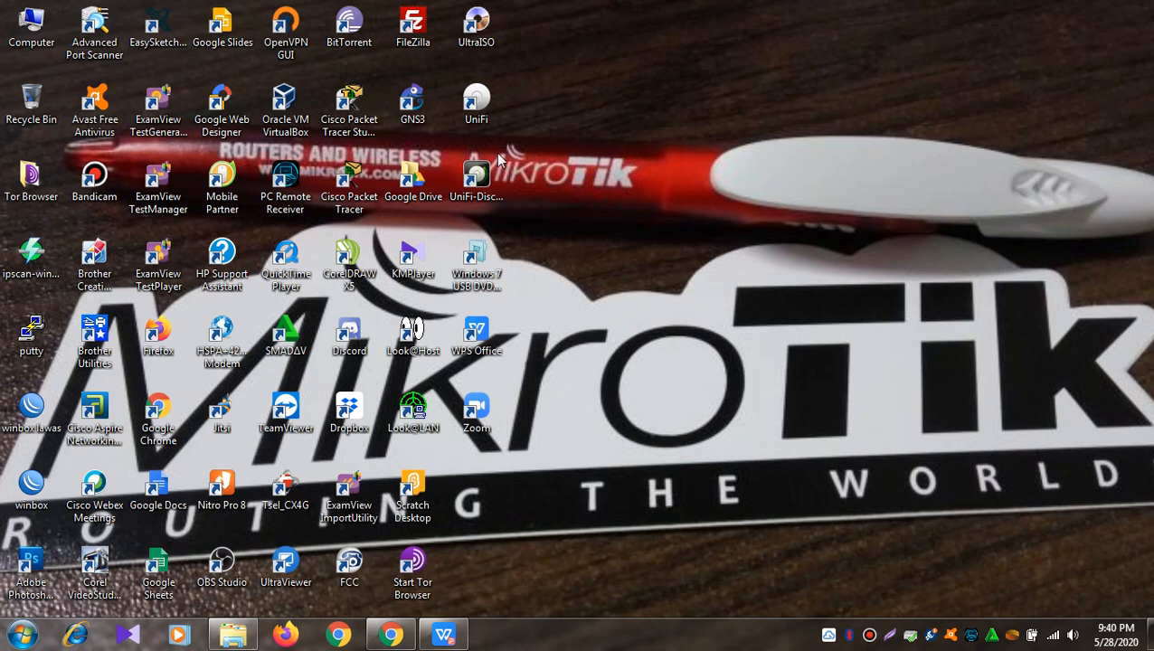
Step: Launch ExamView Test Generator from its desktop shortcut
{"action": "double_click", "coordinate": [158, 132]}
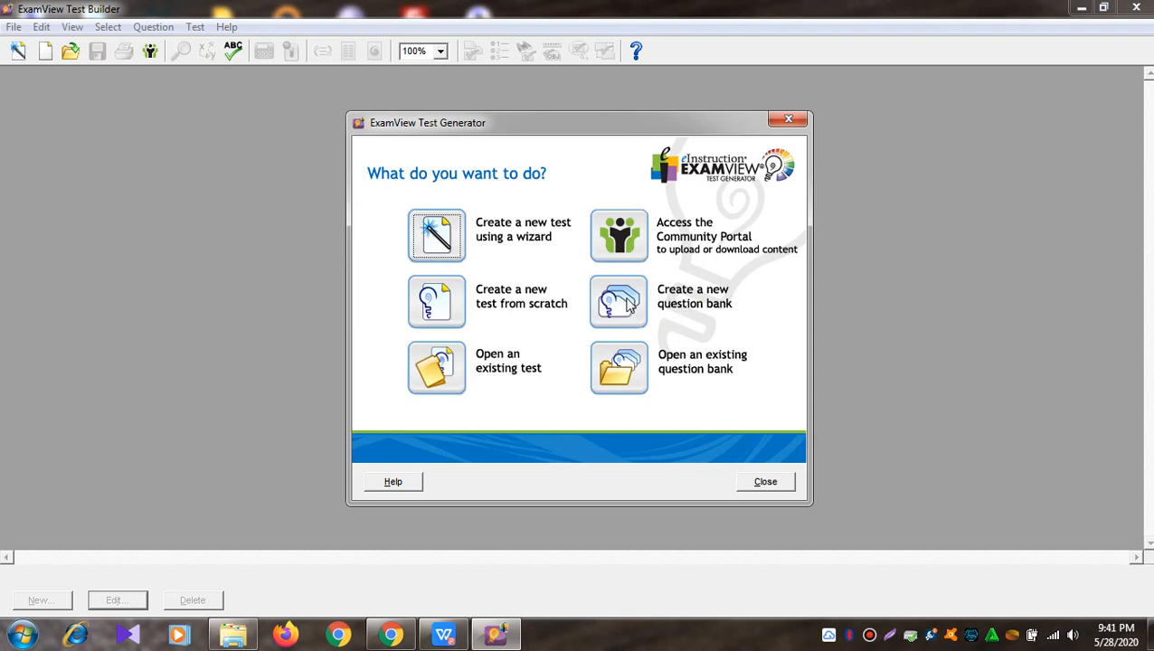
Step: Open 'soal PAS AIJ 2019-2020 Kelas XI.bnk' from Documents > Aries AIJ XI and browse its 40 questions
{"action": "left_click", "coordinate": [620, 369]}
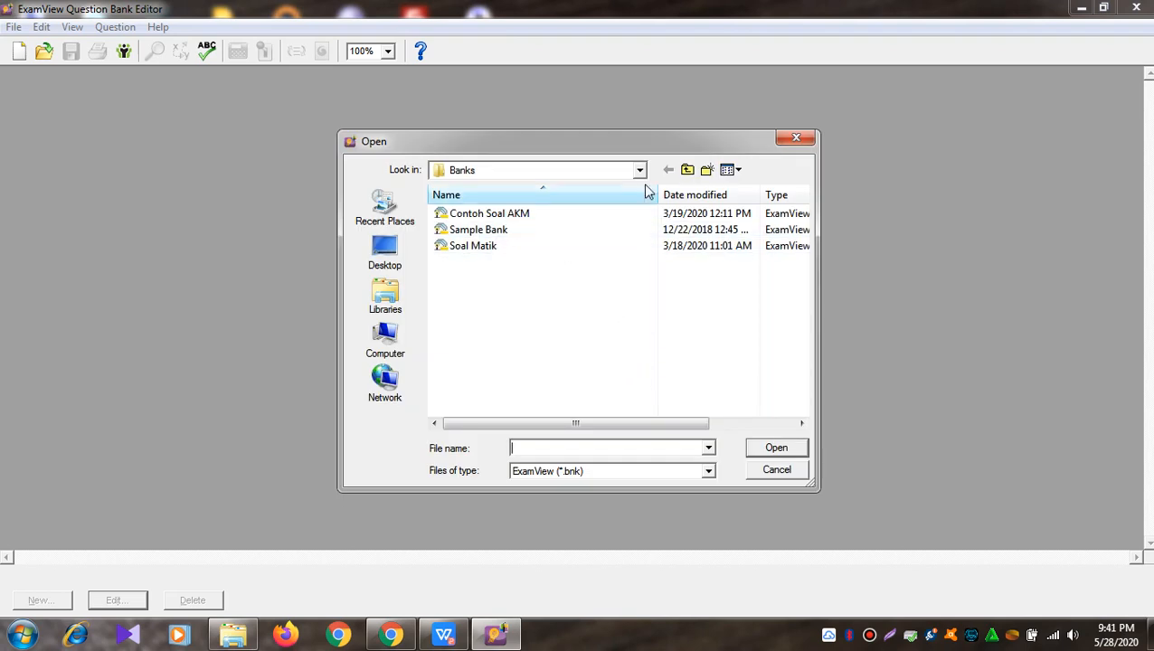
{"action": "left_click", "coordinate": [402, 305]}
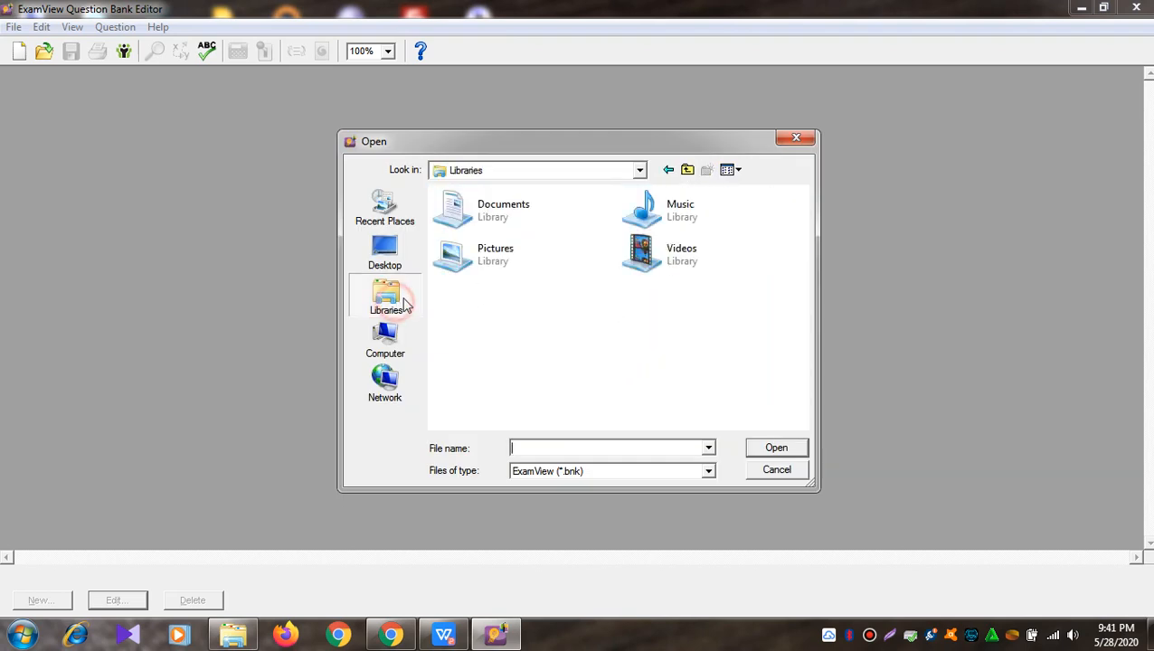
{"action": "double_click", "coordinate": [507, 217]}
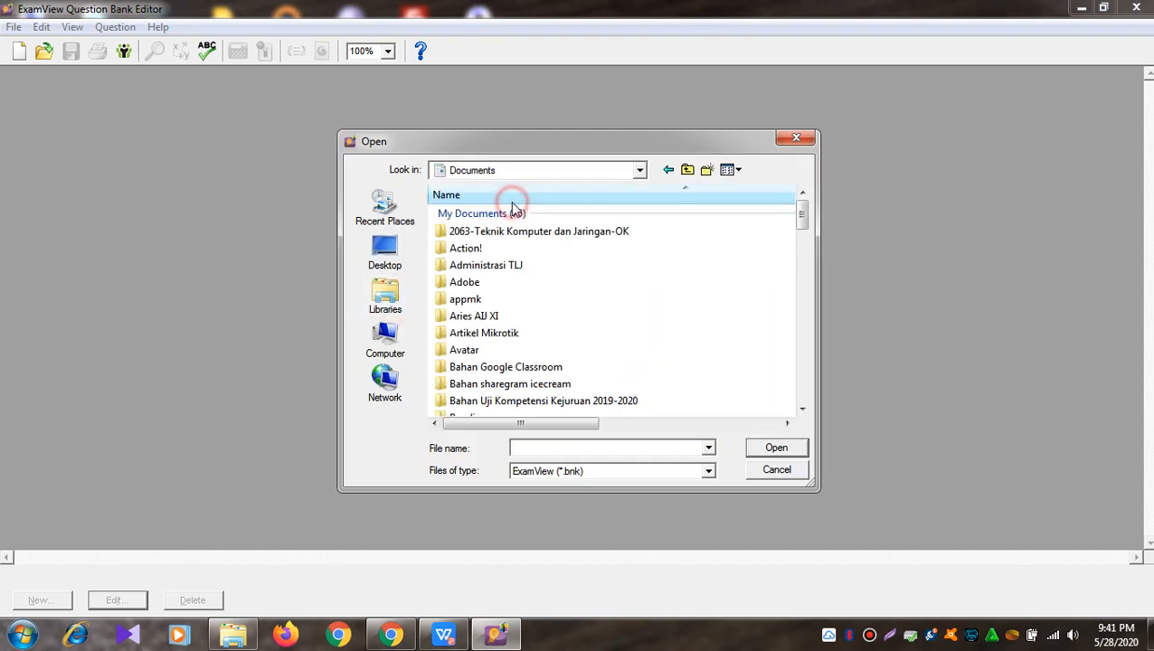
{"action": "double_click", "coordinate": [474, 319]}
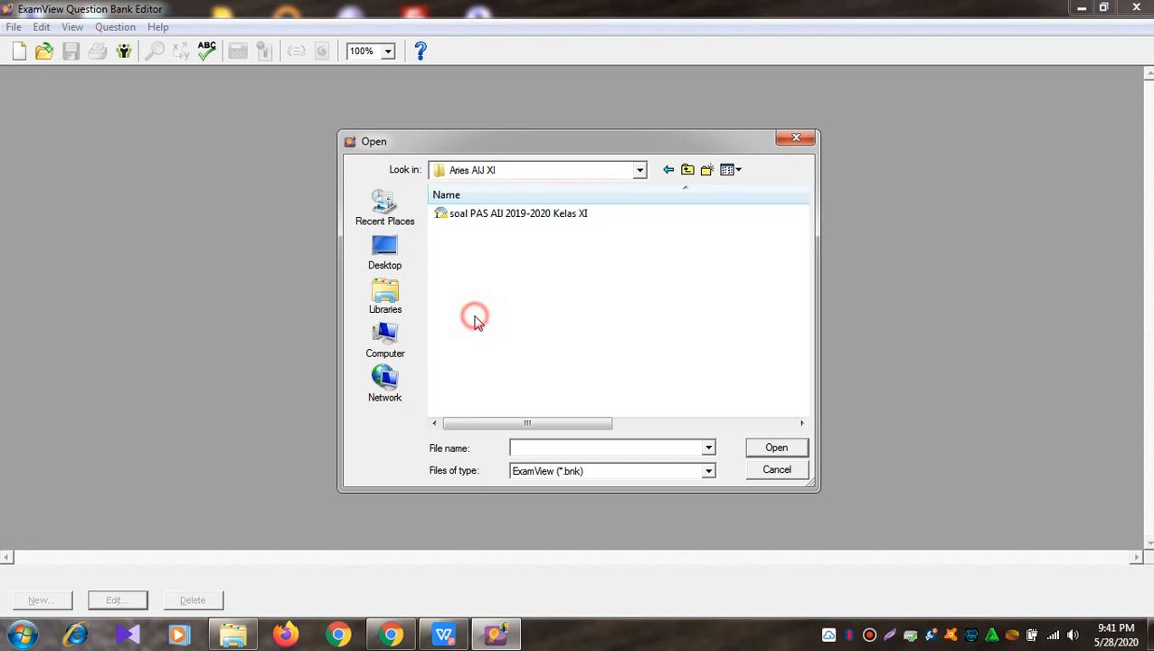
{"action": "left_click", "coordinate": [529, 220]}
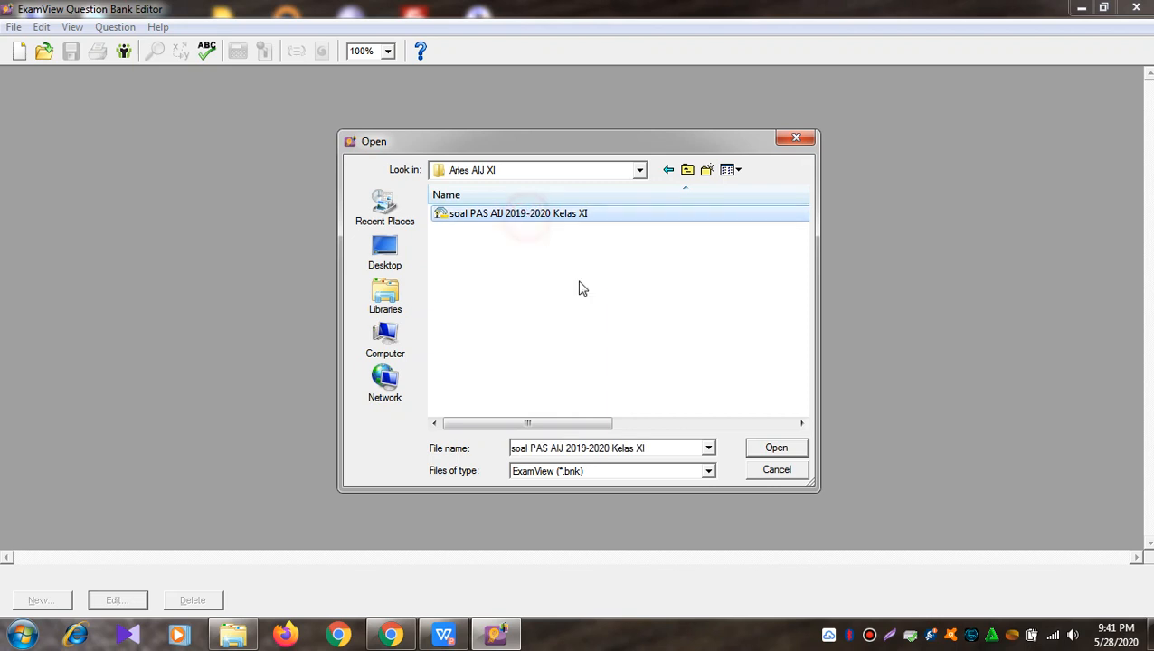
{"action": "left_click", "coordinate": [764, 450]}
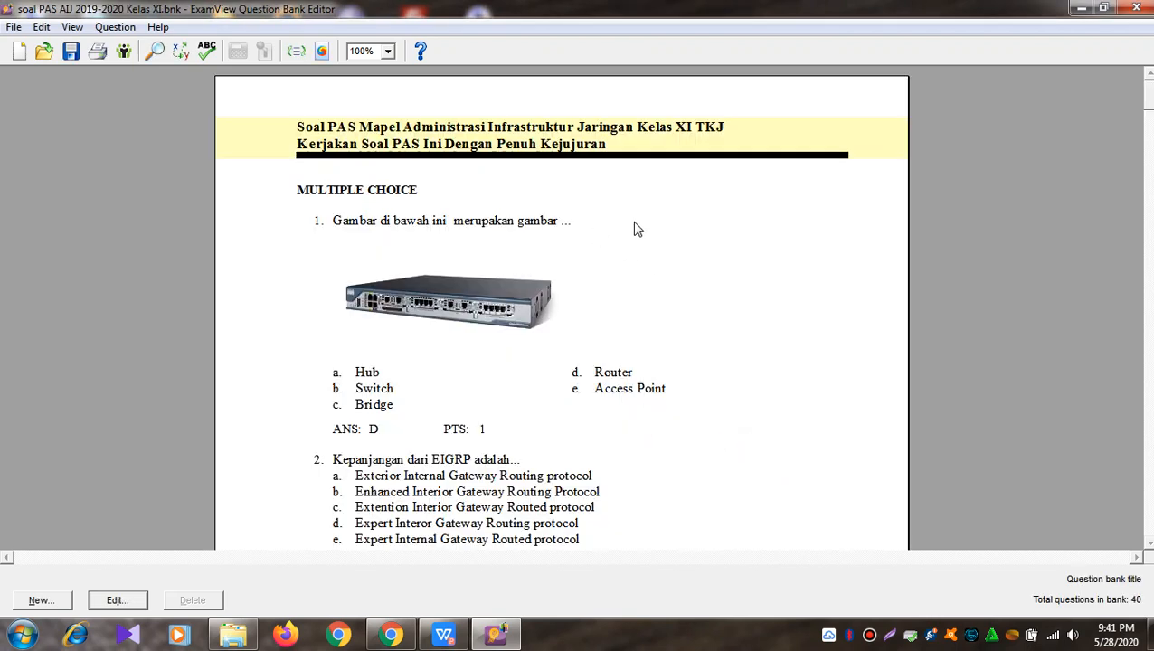
{"action": "scroll", "coordinate": [627, 228], "scroll_direction": "down", "scroll_amount": 3}
{"action": "scroll", "coordinate": [629, 228], "scroll_direction": "down", "scroll_amount": 14}
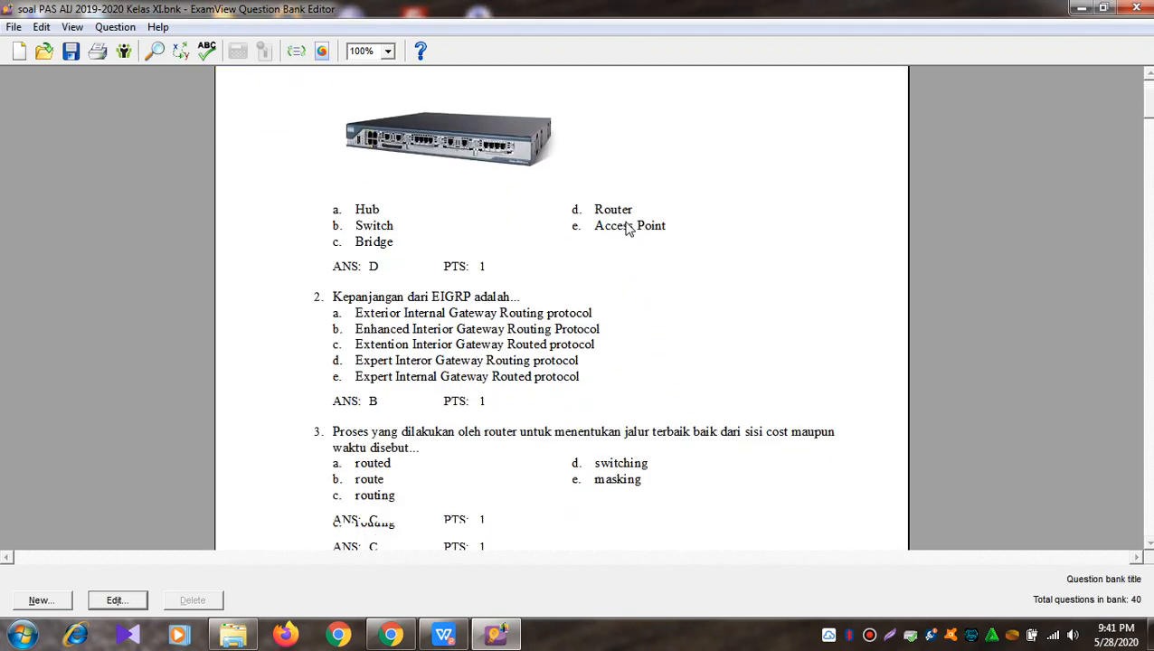
{"action": "scroll", "coordinate": [629, 229], "scroll_direction": "down", "scroll_amount": 18}
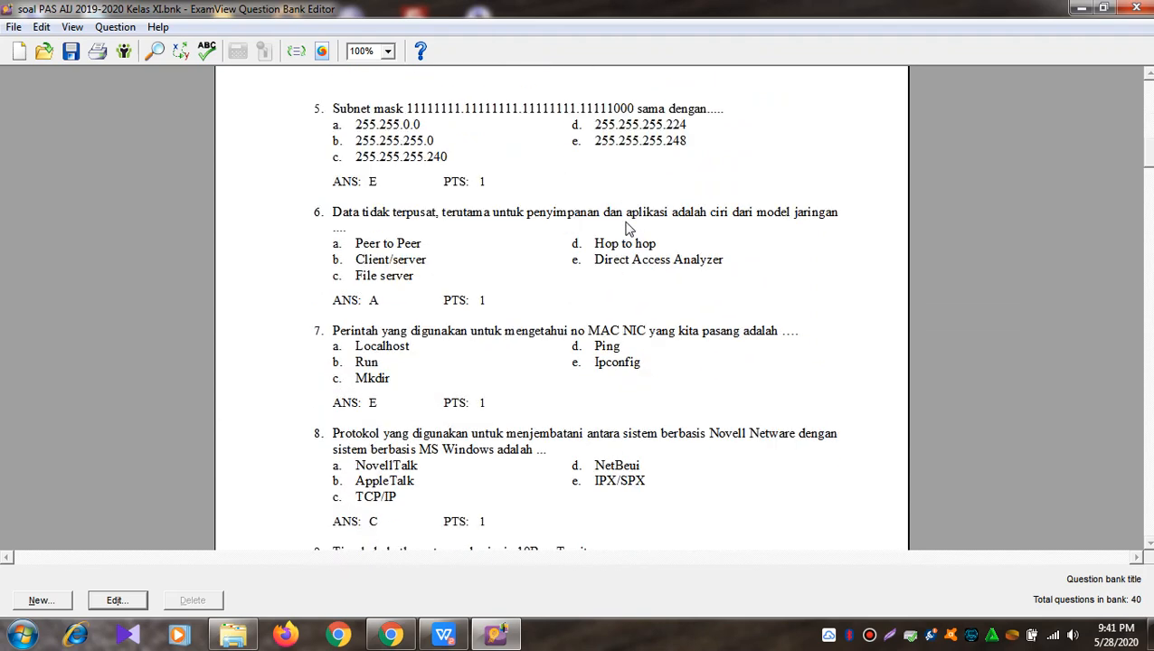
{"action": "scroll", "coordinate": [629, 229], "scroll_direction": "down", "scroll_amount": 18}
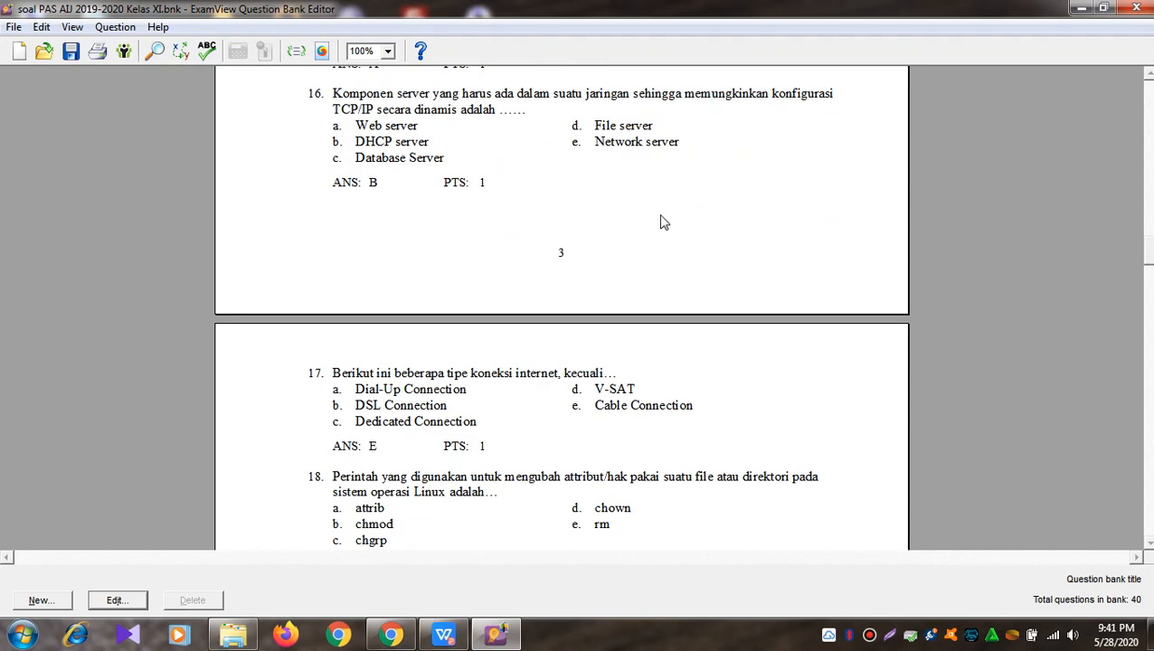
{"action": "scroll", "coordinate": [665, 221], "scroll_direction": "down", "scroll_amount": 18}
{"action": "scroll", "coordinate": [561, 307], "scroll_direction": "down", "scroll_amount": 18}
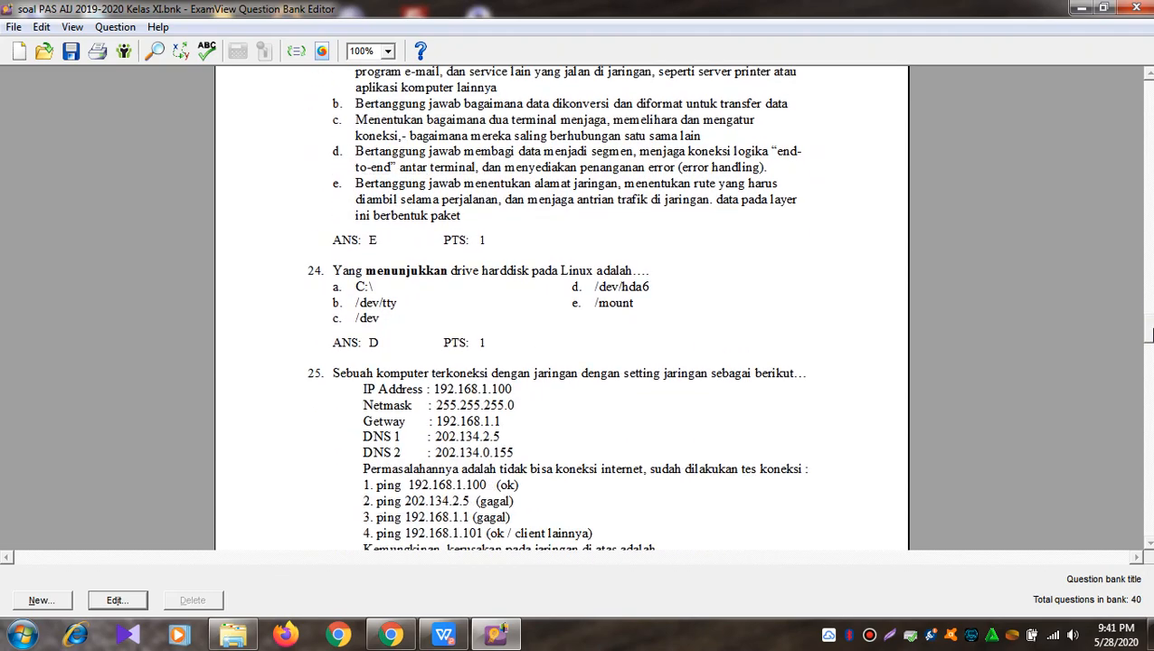
{"action": "scroll", "coordinate": [561, 308], "scroll_direction": "down", "scroll_amount": 18}
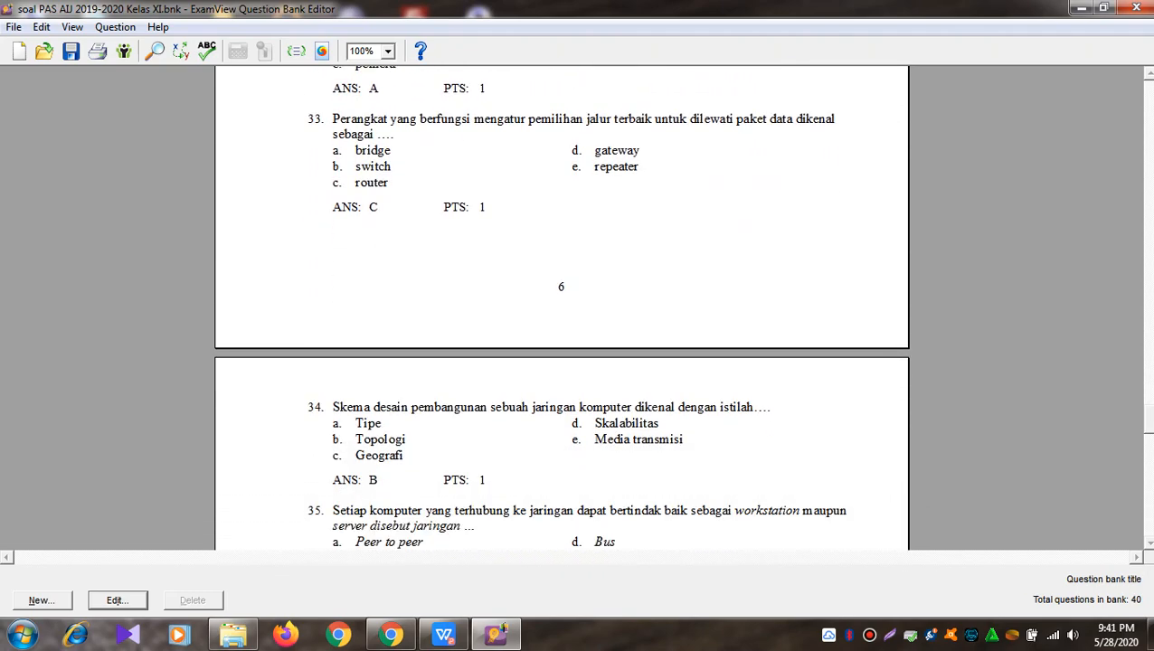
{"action": "scroll", "coordinate": [561, 308], "scroll_direction": "down", "scroll_amount": 15}
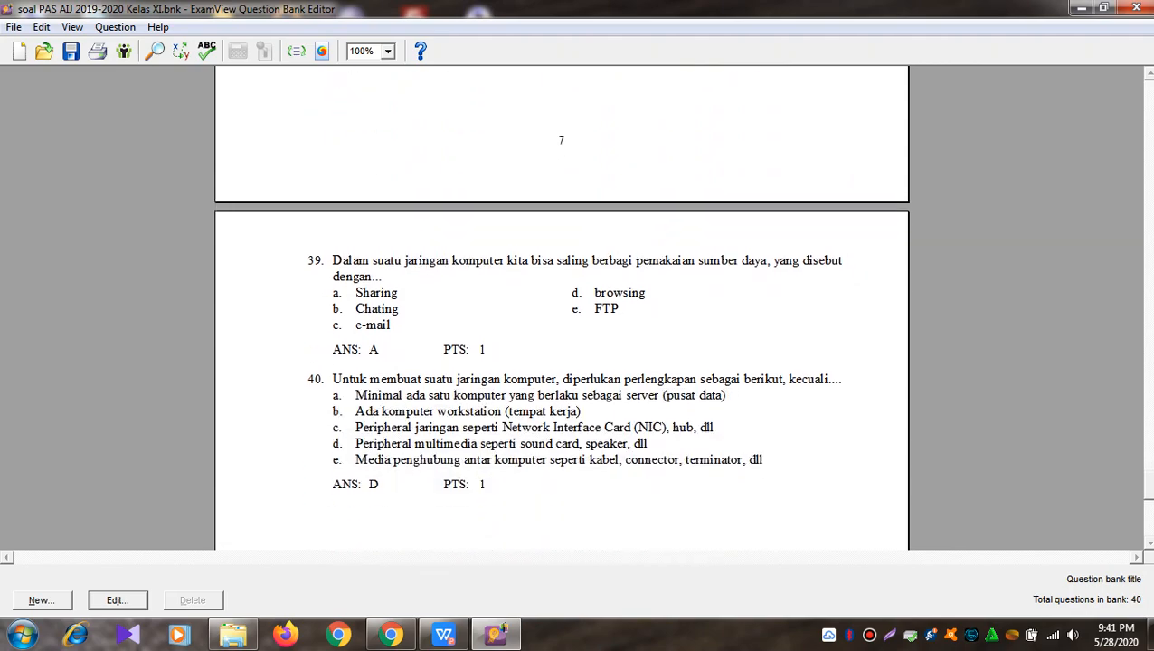
{"action": "scroll", "coordinate": [561, 307], "scroll_direction": "up", "scroll_amount": 20}
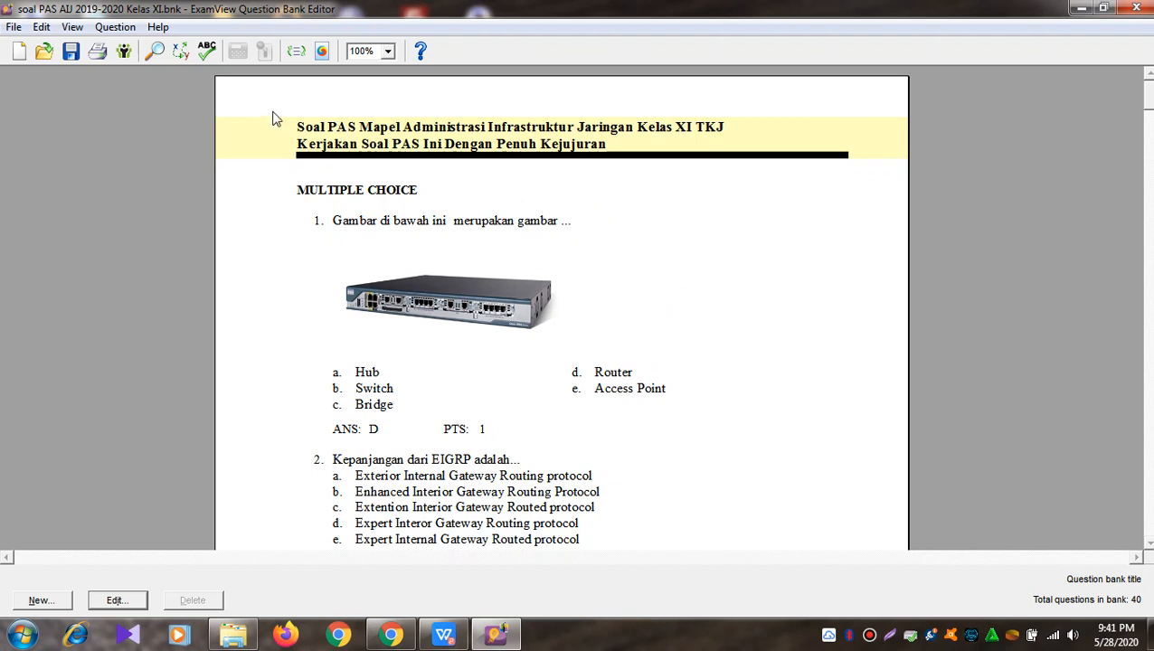
Step: Start exporting the question bank in Blackboard 6.0-7.0 format from the File menu
{"action": "left_click", "coordinate": [12, 29]}
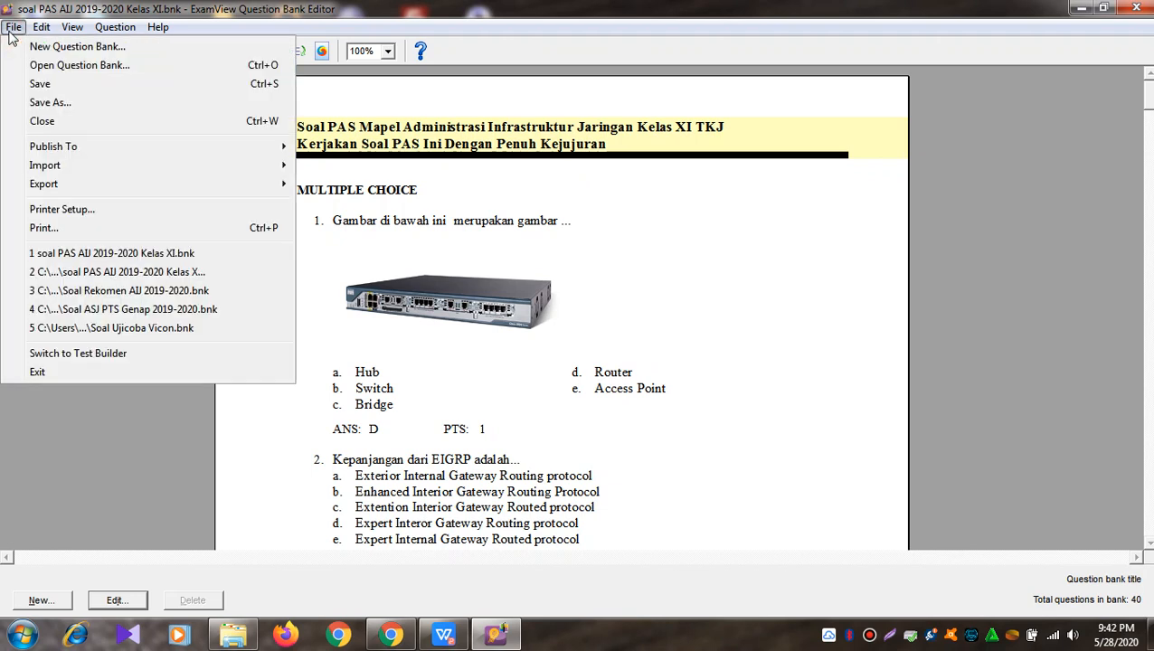
{"action": "mouse_move", "coordinate": [65, 188]}
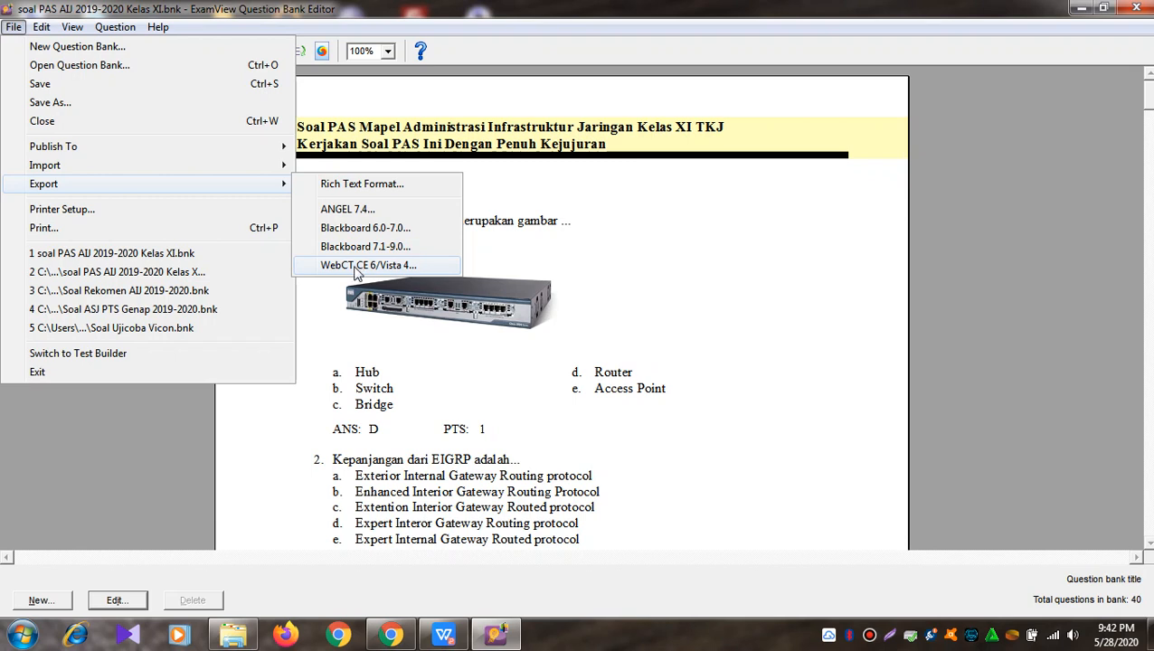
{"action": "left_click", "coordinate": [366, 228]}
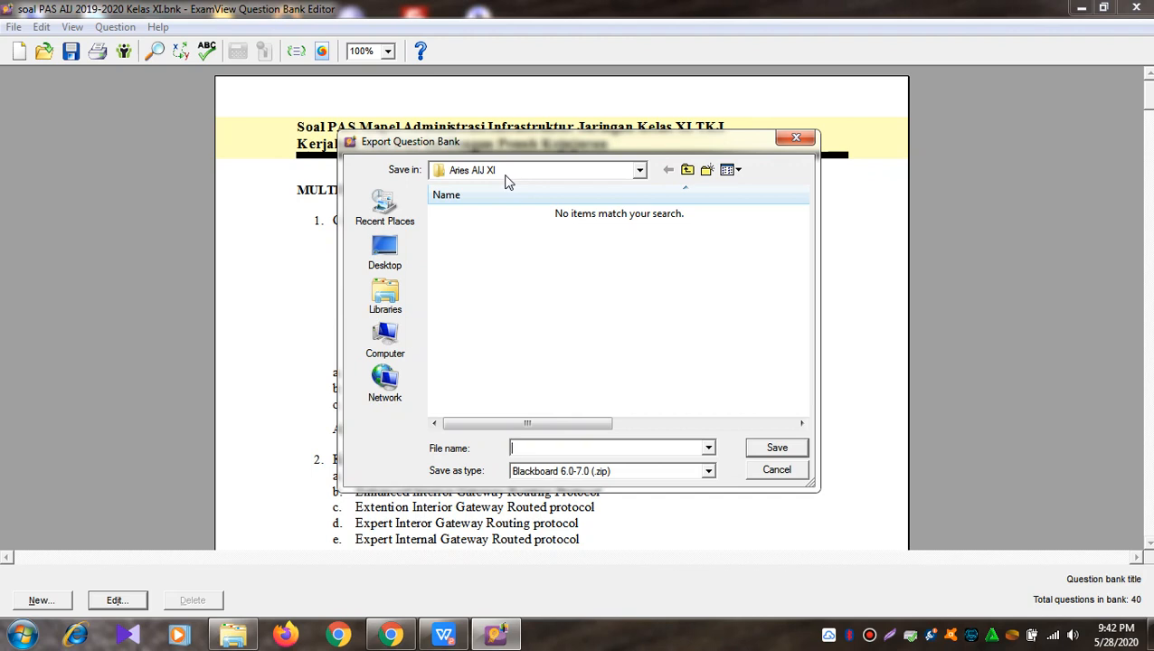
Step: Save the export as Blackboard 6.0-7.0 .zip named 'soal PAS AIJ 2019-2020 Kelas XI Upload', copying the name
{"action": "left_click", "coordinate": [563, 450]}
{"action": "type", "text": "Soal"}
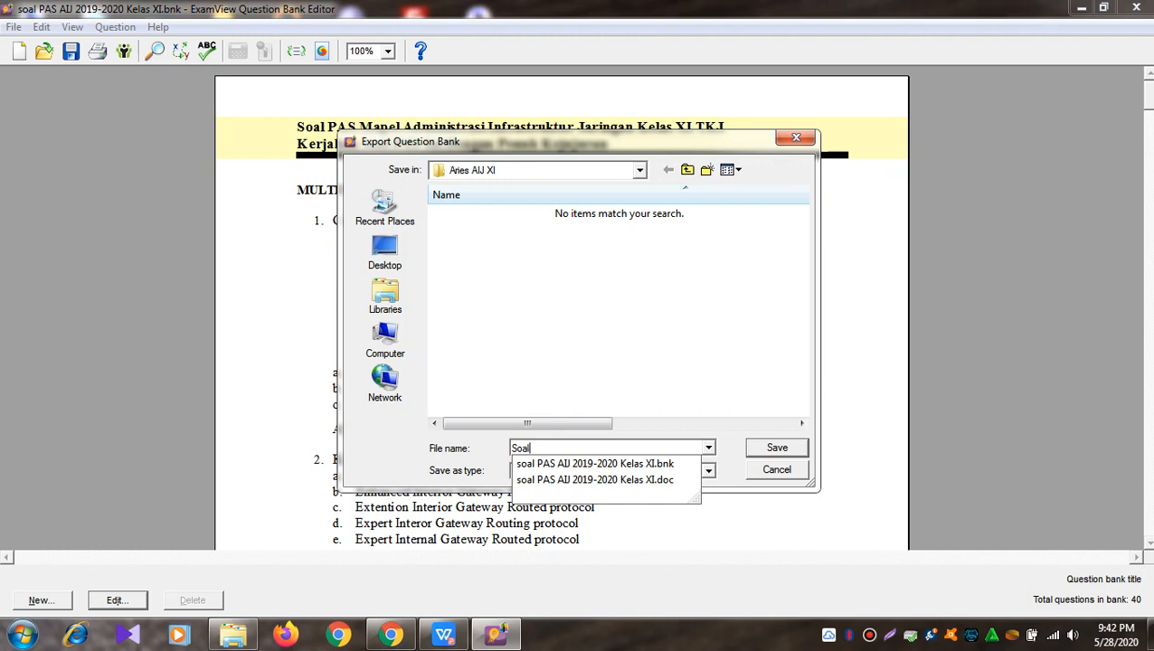
{"action": "left_click", "coordinate": [560, 466]}
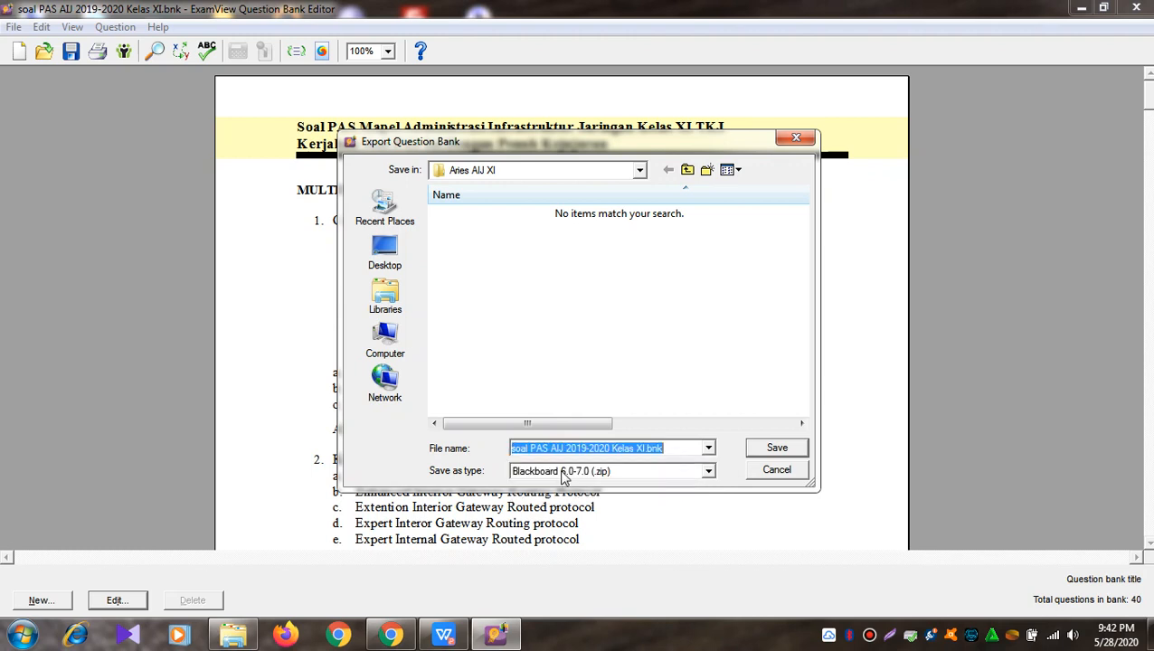
{"action": "left_click", "coordinate": [674, 448]}
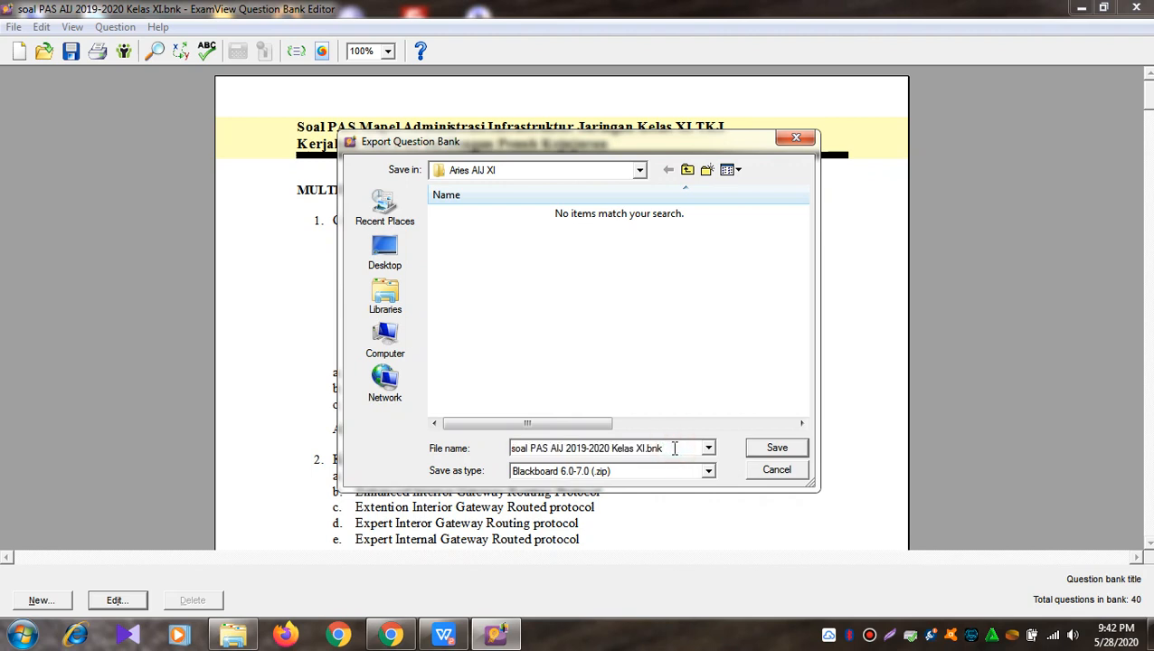
{"action": "key", "text": "BackSpace"}
{"action": "key", "text": "BackSpace"}
{"action": "key", "text": "BackSpace"}
{"action": "key", "text": "BackSpace"}
{"action": "type", "text": "Upload"}
{"action": "left_click", "coordinate": [554, 471]}
{"action": "left_click", "coordinate": [554, 481]}
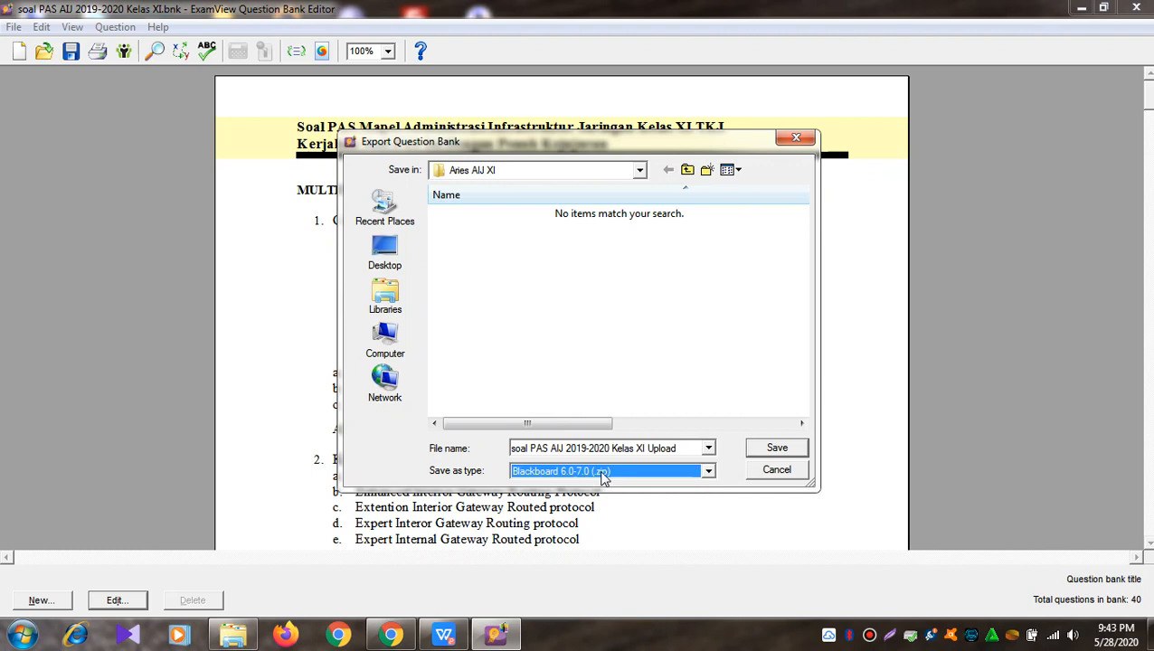
{"action": "left_click", "coordinate": [685, 446]}
{"action": "key", "text": "ctrl+c"}
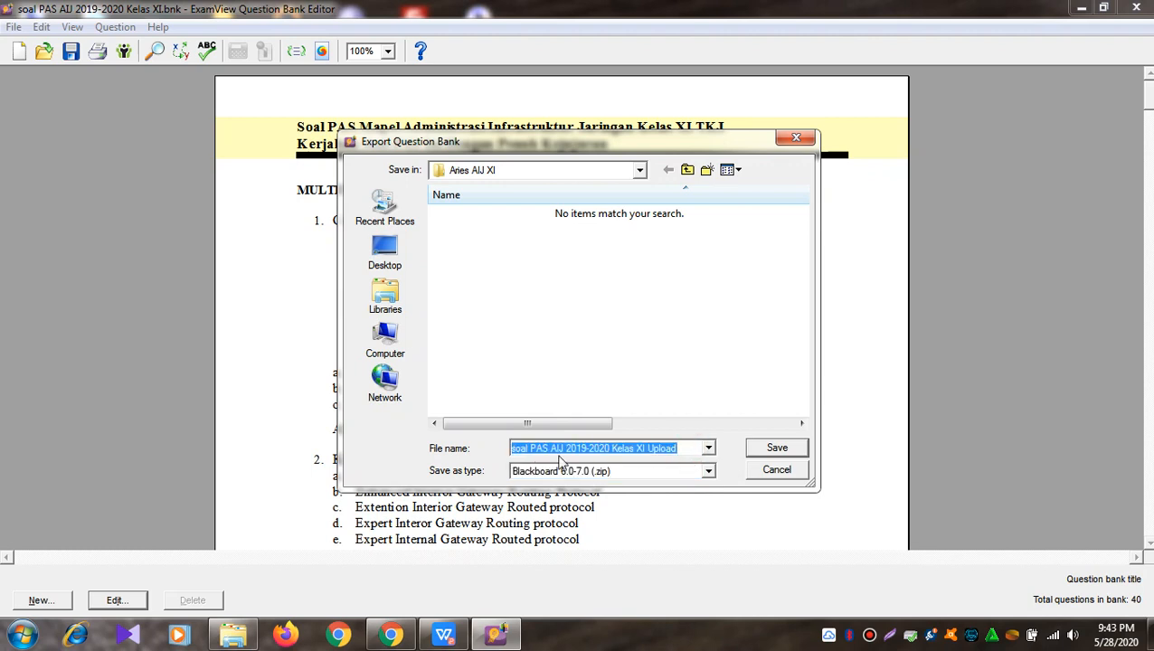
{"action": "right_click", "coordinate": [570, 450]}
{"action": "left_click", "coordinate": [604, 269]}
{"action": "left_click", "coordinate": [771, 449]}
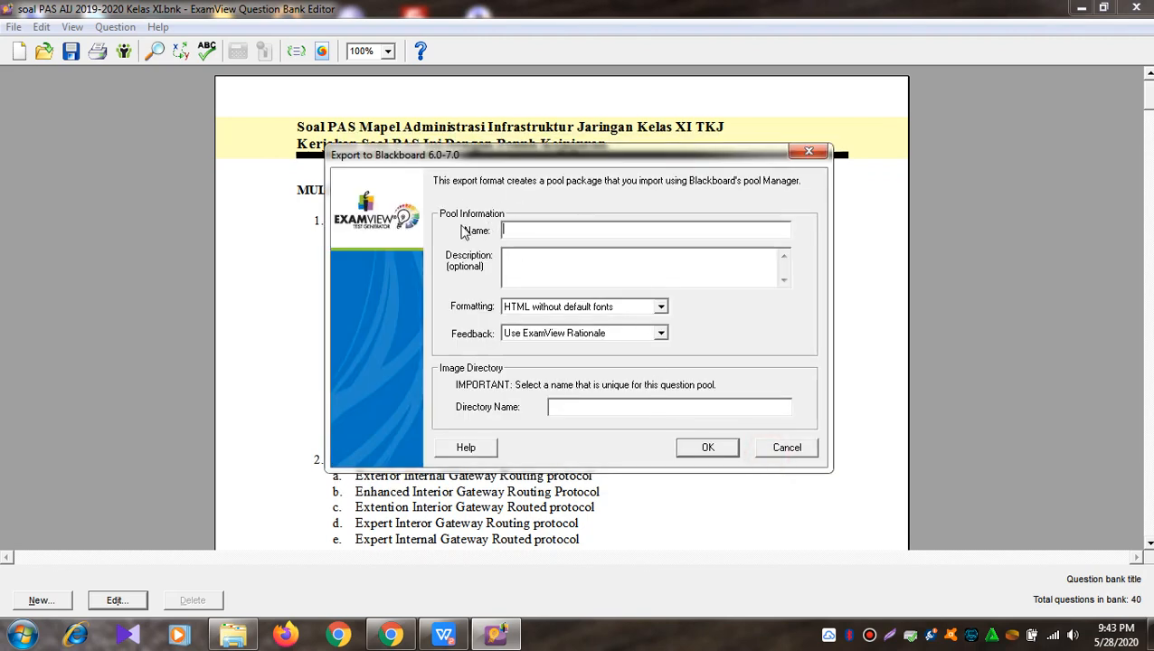
Step: Set pool name and image directory both to 'soal PAS AIJ 2019-2020 Kelas XI Upload' and confirm
{"action": "right_click", "coordinate": [524, 232]}
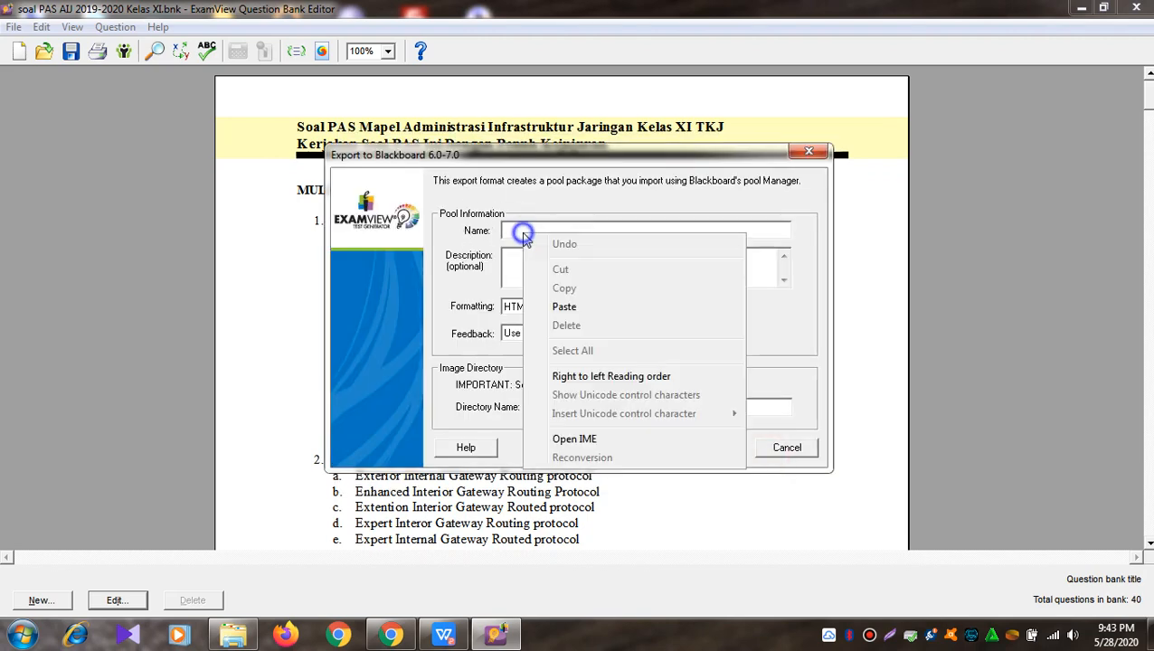
{"action": "left_click", "coordinate": [562, 303]}
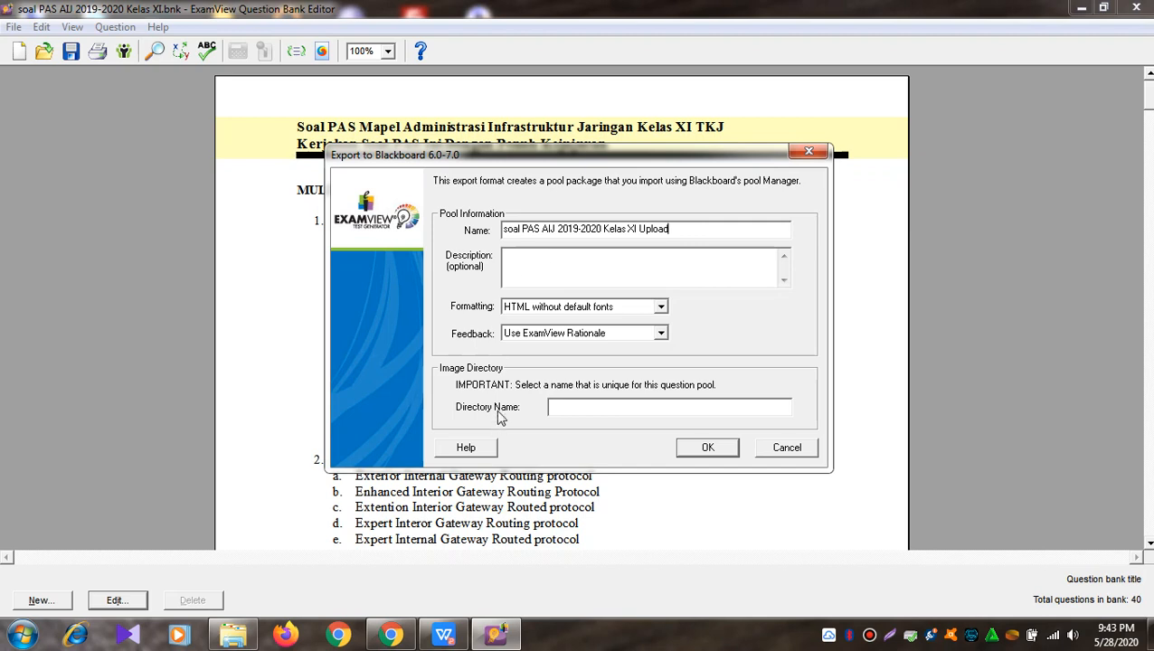
{"action": "right_click", "coordinate": [603, 409]}
{"action": "left_click", "coordinate": [645, 250]}
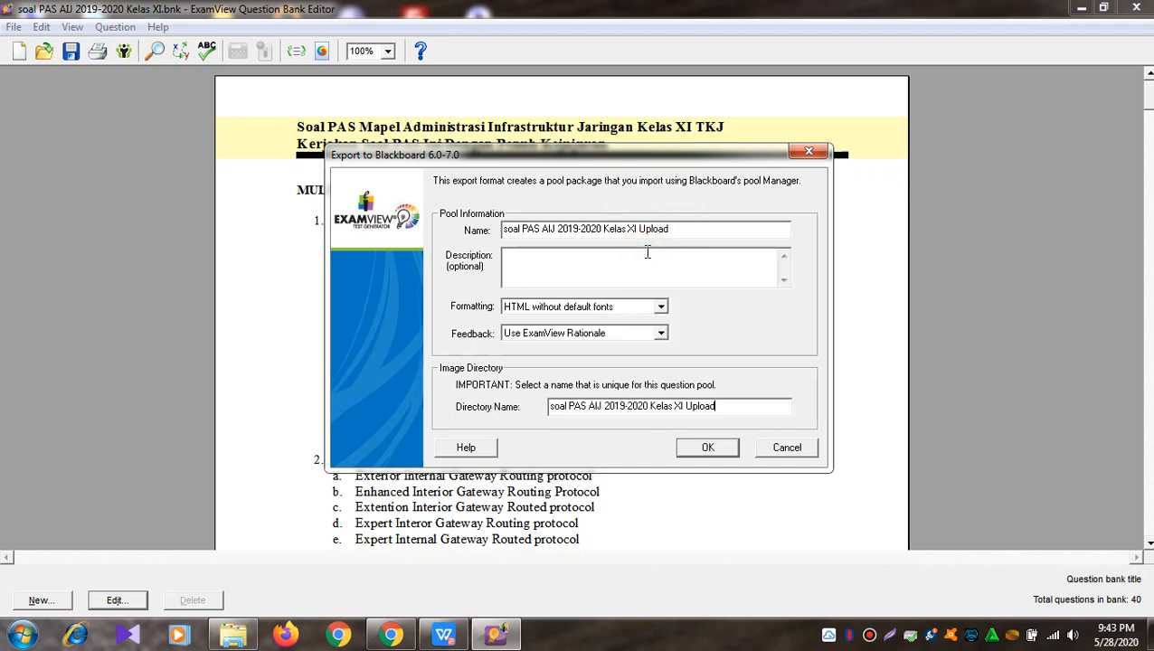
{"action": "left_click", "coordinate": [688, 456]}
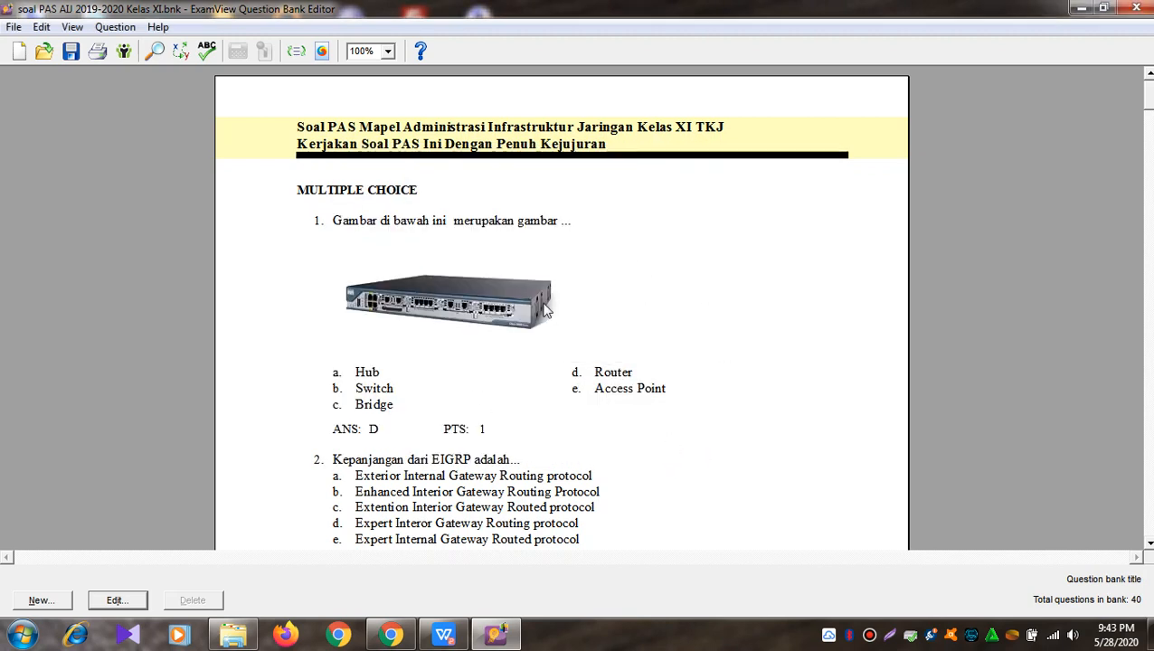
Step: Close ExamView, locate the 17.4 KB Upload ZIP in Aries AIJ XI, then minimize Explorer
{"action": "left_click", "coordinate": [1137, 11]}
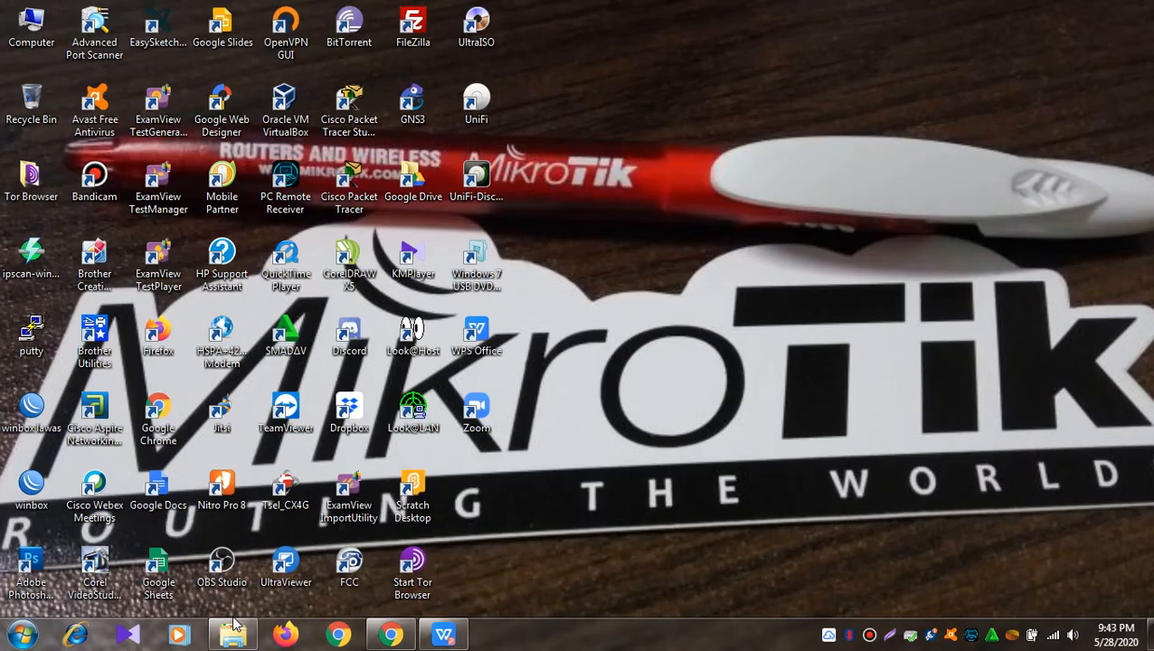
{"action": "left_click", "coordinate": [233, 638]}
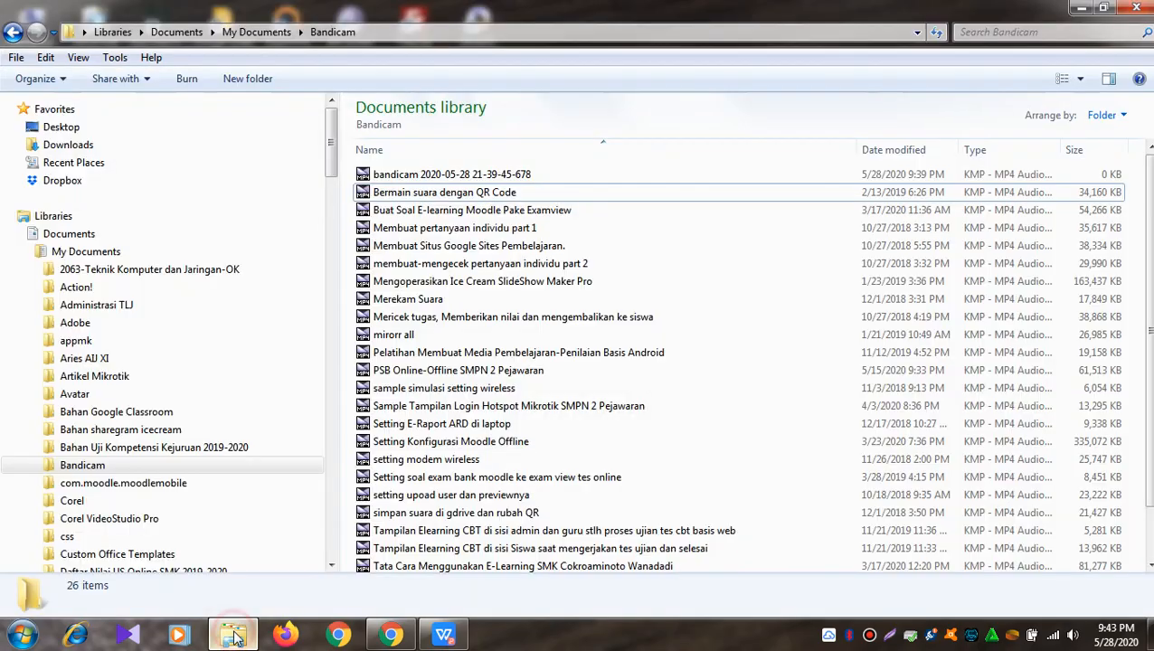
{"action": "left_click", "coordinate": [136, 290]}
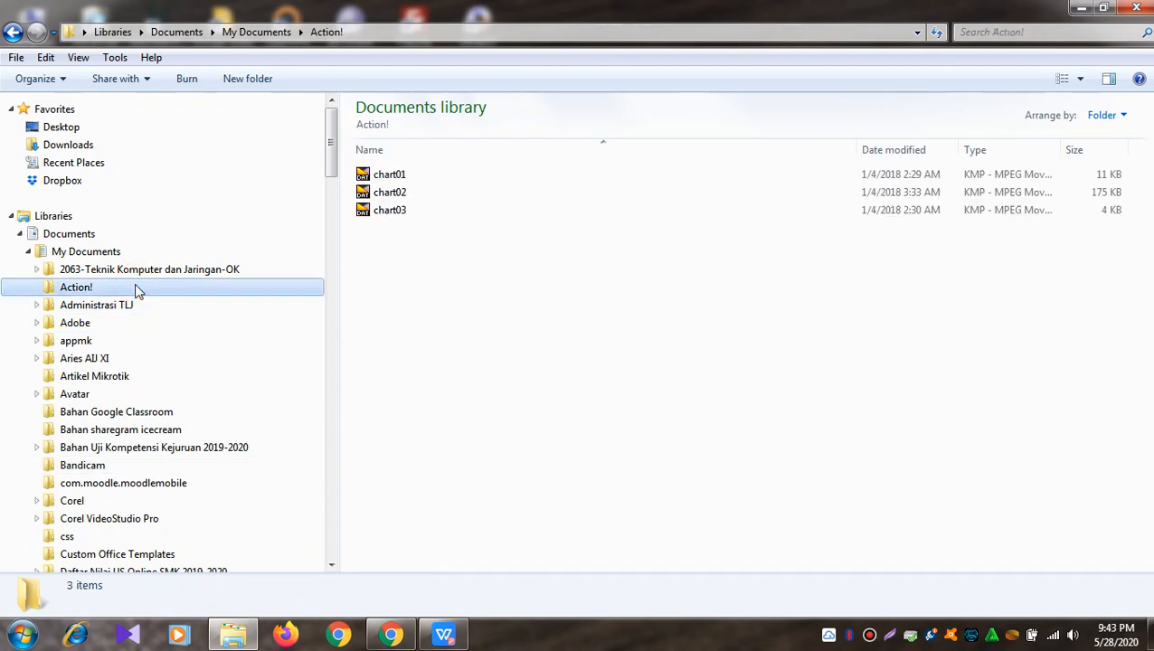
{"action": "left_click", "coordinate": [97, 360]}
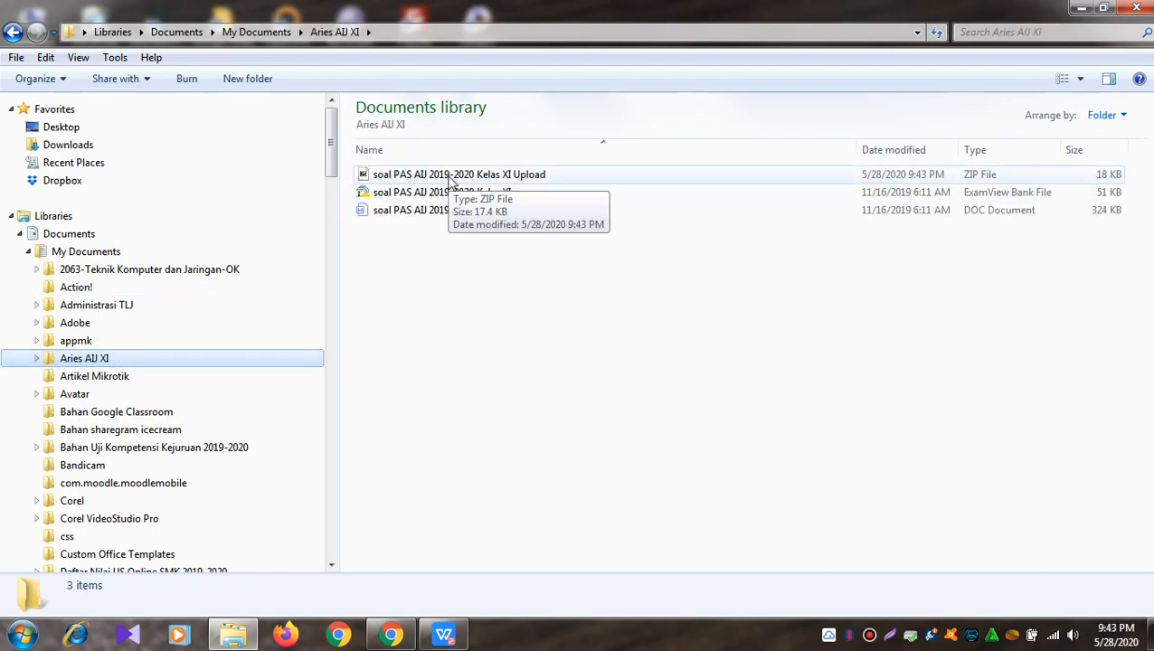
{"action": "left_click", "coordinate": [447, 177]}
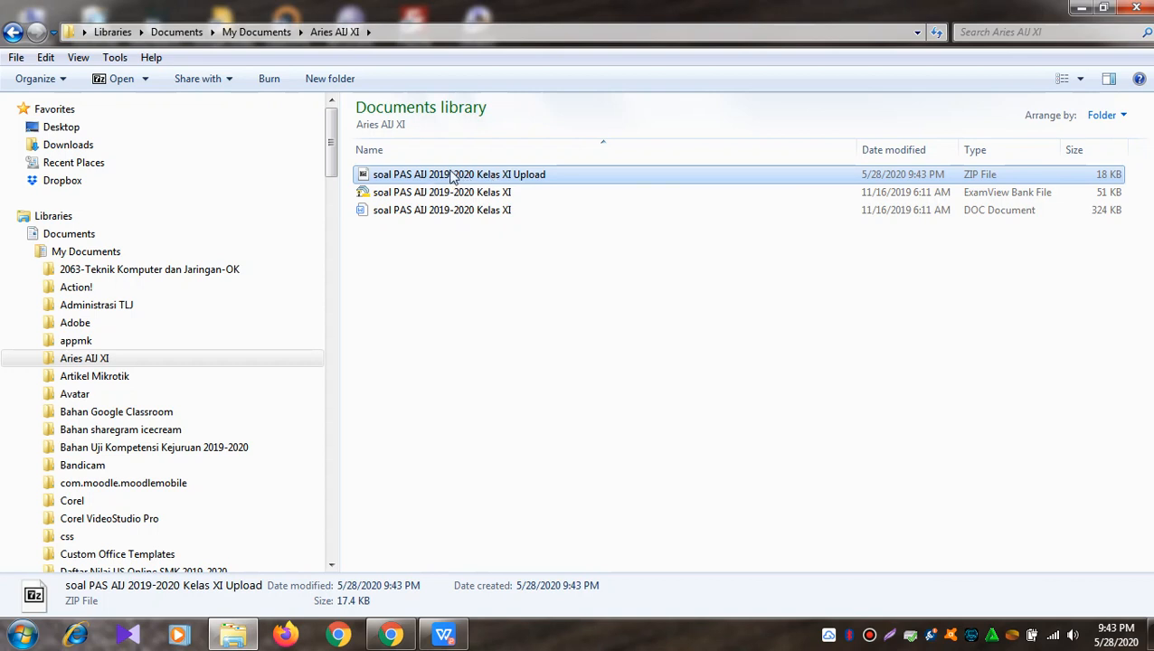
{"action": "left_click", "coordinate": [1082, 7]}
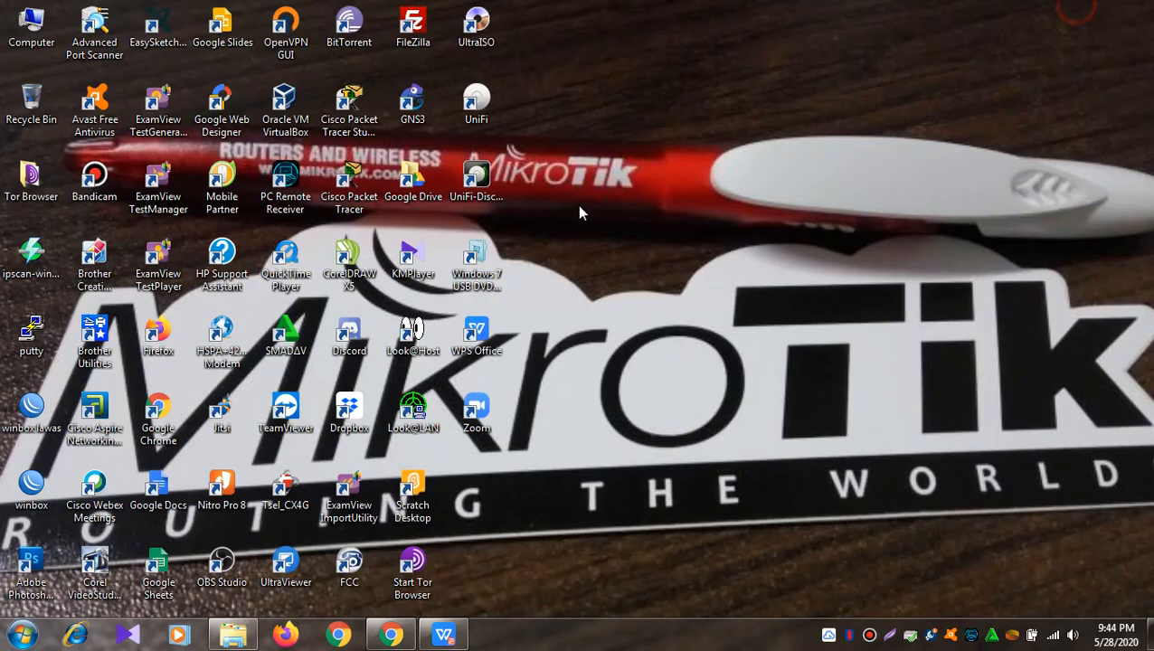
Step: Open the gnomio TKJ e-learning site in Chrome
{"action": "left_click", "coordinate": [404, 630]}
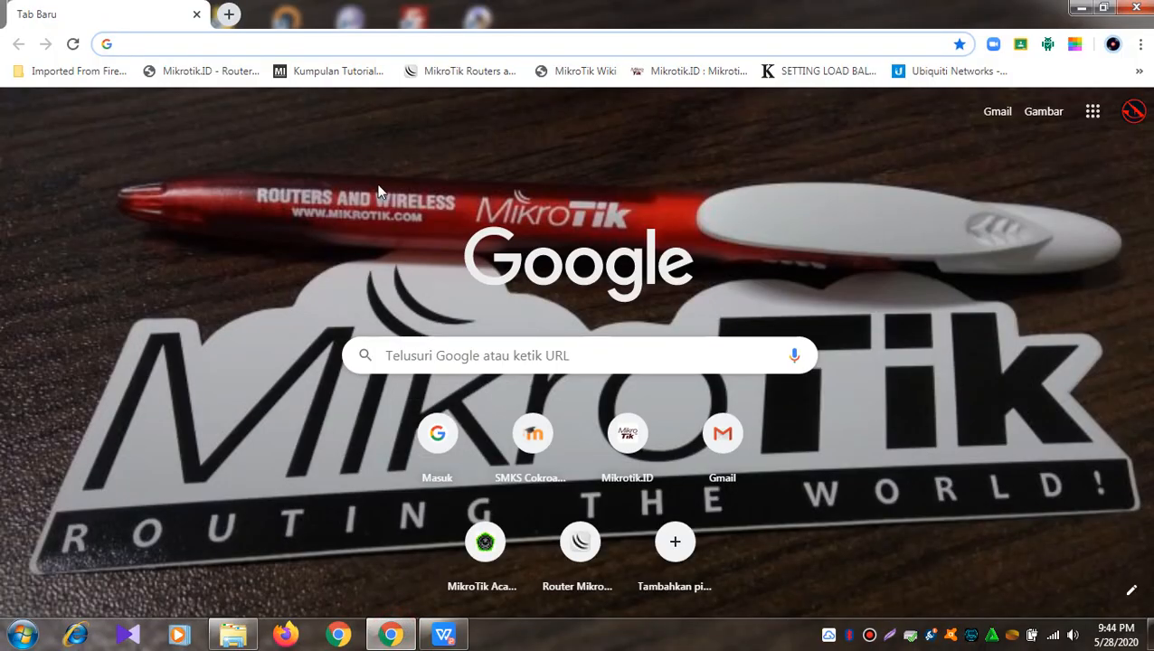
{"action": "left_click", "coordinate": [333, 45]}
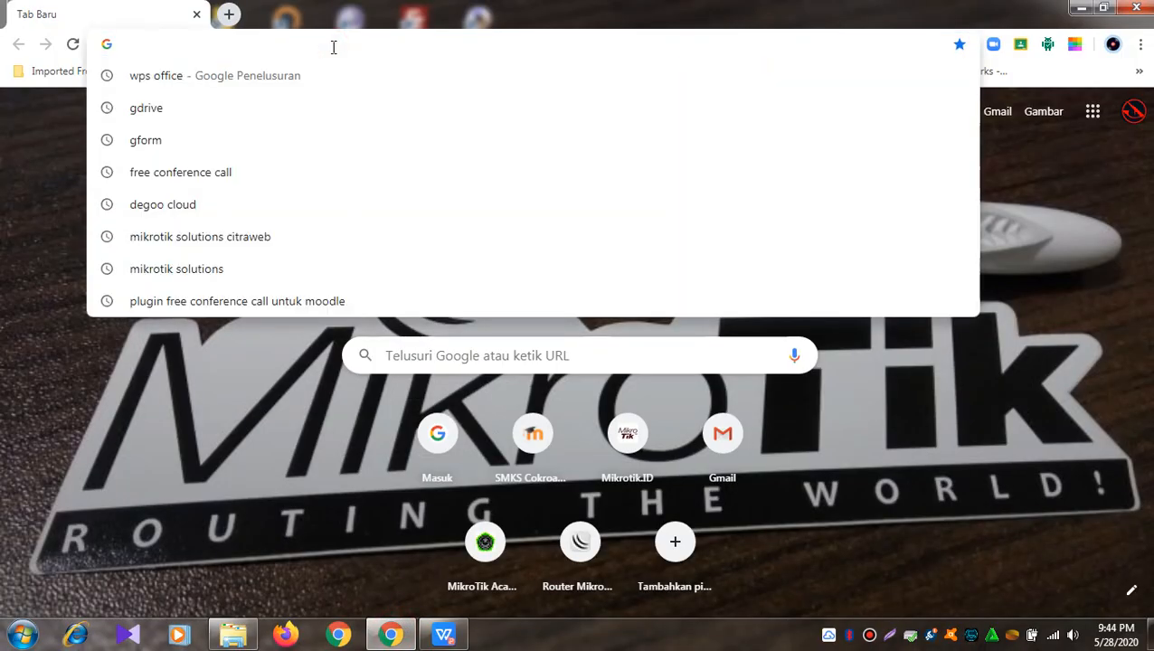
{"action": "type", "text": "tkj"}
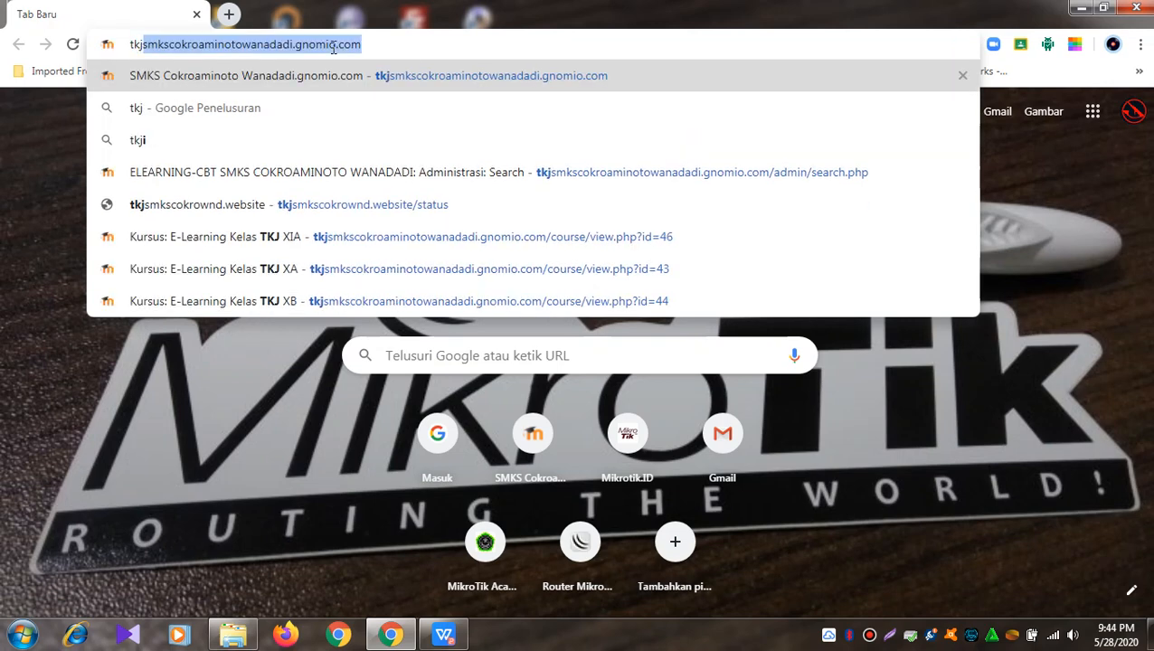
{"action": "key", "text": "Return"}
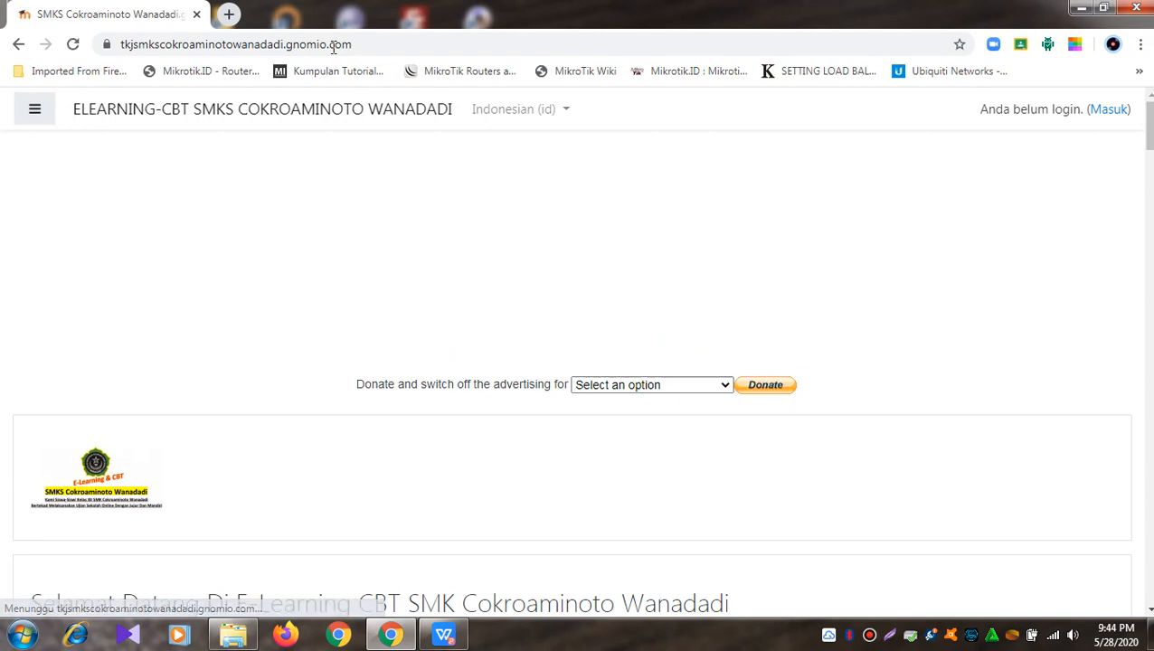
{"action": "scroll", "coordinate": [457, 308], "scroll_direction": "down", "scroll_amount": 9}
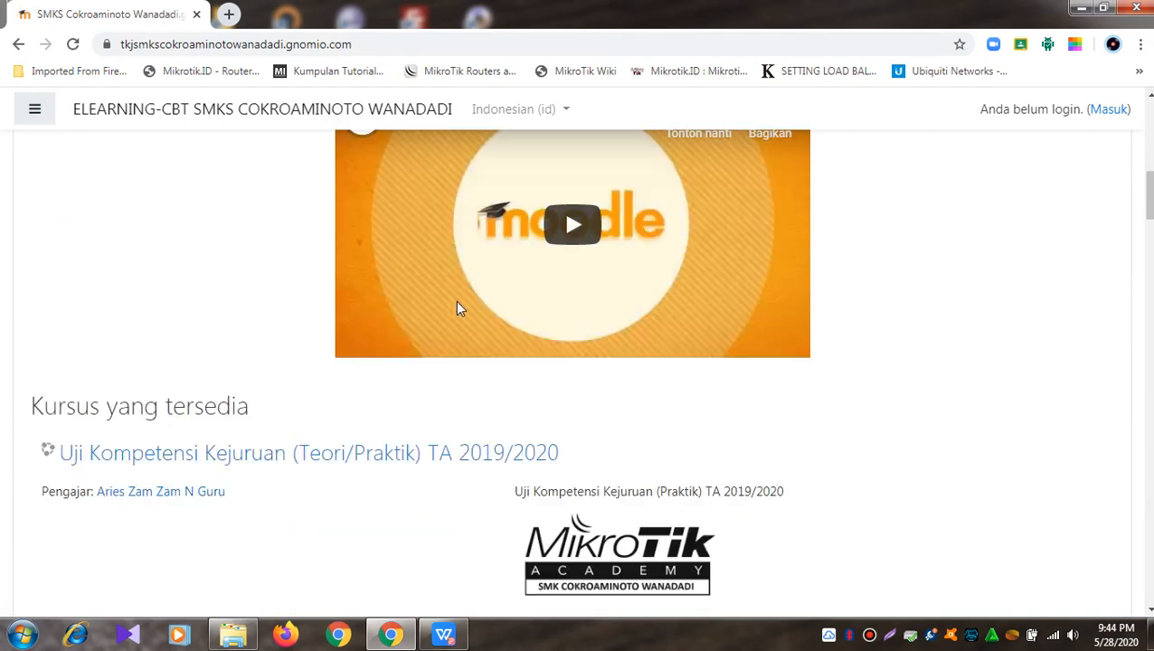
{"action": "scroll", "coordinate": [457, 308], "scroll_direction": "up", "scroll_amount": 5}
{"action": "scroll", "coordinate": [457, 308], "scroll_direction": "up", "scroll_amount": 4}
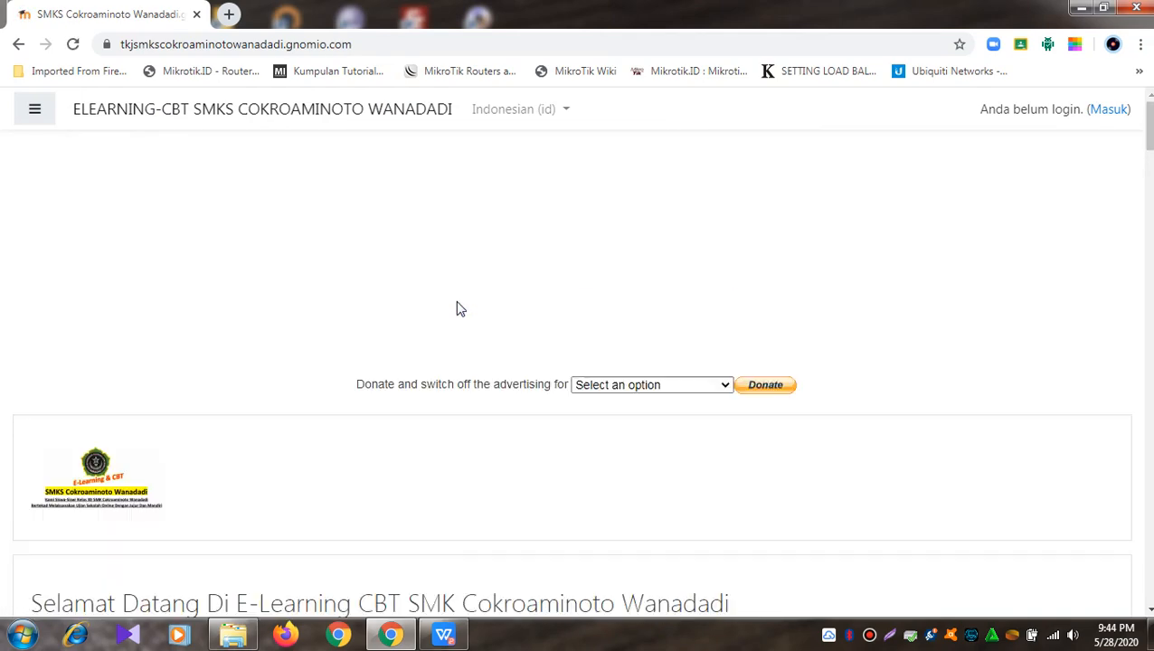
Step: Log in with the site administrator username and password, then open the Dasbor dashboard
{"action": "left_click", "coordinate": [1118, 112]}
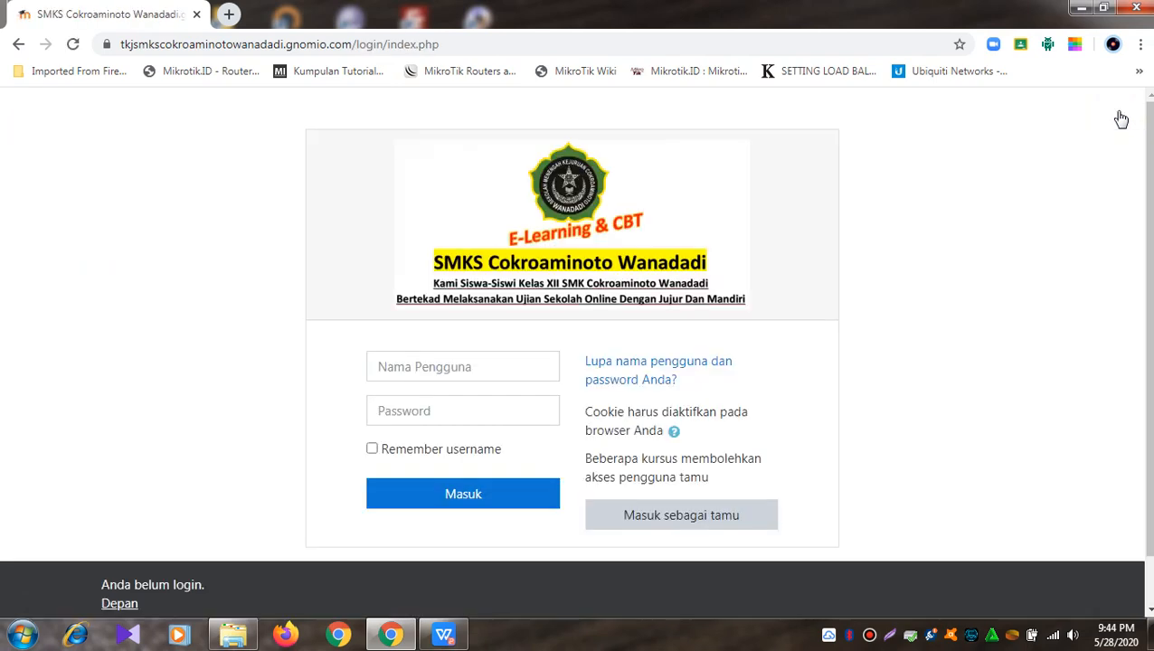
{"action": "left_click", "coordinate": [461, 373]}
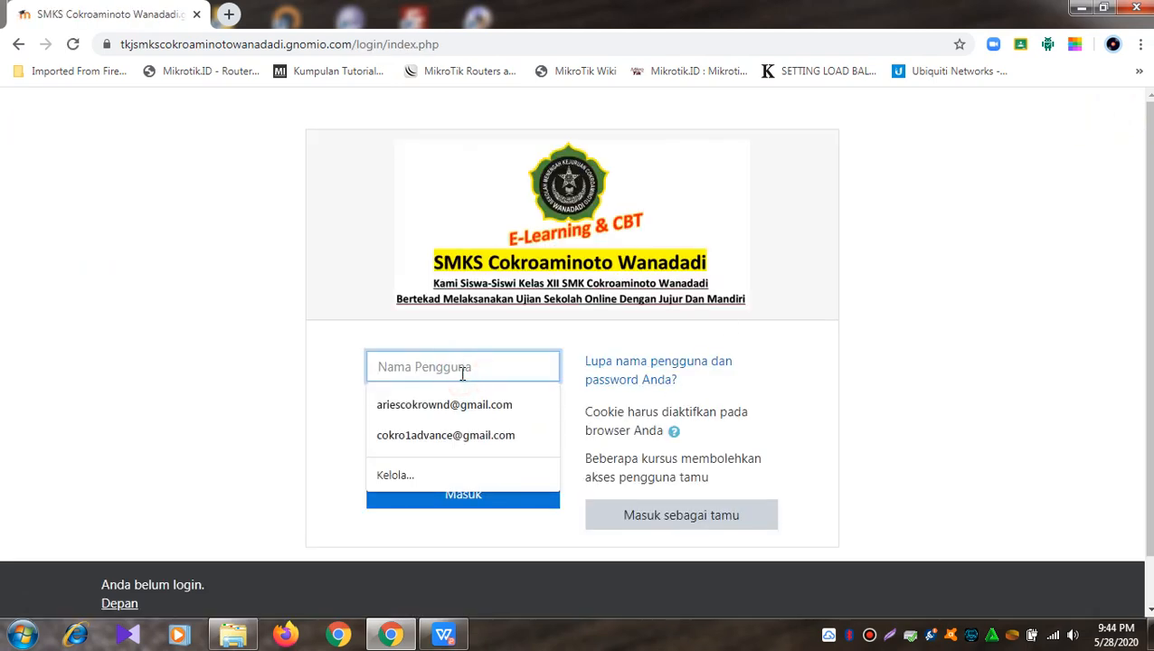
{"action": "type", "text": "admin"}
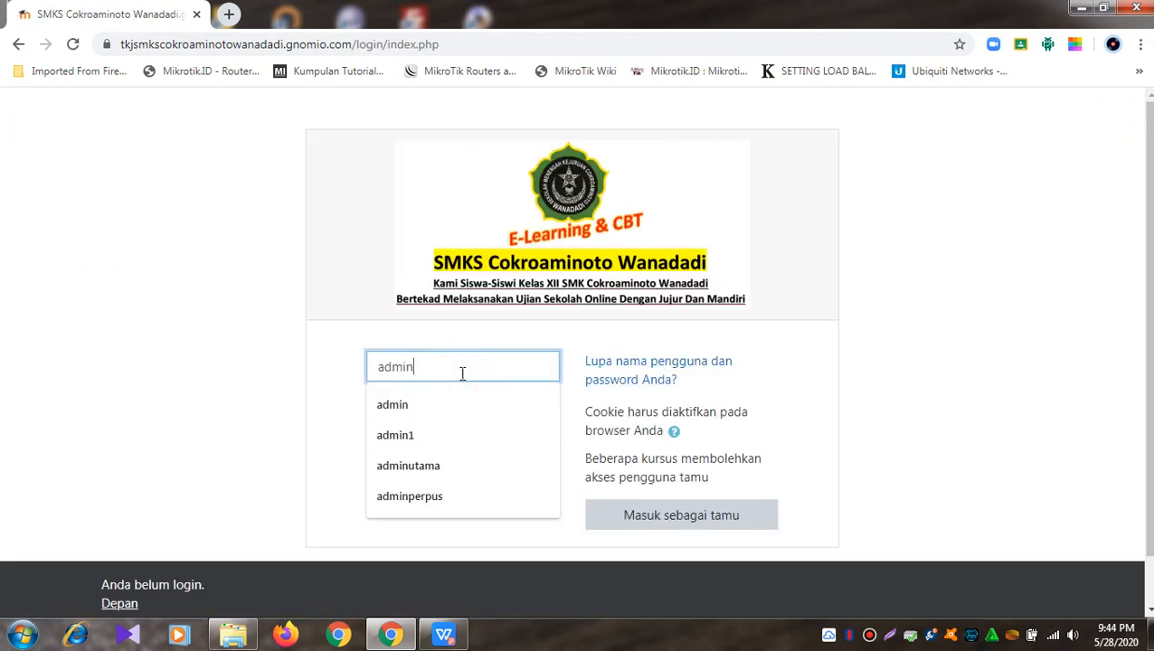
{"action": "left_click", "coordinate": [331, 394]}
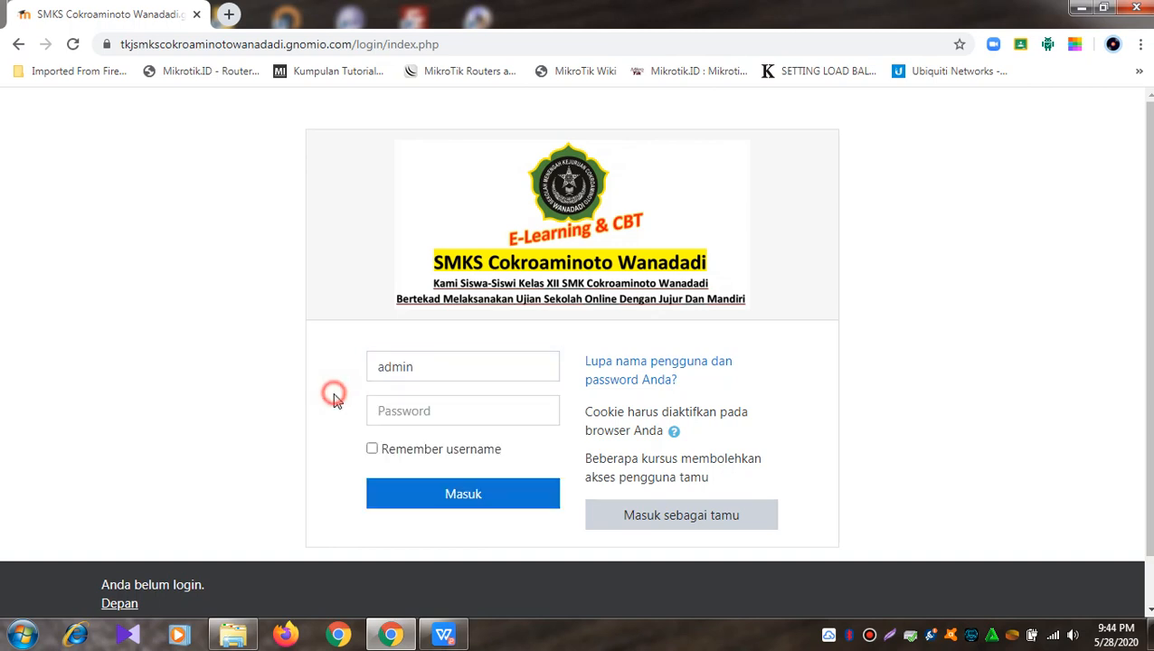
{"action": "left_click", "coordinate": [432, 408]}
{"action": "type", "text": "a"}
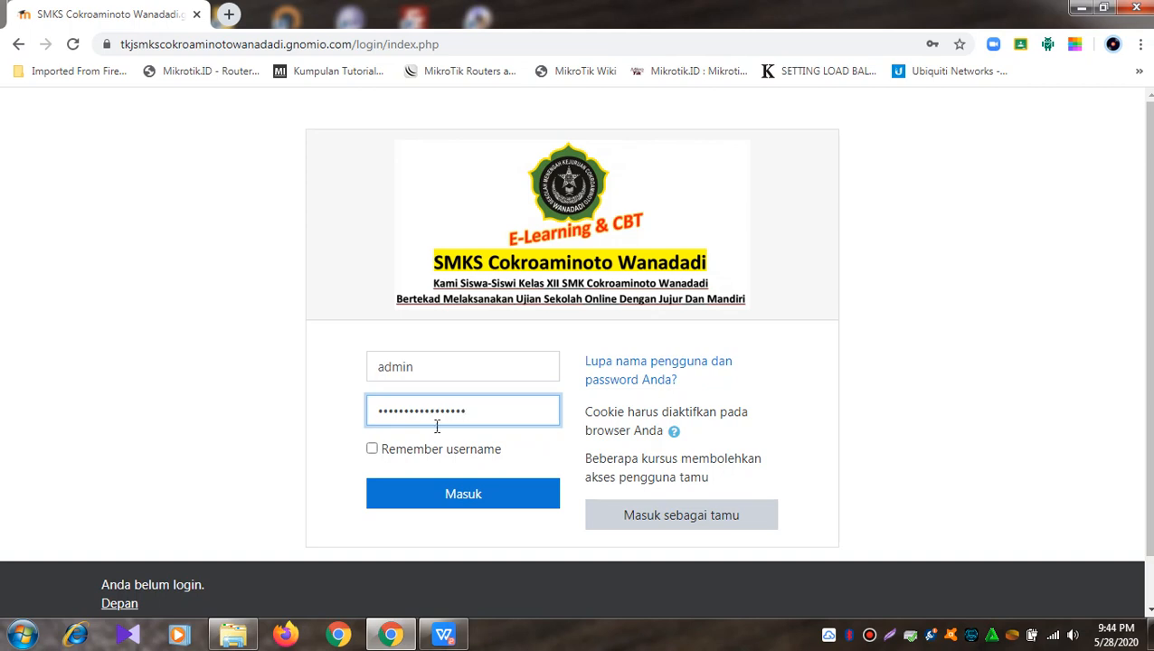
{"action": "left_click", "coordinate": [446, 504]}
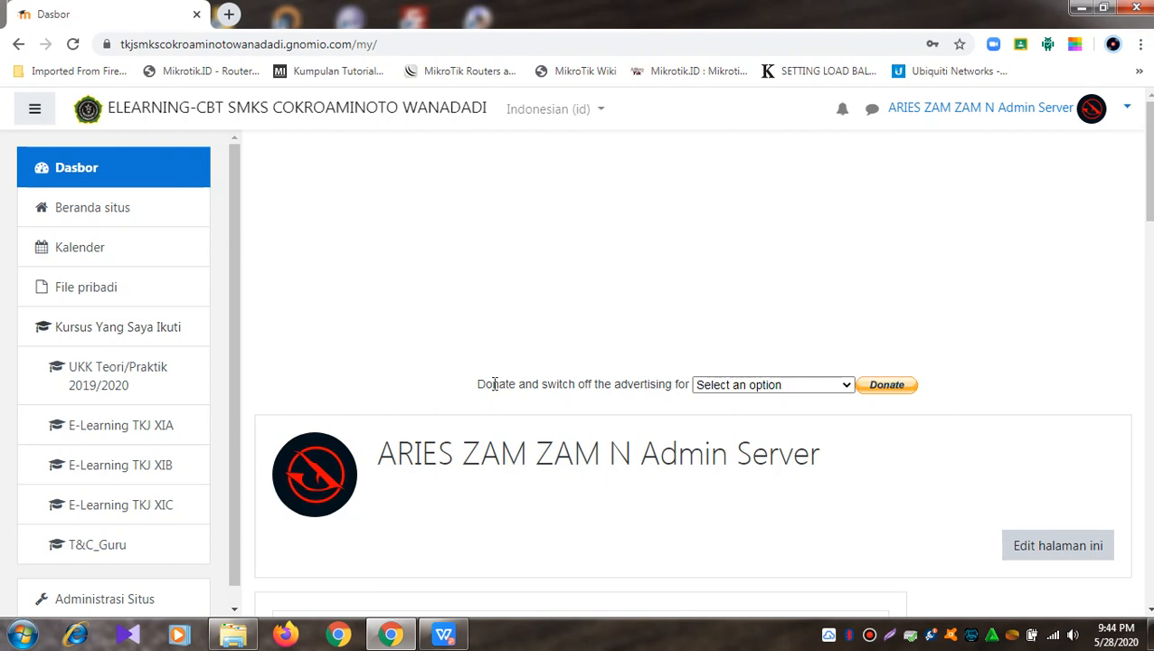
{"action": "left_click_drag", "start_coordinate": [237, 173], "coordinate": [234, 239]}
{"action": "left_click", "coordinate": [115, 159]}
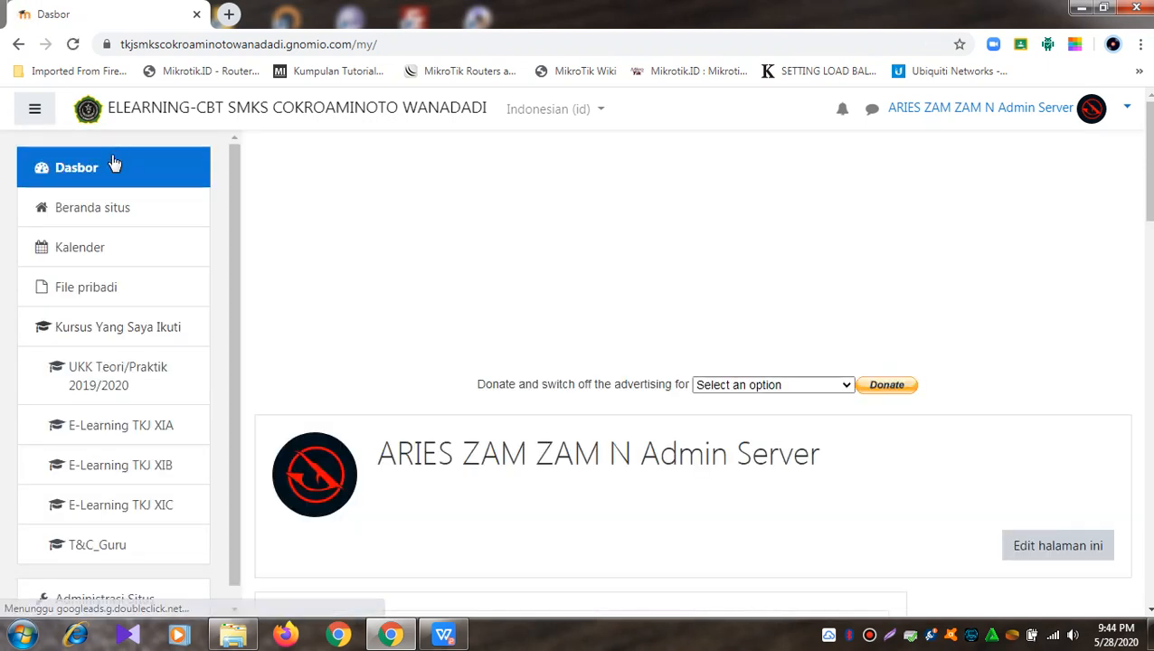
{"action": "left_click", "coordinate": [111, 164]}
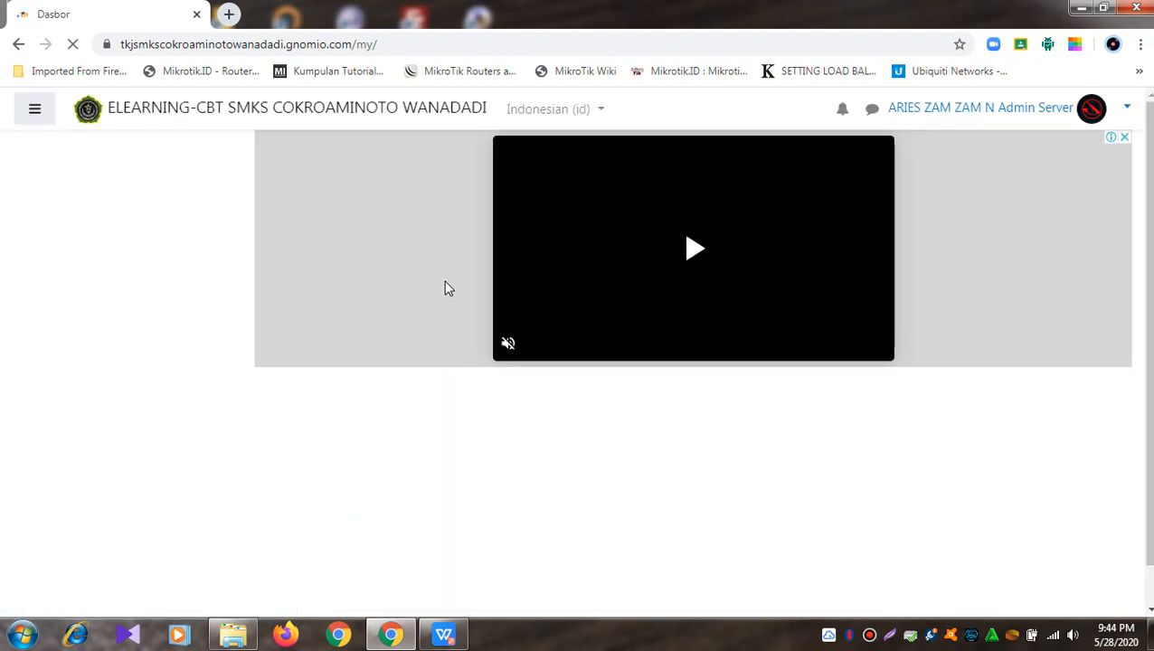
{"action": "scroll", "coordinate": [445, 288], "scroll_direction": "down", "scroll_amount": 9}
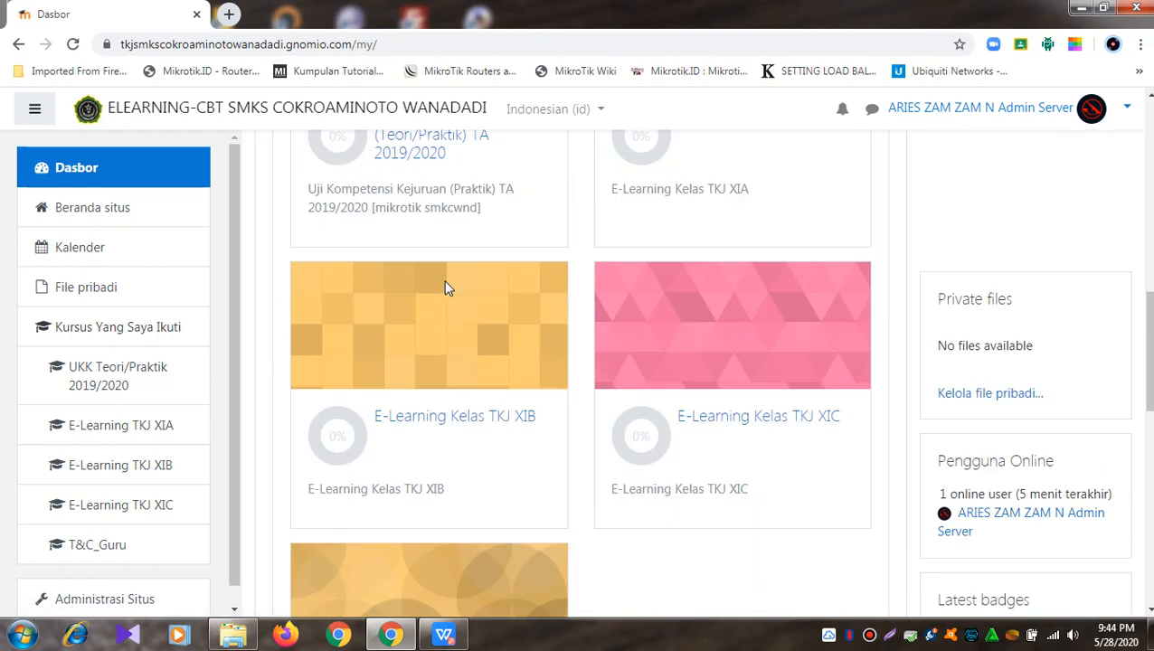
{"action": "scroll", "coordinate": [445, 288], "scroll_direction": "down", "scroll_amount": 6}
{"action": "scroll", "coordinate": [445, 287], "scroll_direction": "up", "scroll_amount": 8}
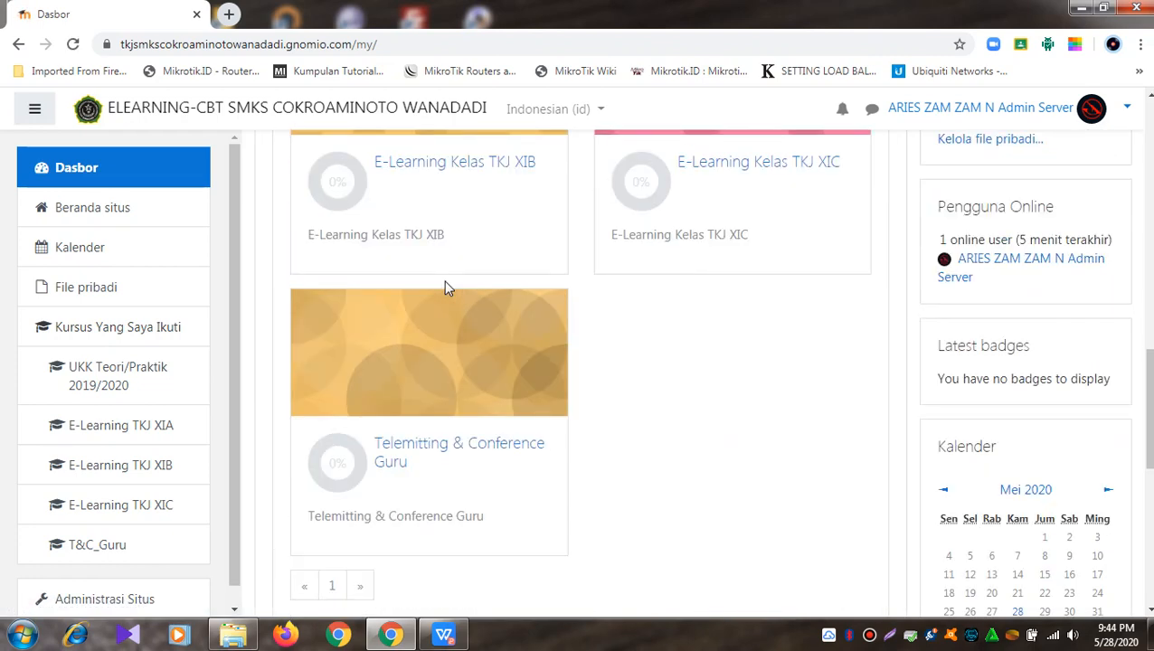
{"action": "scroll", "coordinate": [368, 272], "scroll_direction": "up", "scroll_amount": 4}
{"action": "scroll", "coordinate": [368, 262], "scroll_direction": "up", "scroll_amount": 4}
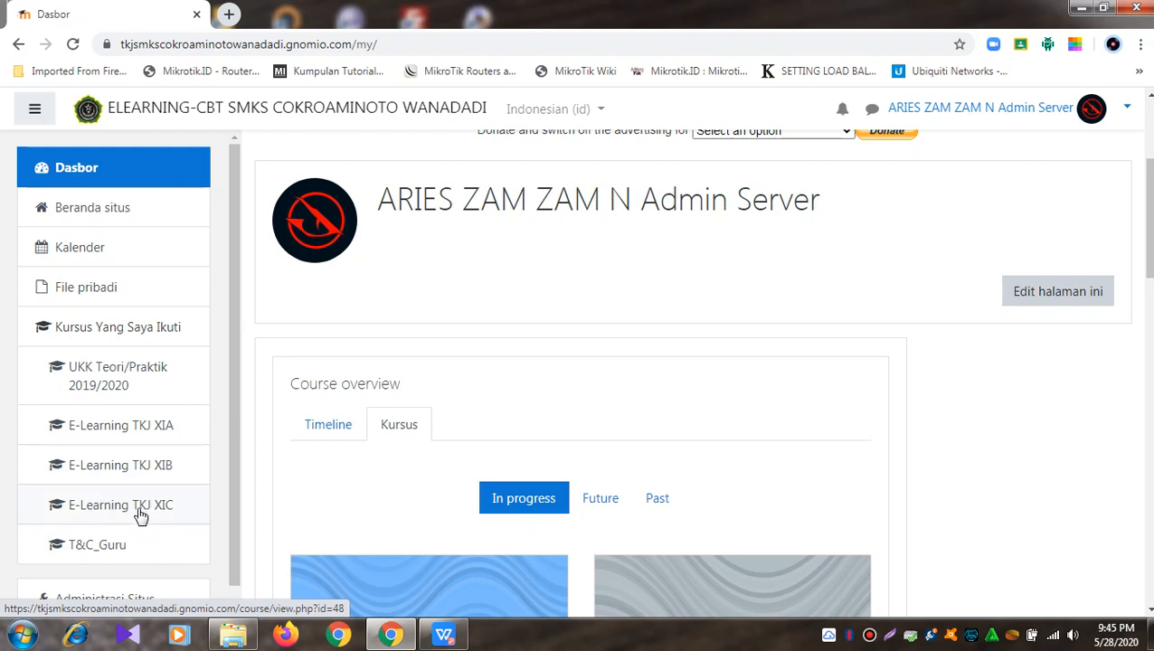
Step: Open the E-Learning Kelas TKJ XIA course page and look over its sections
{"action": "left_click", "coordinate": [119, 433]}
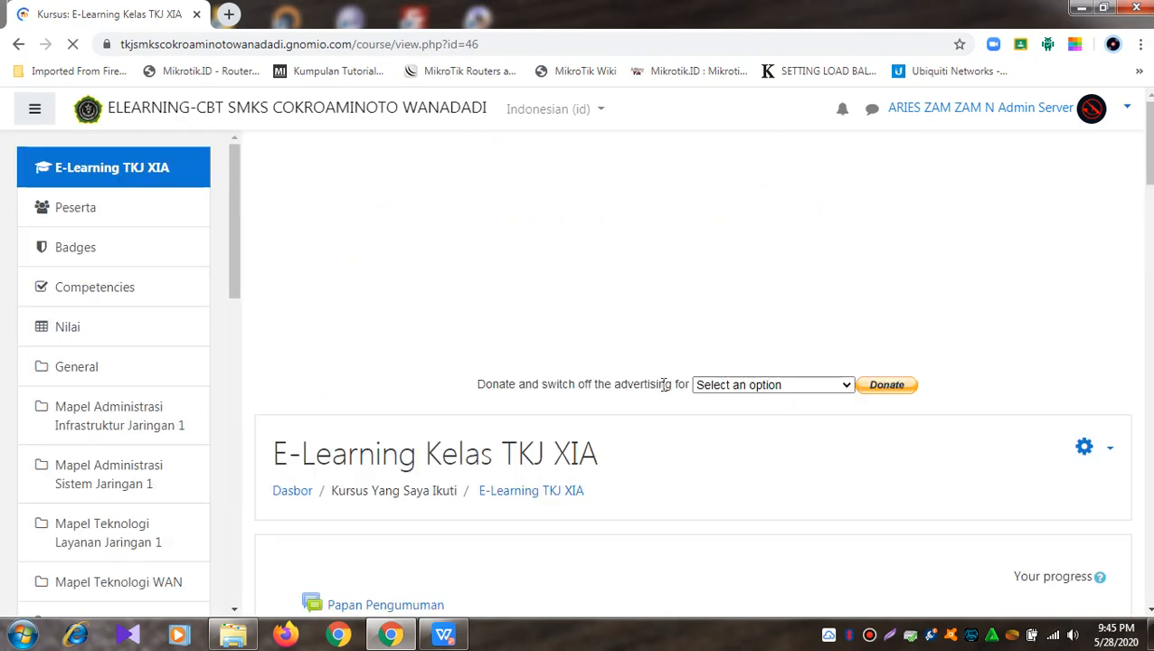
{"action": "scroll", "coordinate": [669, 380], "scroll_direction": "down", "scroll_amount": 4}
{"action": "scroll", "coordinate": [670, 381], "scroll_direction": "up", "scroll_amount": 2}
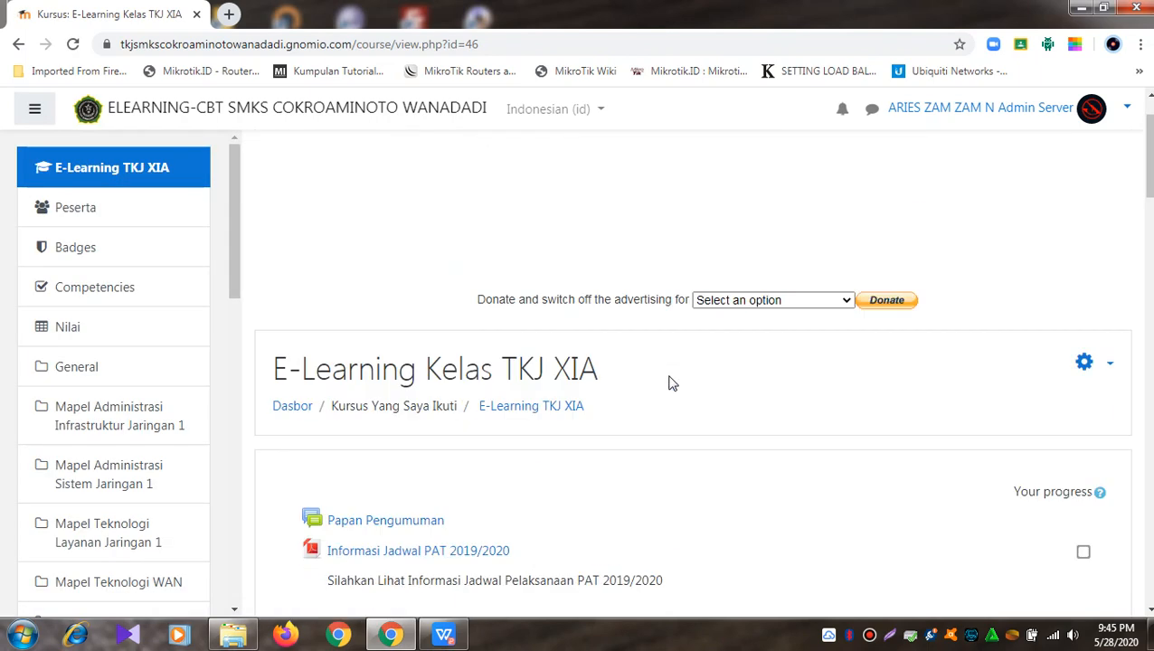
{"action": "scroll", "coordinate": [669, 381], "scroll_direction": "down", "scroll_amount": 1}
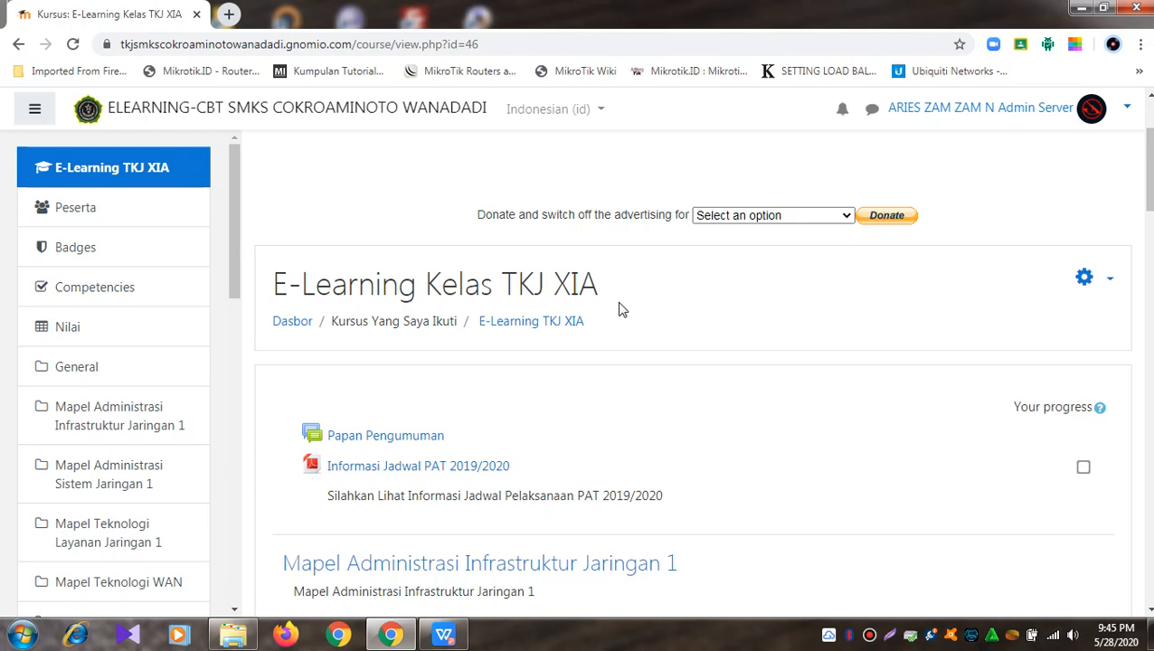
{"action": "scroll", "coordinate": [622, 309], "scroll_direction": "down", "scroll_amount": 1}
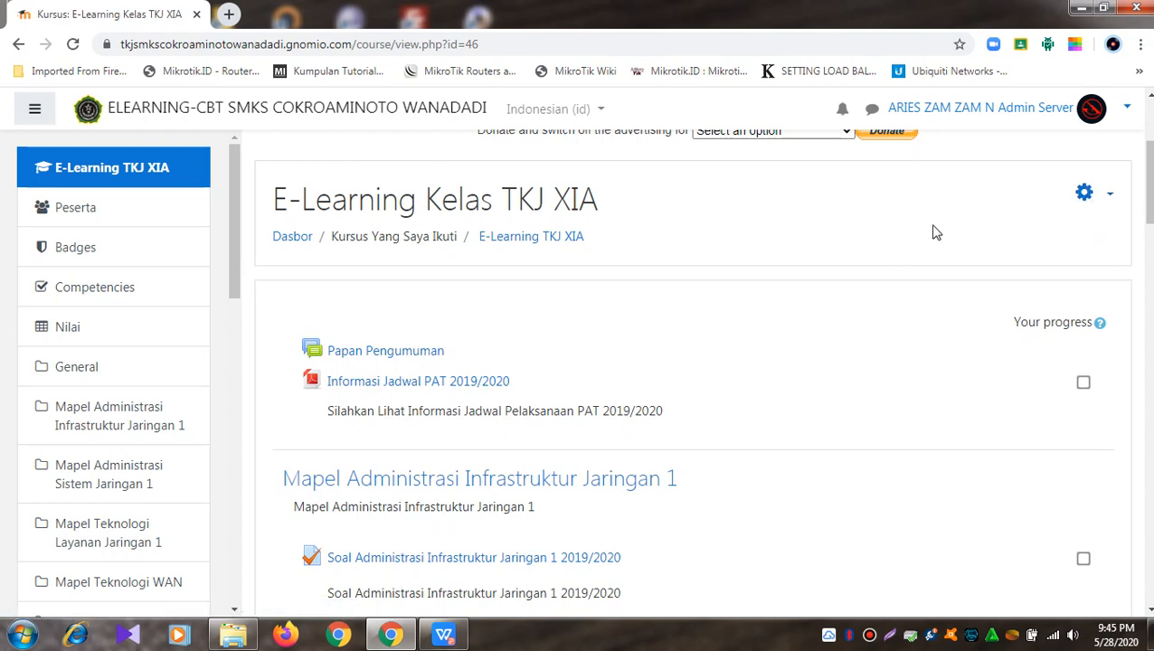
Step: Switch the interface language to Indonesian (id) and reload the page
{"action": "left_click", "coordinate": [603, 110]}
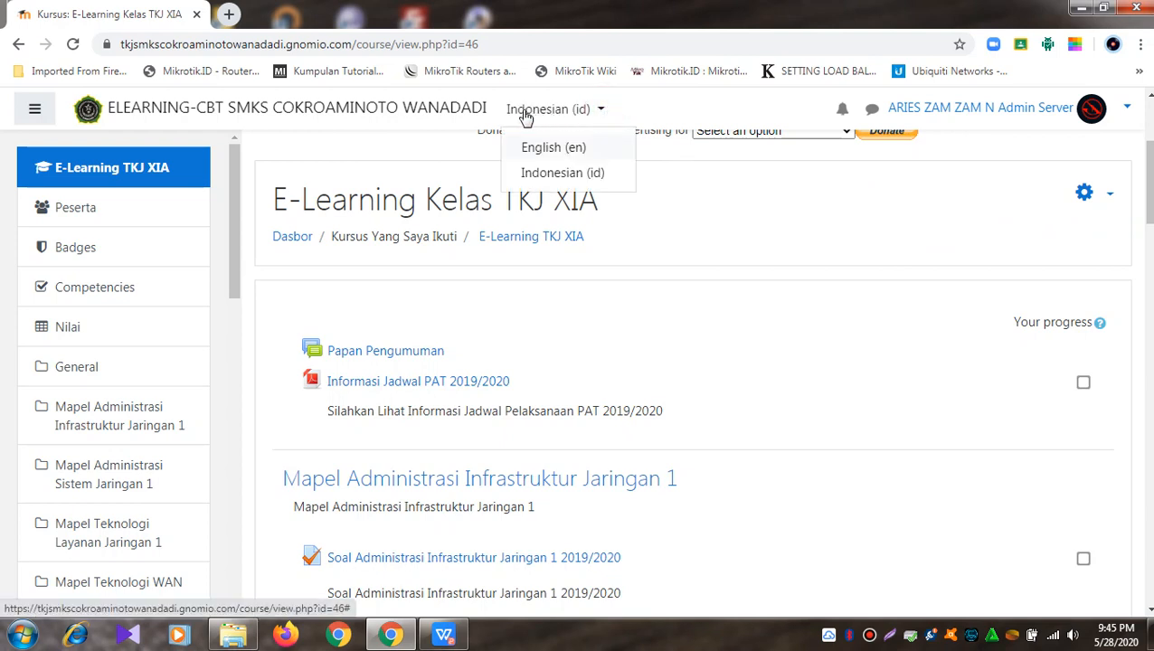
{"action": "left_click", "coordinate": [568, 181]}
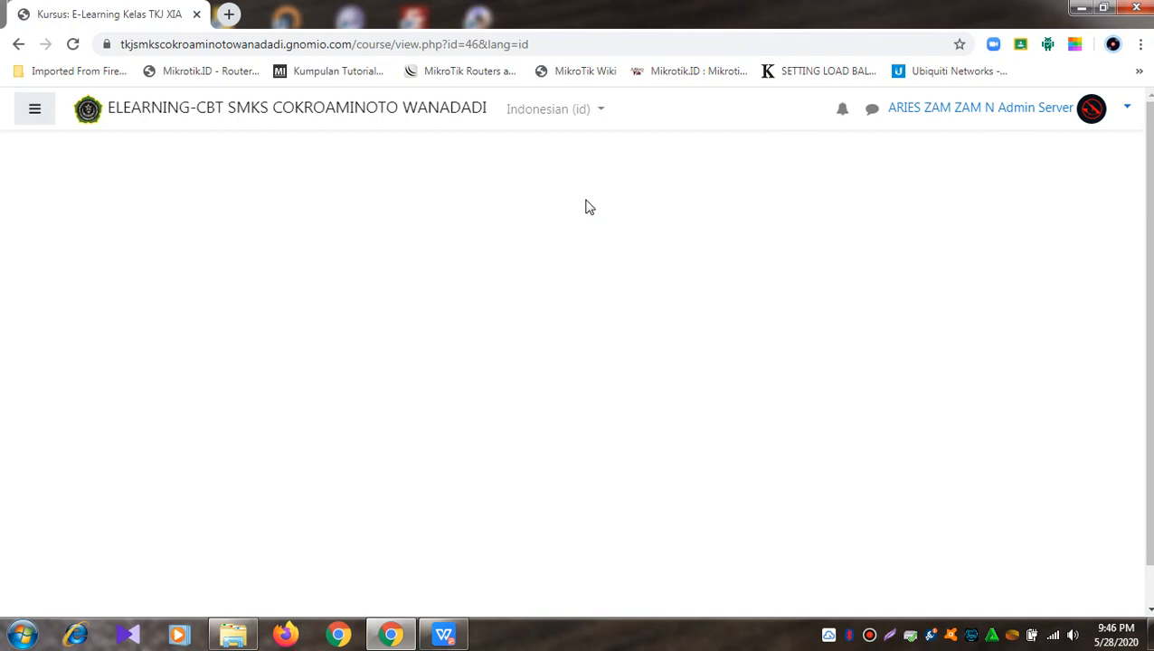
{"action": "left_click", "coordinate": [72, 43]}
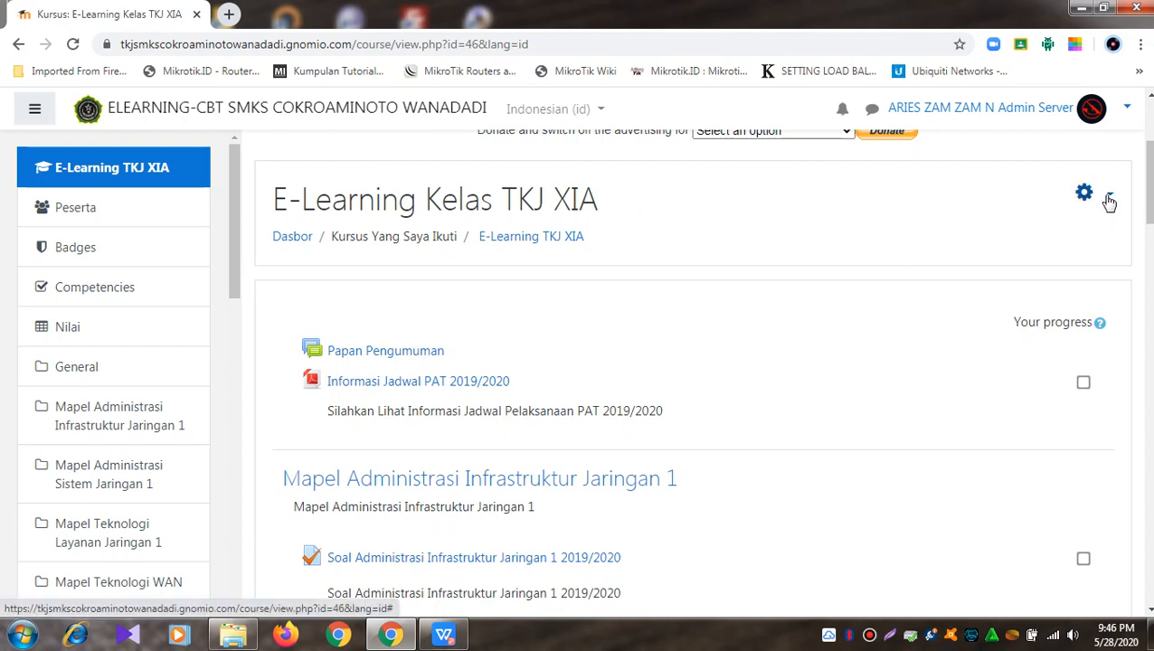
{"action": "left_click", "coordinate": [1110, 201]}
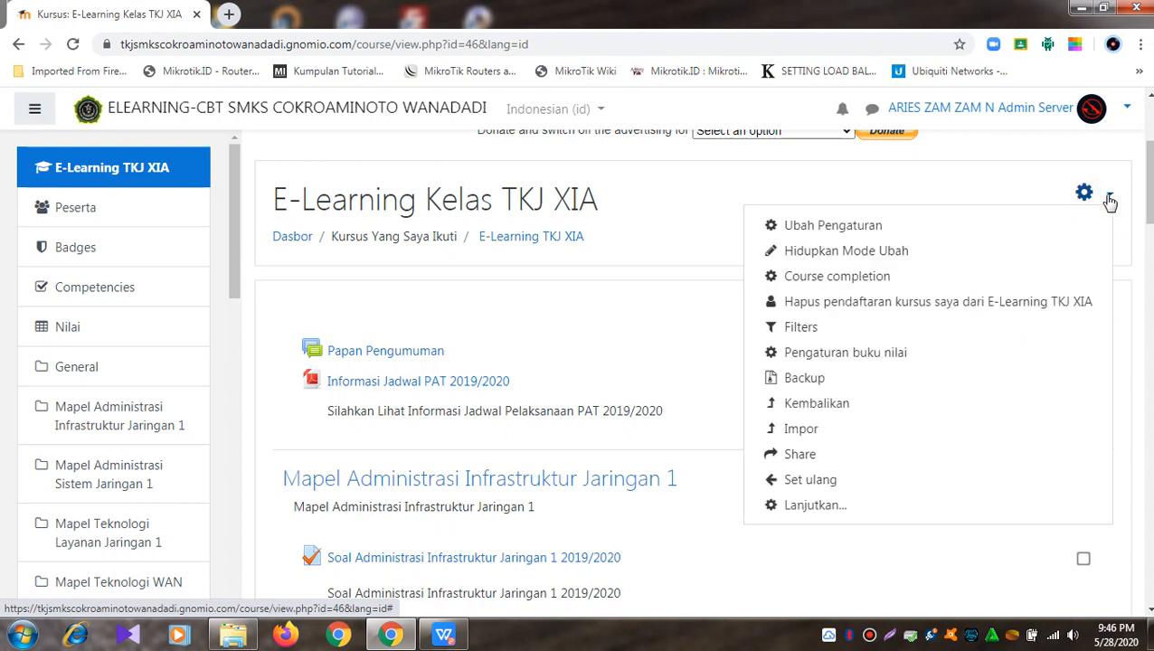
{"action": "left_click", "coordinate": [886, 253]}
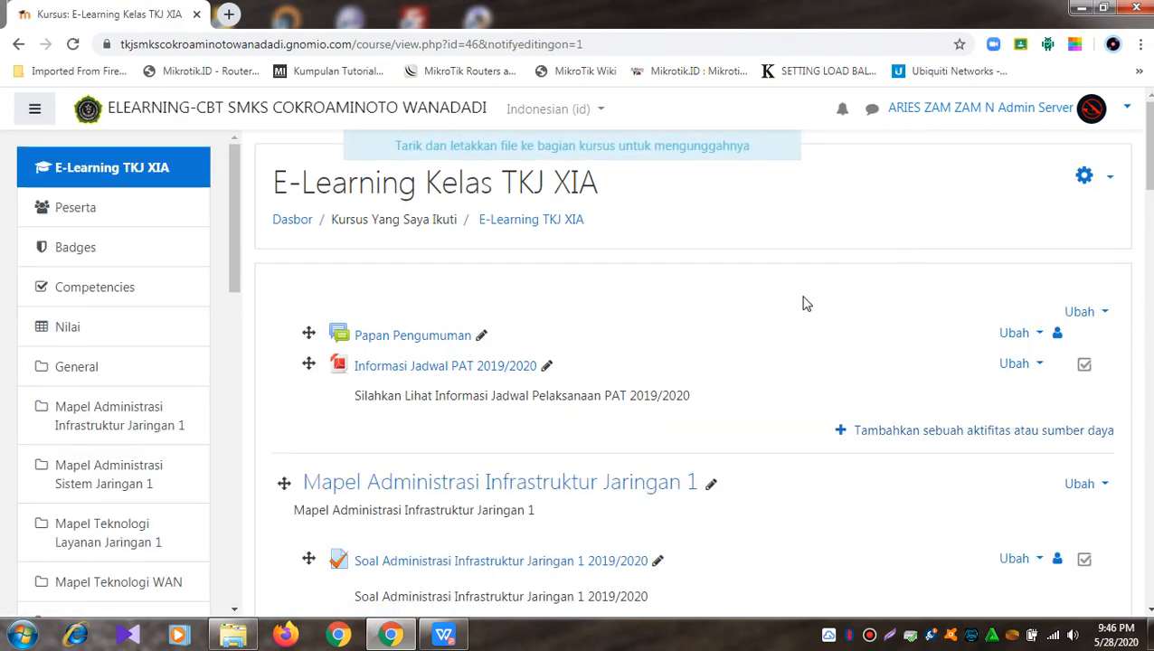
{"action": "scroll", "coordinate": [806, 304], "scroll_direction": "down", "scroll_amount": 2}
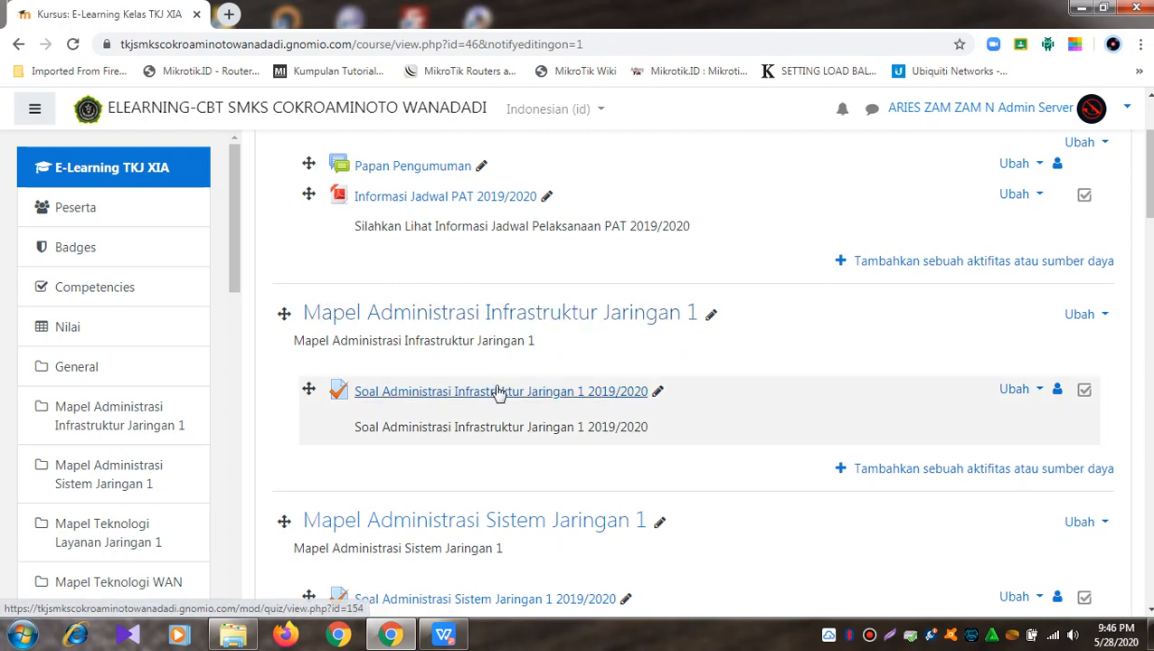
{"action": "left_click", "coordinate": [1107, 142]}
{"action": "left_click", "coordinate": [1109, 144]}
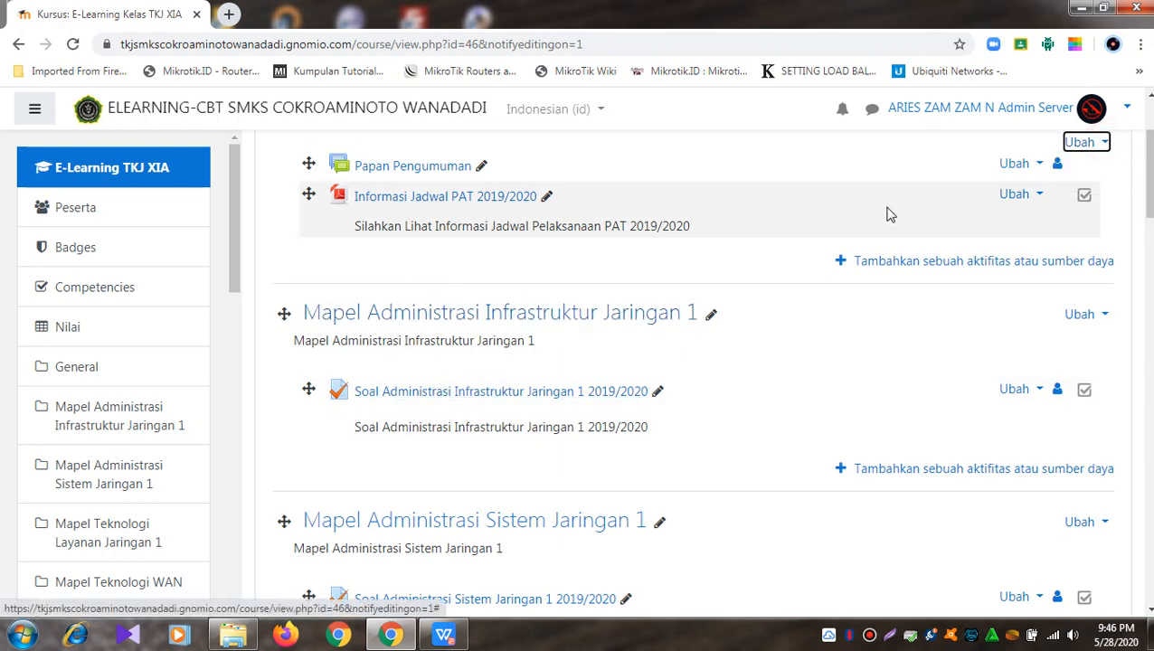
{"action": "scroll", "coordinate": [890, 214], "scroll_direction": "up", "scroll_amount": 2}
{"action": "left_click", "coordinate": [1113, 179]}
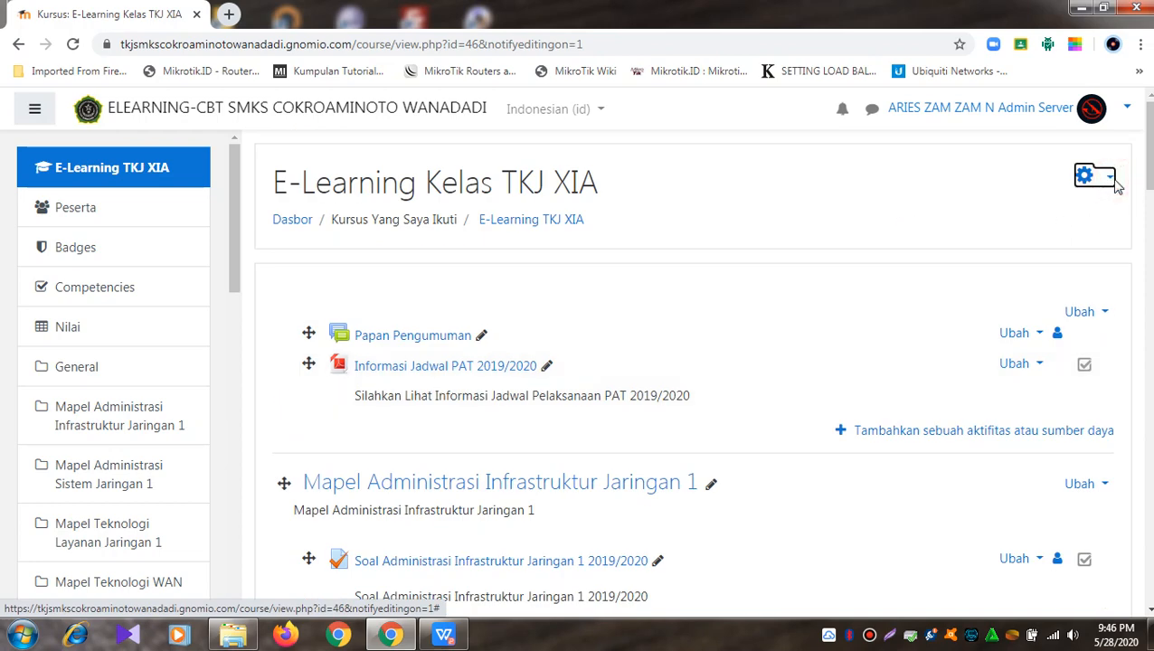
{"action": "left_click", "coordinate": [1112, 182]}
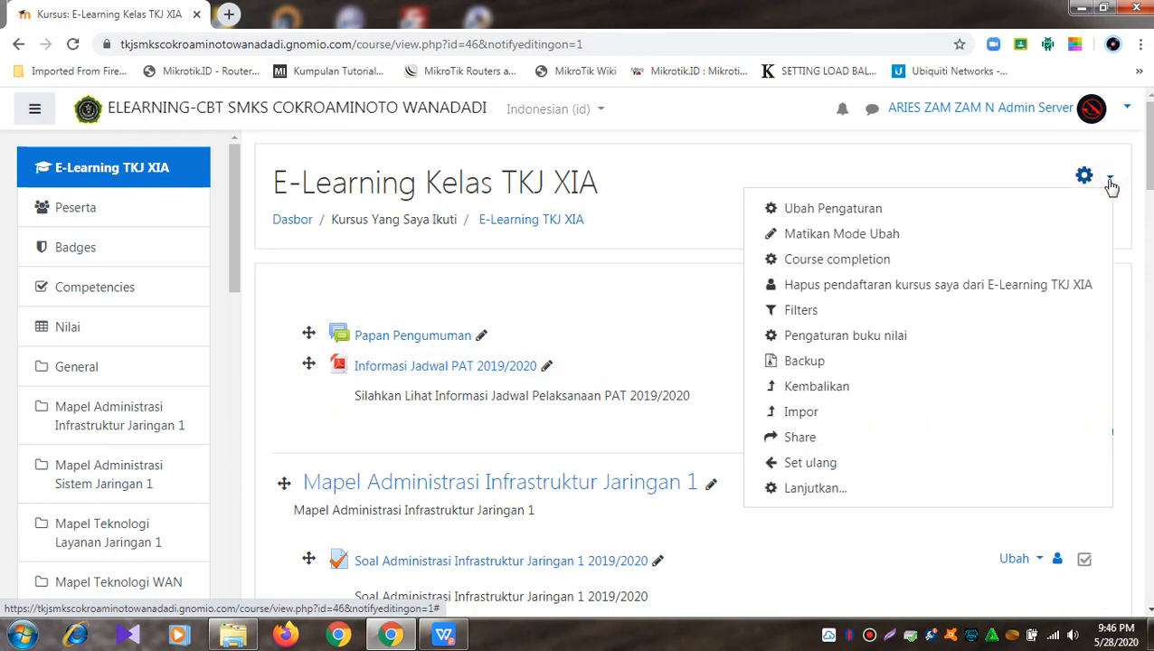
{"action": "left_click", "coordinate": [1112, 182]}
{"action": "left_click_drag", "start_coordinate": [1149, 174], "coordinate": [1152, 197]}
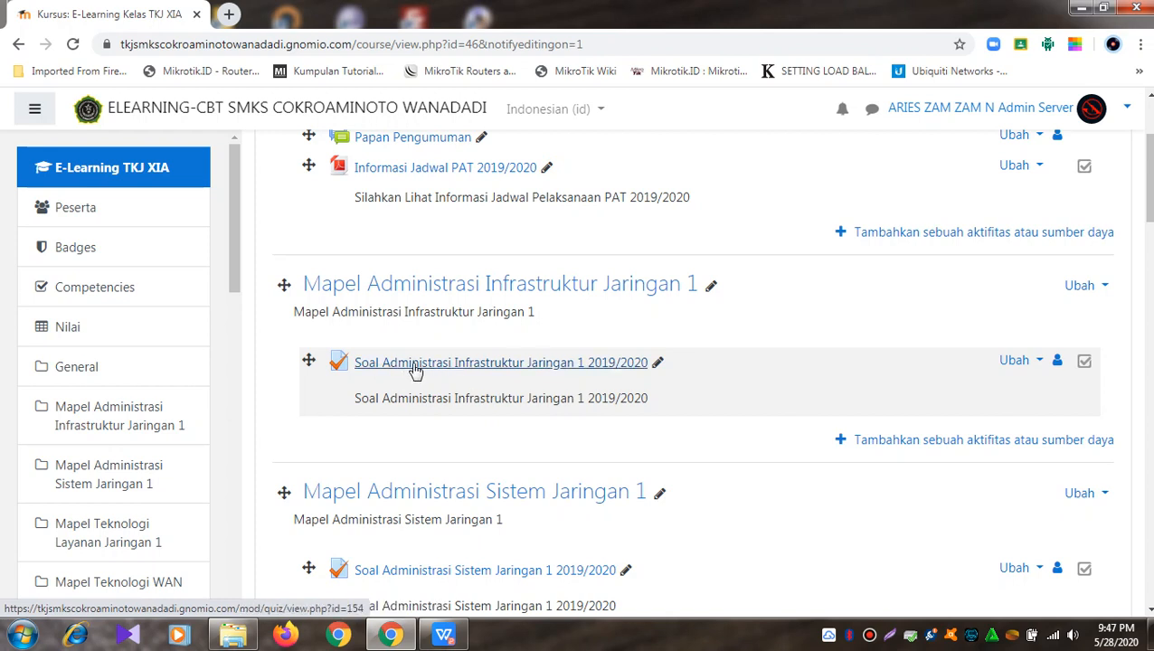
Step: Open the Soal Administrasi Infrastruktur Jaringan 1 2019/2020 quiz and show its administration menu down to Bank soal
{"action": "left_click", "coordinate": [544, 365]}
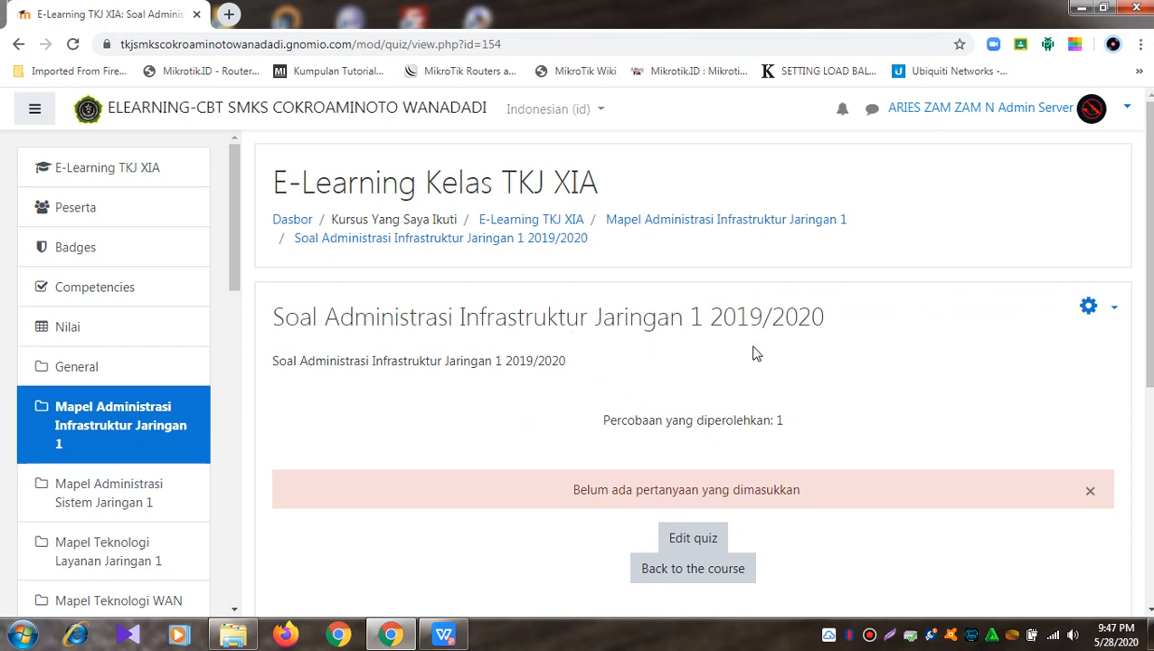
{"action": "left_click", "coordinate": [1113, 310]}
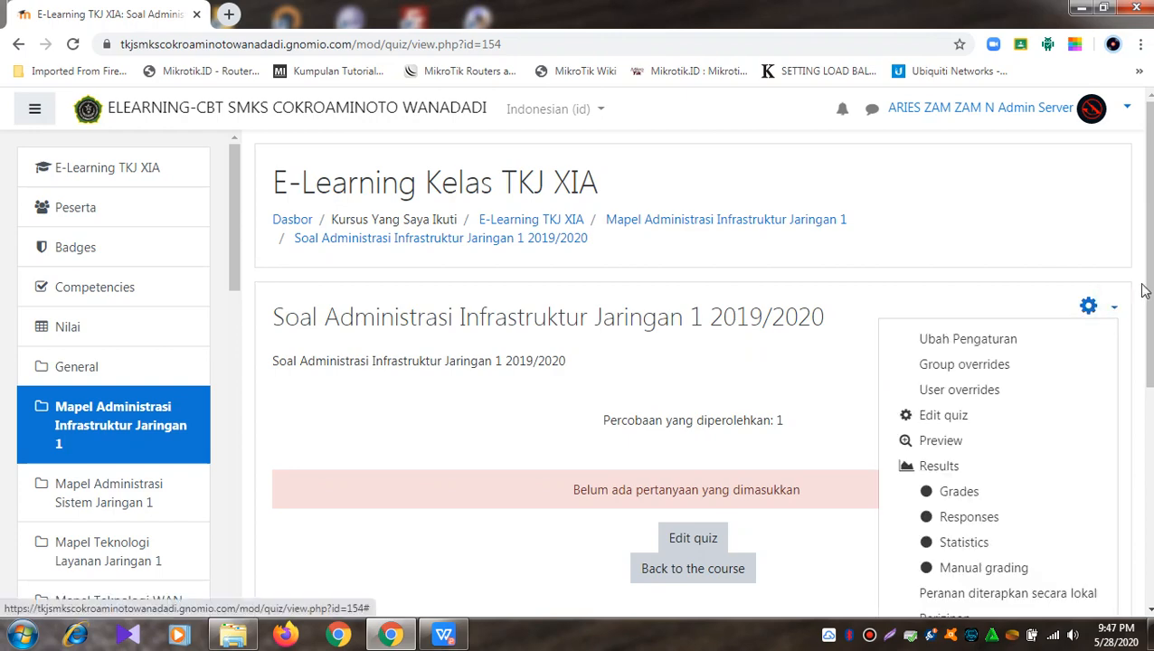
{"action": "scroll", "coordinate": [1144, 290], "scroll_direction": "down", "scroll_amount": 3}
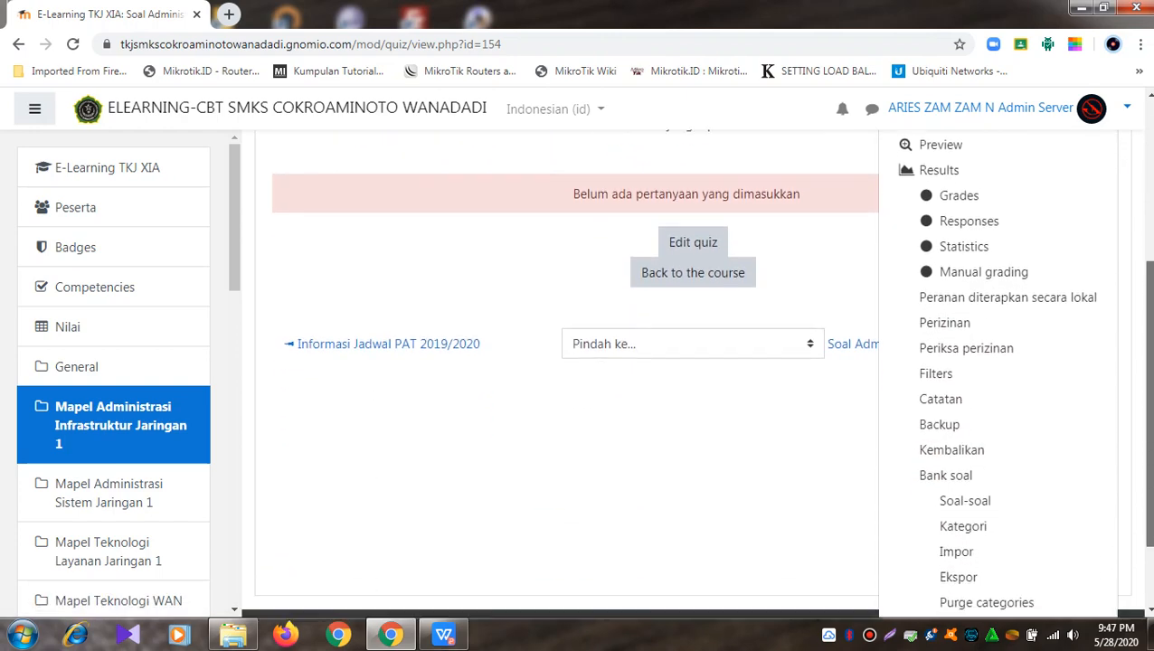
{"action": "scroll", "coordinate": [950, 384], "scroll_direction": "down", "scroll_amount": 2}
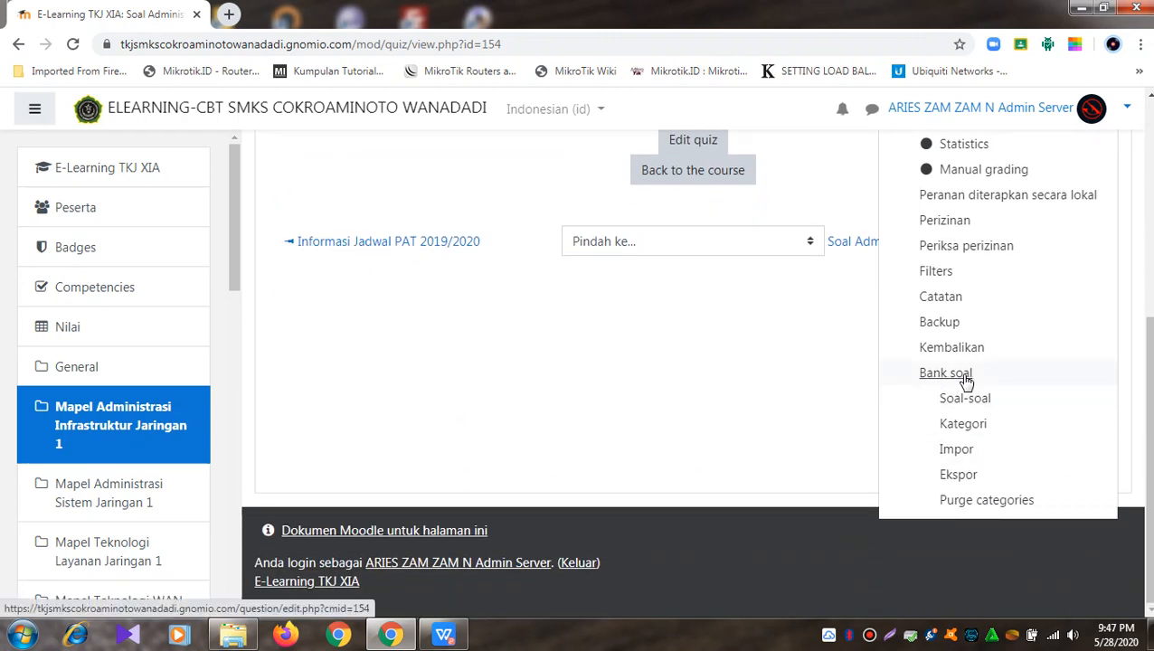
Step: Go to Bank soal > Impor, select the Blackboard format and open the file picker
{"action": "left_click", "coordinate": [956, 450]}
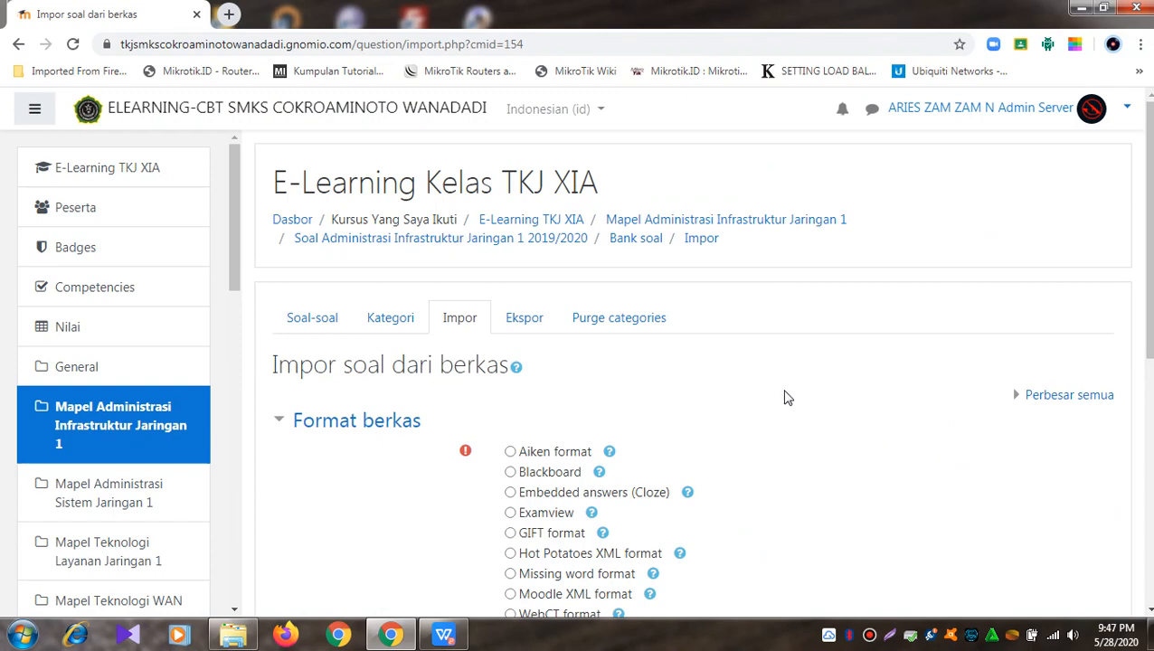
{"action": "scroll", "coordinate": [787, 398], "scroll_direction": "down", "scroll_amount": 2}
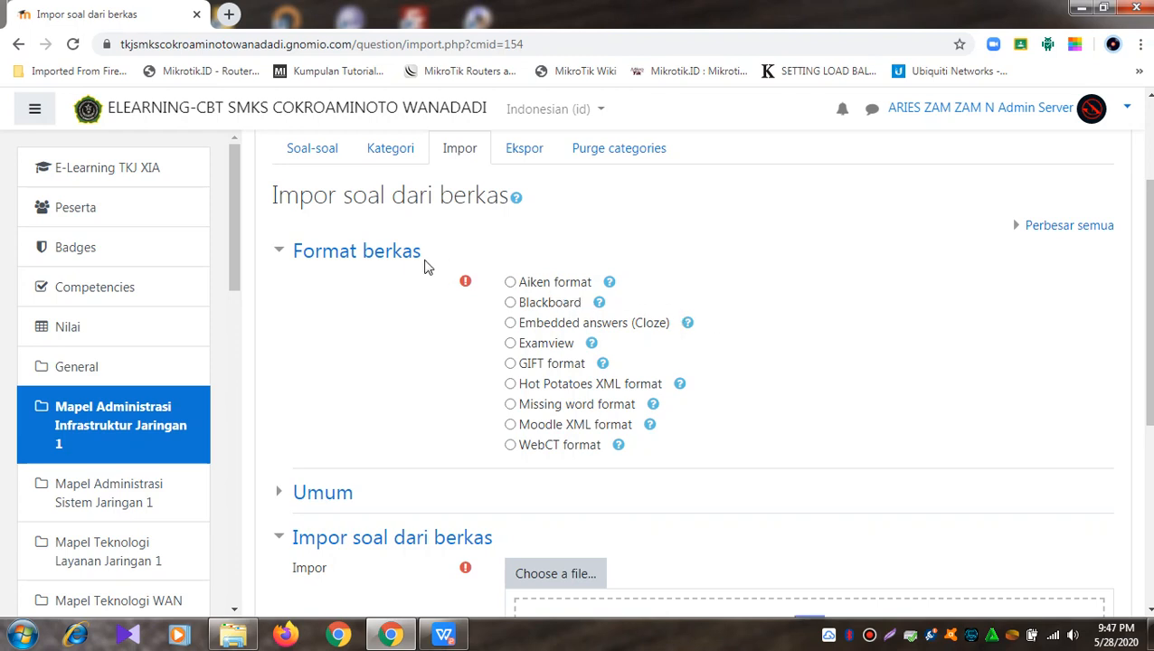
{"action": "left_click", "coordinate": [512, 304]}
{"action": "scroll", "coordinate": [516, 307], "scroll_direction": "down", "scroll_amount": 2}
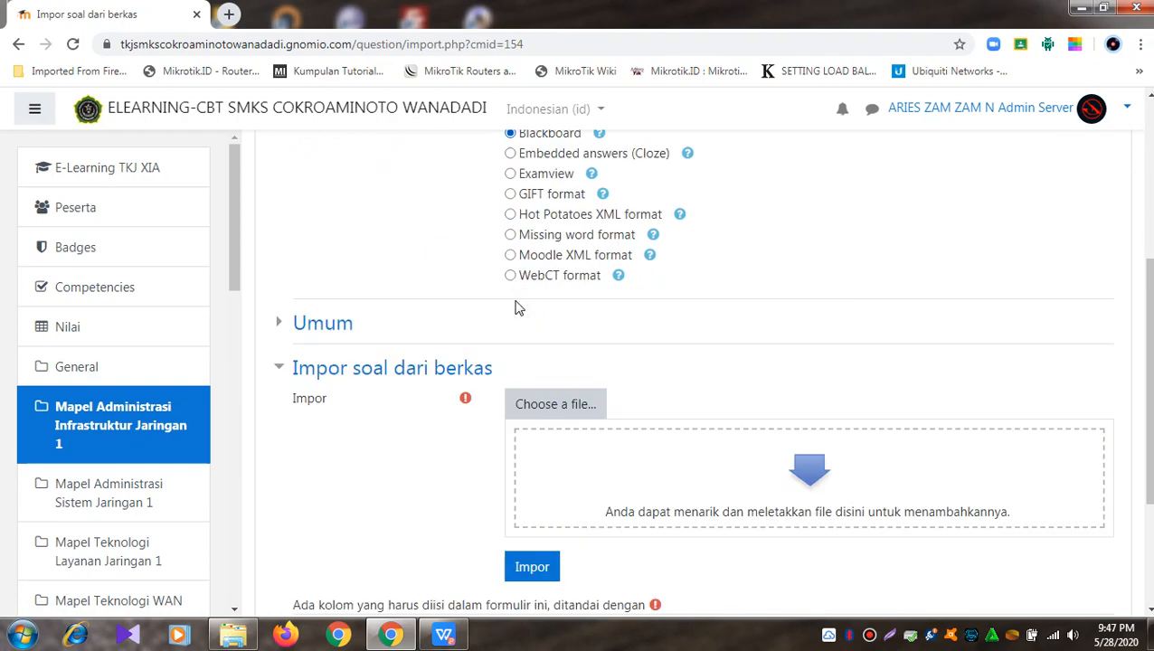
{"action": "scroll", "coordinate": [519, 308], "scroll_direction": "down", "scroll_amount": 1}
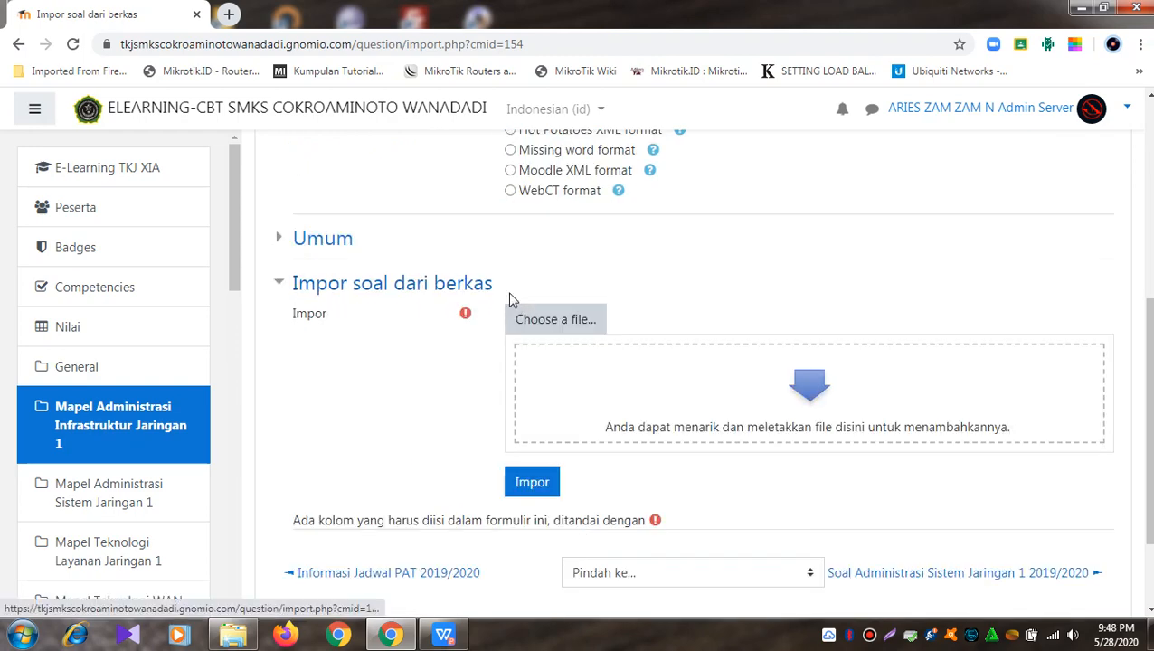
{"action": "left_click", "coordinate": [555, 321]}
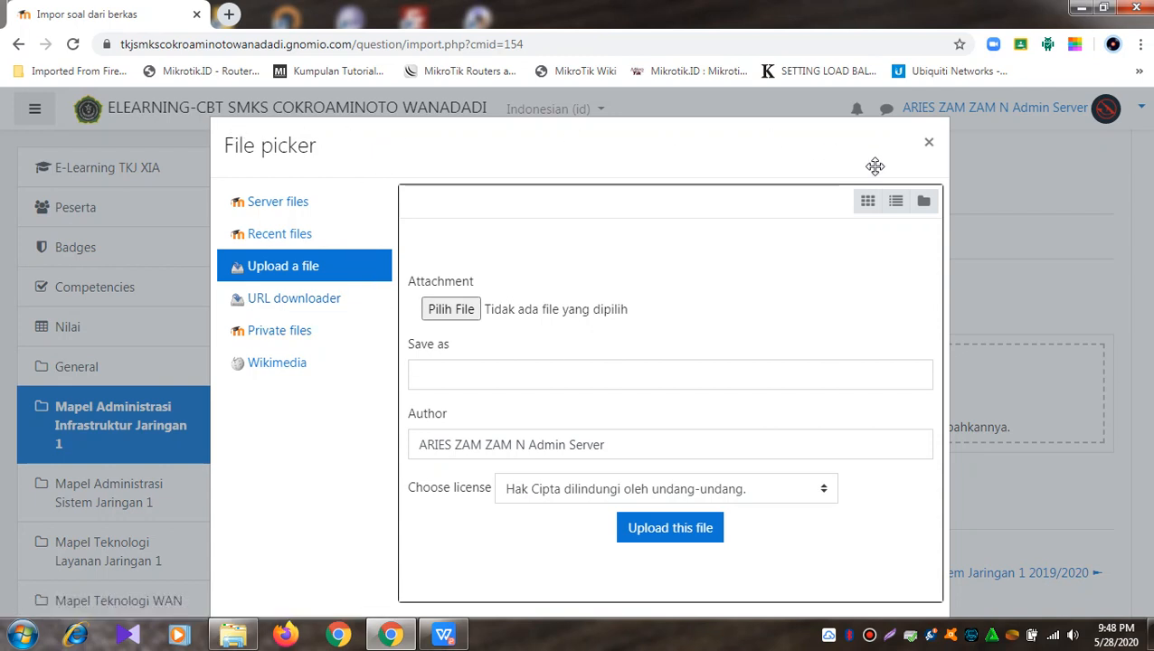
Step: Upload 'soal PAS AIJ 2019-2020 Kelas XI Upload.zip' from the Documents exam folder into the import form
{"action": "left_click", "coordinate": [293, 268]}
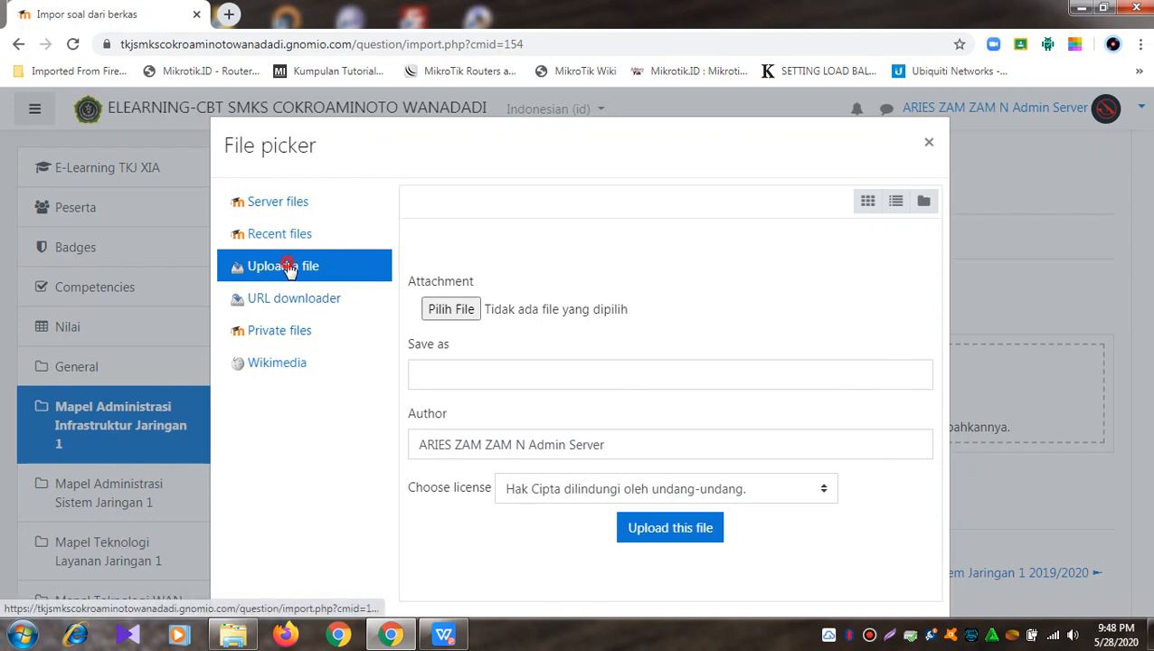
{"action": "left_click", "coordinate": [464, 308]}
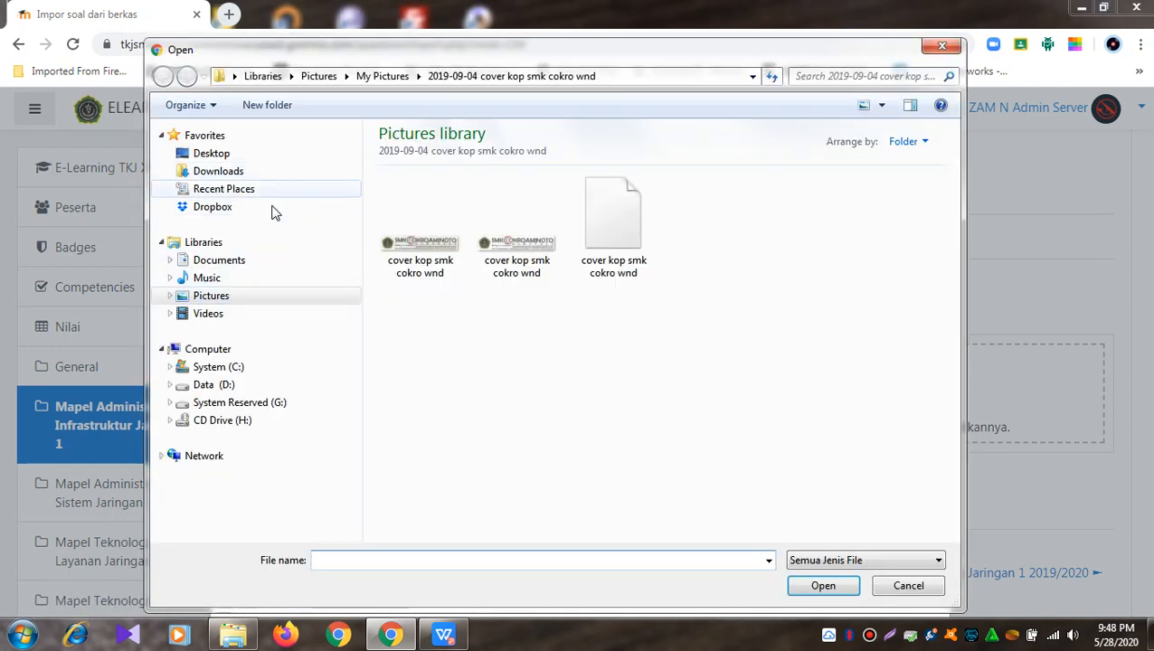
{"action": "left_click", "coordinate": [169, 261]}
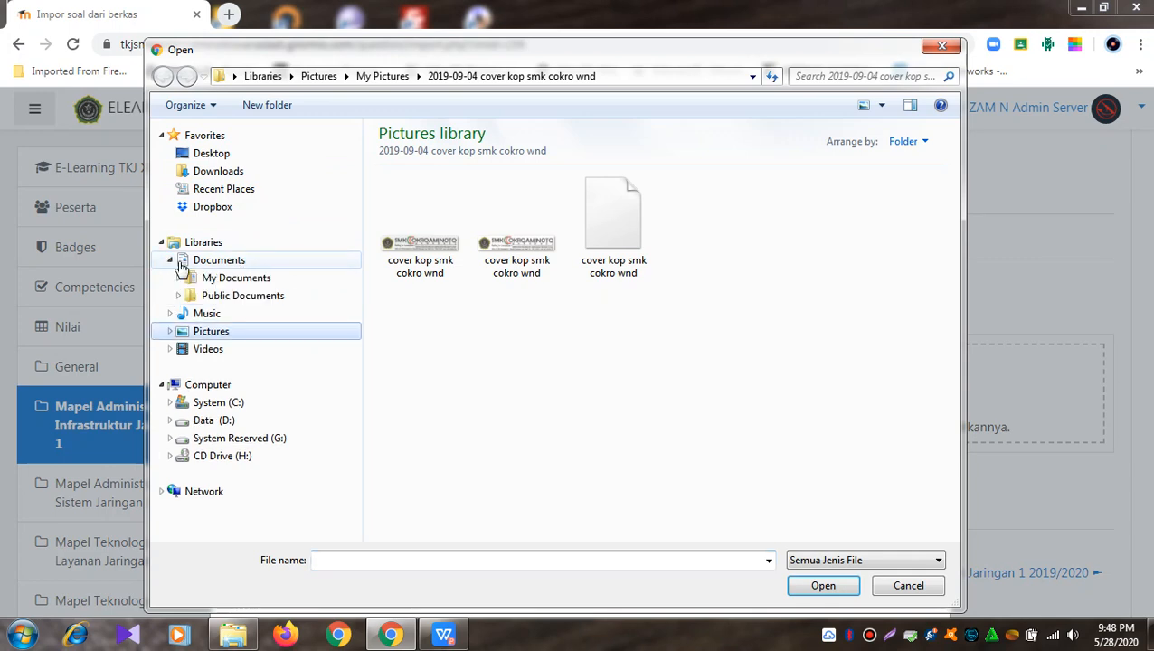
{"action": "left_click", "coordinate": [178, 277]}
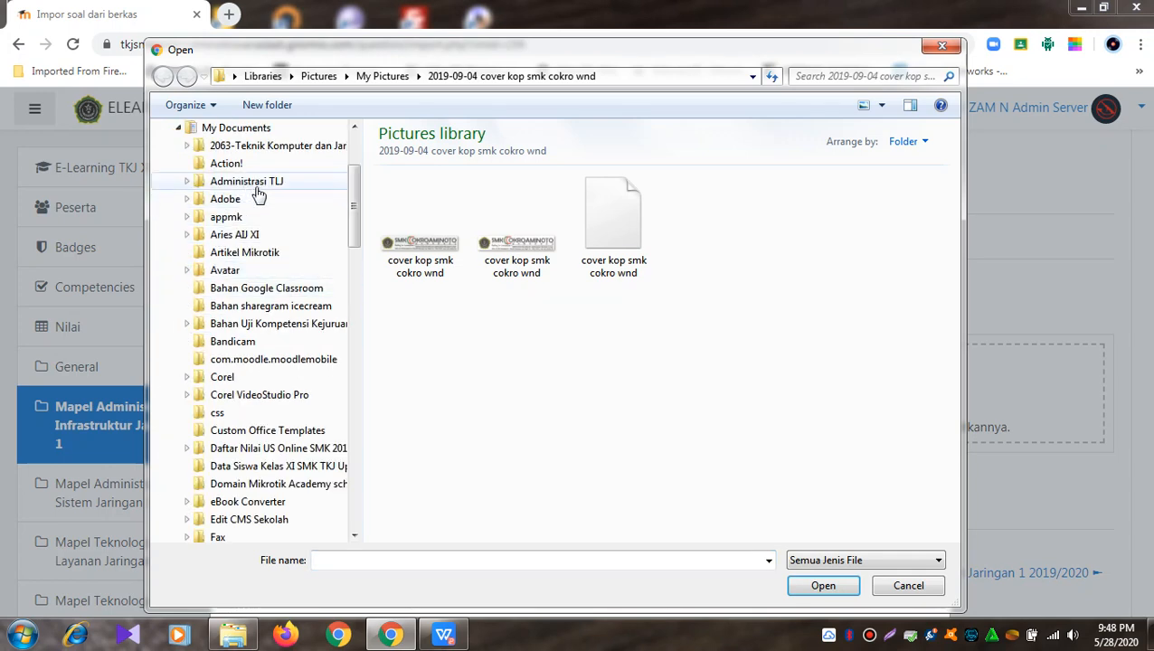
{"action": "left_click", "coordinate": [255, 236]}
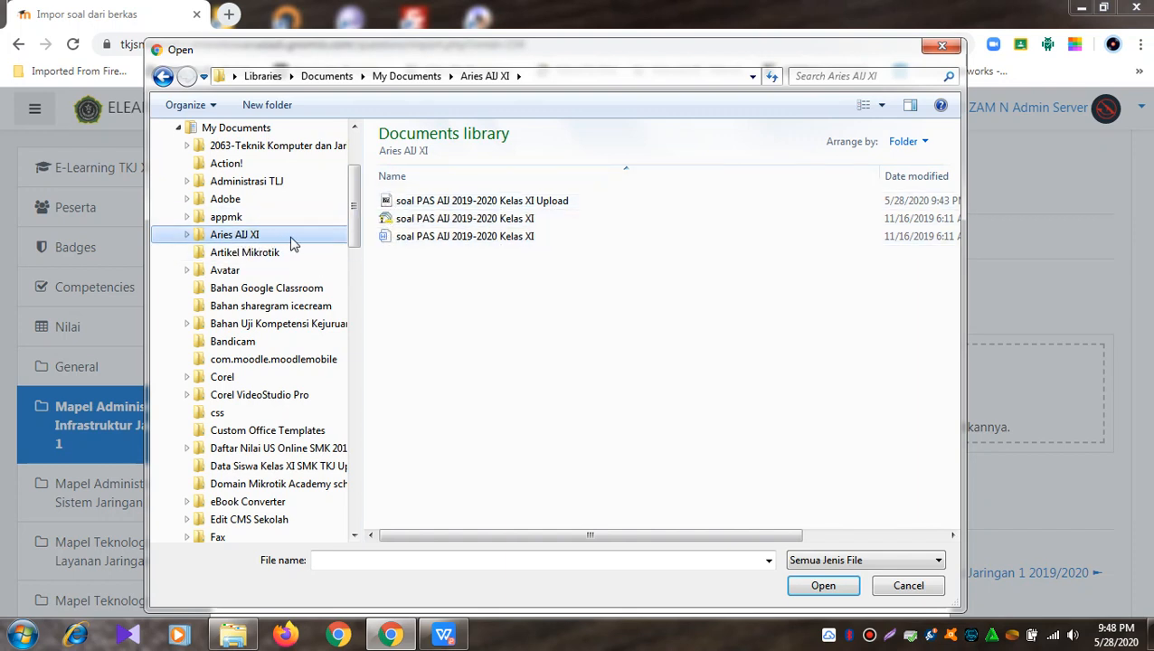
{"action": "left_click", "coordinate": [434, 206]}
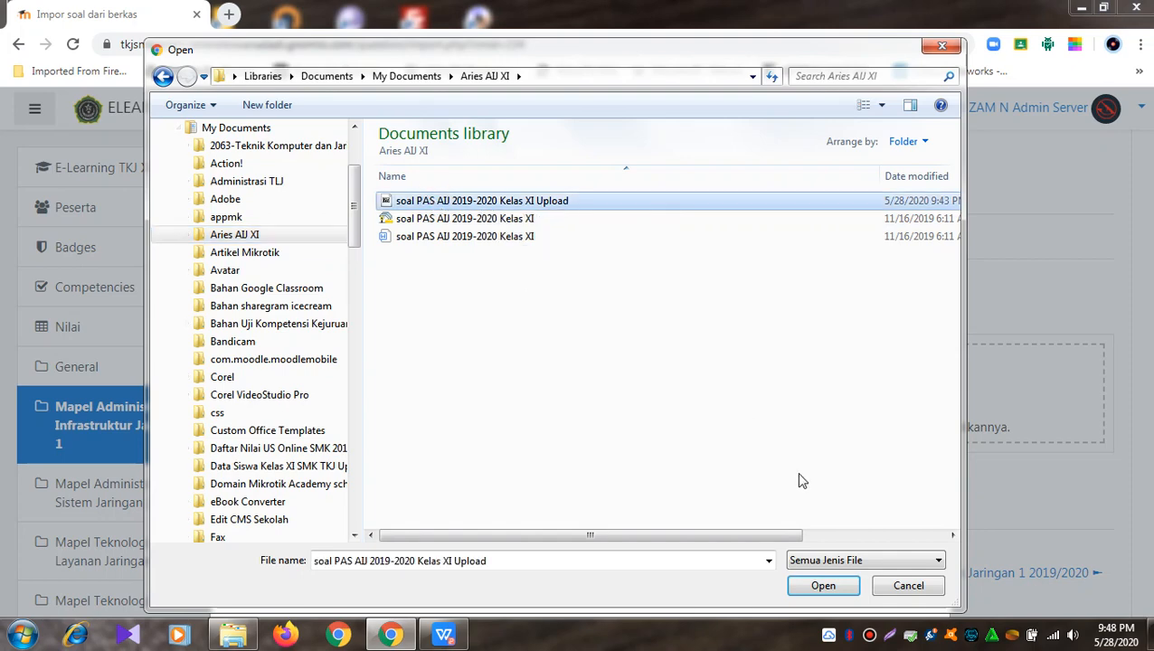
{"action": "left_click", "coordinate": [823, 586]}
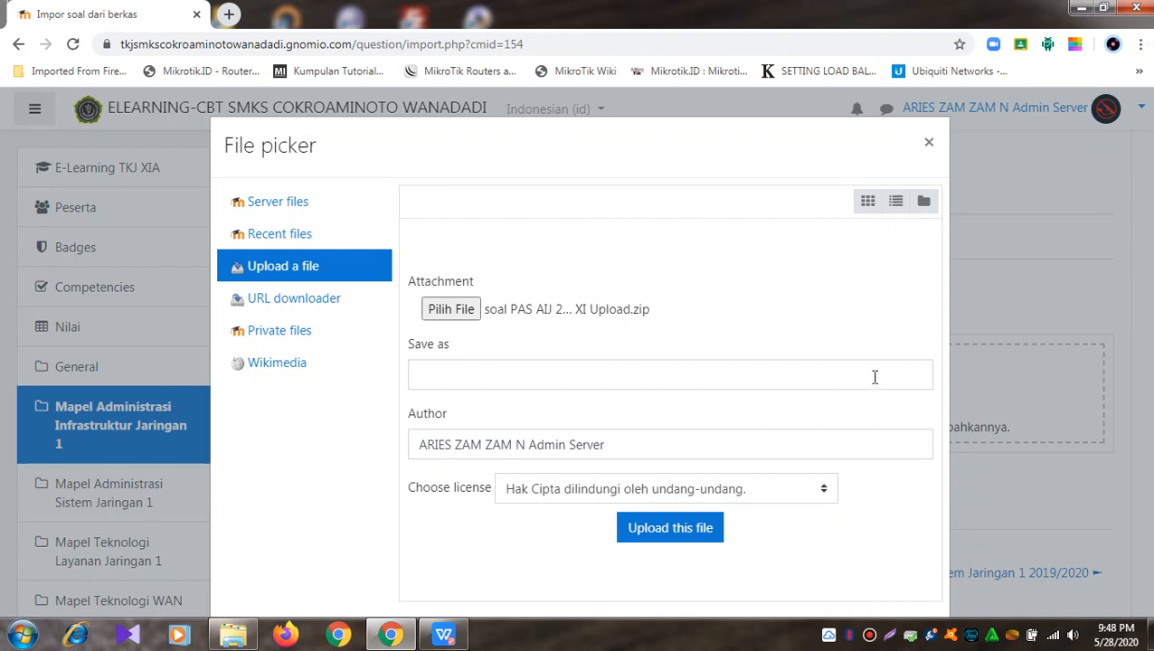
{"action": "left_click", "coordinate": [678, 534]}
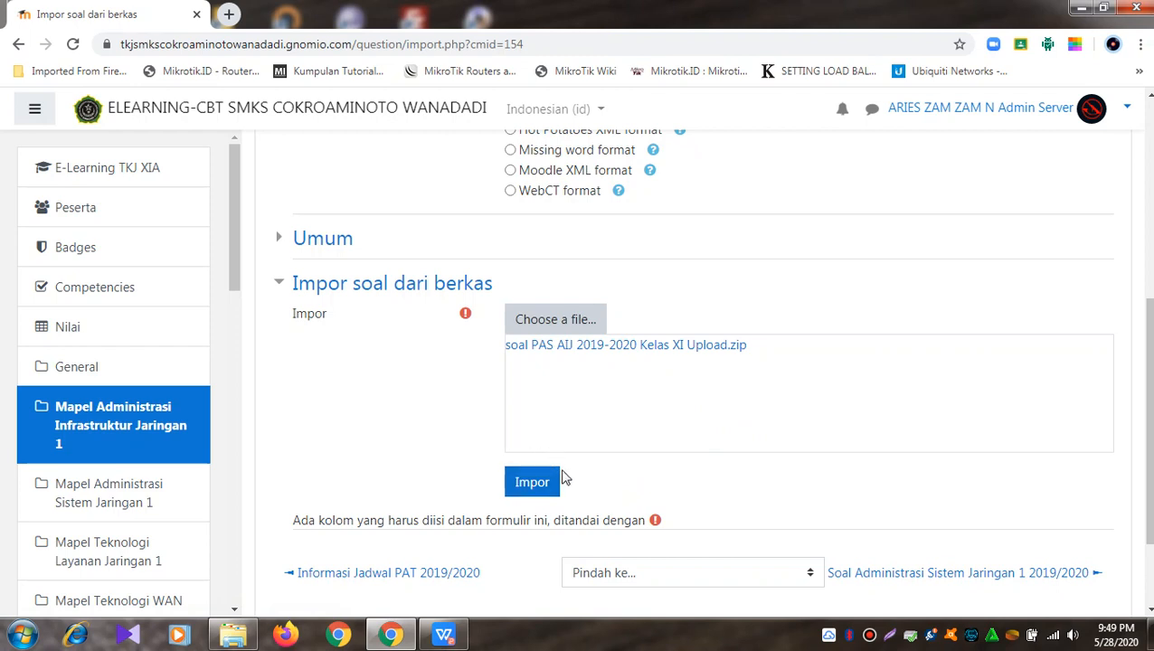
Step: Import the 40 questions into 'soal PAS AIJ 2019-2020 Kelas XI Upload' and continue to the question bank
{"action": "left_click", "coordinate": [546, 493]}
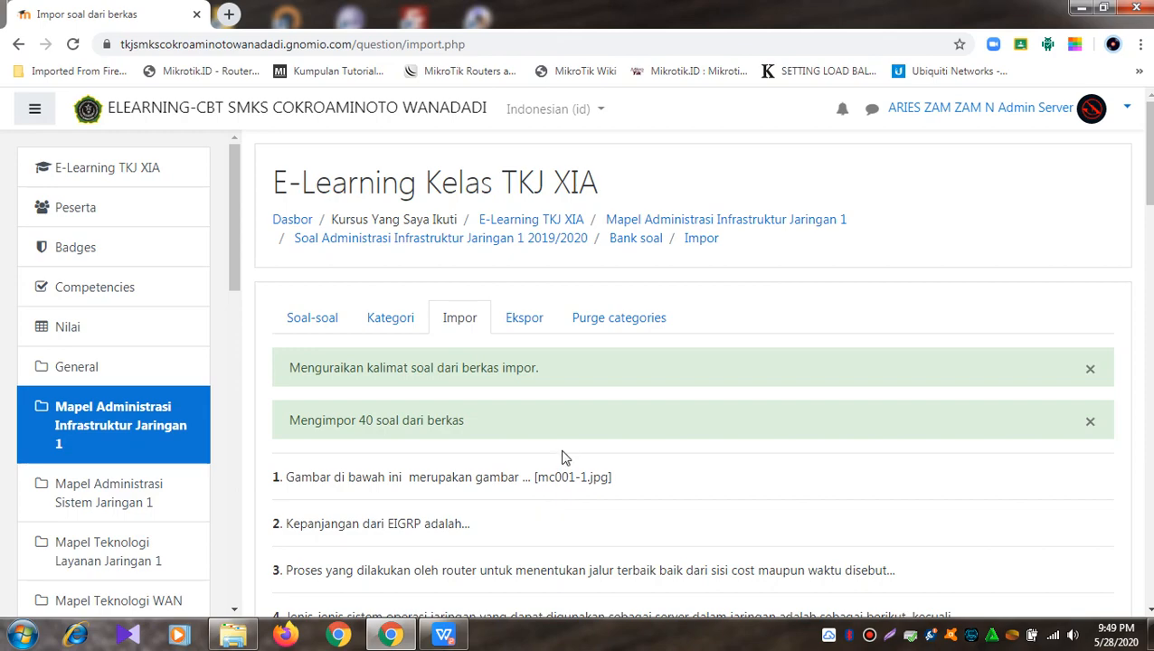
{"action": "scroll", "coordinate": [562, 456], "scroll_direction": "down", "scroll_amount": 15}
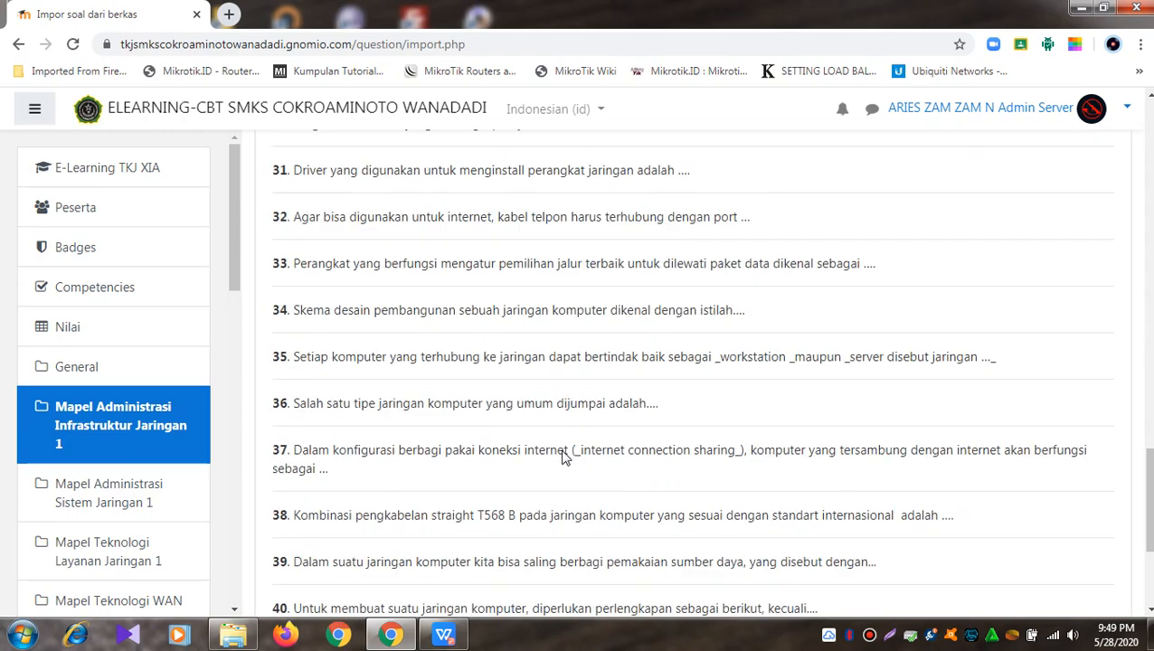
{"action": "scroll", "coordinate": [561, 457], "scroll_direction": "down", "scroll_amount": 2}
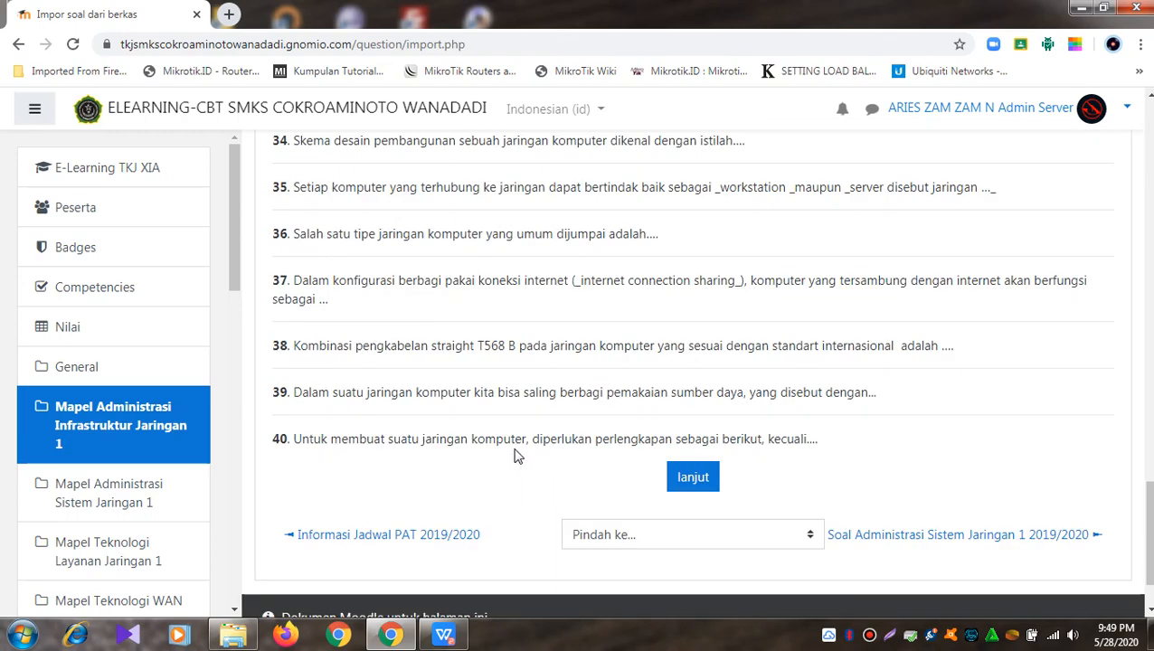
{"action": "scroll", "coordinate": [516, 457], "scroll_direction": "up", "scroll_amount": 18}
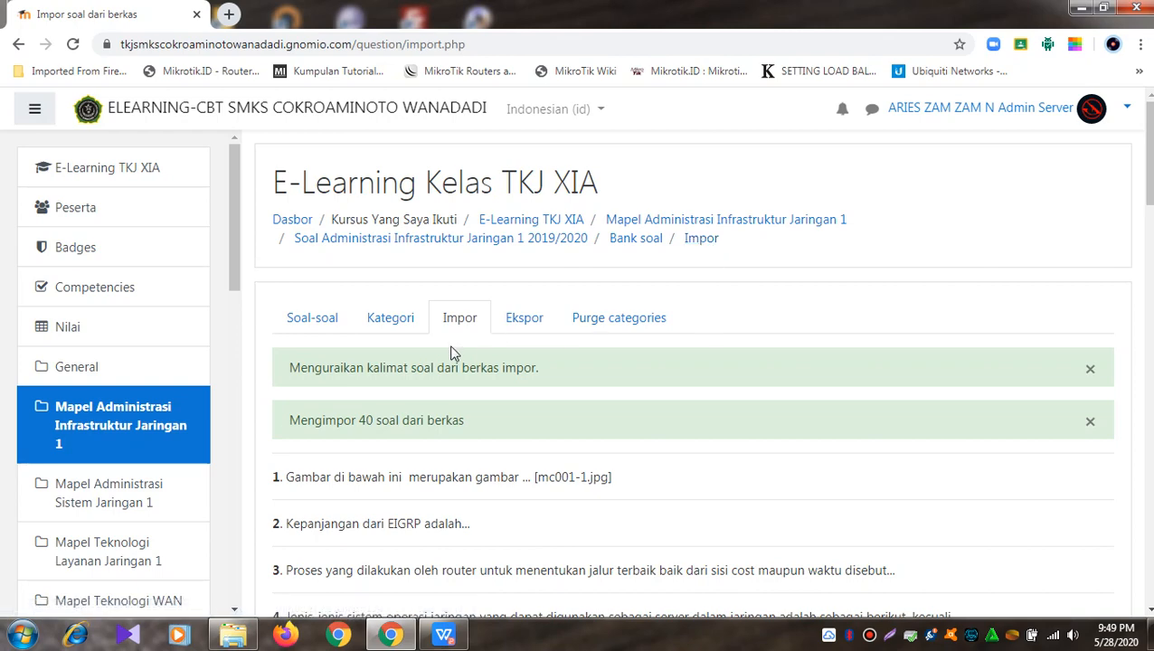
{"action": "scroll", "coordinate": [442, 419], "scroll_direction": "down", "scroll_amount": 20}
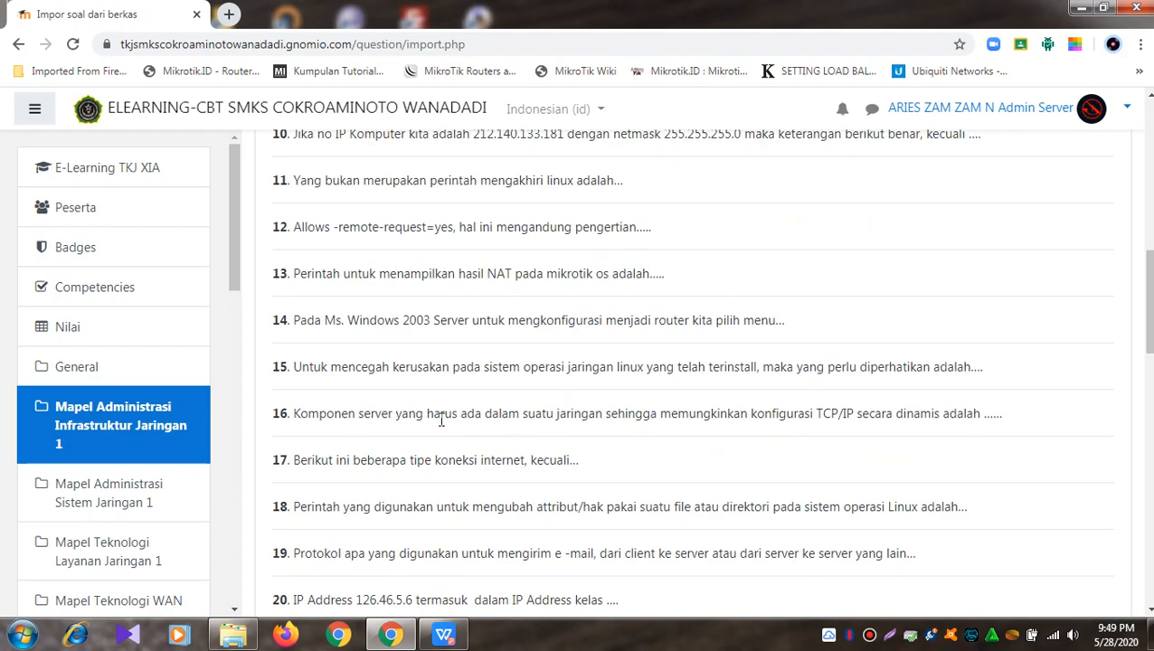
{"action": "scroll", "coordinate": [441, 420], "scroll_direction": "down", "scroll_amount": 1}
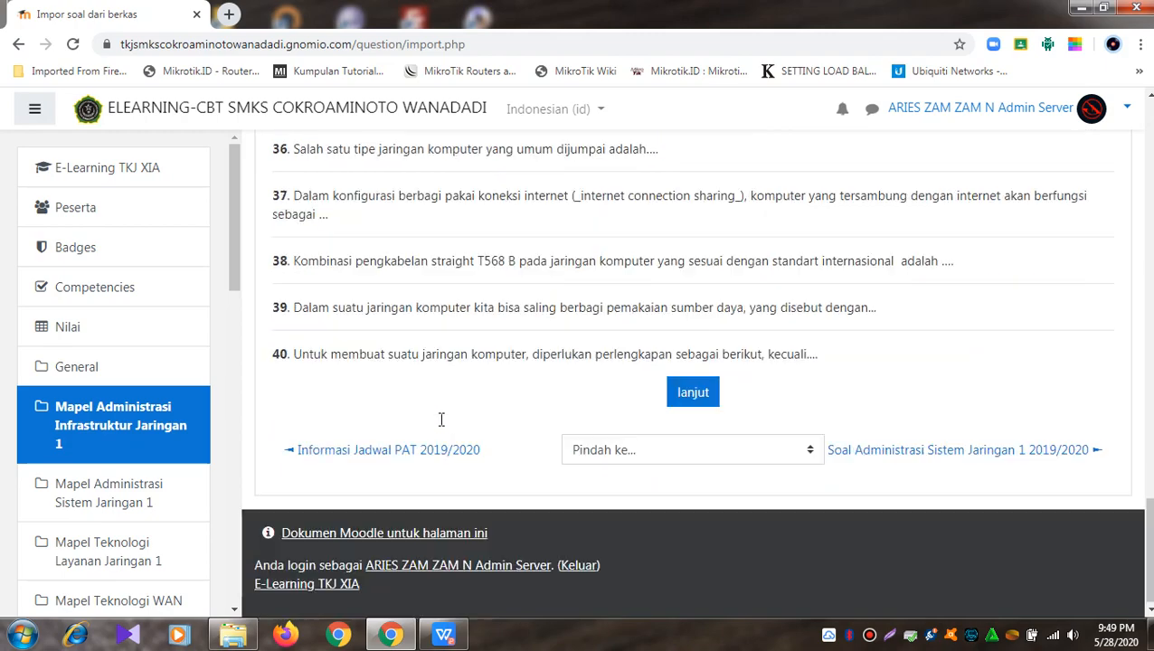
{"action": "left_click", "coordinate": [710, 398]}
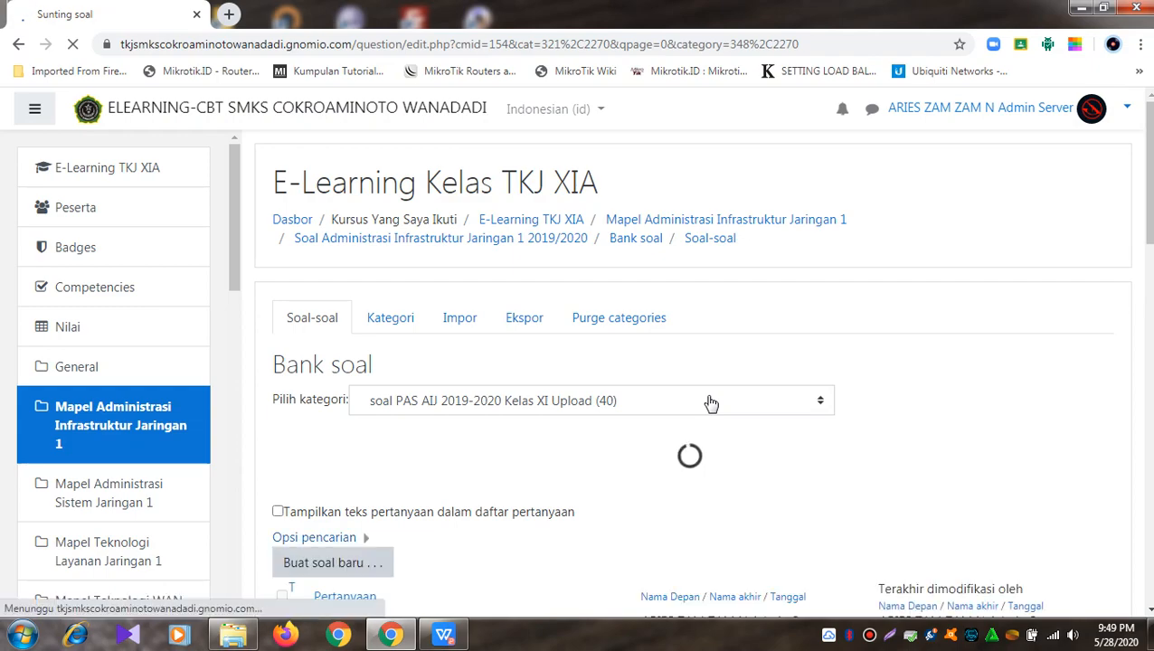
{"action": "scroll", "coordinate": [759, 373], "scroll_direction": "down", "scroll_amount": 6}
{"action": "scroll", "coordinate": [763, 365], "scroll_direction": "down", "scroll_amount": 8}
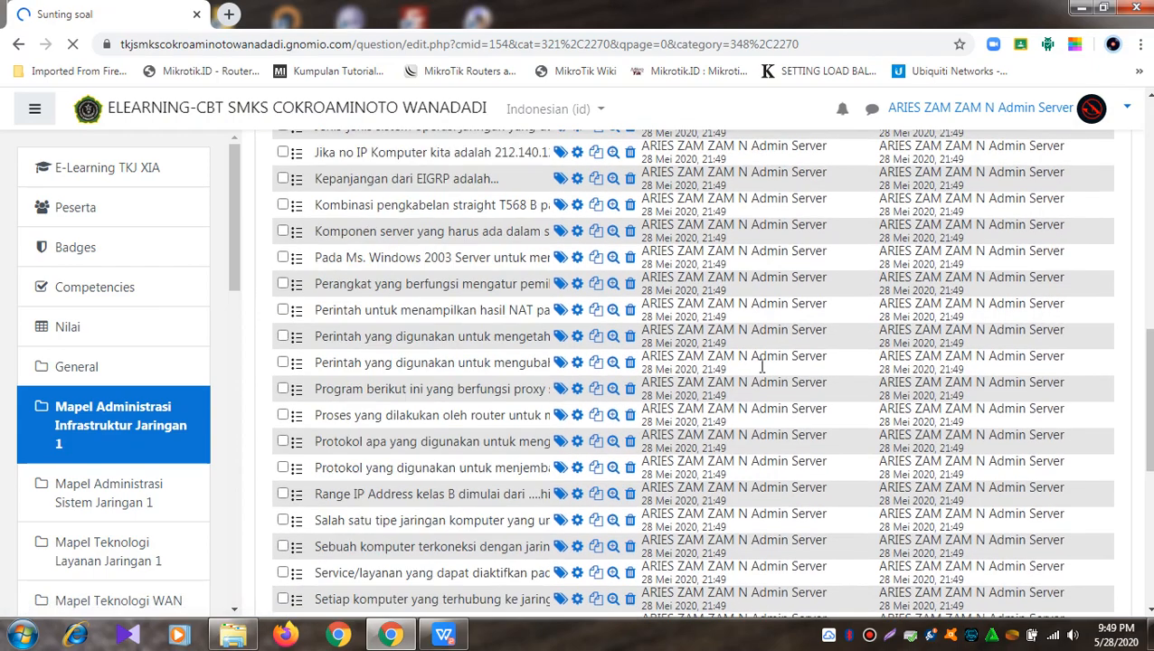
{"action": "scroll", "coordinate": [763, 374], "scroll_direction": "up", "scroll_amount": 14}
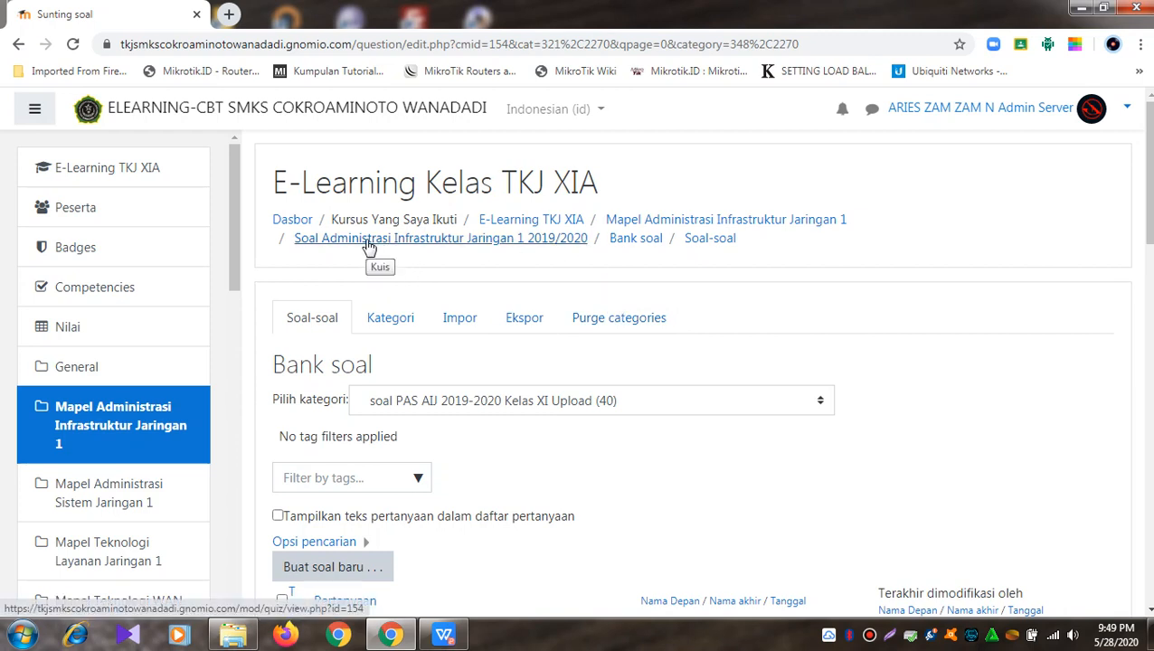
Step: Return to the 'Soal Administrasi Infrastruktur Jaringan 1 2019/2020' quiz page from the breadcrumb
{"action": "left_click", "coordinate": [464, 242]}
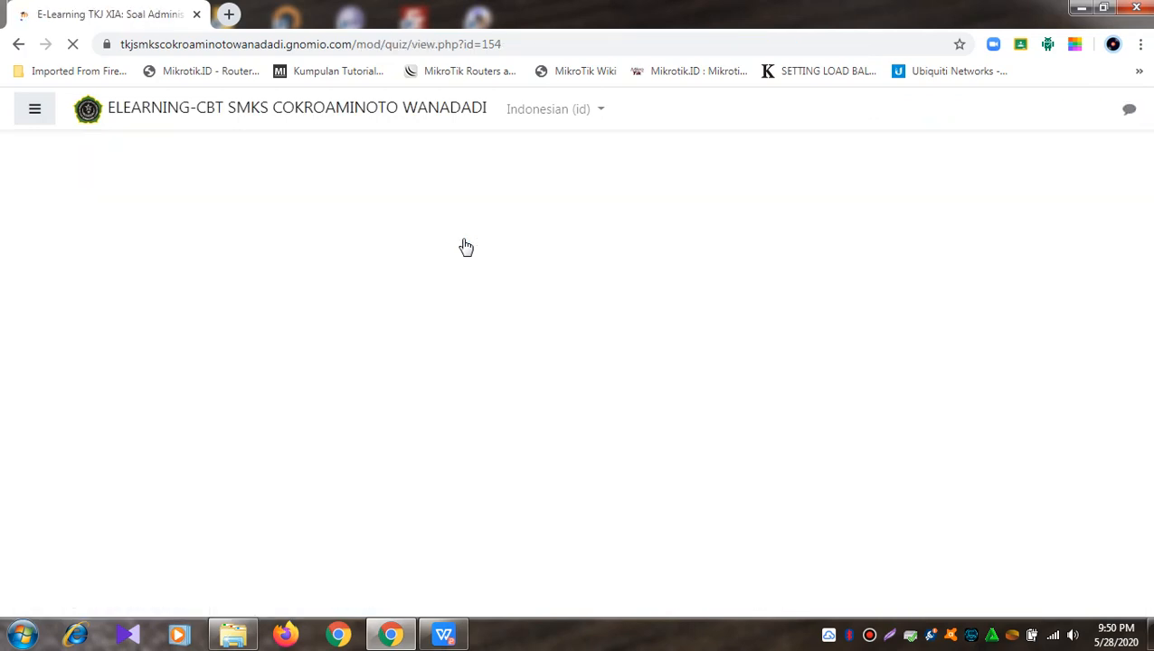
{"action": "scroll", "coordinate": [576, 324], "scroll_direction": "down", "scroll_amount": 1}
{"action": "scroll", "coordinate": [575, 325], "scroll_direction": "down", "scroll_amount": 1}
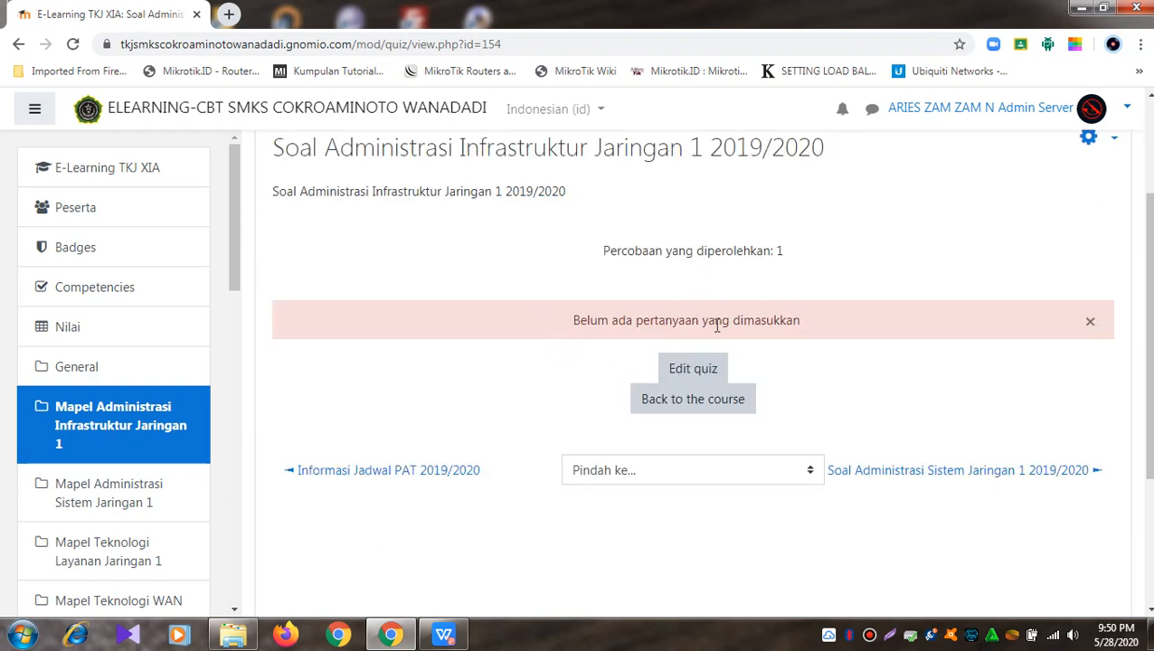
{"action": "scroll", "coordinate": [717, 325], "scroll_direction": "up", "scroll_amount": 2}
{"action": "scroll", "coordinate": [717, 328], "scroll_direction": "down", "scroll_amount": 3}
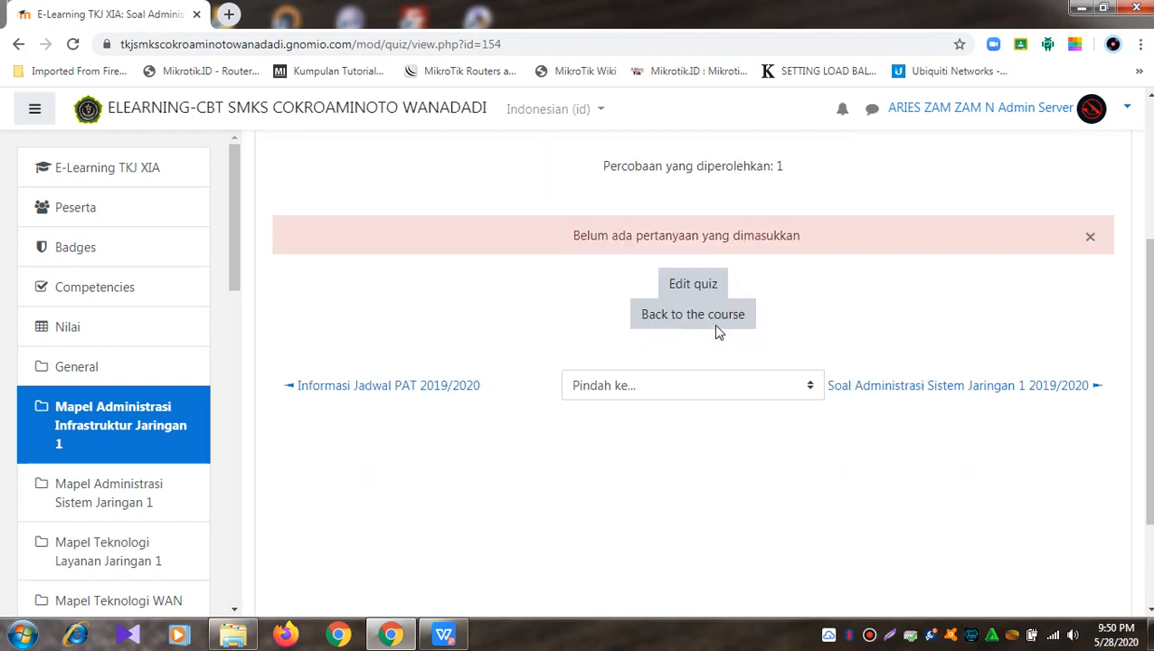
{"action": "scroll", "coordinate": [720, 330], "scroll_direction": "up", "scroll_amount": 2}
{"action": "scroll", "coordinate": [705, 271], "scroll_direction": "down", "scroll_amount": 1}
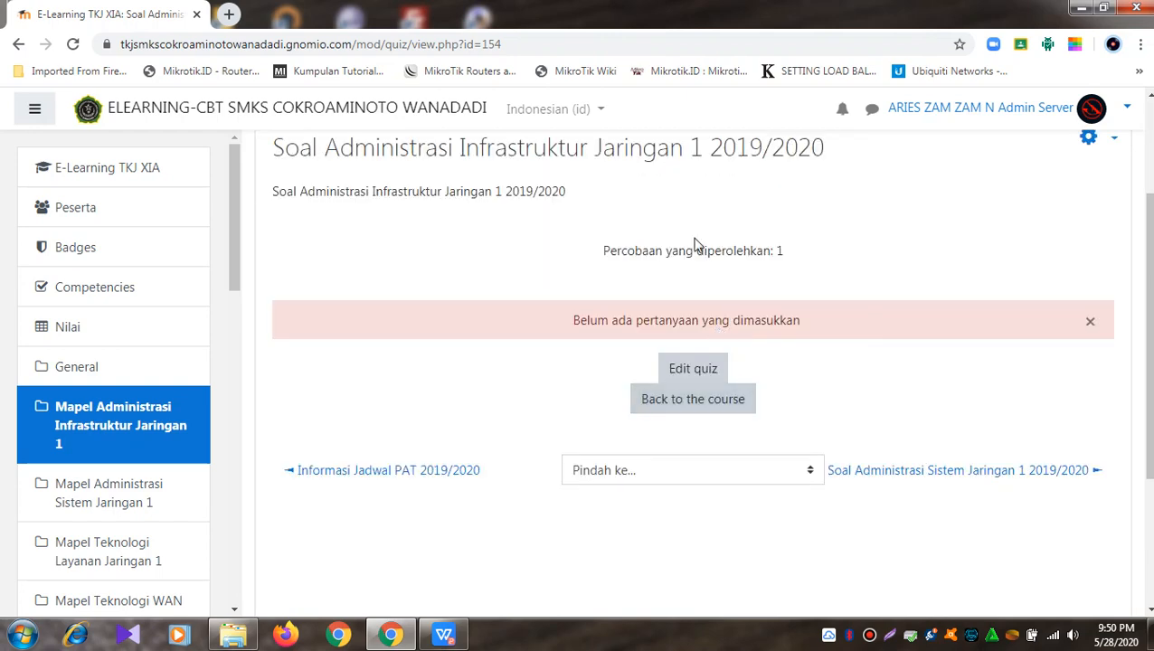
Step: Open the quiz editing page, showing 0 questions, and expand the Add menu
{"action": "left_click", "coordinate": [702, 368]}
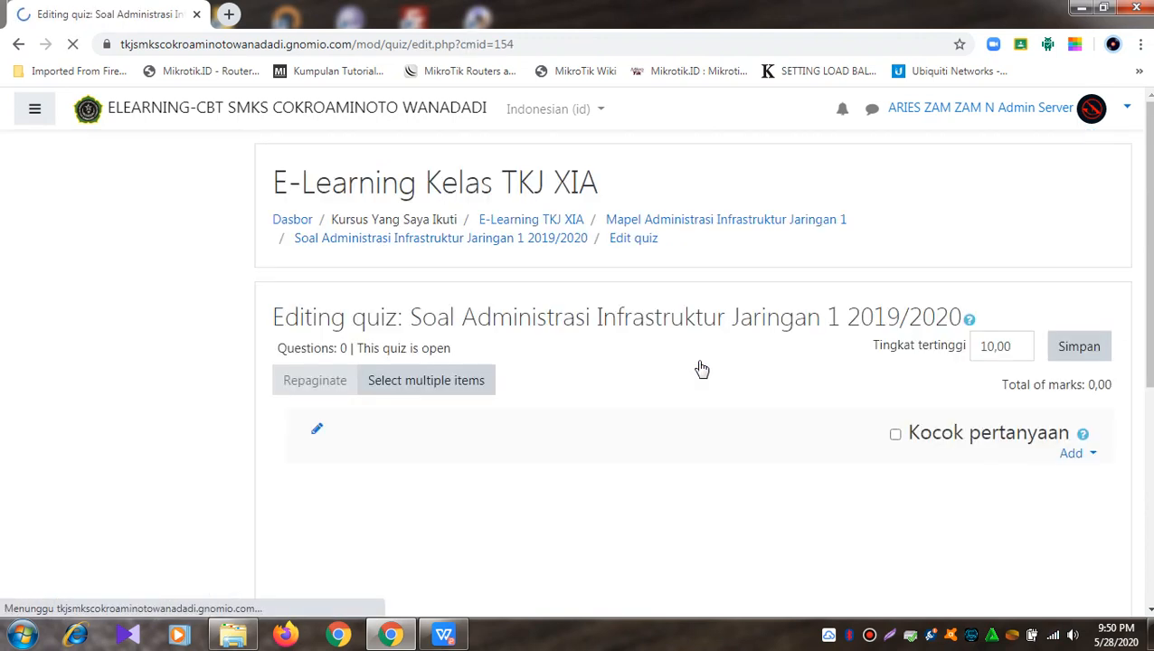
{"action": "scroll", "coordinate": [699, 368], "scroll_direction": "down", "scroll_amount": 1}
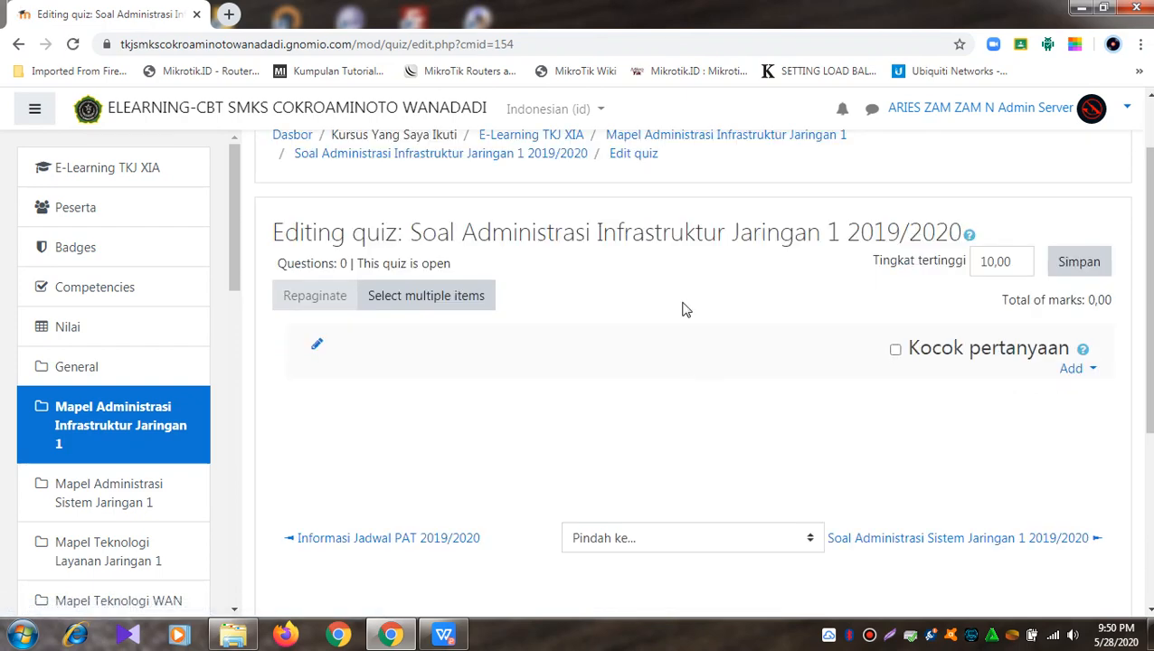
{"action": "scroll", "coordinate": [652, 391], "scroll_direction": "down", "scroll_amount": 1}
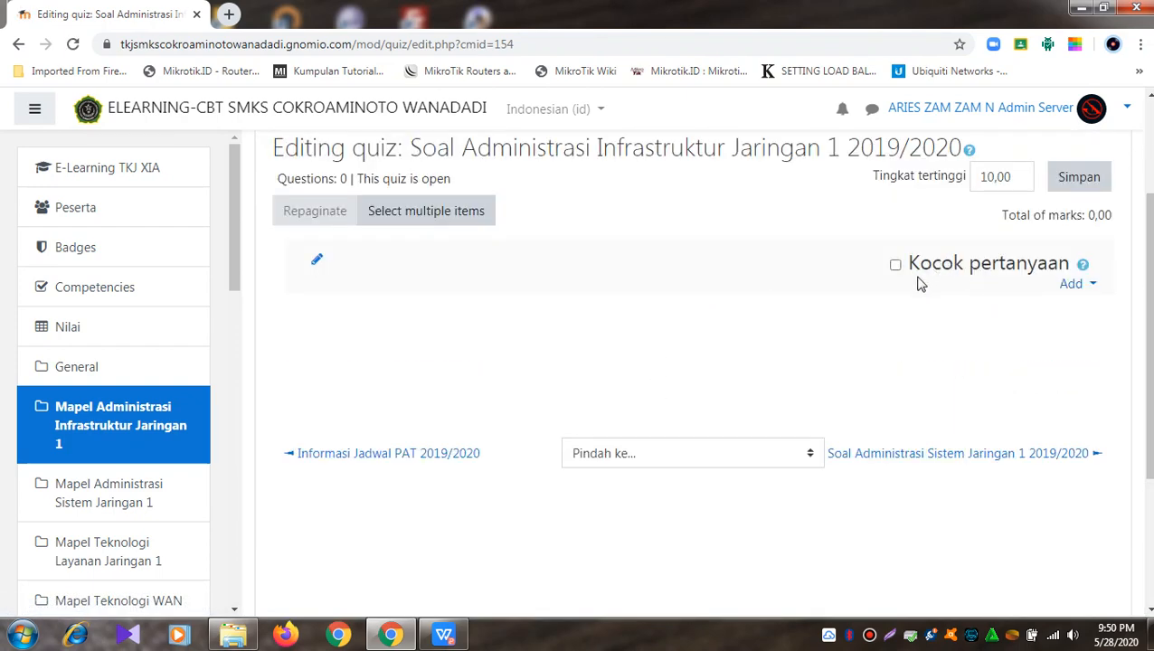
{"action": "scroll", "coordinate": [771, 314], "scroll_direction": "up", "scroll_amount": 1}
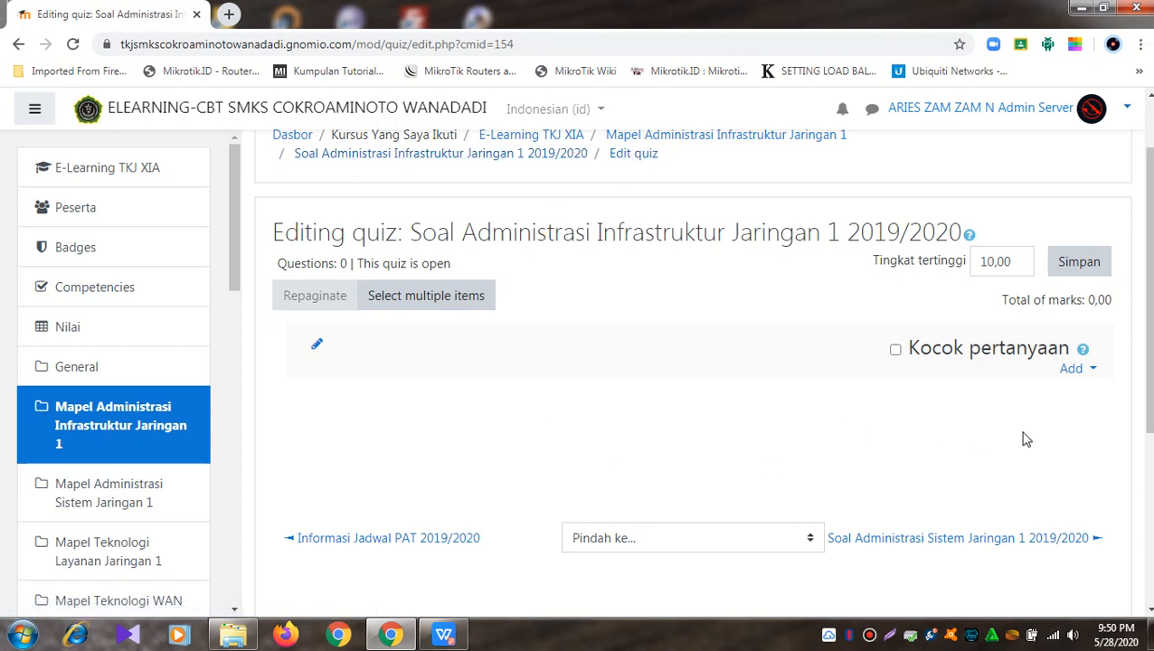
{"action": "left_click", "coordinate": [1084, 369]}
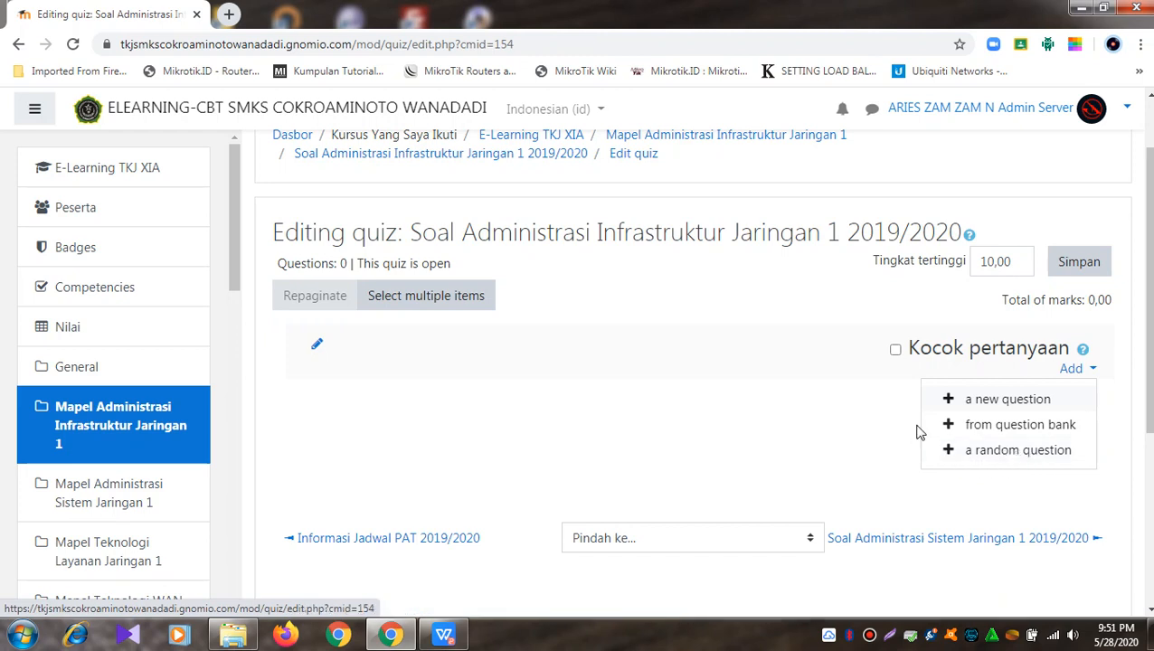
Step: Add questions from the bank, choosing the 'soal PAS AIJ 2019-2020 Kelas XI Upload (40)' category
{"action": "left_click", "coordinate": [1025, 425]}
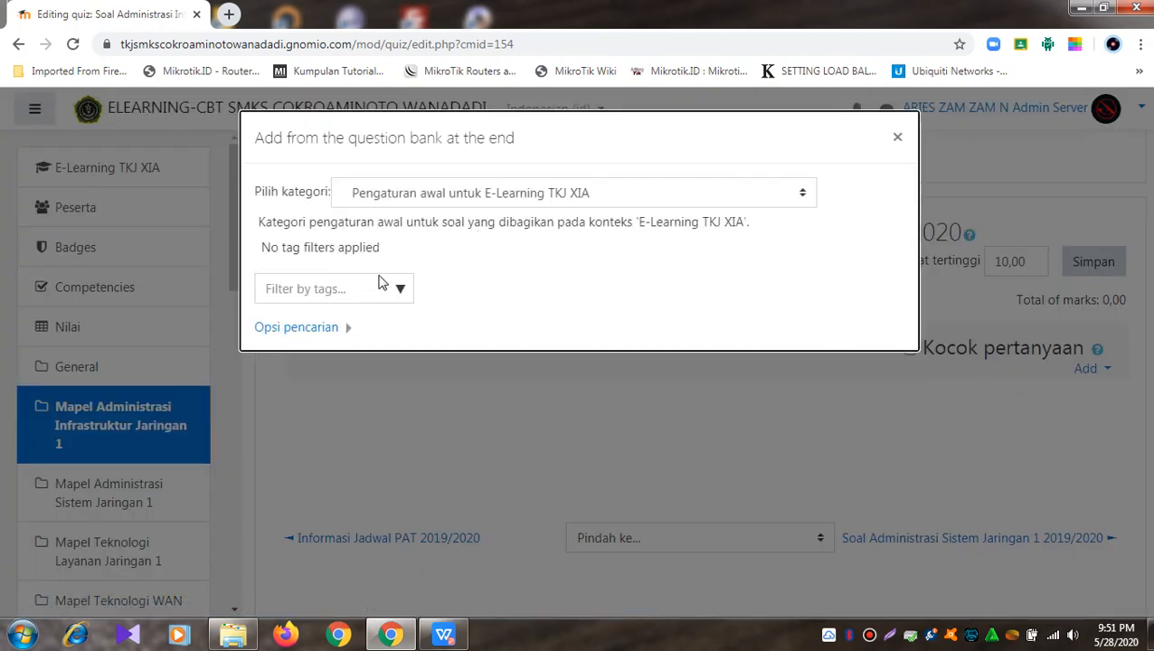
{"action": "left_click", "coordinate": [802, 199]}
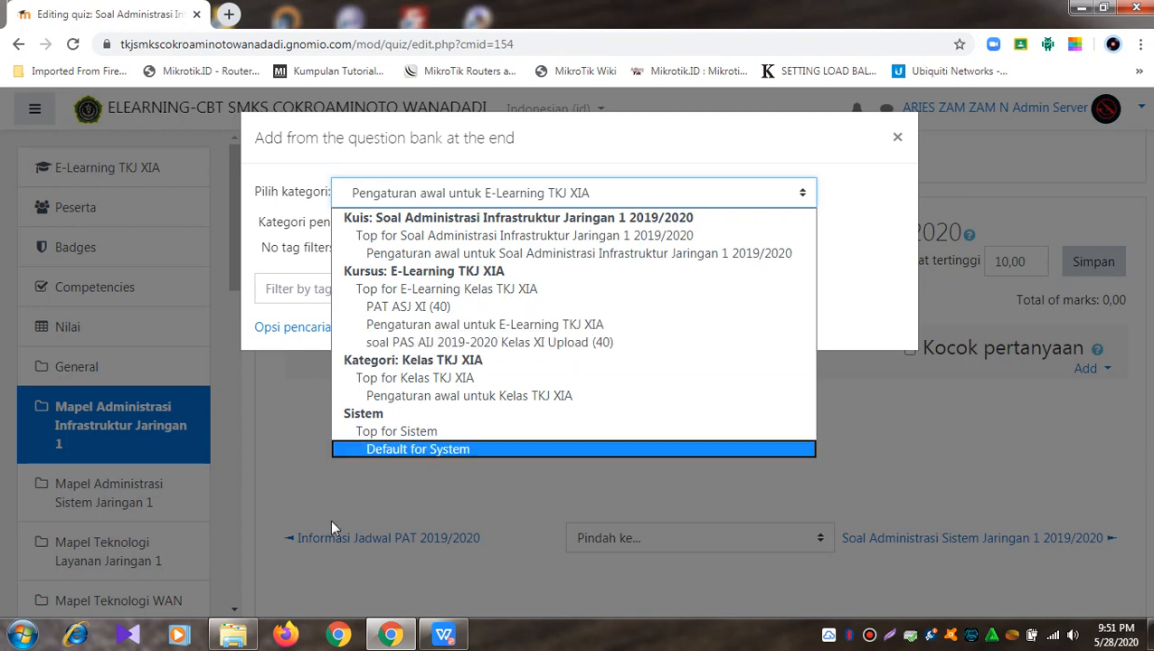
{"action": "left_click", "coordinate": [233, 635]}
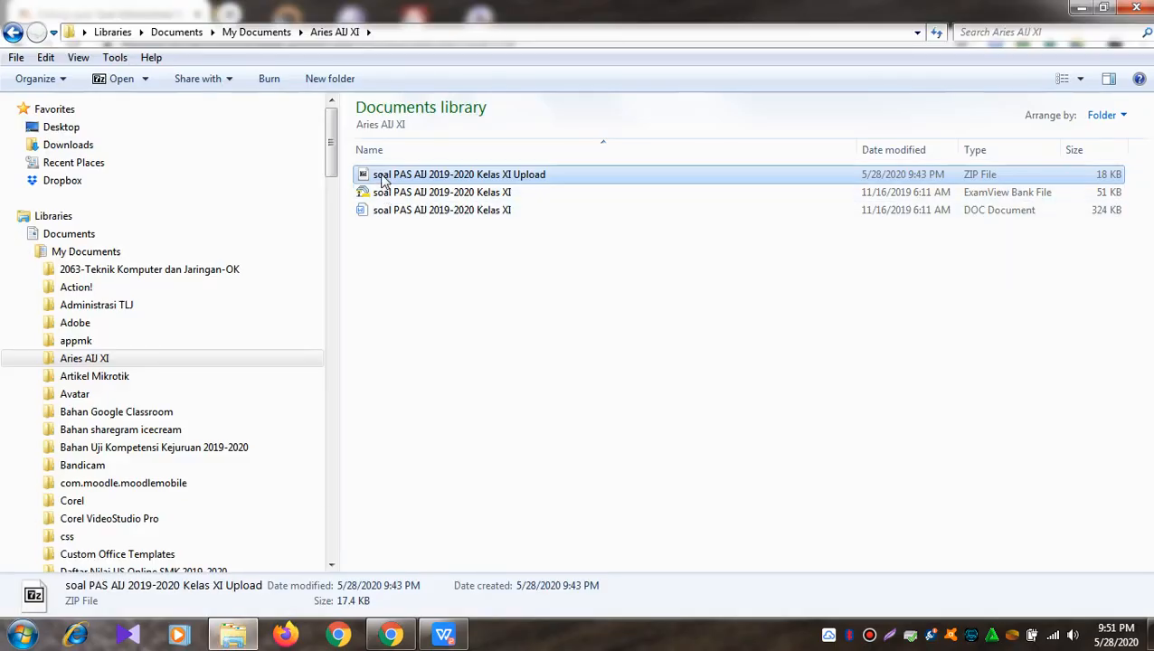
{"action": "left_click", "coordinate": [409, 639]}
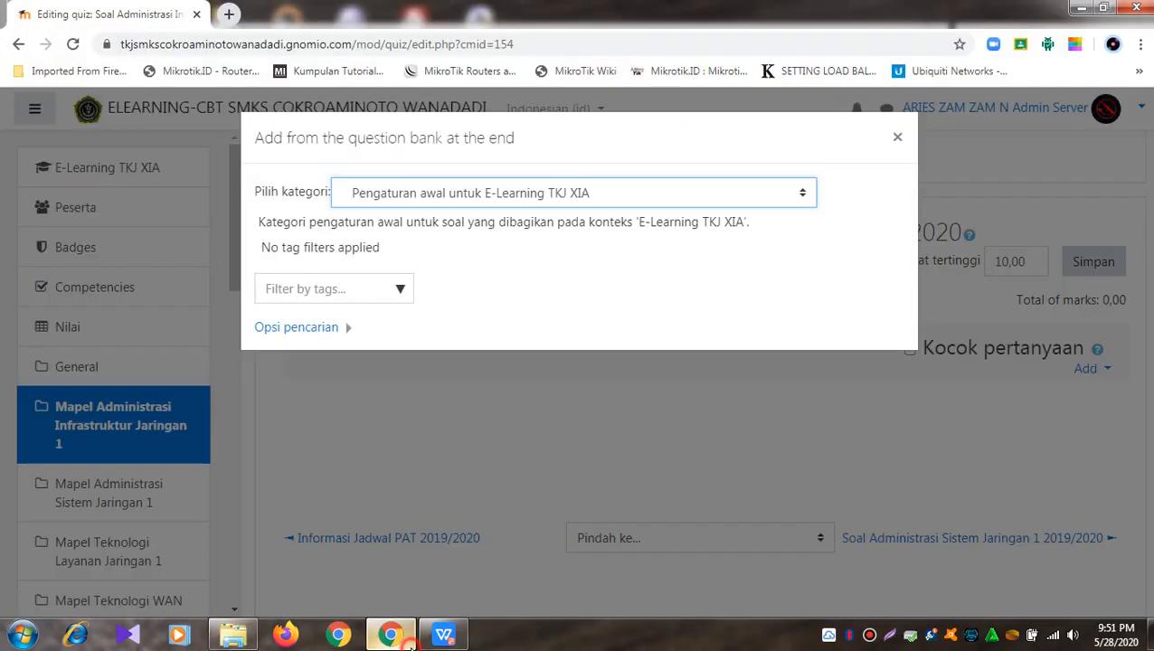
{"action": "left_click", "coordinate": [665, 194]}
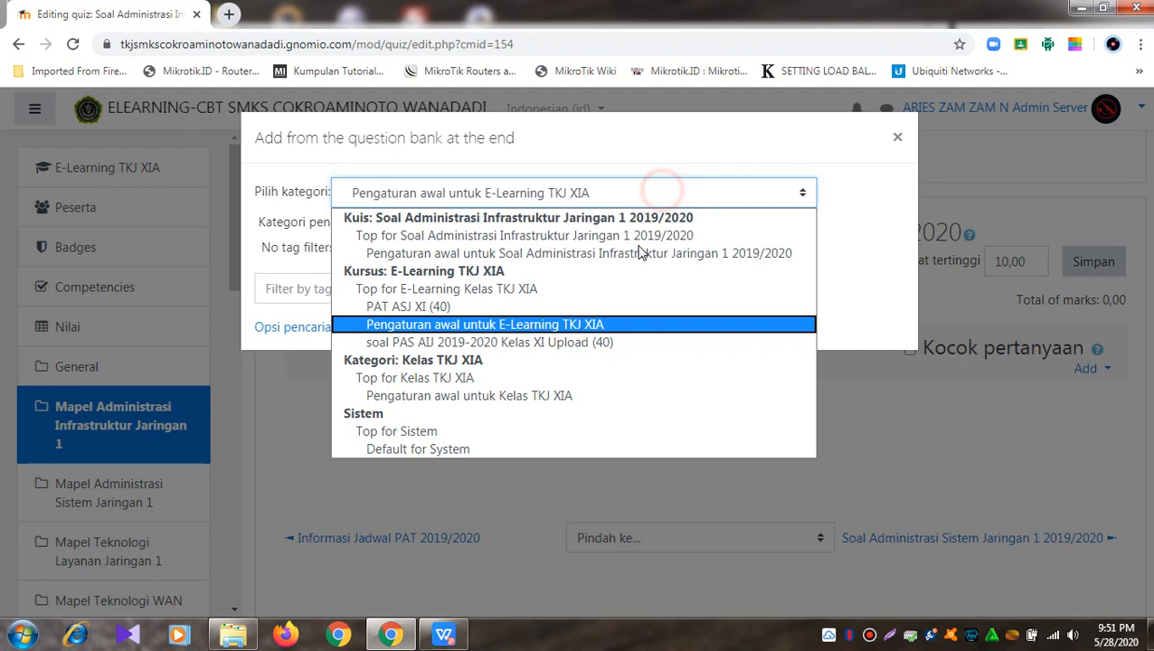
{"action": "left_click", "coordinate": [609, 344]}
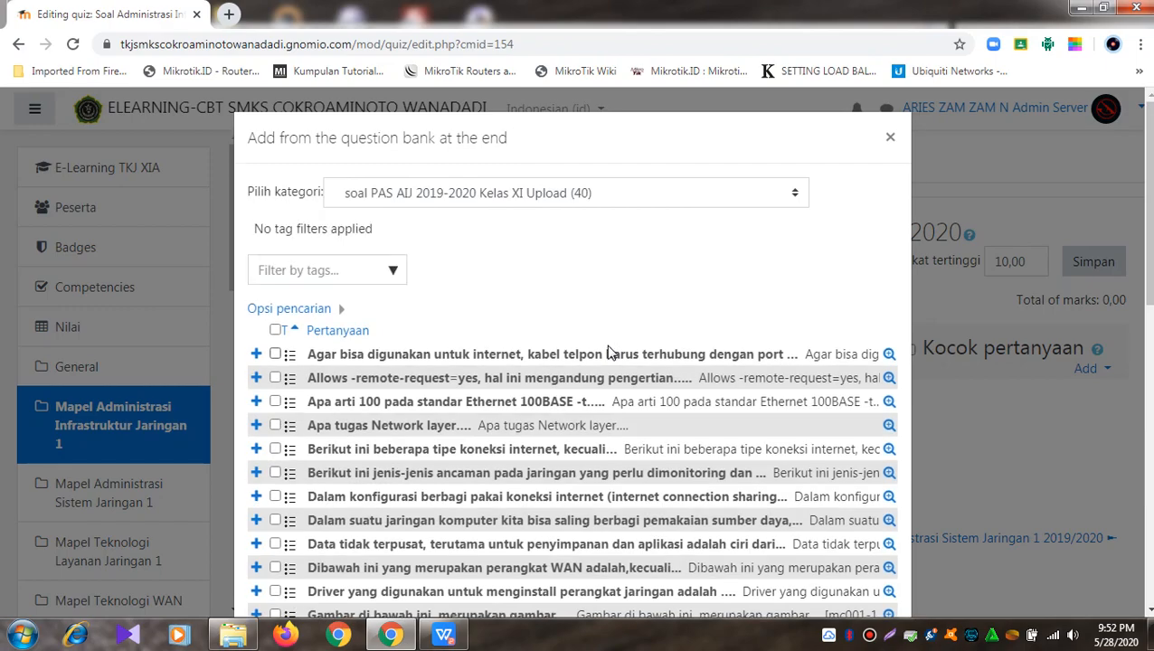
Step: Page through the bank list and show all 40 questions at once
{"action": "scroll", "coordinate": [608, 346], "scroll_direction": "down", "scroll_amount": 8}
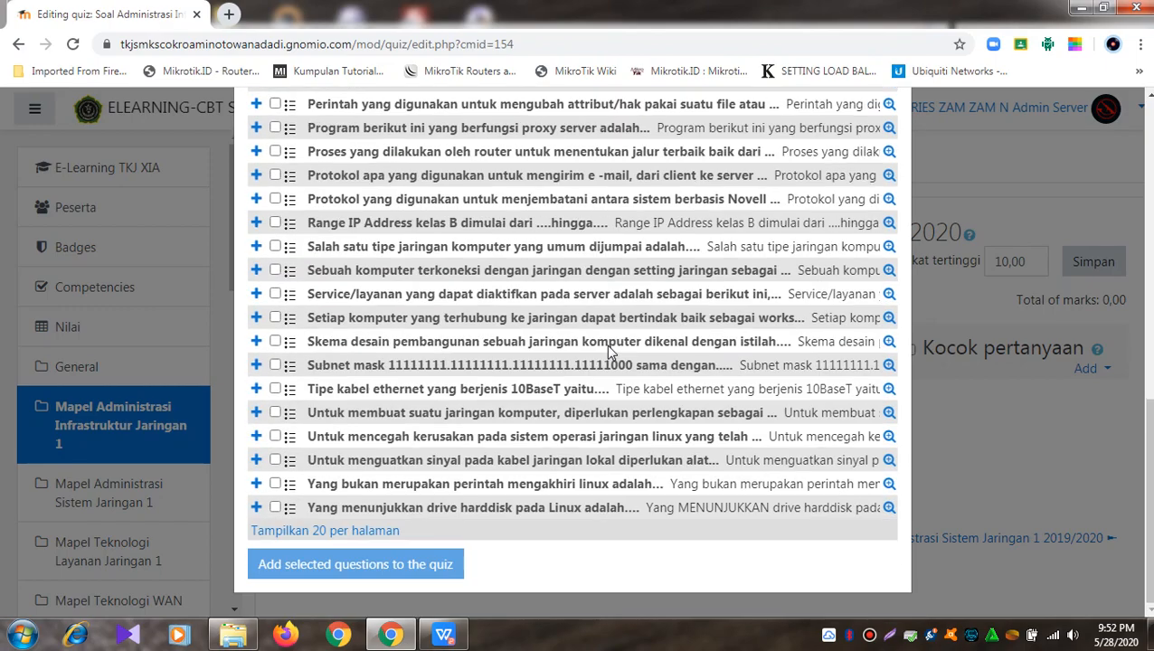
{"action": "scroll", "coordinate": [606, 345], "scroll_direction": "up", "scroll_amount": 10}
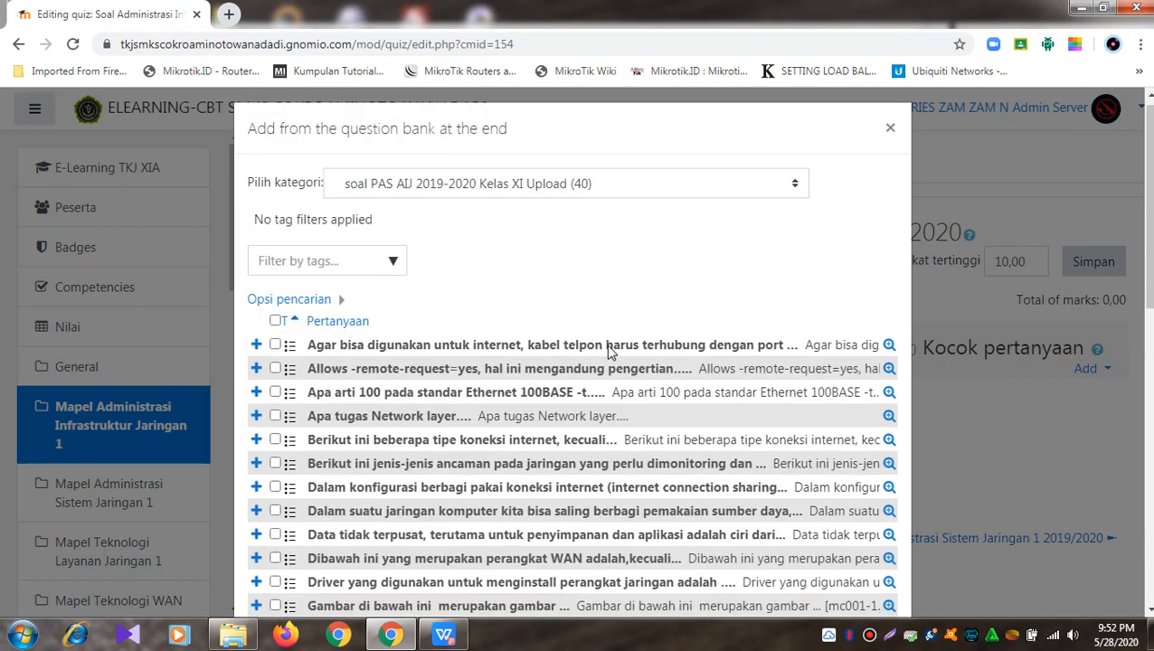
{"action": "scroll", "coordinate": [606, 345], "scroll_direction": "down", "scroll_amount": 5}
{"action": "scroll", "coordinate": [606, 345], "scroll_direction": "down", "scroll_amount": 5}
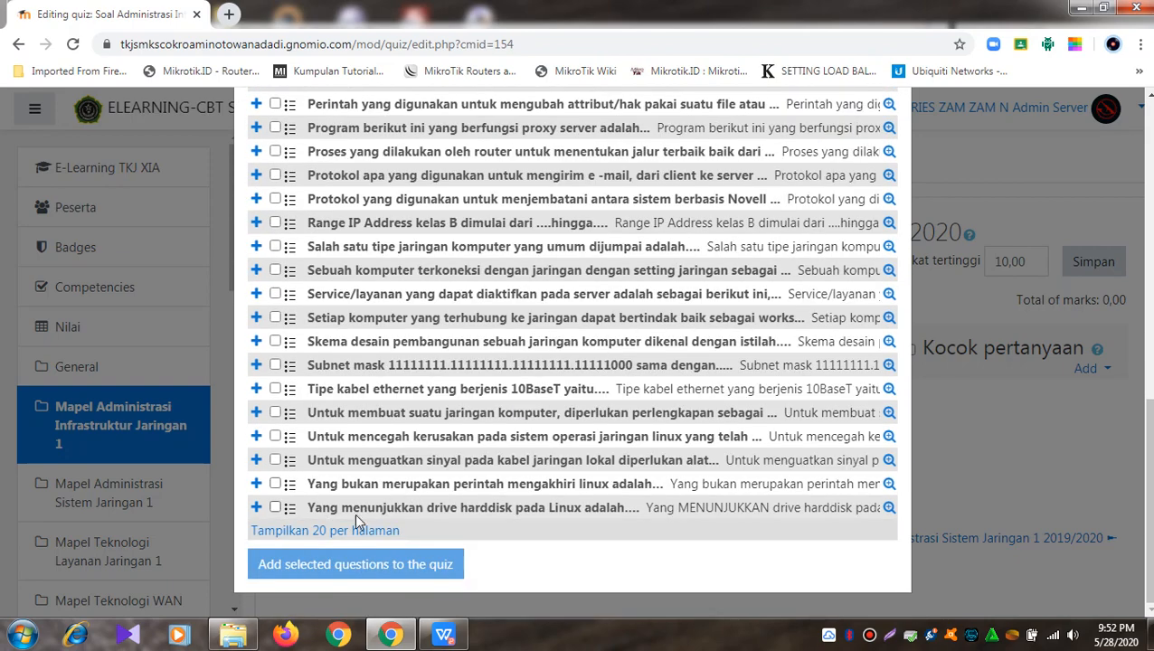
{"action": "left_click", "coordinate": [354, 531]}
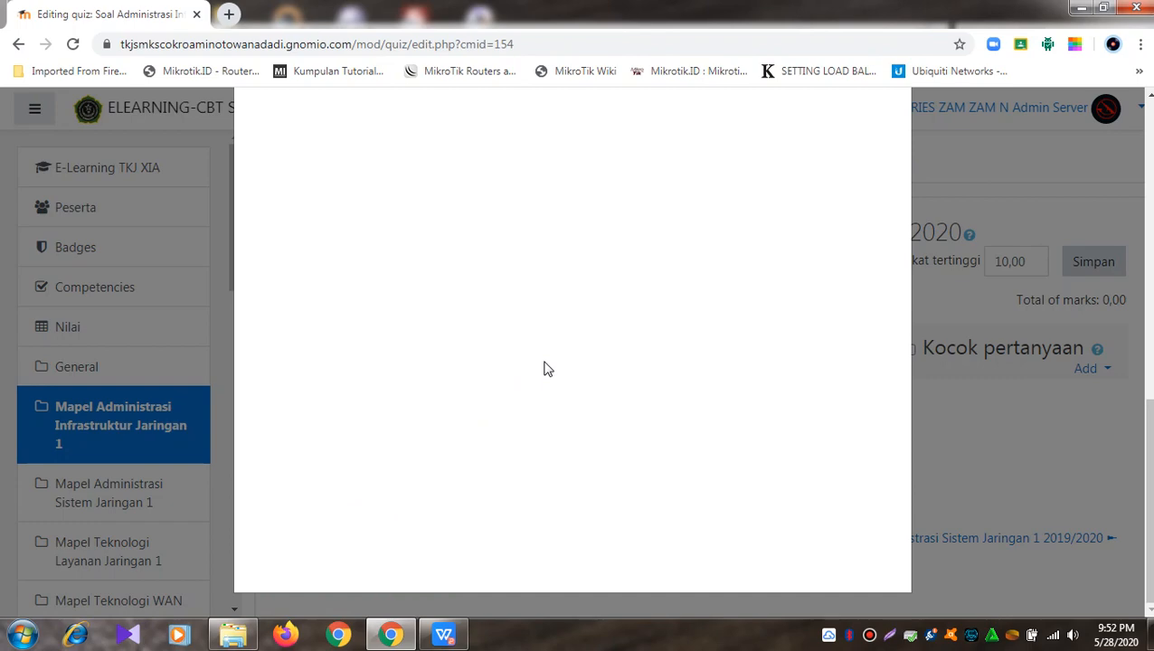
{"action": "scroll", "coordinate": [545, 370], "scroll_direction": "down", "scroll_amount": 4}
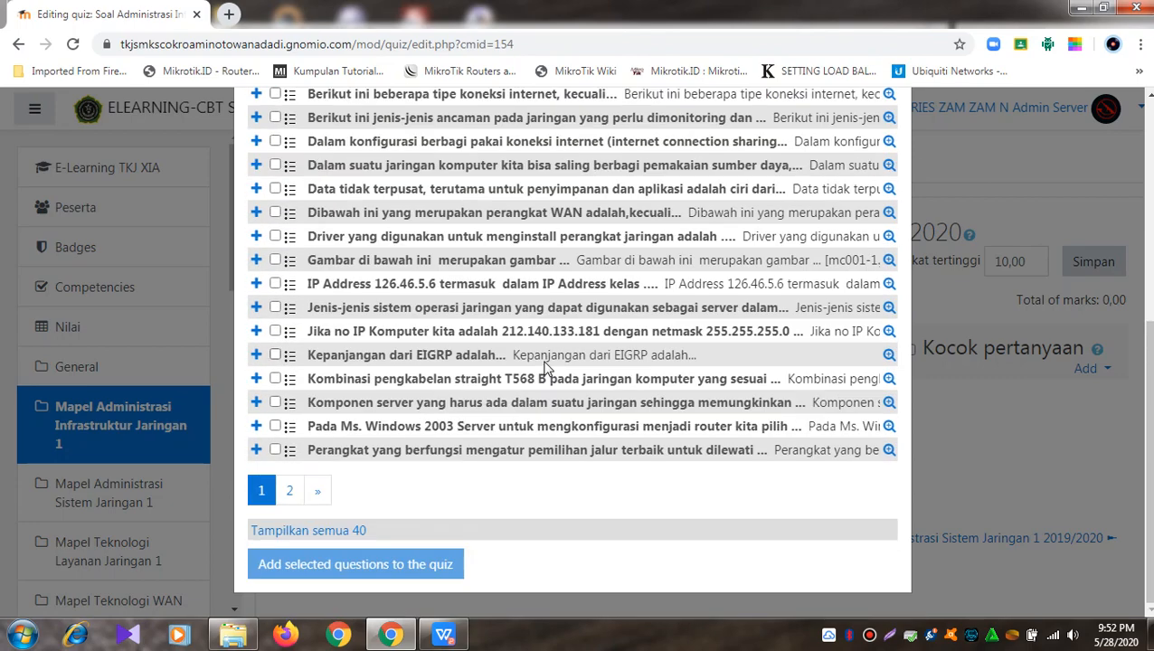
{"action": "scroll", "coordinate": [398, 437], "scroll_direction": "up", "scroll_amount": 1}
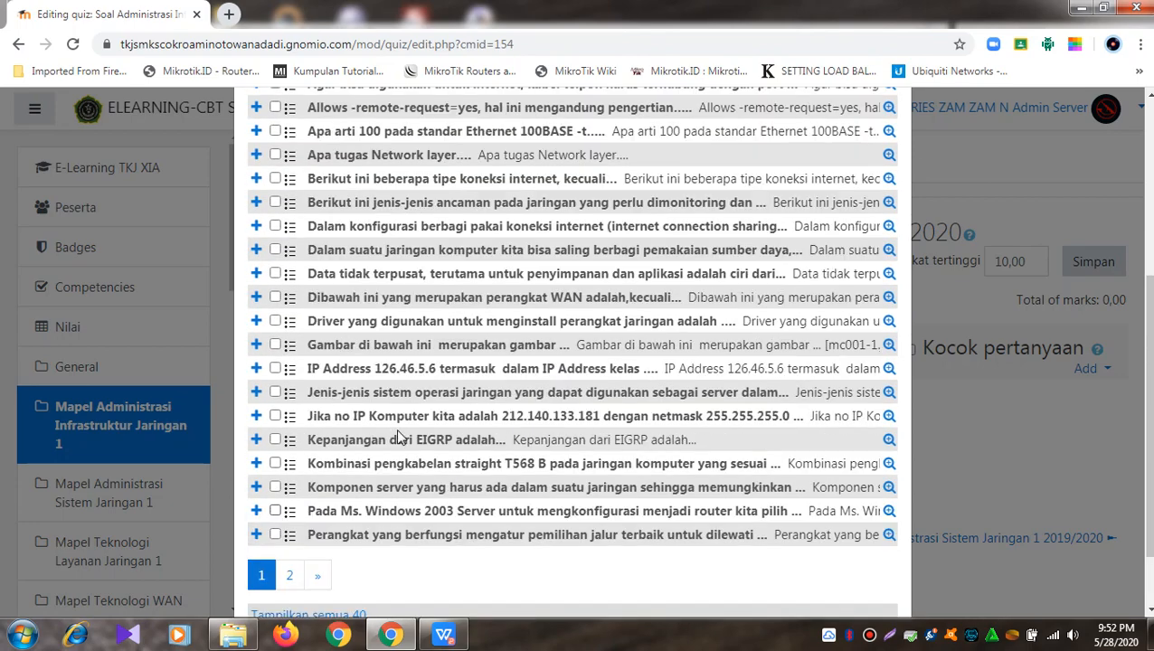
{"action": "scroll", "coordinate": [398, 436], "scroll_direction": "up", "scroll_amount": 2}
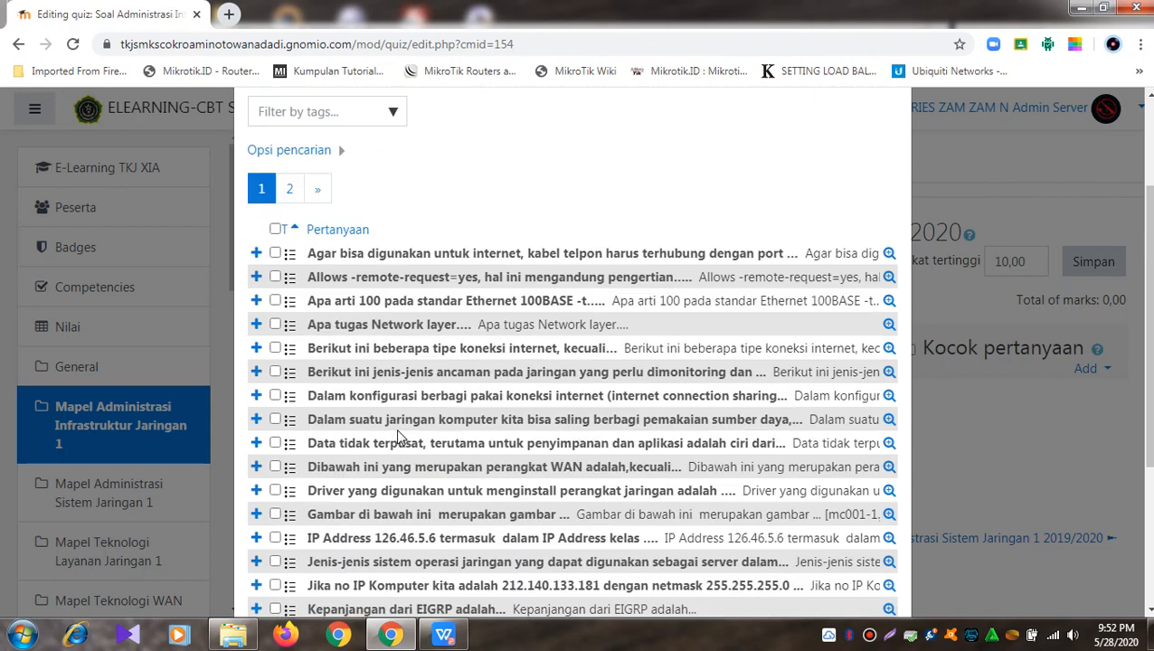
{"action": "scroll", "coordinate": [396, 434], "scroll_direction": "down", "scroll_amount": 2}
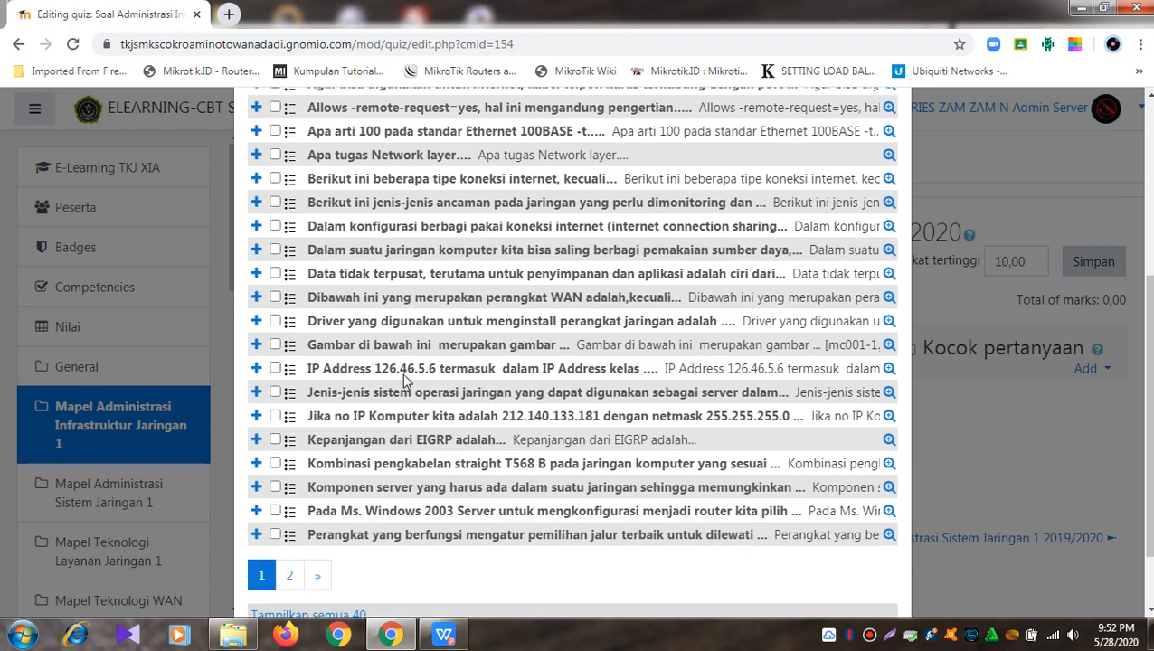
{"action": "scroll", "coordinate": [403, 375], "scroll_direction": "up", "scroll_amount": 2}
{"action": "scroll", "coordinate": [379, 556], "scroll_direction": "down", "scroll_amount": 3}
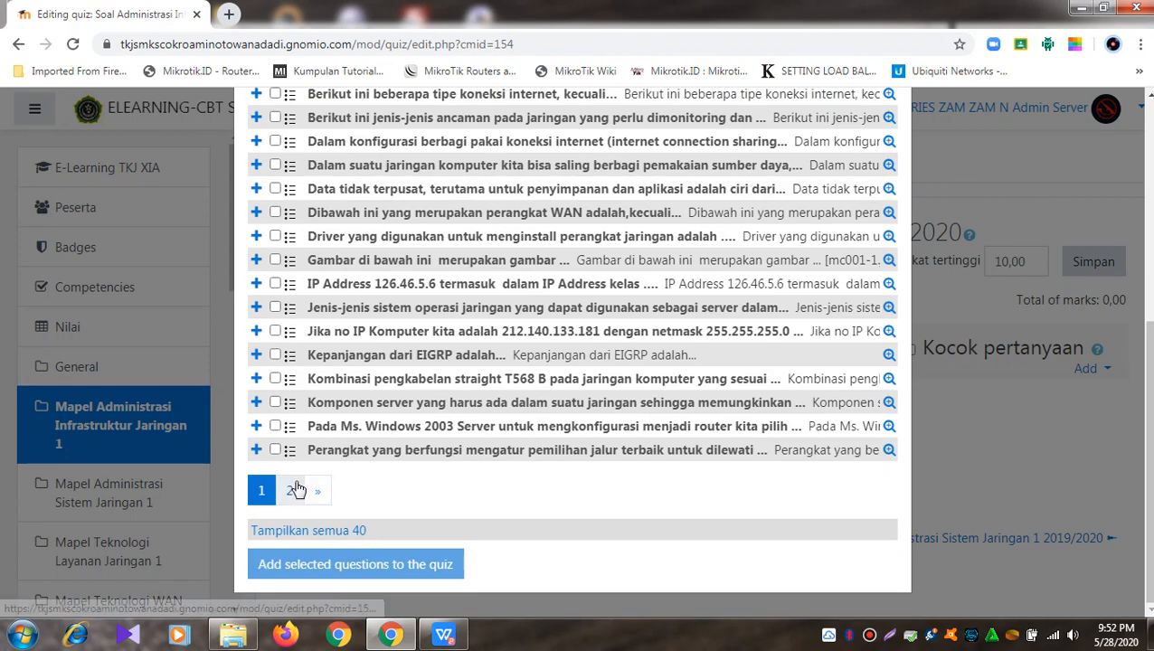
{"action": "left_click", "coordinate": [290, 491]}
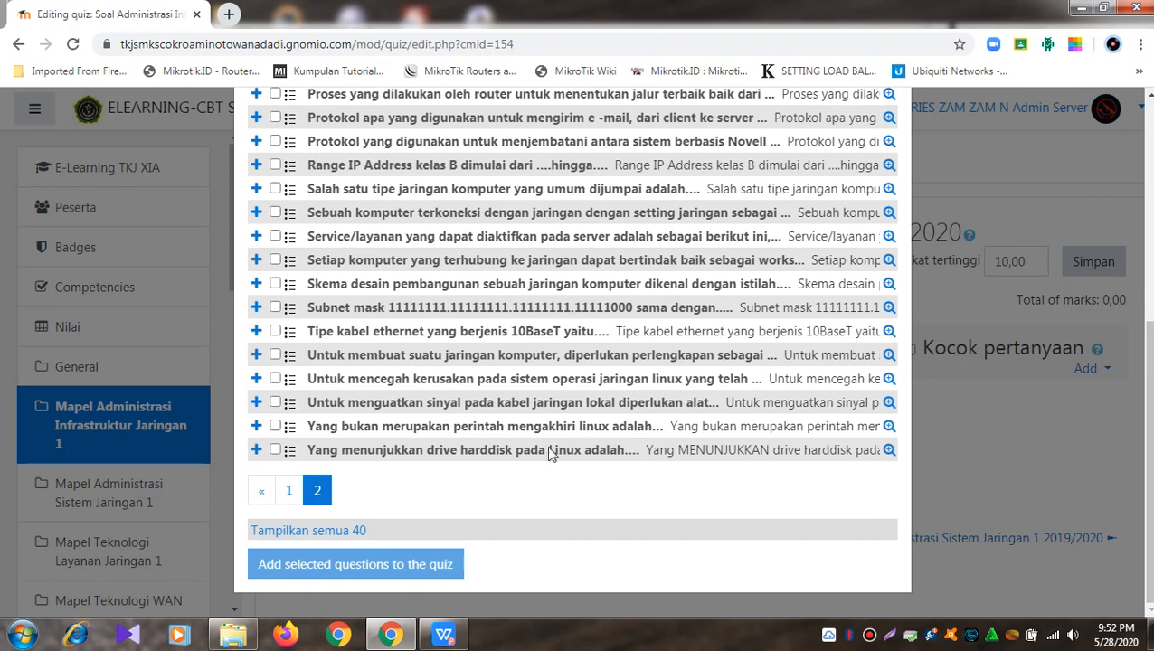
{"action": "left_click", "coordinate": [325, 532]}
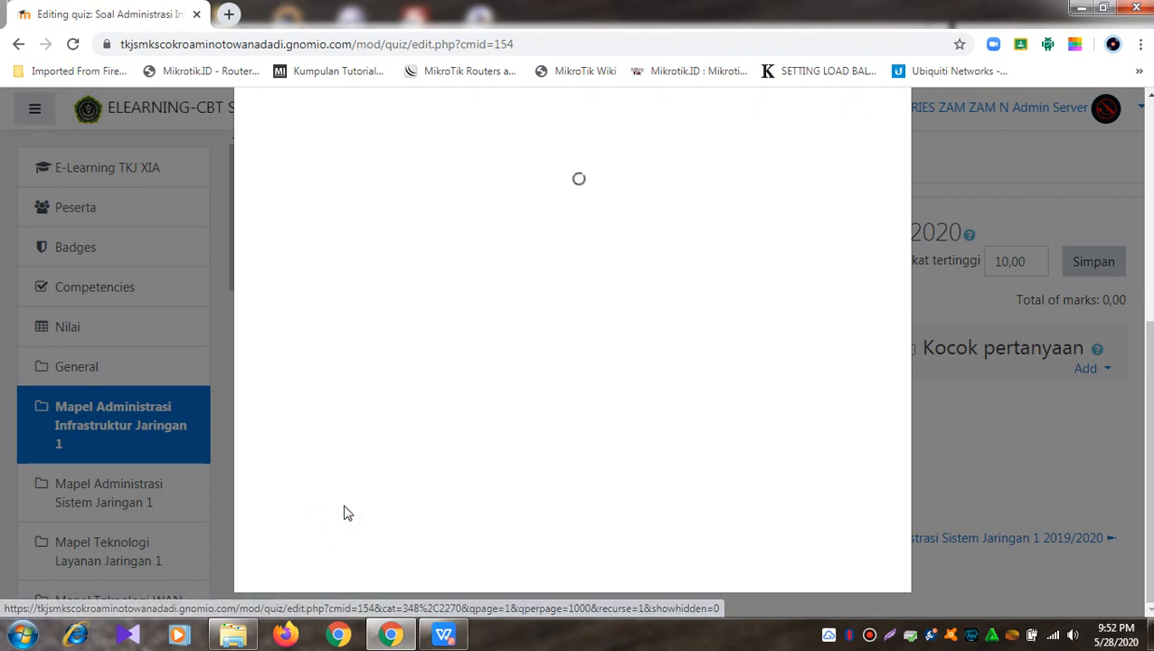
Step: Select all 40 questions and add them to the quiz
{"action": "scroll", "coordinate": [453, 333], "scroll_direction": "down", "scroll_amount": 2}
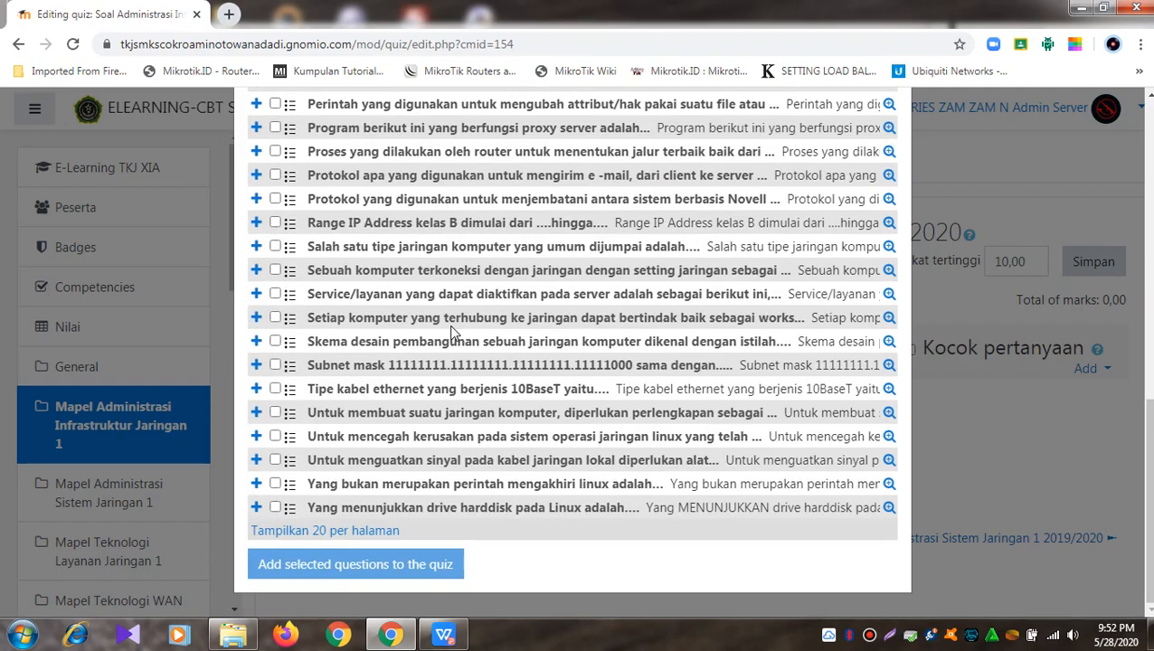
{"action": "scroll", "coordinate": [451, 328], "scroll_direction": "up", "scroll_amount": 15}
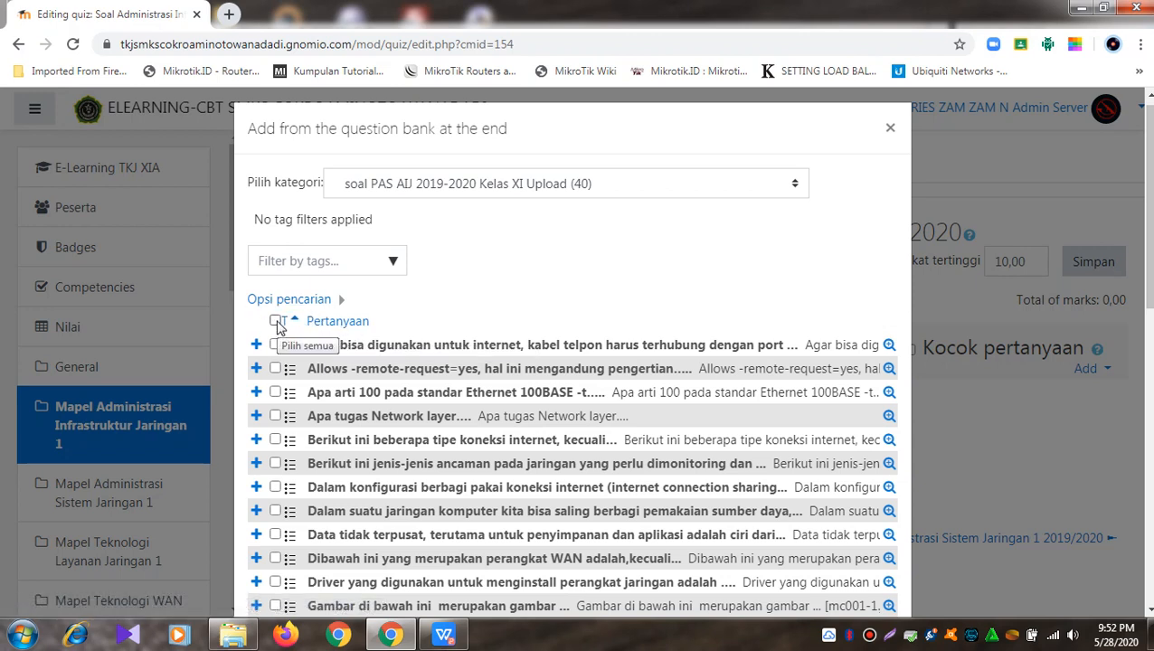
{"action": "left_click", "coordinate": [276, 322]}
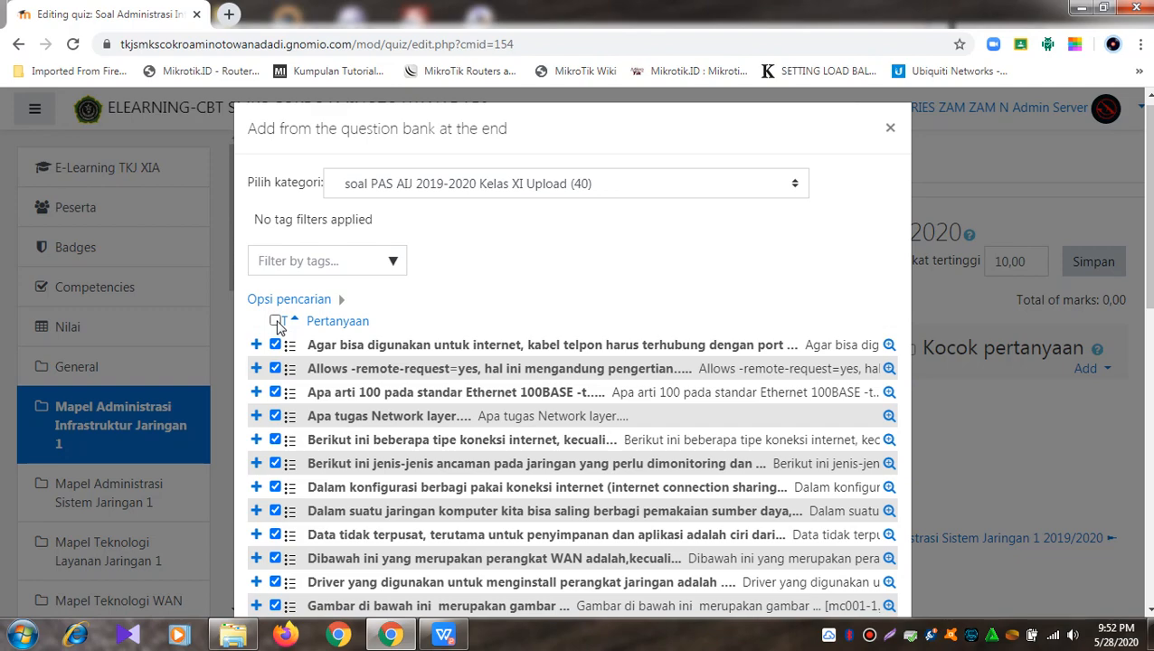
{"action": "scroll", "coordinate": [278, 326], "scroll_direction": "down", "scroll_amount": 10}
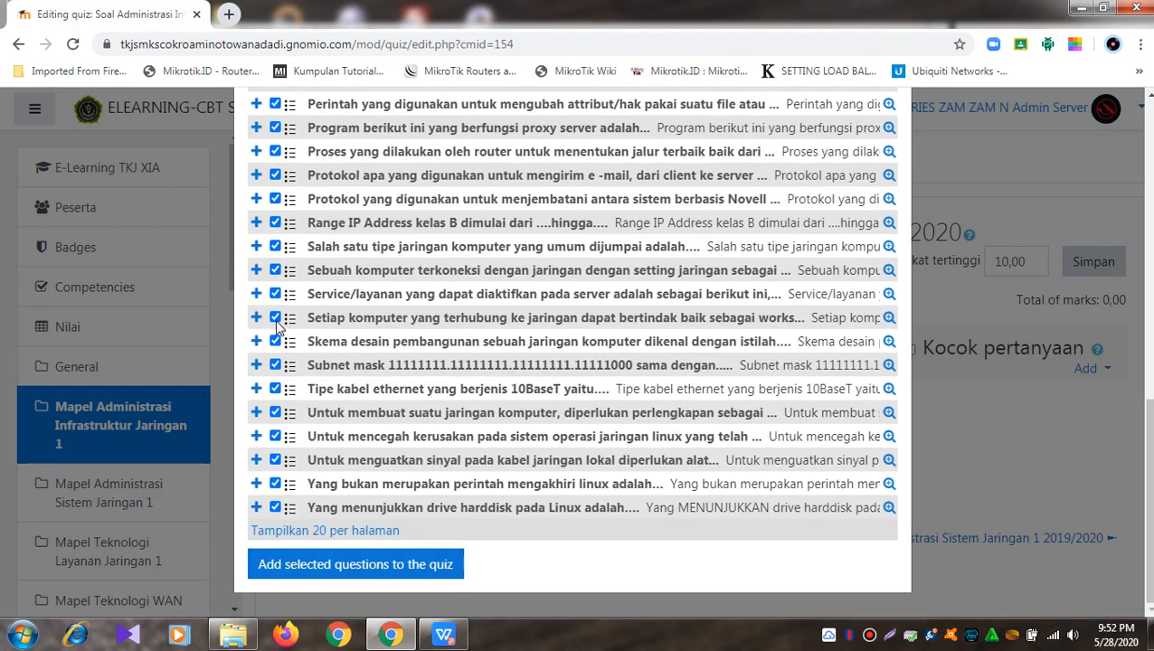
{"action": "left_click", "coordinate": [340, 572]}
{"action": "left_click", "coordinate": [409, 577]}
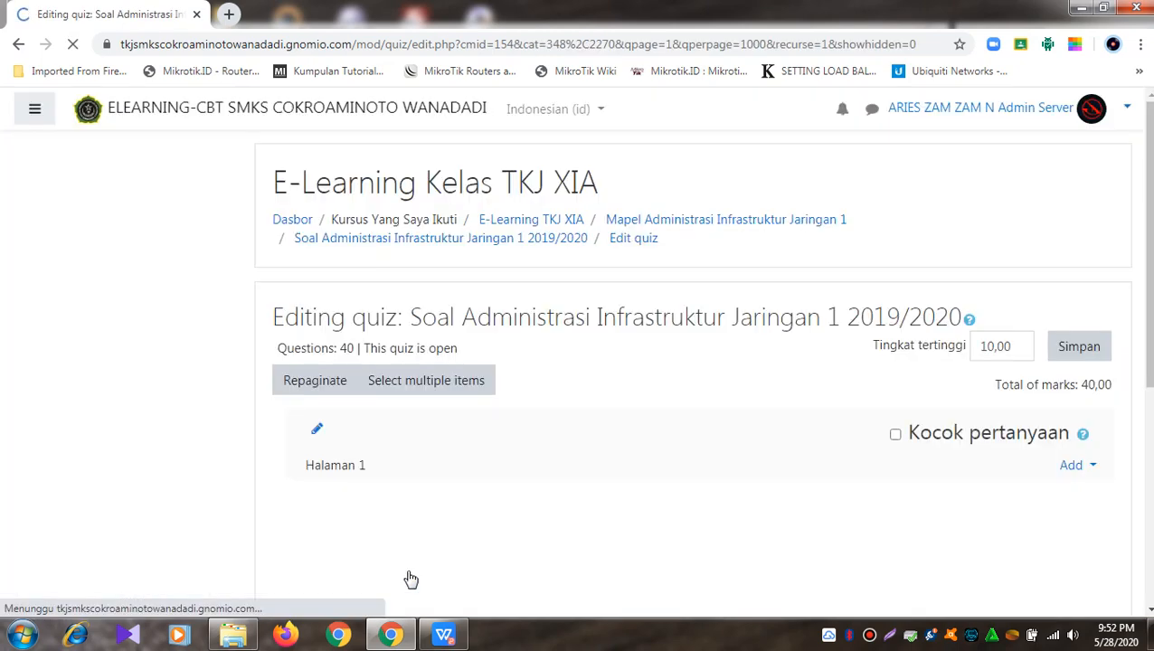
Step: Scroll through the 40 added questions, each worth 1,00, and back to the top
{"action": "scroll", "coordinate": [534, 495], "scroll_direction": "down", "scroll_amount": 5}
{"action": "scroll", "coordinate": [535, 495], "scroll_direction": "down", "scroll_amount": 15}
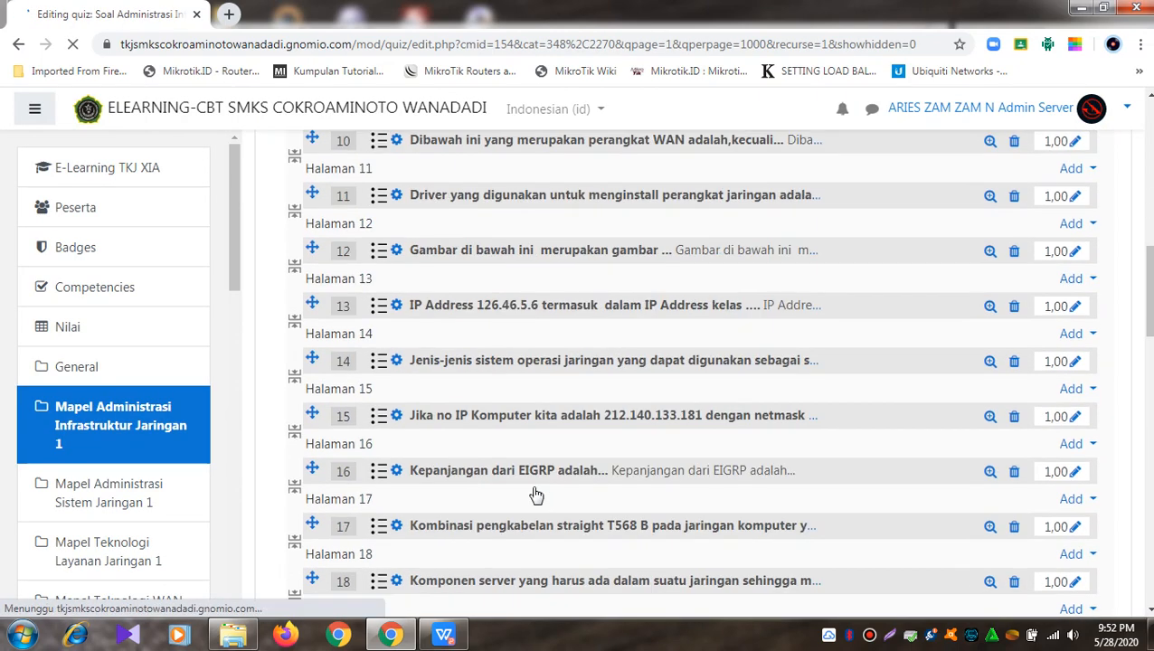
{"action": "scroll", "coordinate": [534, 493], "scroll_direction": "down", "scroll_amount": 5}
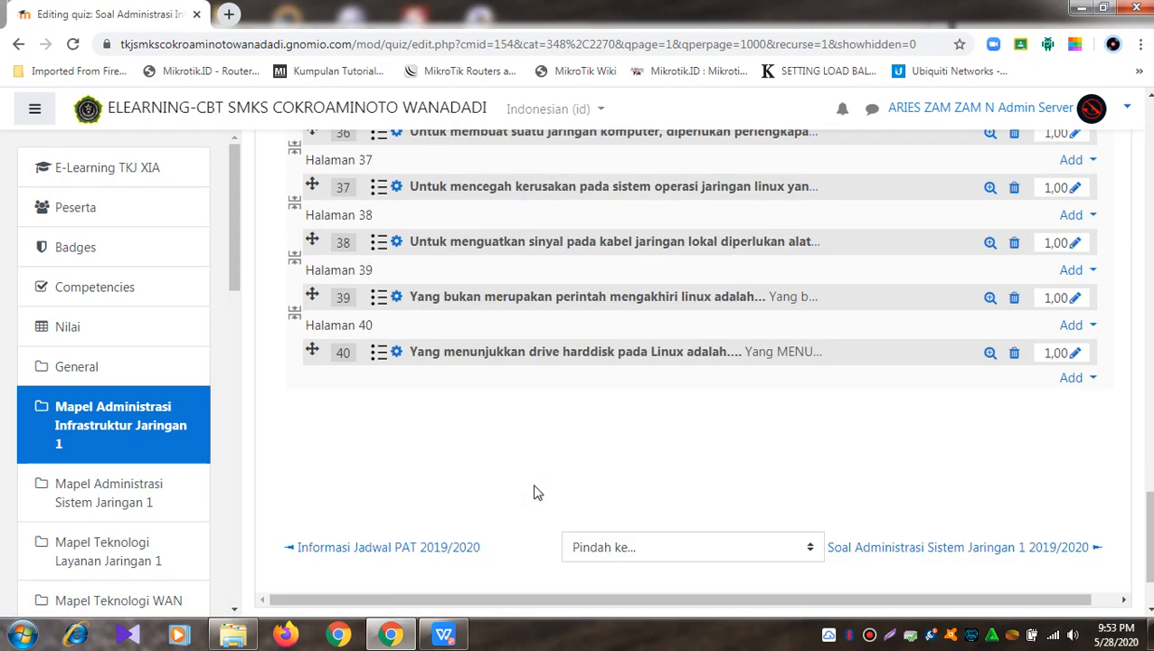
{"action": "scroll", "coordinate": [533, 493], "scroll_direction": "up", "scroll_amount": 15}
{"action": "scroll", "coordinate": [534, 493], "scroll_direction": "up", "scroll_amount": 10}
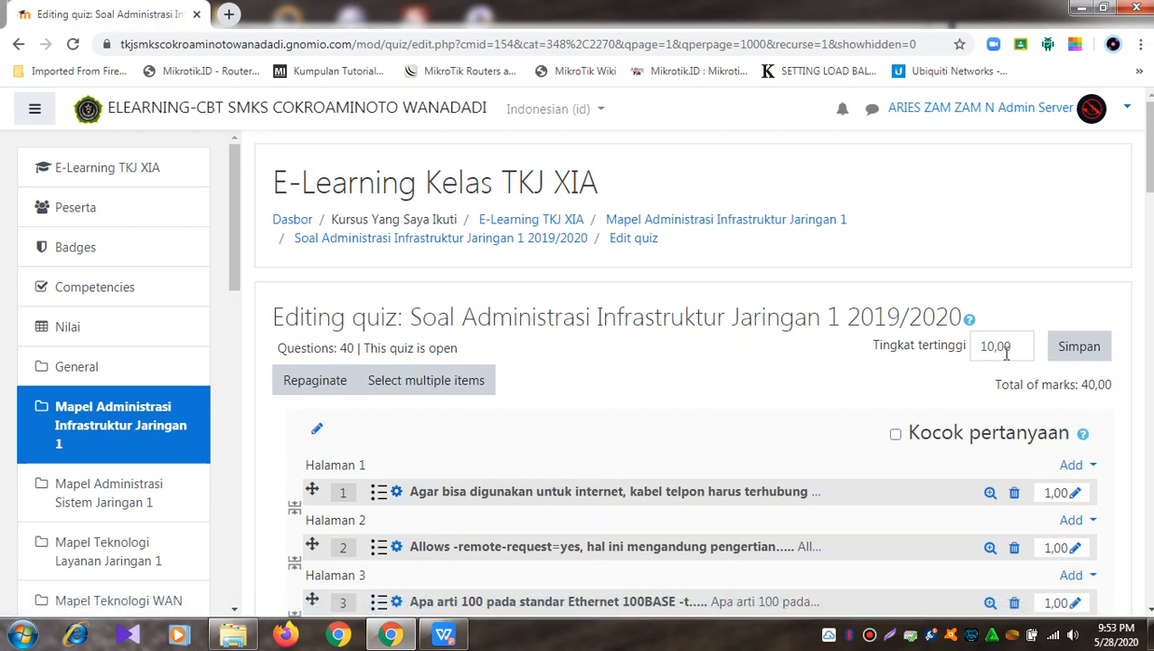
Step: Change the maximum grade (Tingkat tertinggi) from 10,00 to 100
{"action": "left_click_drag", "start_coordinate": [1015, 349], "coordinate": [964, 360]}
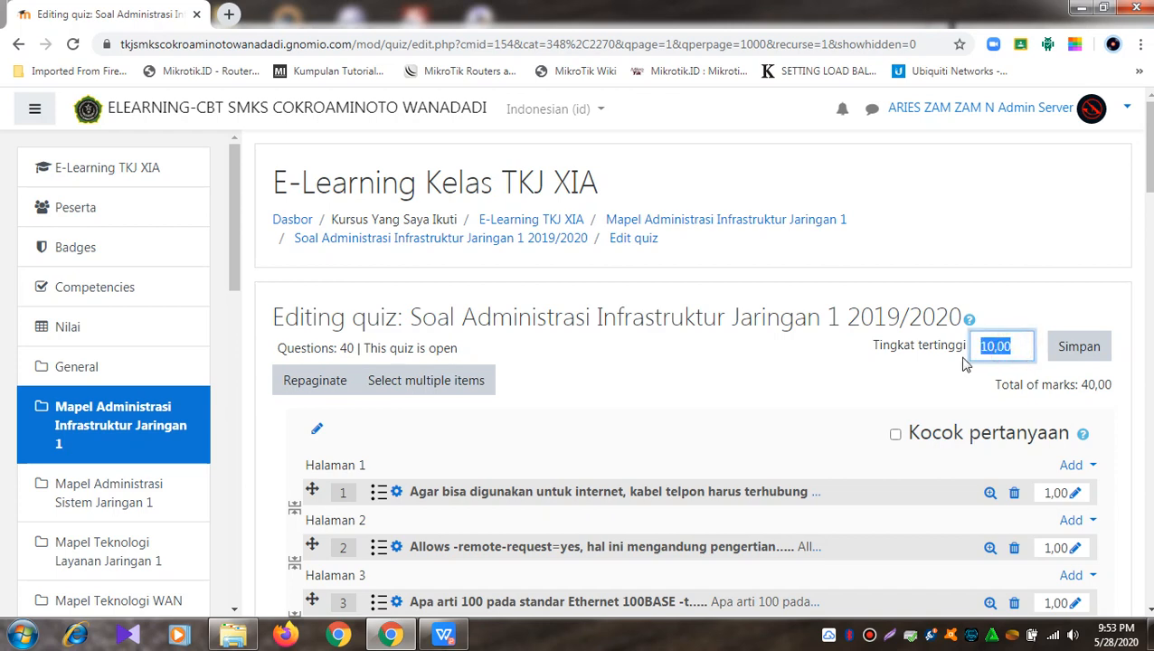
{"action": "type", "text": "100"}
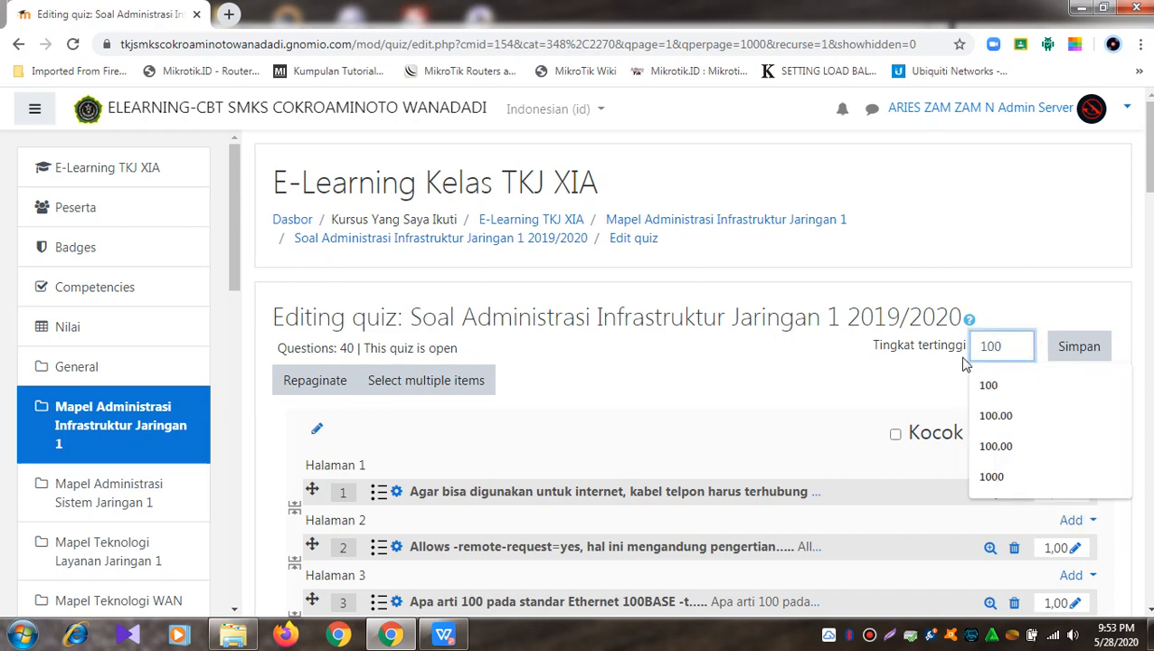
{"action": "key", "text": "Return"}
{"action": "key", "text": "Return"}
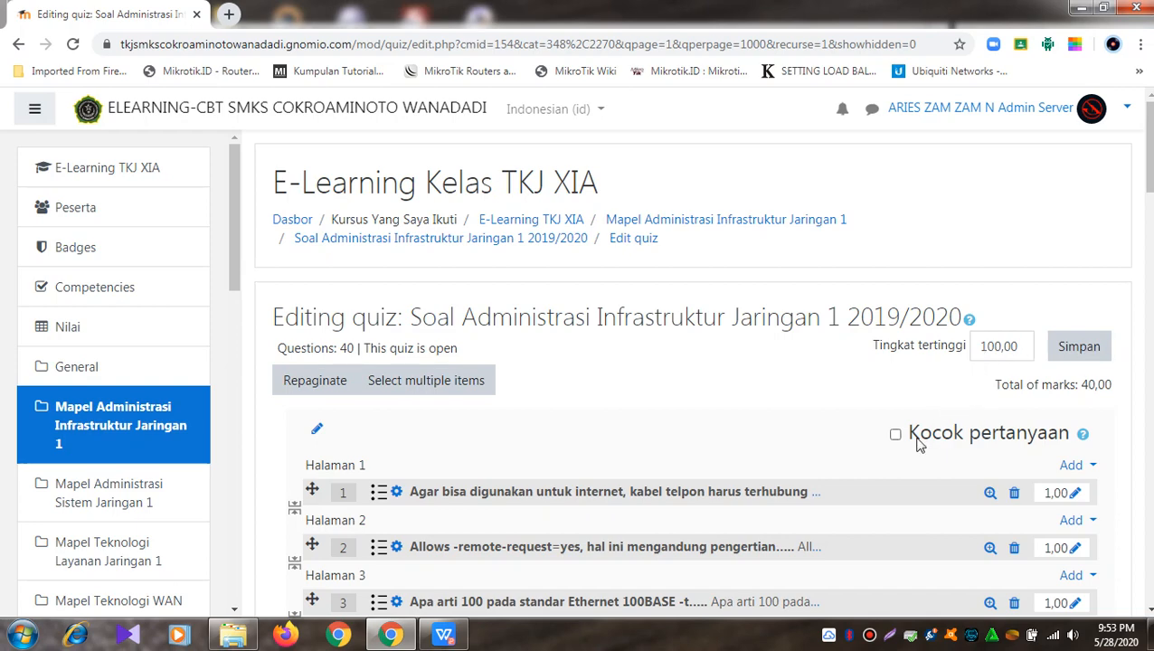
Step: Tick 'Kocok pertanyaan' to shuffle the quiz questions
{"action": "scroll", "coordinate": [806, 473], "scroll_direction": "down", "scroll_amount": 3}
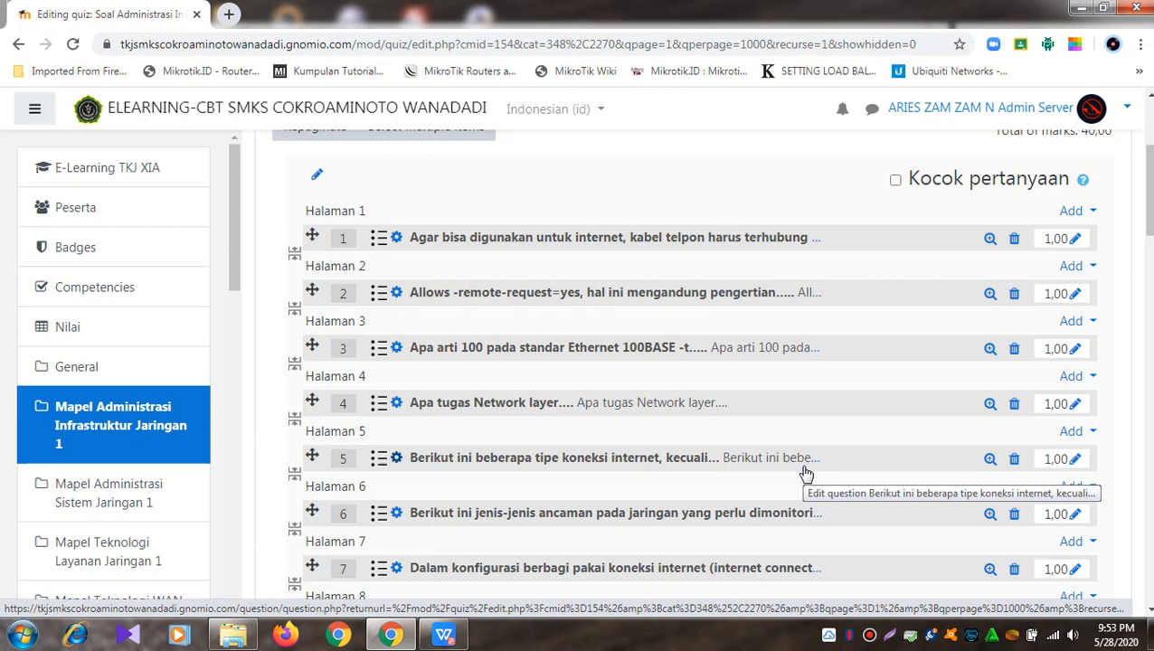
{"action": "left_click", "coordinate": [896, 180]}
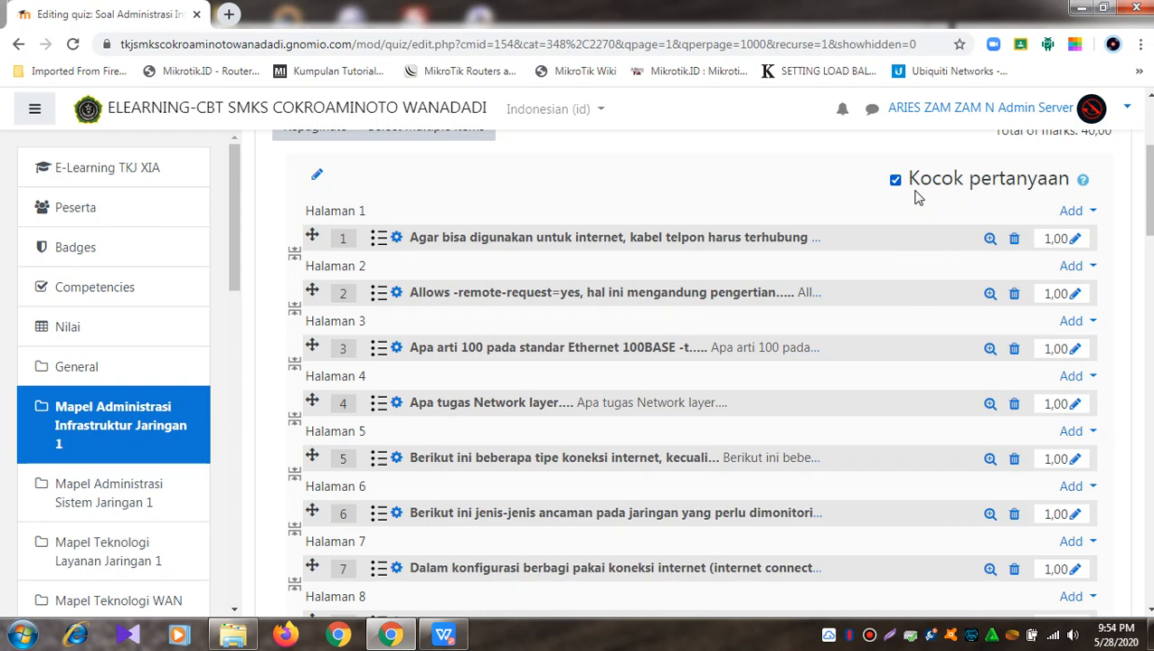
{"action": "scroll", "coordinate": [924, 197], "scroll_direction": "up", "scroll_amount": 1}
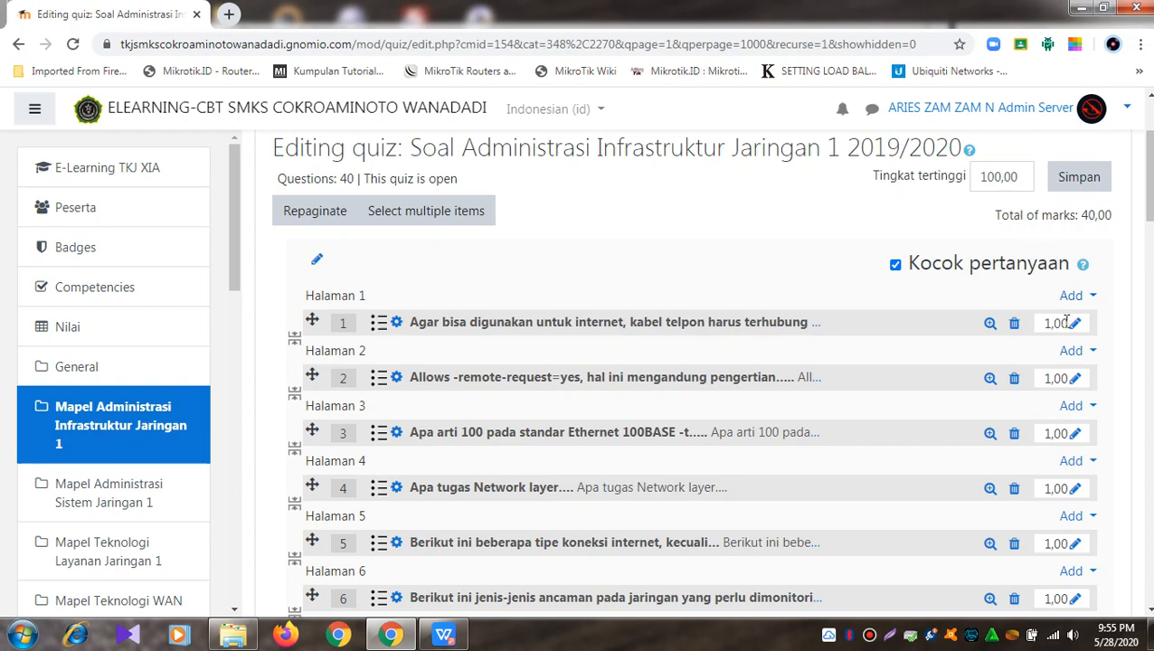
{"action": "scroll", "coordinate": [947, 306], "scroll_direction": "down", "scroll_amount": 1}
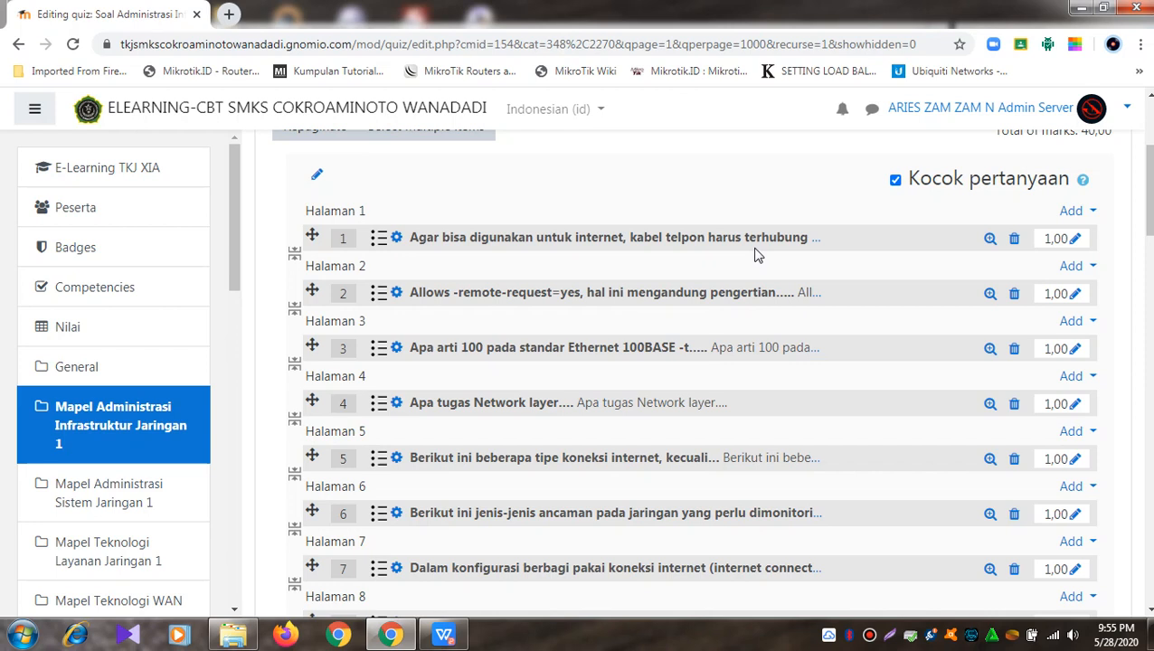
Step: Set question 1's mark to 2.5, re-entering it after the first attempt
{"action": "left_click", "coordinate": [1076, 241]}
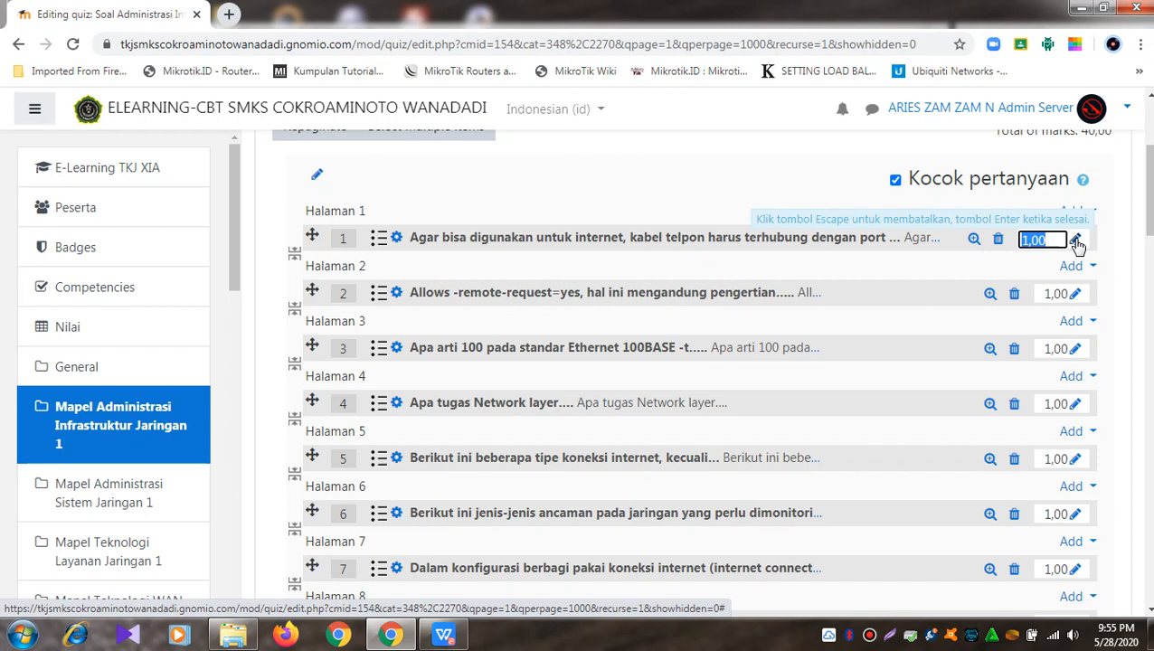
{"action": "type", "text": "2,5"}
{"action": "key", "text": "Return"}
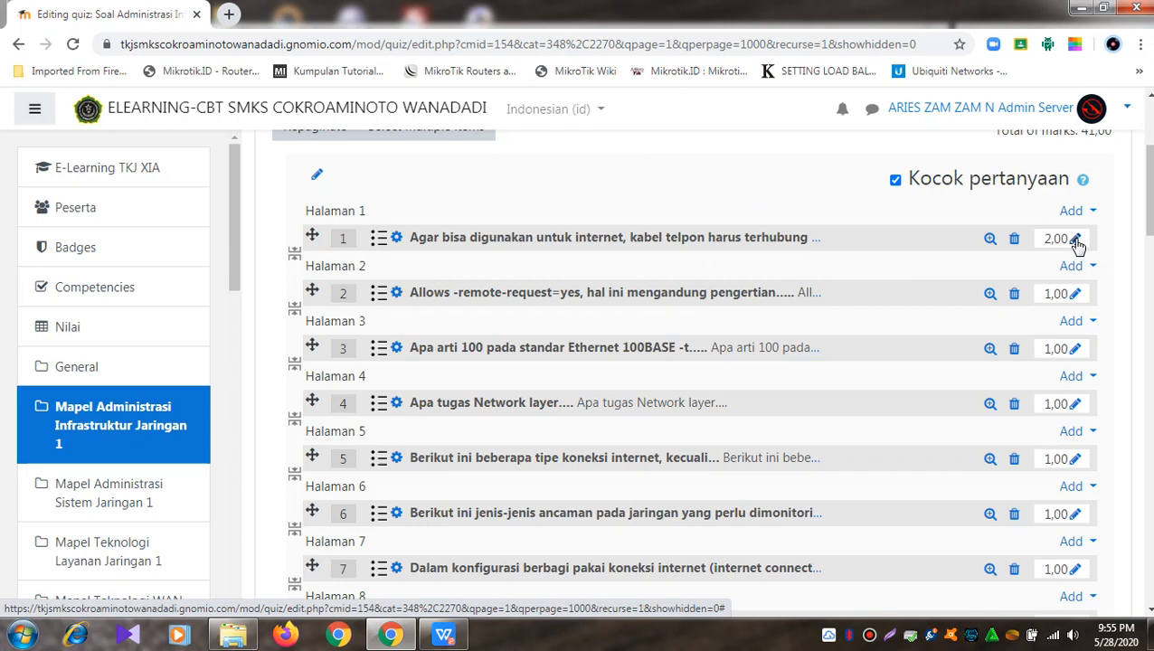
{"action": "left_click", "coordinate": [1075, 241]}
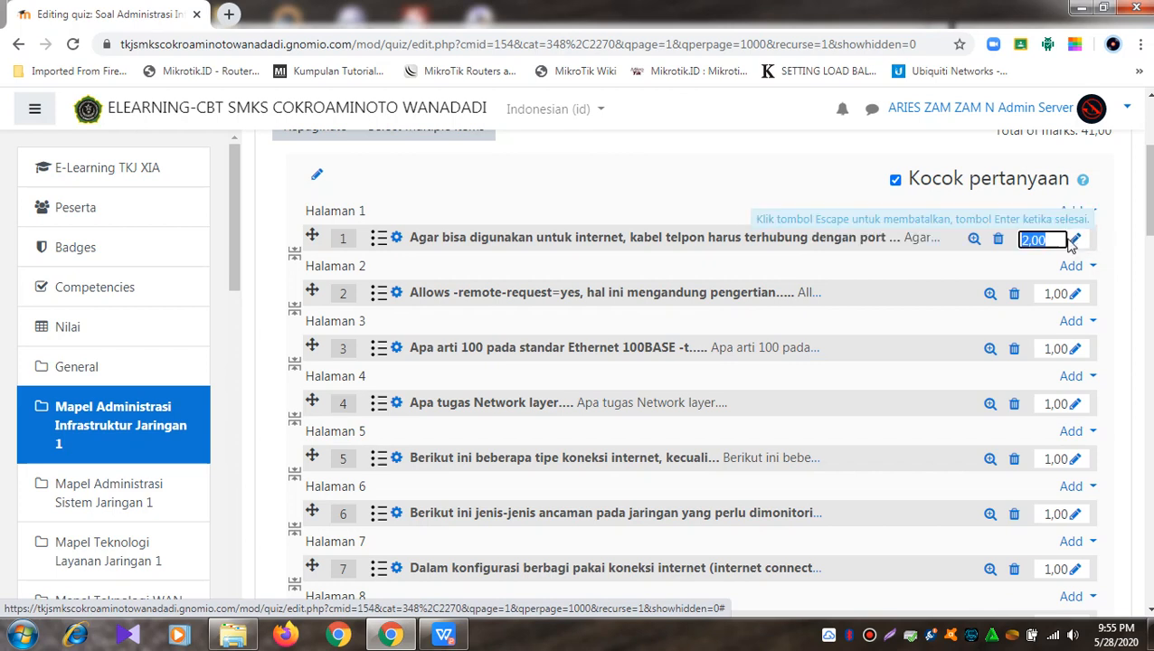
{"action": "type", "text": "2.5"}
{"action": "key", "text": "Return"}
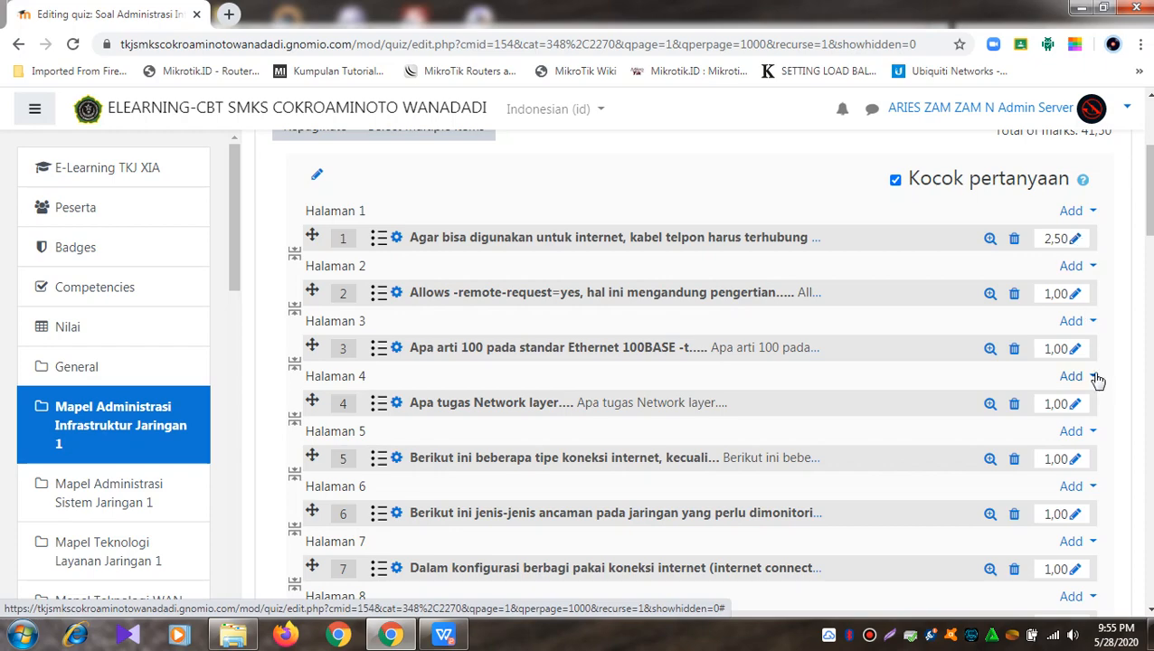
{"action": "mouse_move", "coordinate": [1149, 217]}
{"action": "left_mouse_down"}
{"action": "mouse_move", "coordinate": [1151, 607]}
{"action": "mouse_move", "coordinate": [1150, 215]}
{"action": "mouse_move", "coordinate": [1151, 226]}
{"action": "left_mouse_up"}
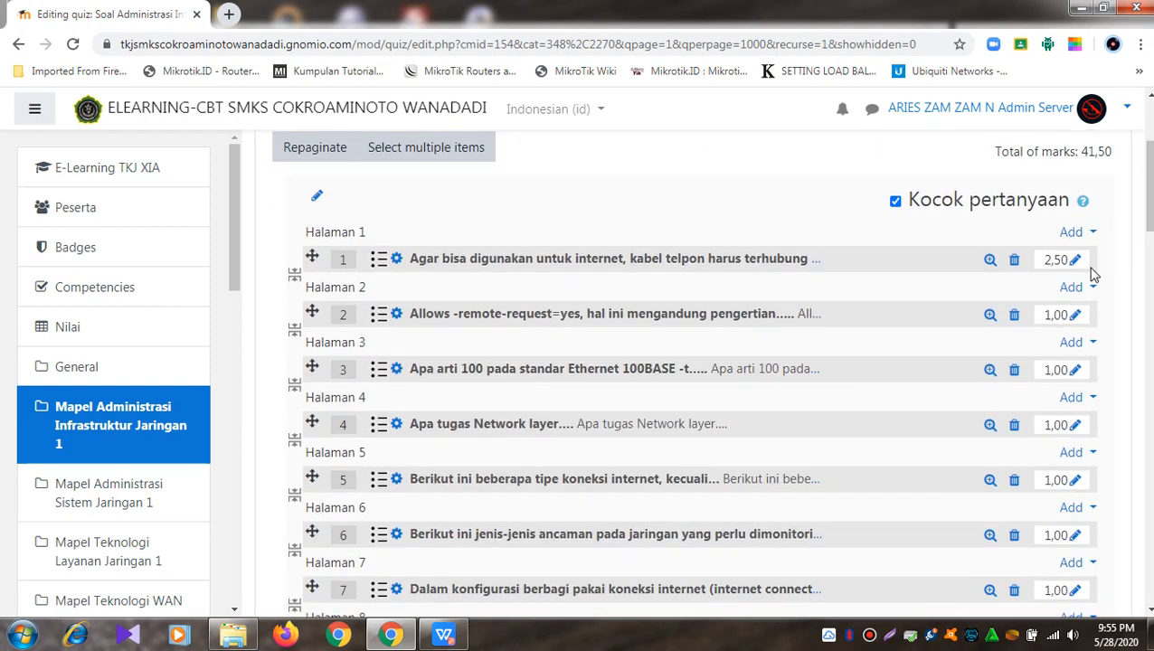
Step: Set questions 2, 3 and 4 to 2.5 marks each
{"action": "left_click", "coordinate": [1076, 317]}
{"action": "type", "text": "2.5"}
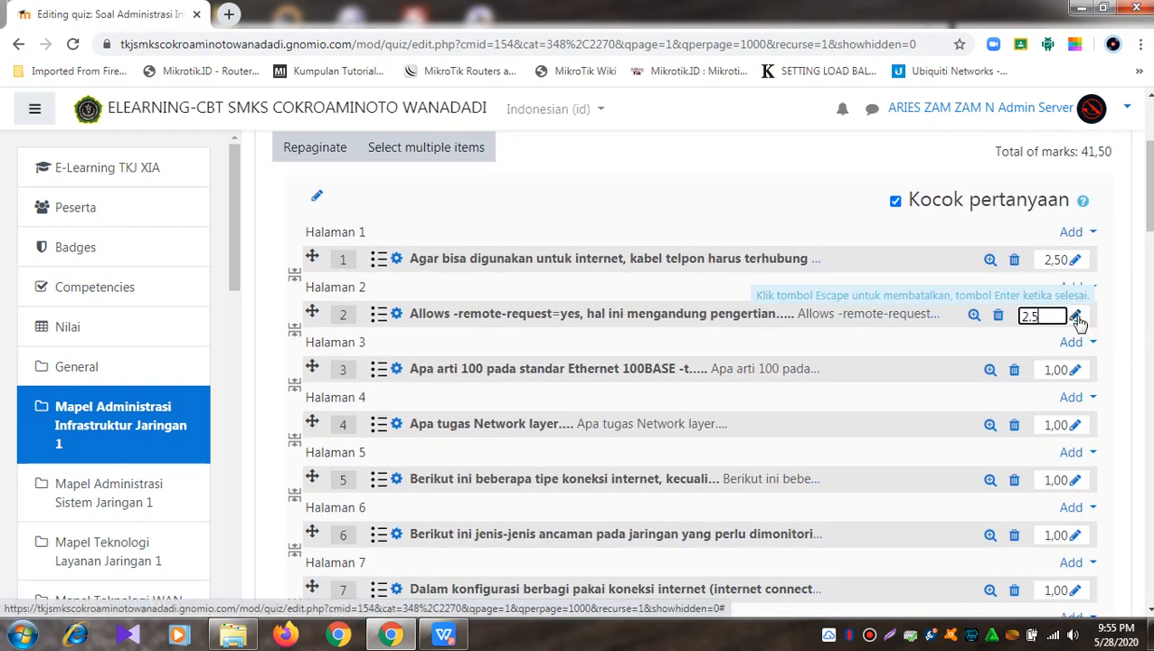
{"action": "key", "text": "Return"}
{"action": "left_click", "coordinate": [1077, 373]}
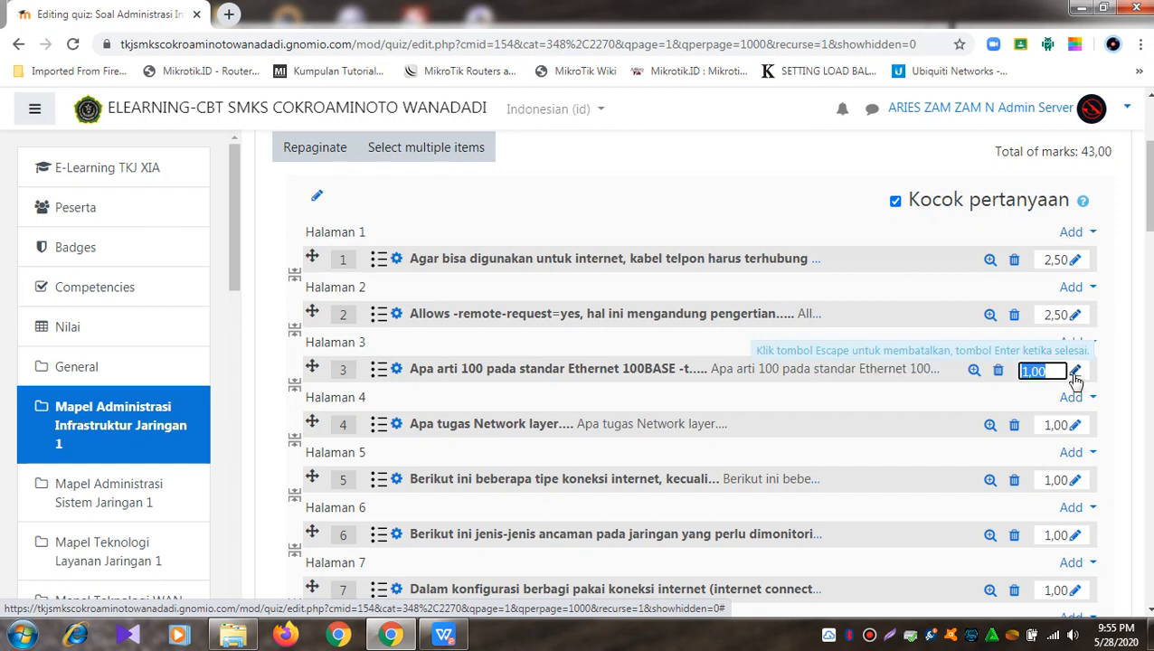
{"action": "type", "text": "2.5"}
{"action": "key", "text": "Return"}
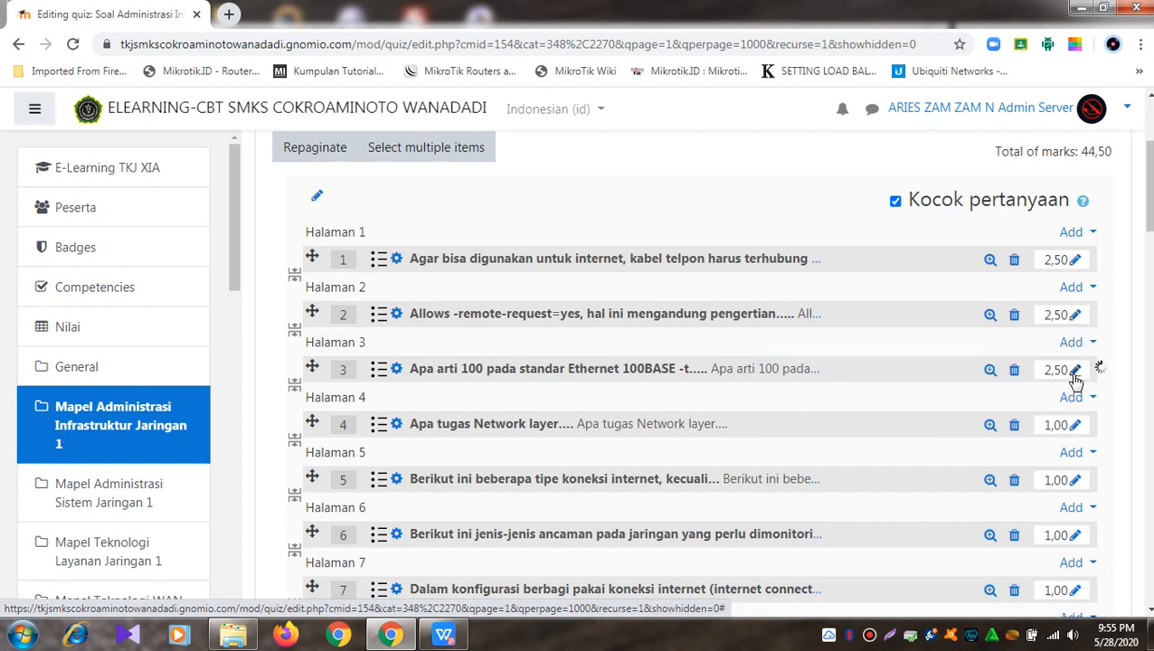
{"action": "left_click", "coordinate": [1077, 425]}
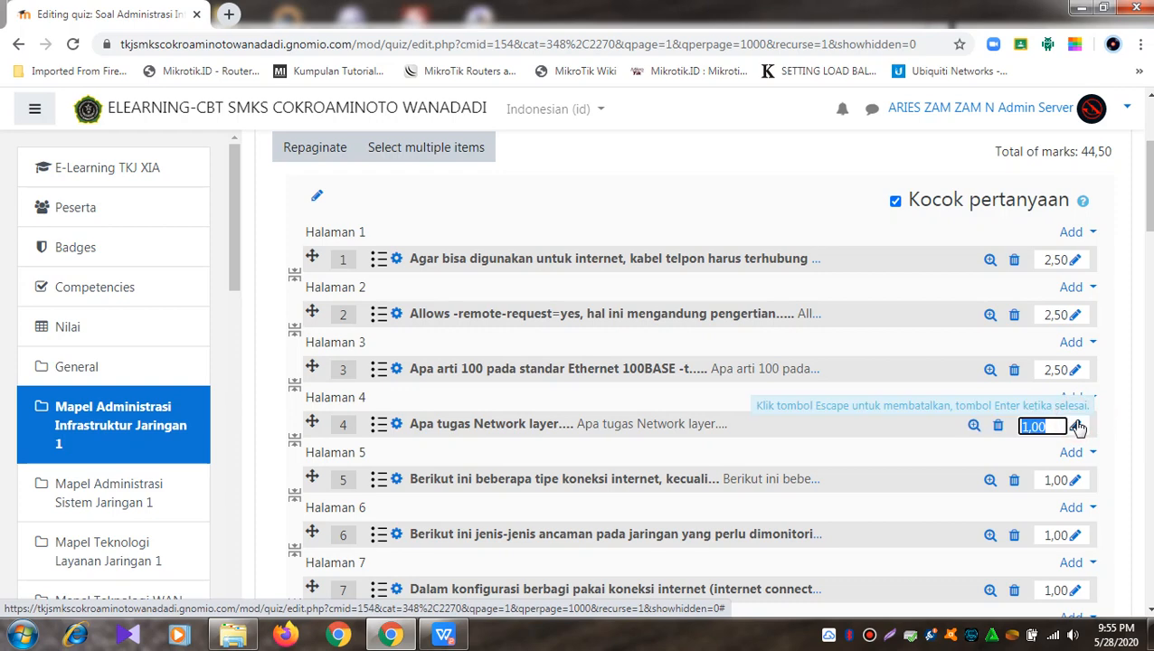
{"action": "type", "text": "2.5"}
{"action": "key", "text": "Return"}
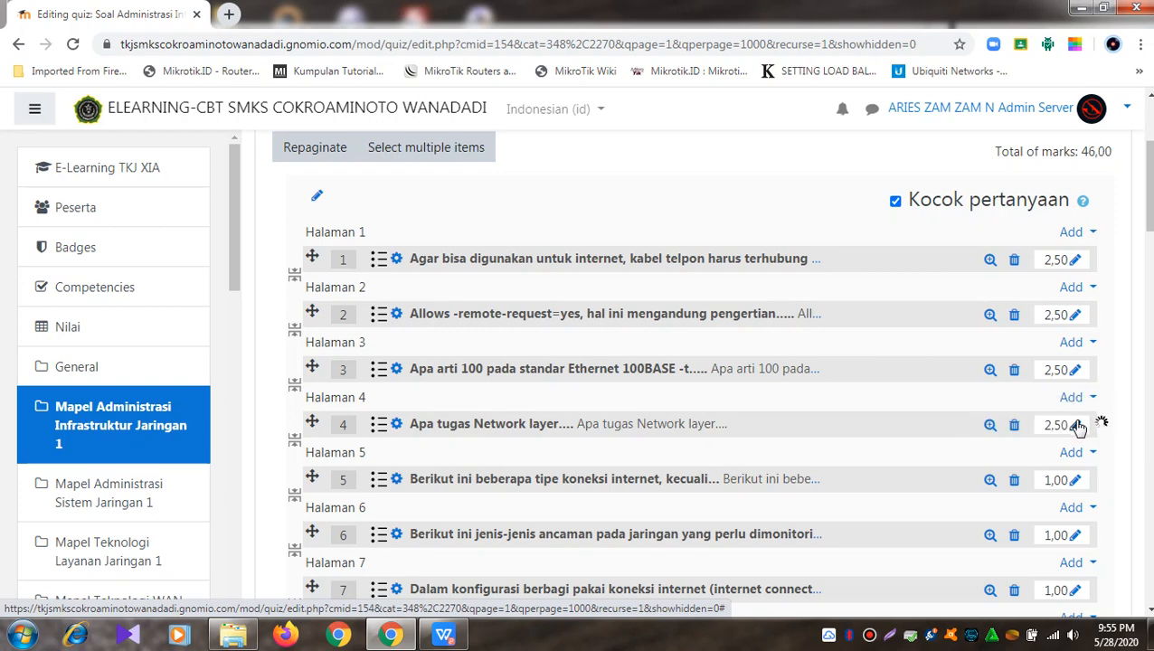
Step: Set questions 5, 6 and 7 to 2.5 marks each
{"action": "scroll", "coordinate": [1076, 416], "scroll_direction": "down", "scroll_amount": 2}
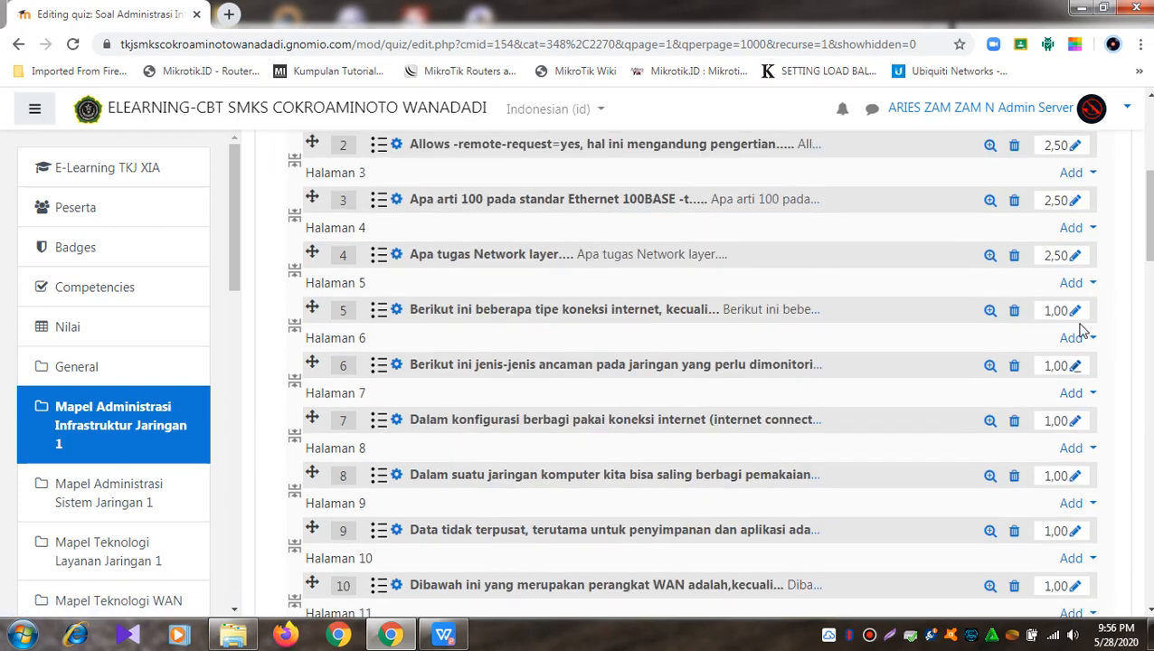
{"action": "left_click", "coordinate": [1082, 310]}
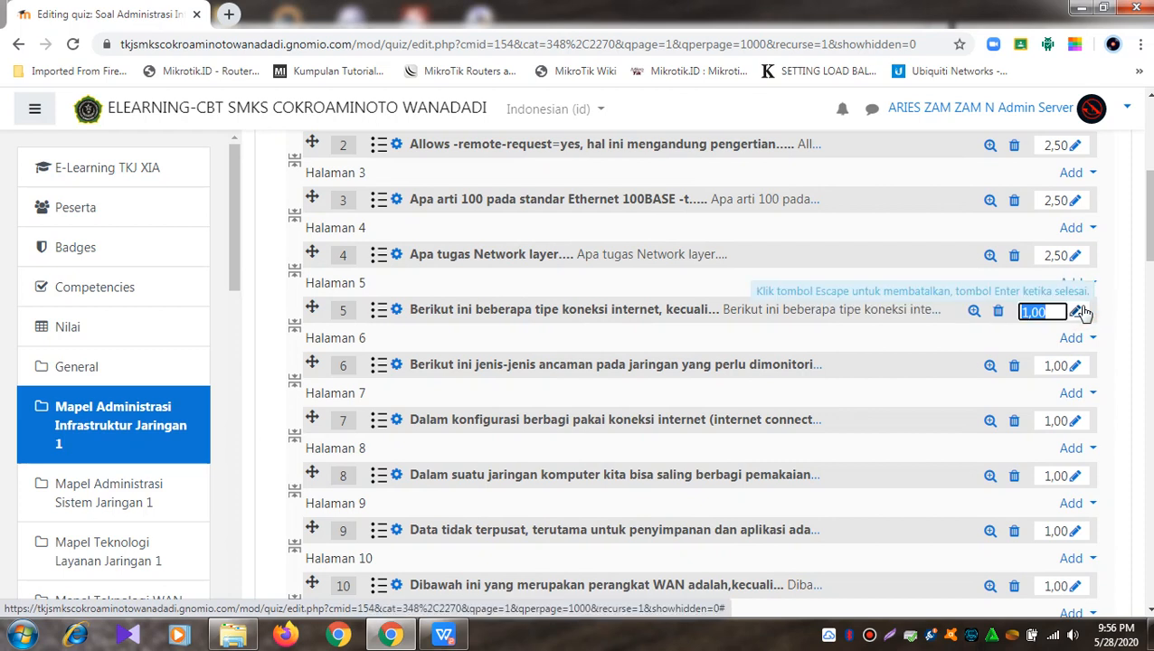
{"action": "type", "text": "2.5"}
{"action": "key", "text": "Return"}
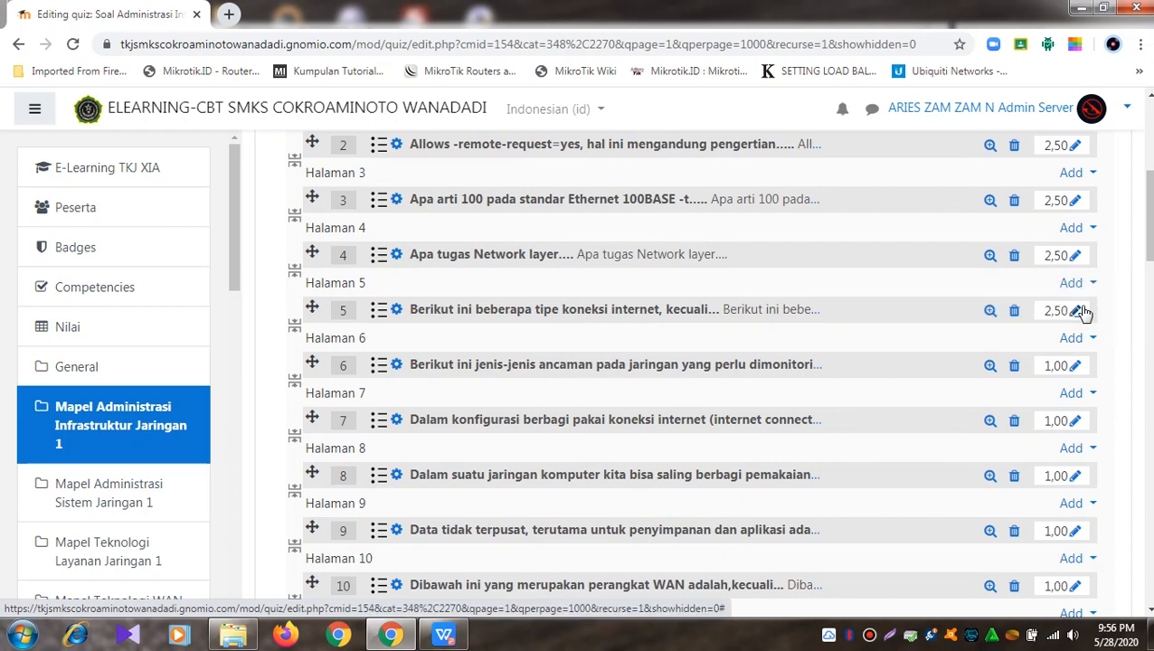
{"action": "left_click", "coordinate": [1080, 366]}
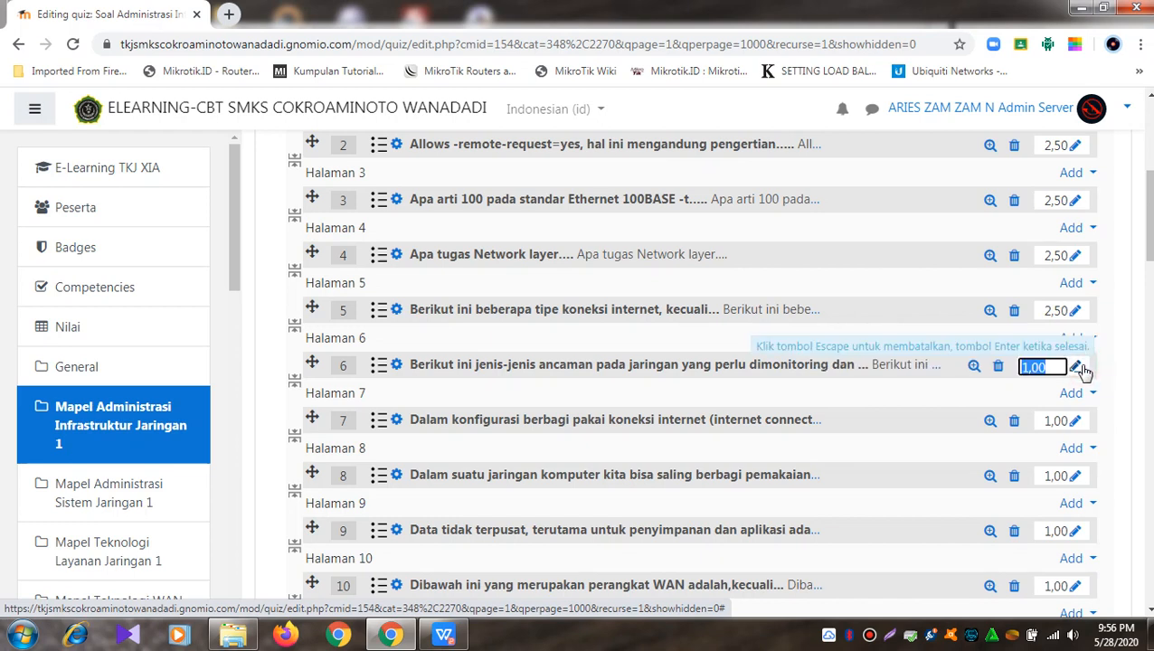
{"action": "type", "text": "2.5"}
{"action": "key", "text": "Return"}
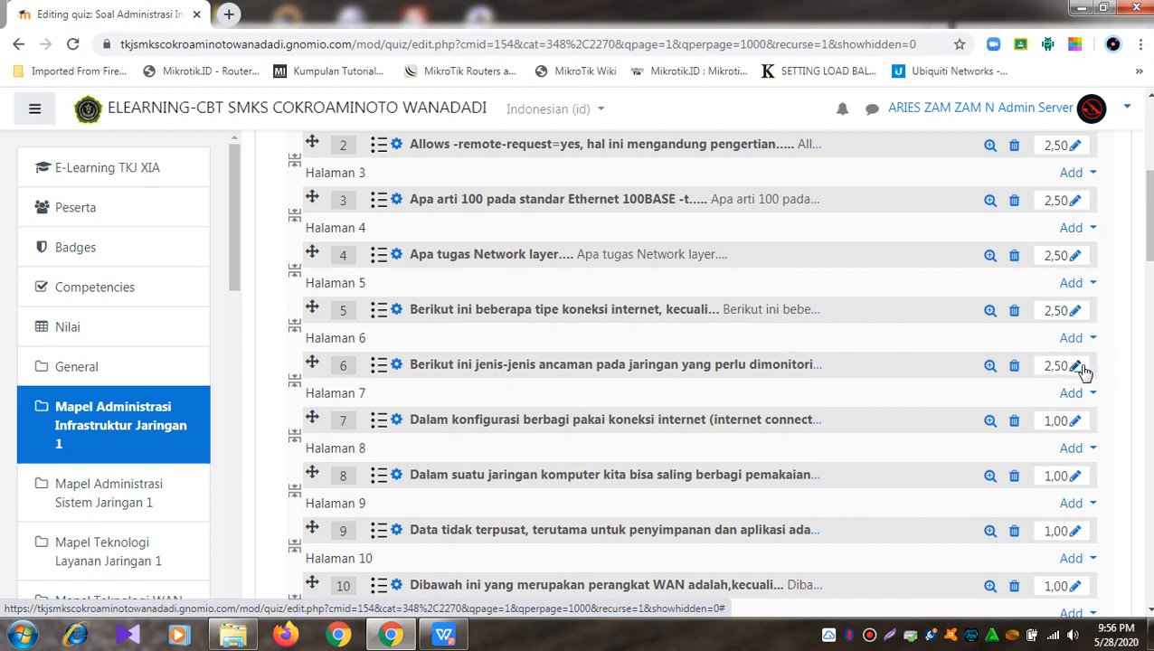
{"action": "left_click", "coordinate": [1078, 422]}
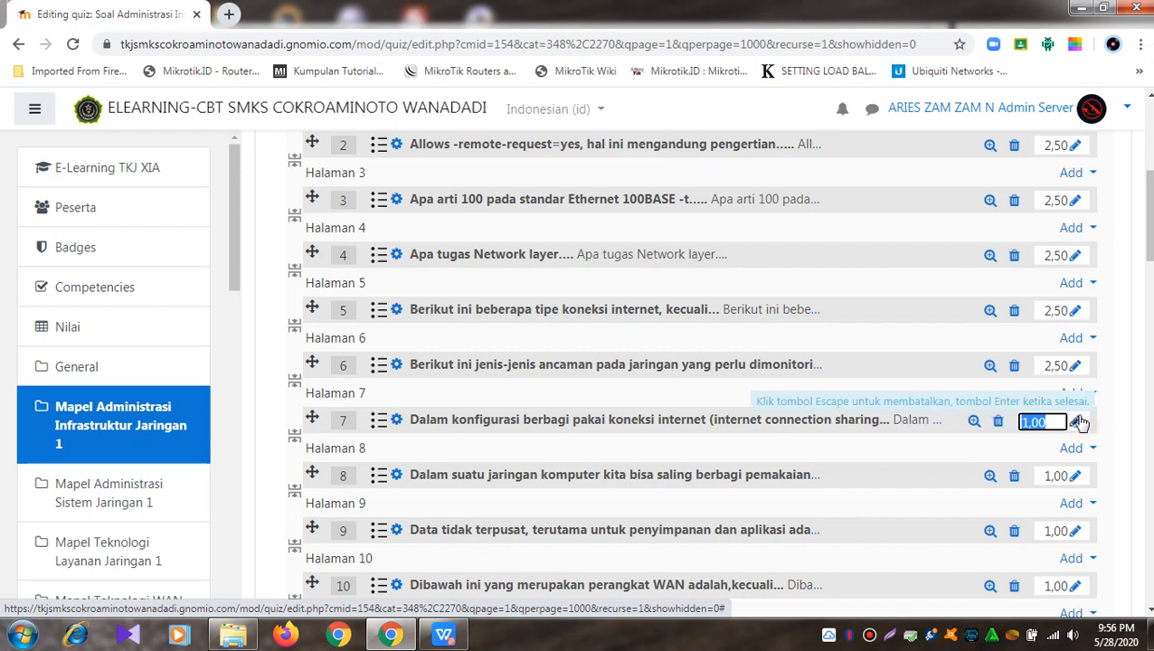
{"action": "type", "text": "2.5"}
{"action": "key", "text": "Return"}
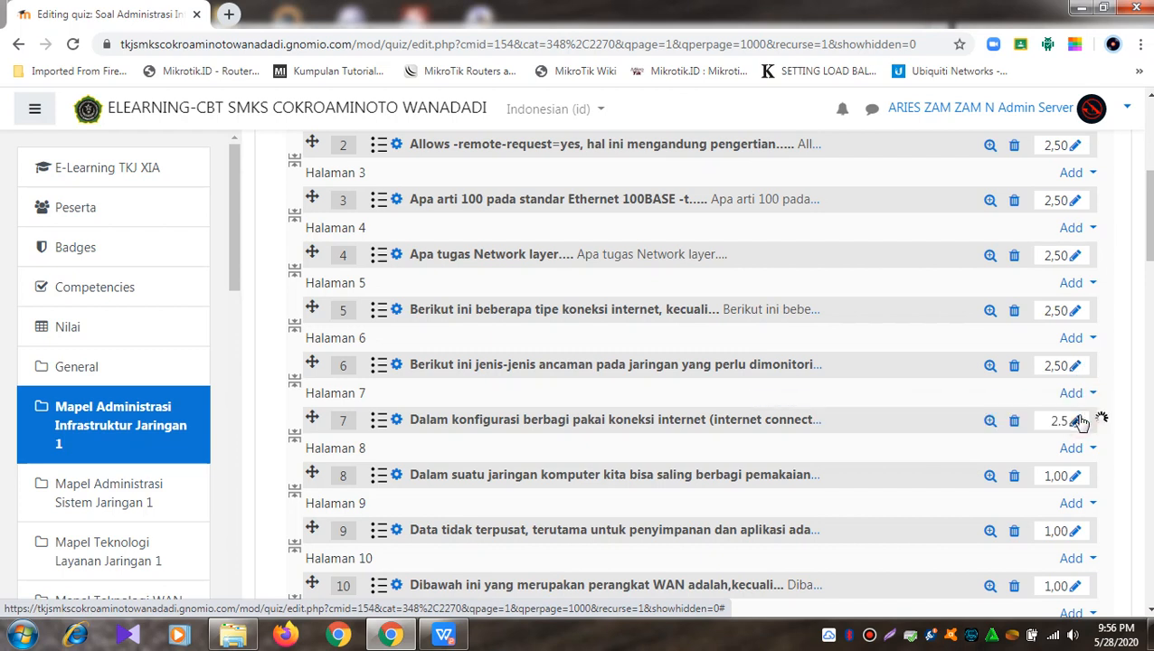
Step: Set questions 8, 9 and 10 to 2,50 marks each
{"action": "scroll", "coordinate": [1082, 422], "scroll_direction": "down", "scroll_amount": 1}
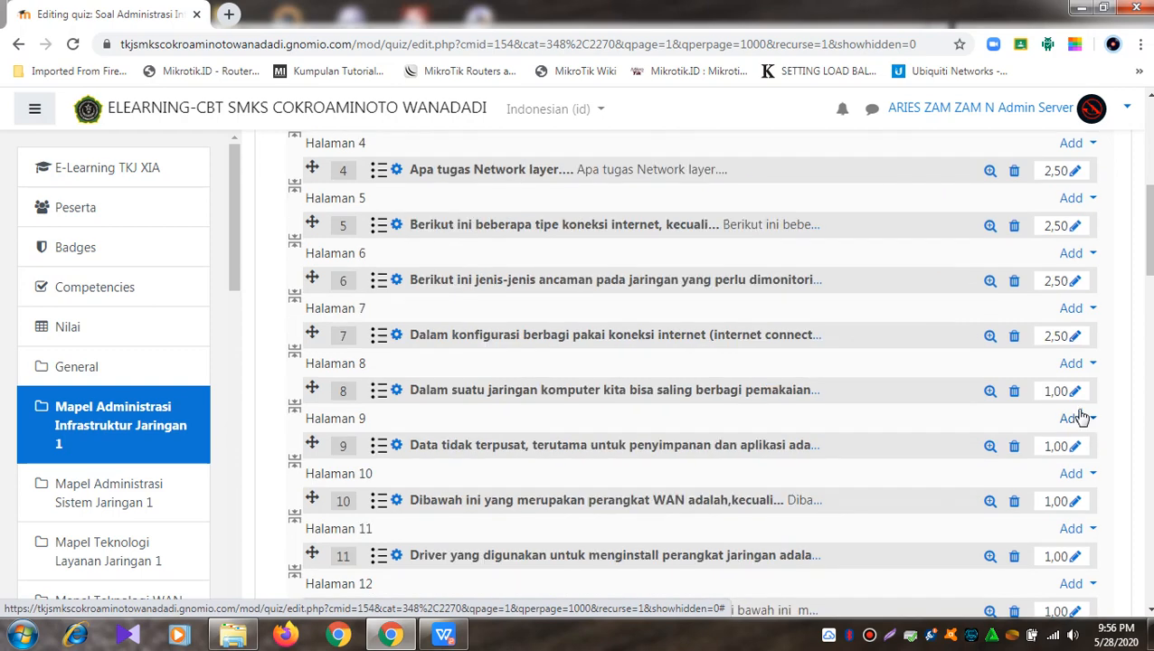
{"action": "left_click", "coordinate": [1077, 391]}
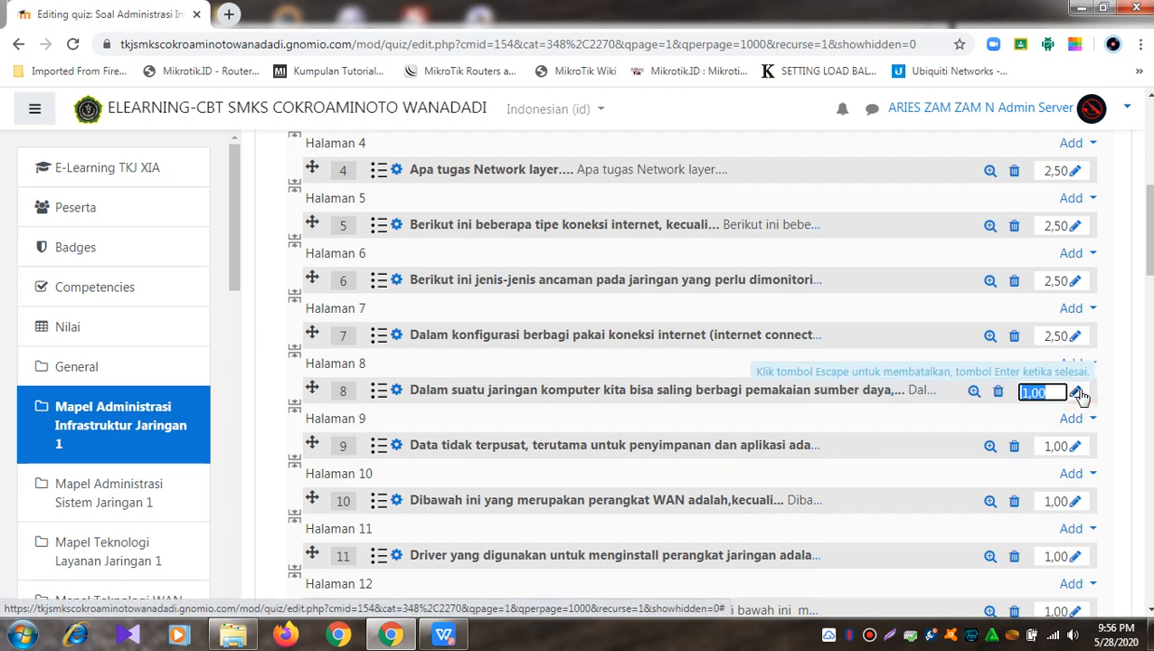
{"action": "type", "text": "2,50"}
{"action": "key", "text": "Return"}
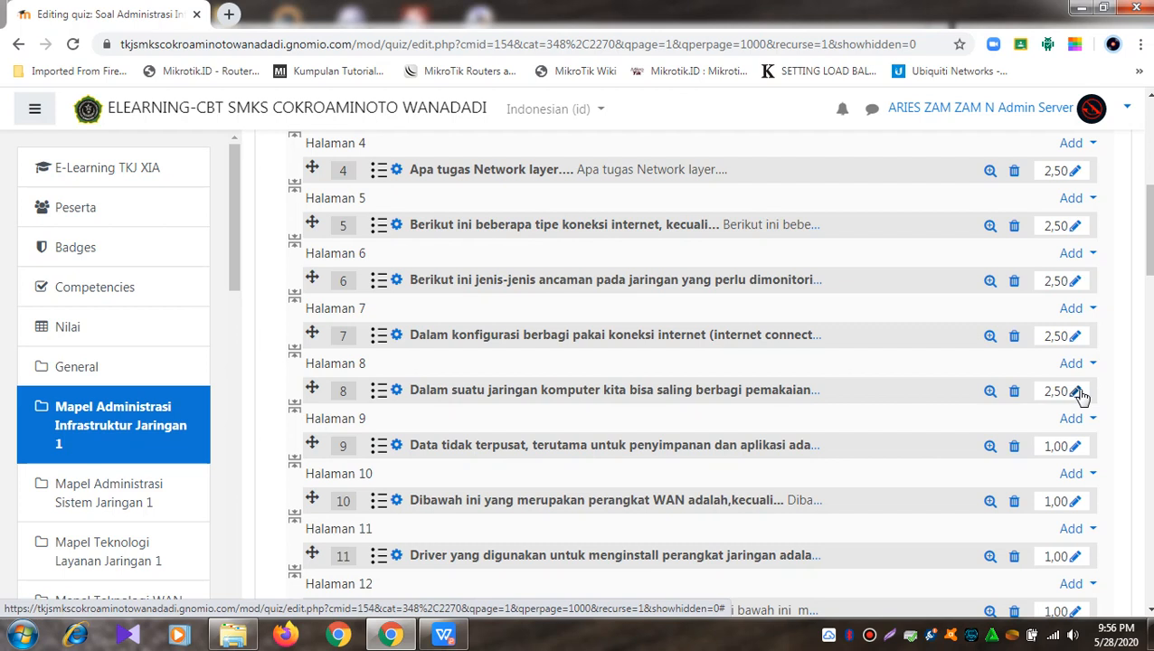
{"action": "left_click", "coordinate": [1076, 450]}
{"action": "type", "text": "2,50"}
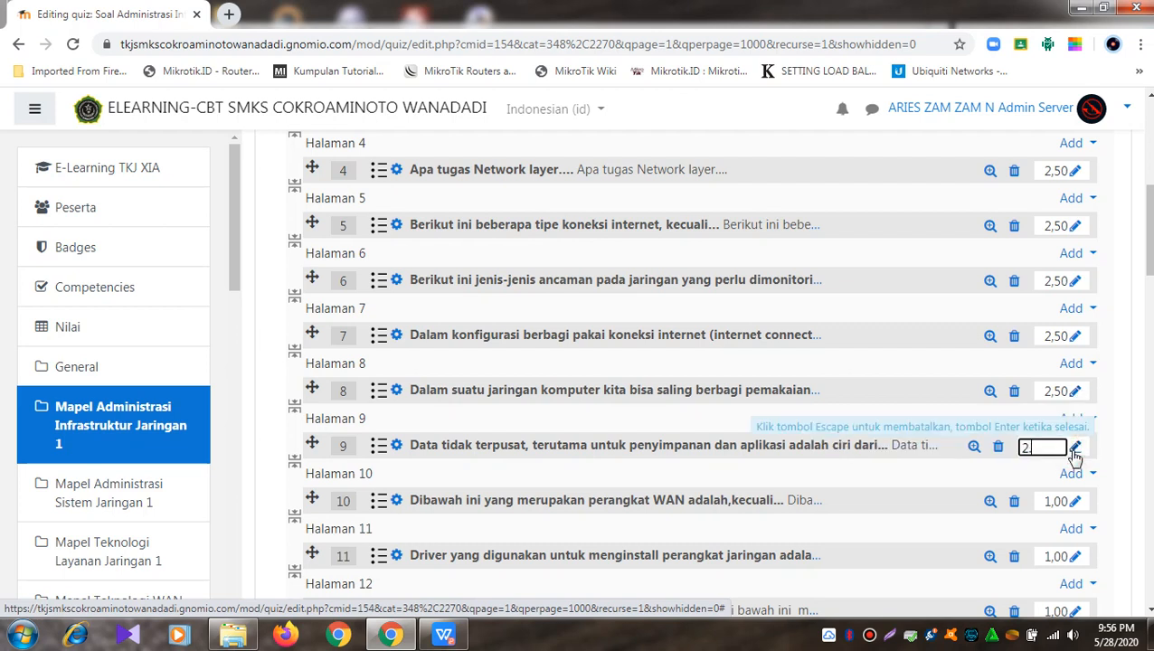
{"action": "key", "text": "Return"}
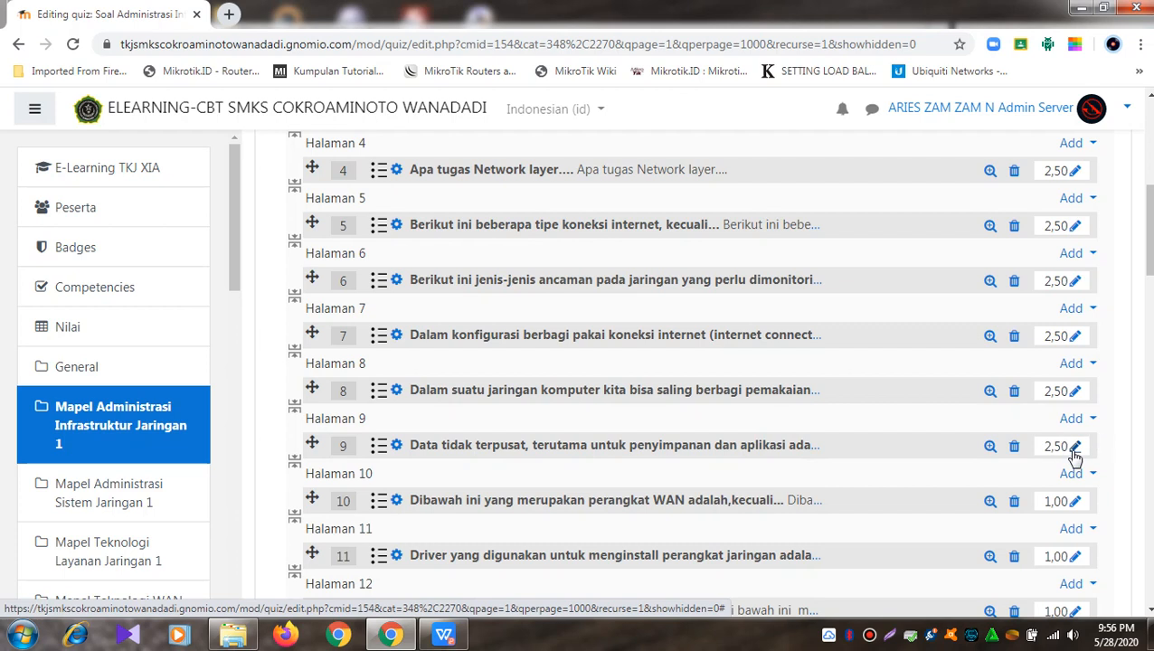
{"action": "left_click", "coordinate": [1077, 501]}
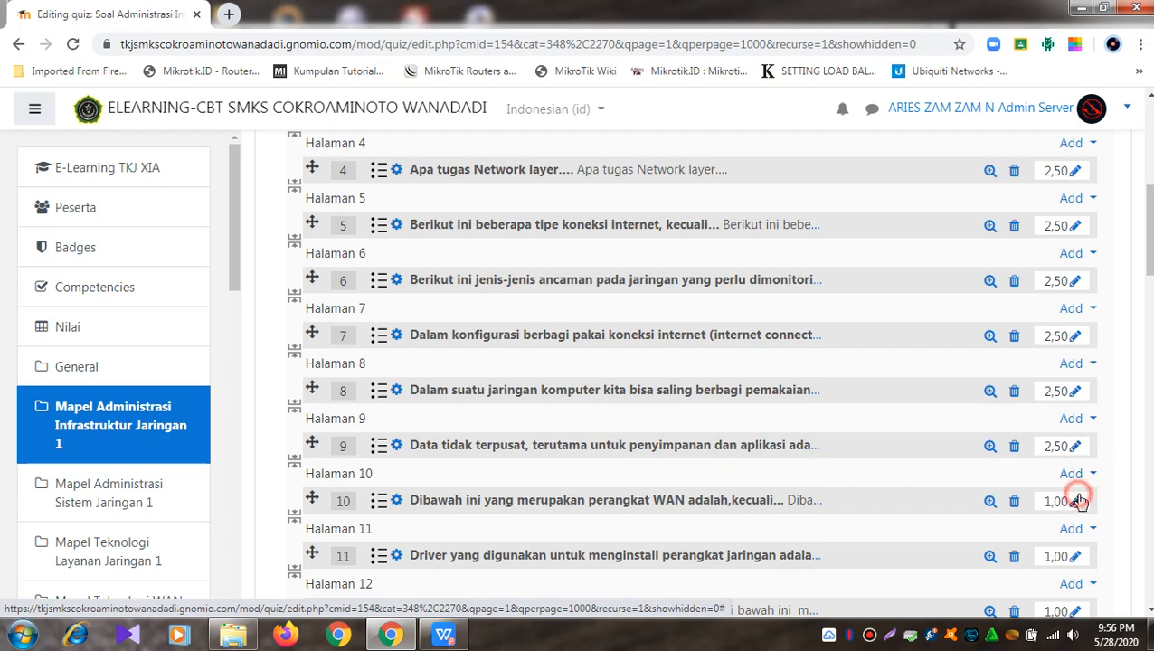
{"action": "type", "text": "2,5"}
{"action": "key", "text": "Return"}
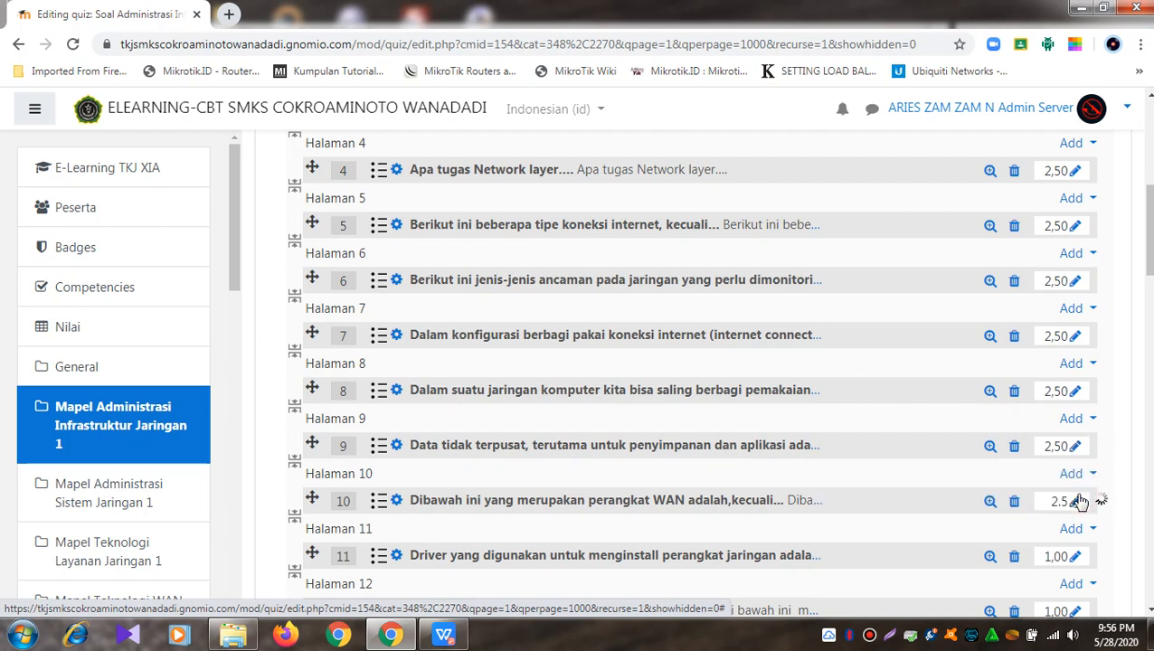
{"action": "scroll", "coordinate": [1081, 501], "scroll_direction": "down", "scroll_amount": 1}
Step: Set questions 11, 12 and 13 to 2,50 marks each
{"action": "scroll", "coordinate": [1081, 501], "scroll_direction": "down", "scroll_amount": 1}
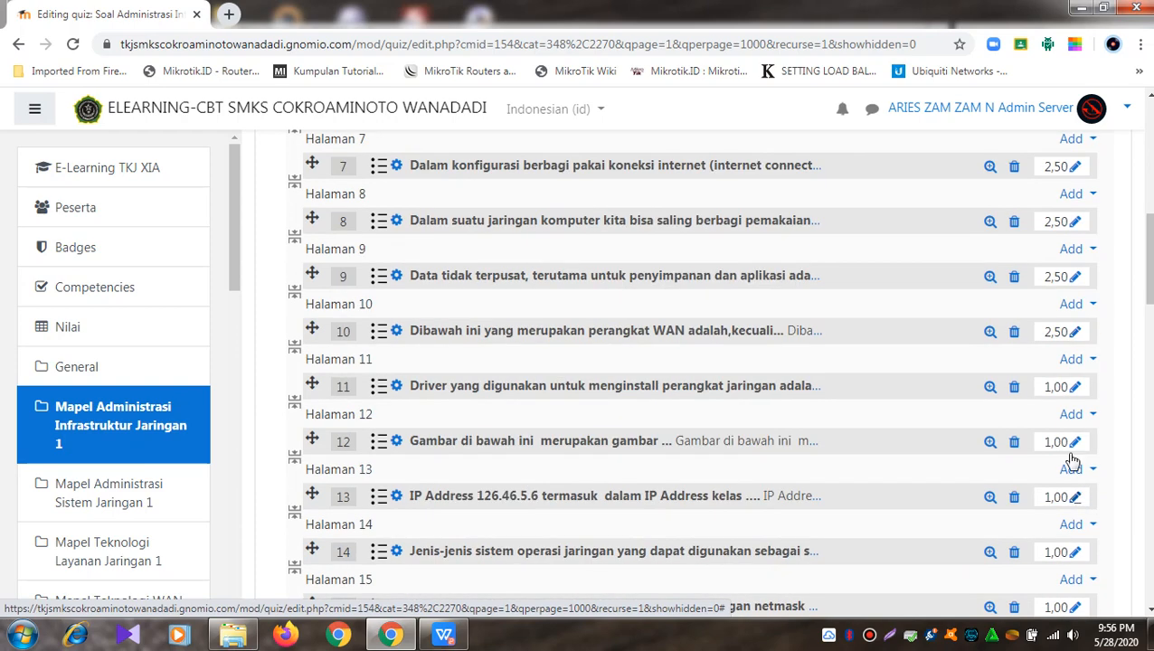
{"action": "left_click", "coordinate": [1077, 387]}
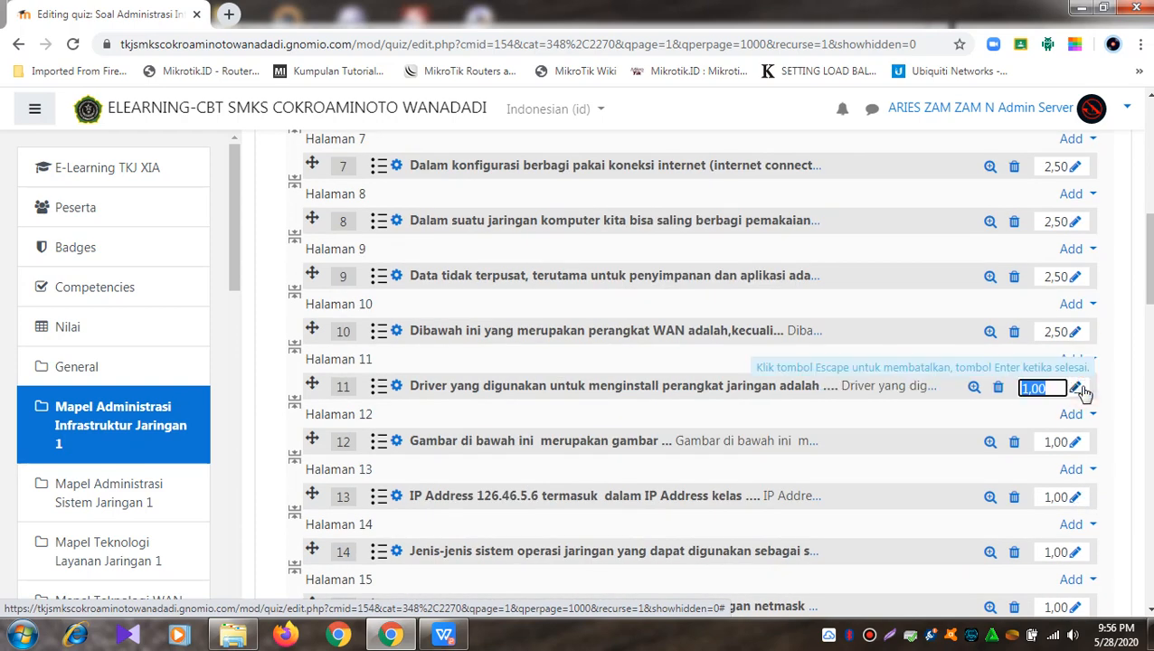
{"action": "type", "text": "2,5"}
{"action": "key", "text": "Return"}
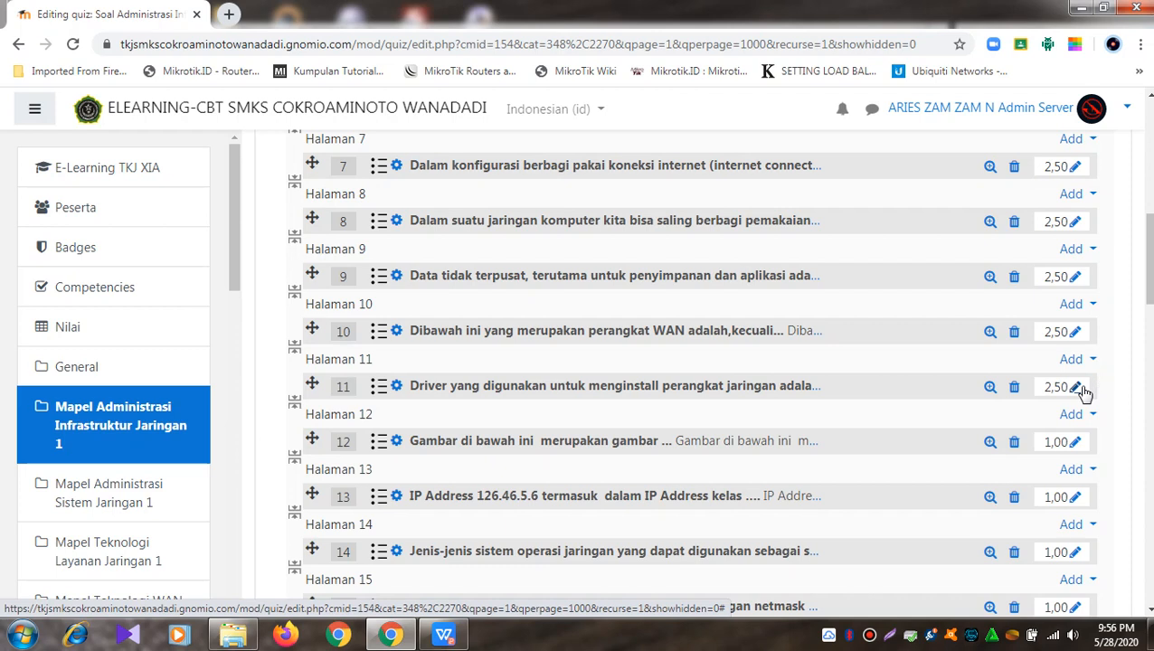
{"action": "left_click", "coordinate": [1076, 442]}
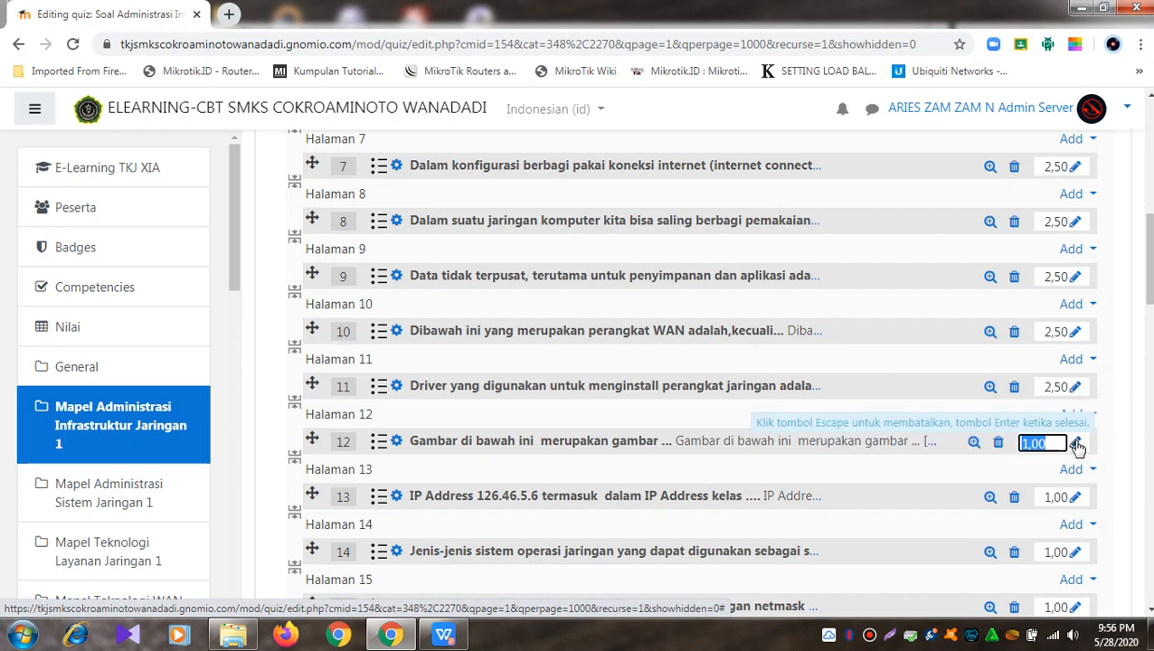
{"action": "type", "text": "2,5"}
{"action": "key", "text": "Return"}
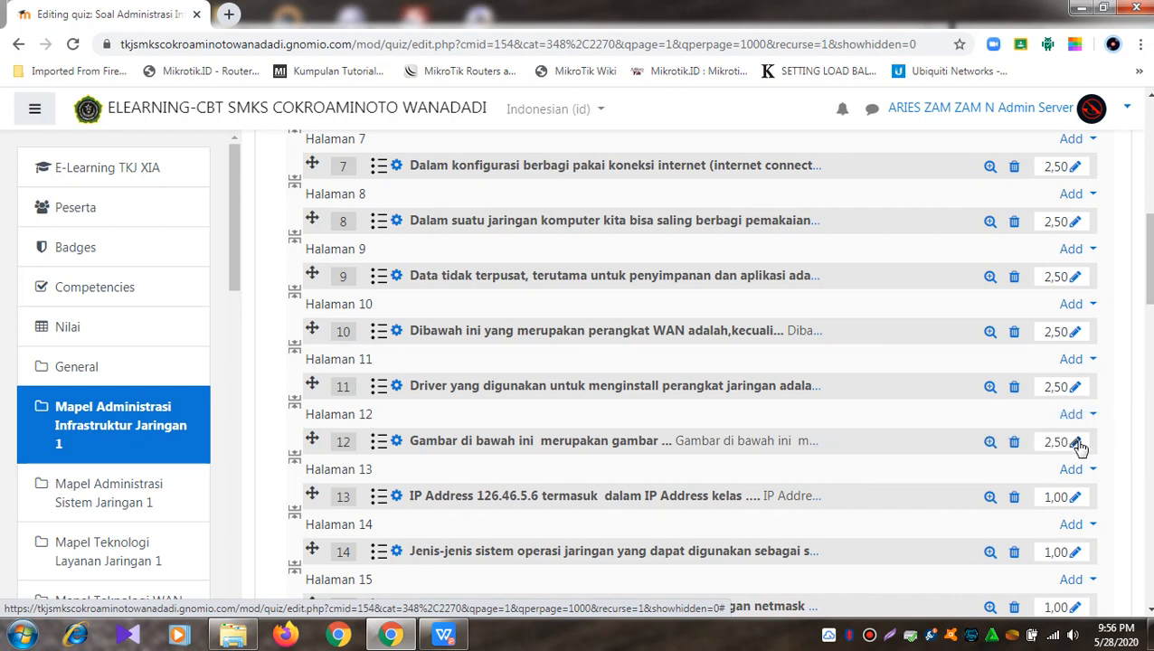
{"action": "left_click", "coordinate": [1078, 498]}
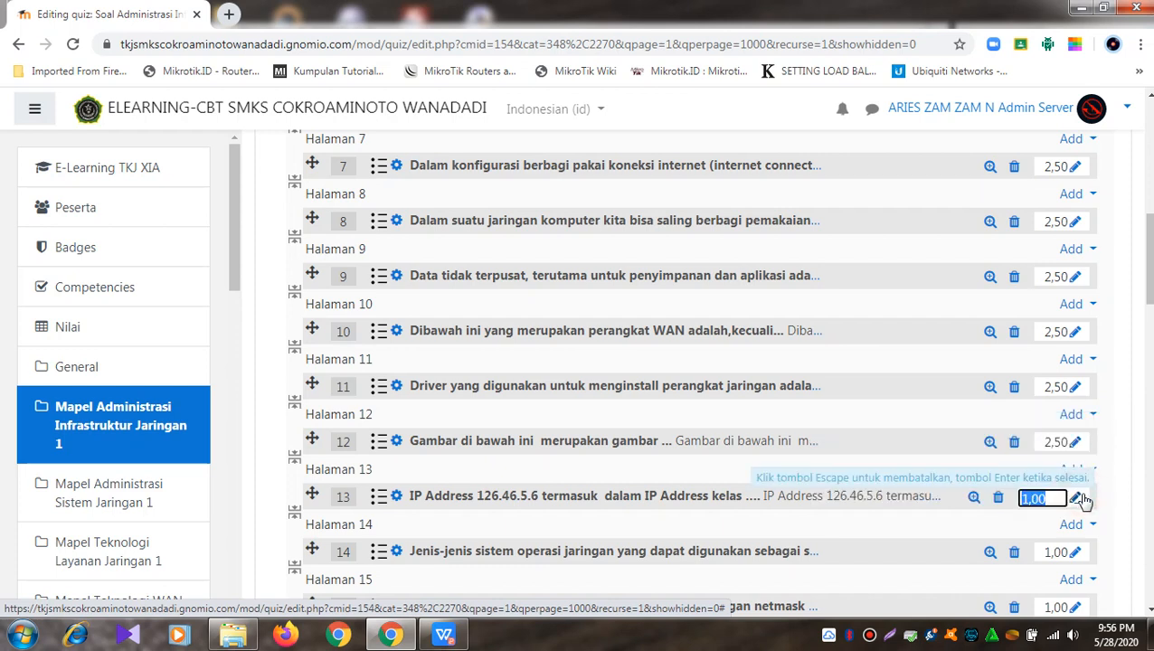
{"action": "type", "text": "2,5"}
{"action": "key", "text": "Return"}
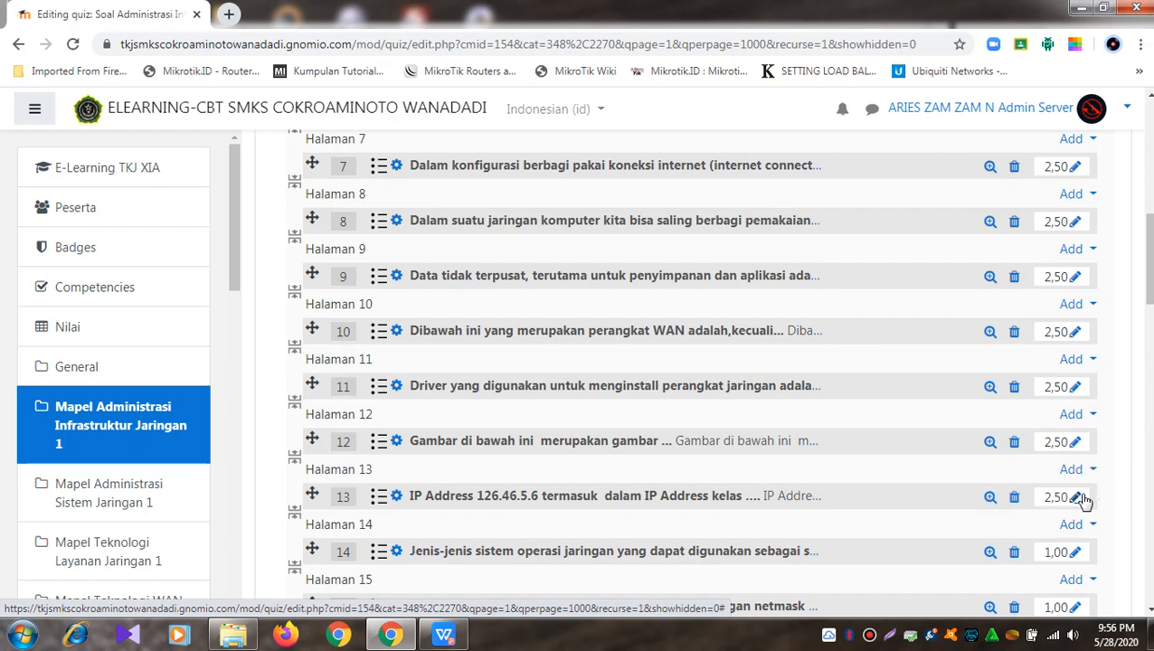
Step: Set questions 14 and 15 to 2,50 marks each
{"action": "left_click", "coordinate": [1076, 553]}
{"action": "type", "text": "2"}
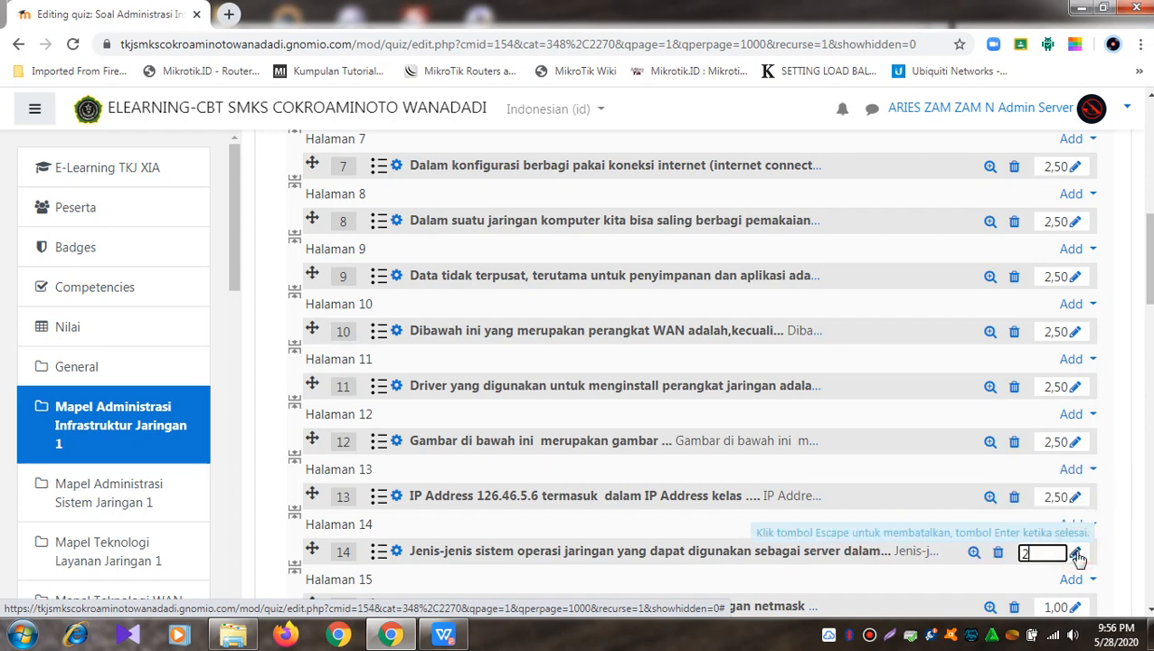
{"action": "type", "text": ",5"}
{"action": "key", "text": "Return"}
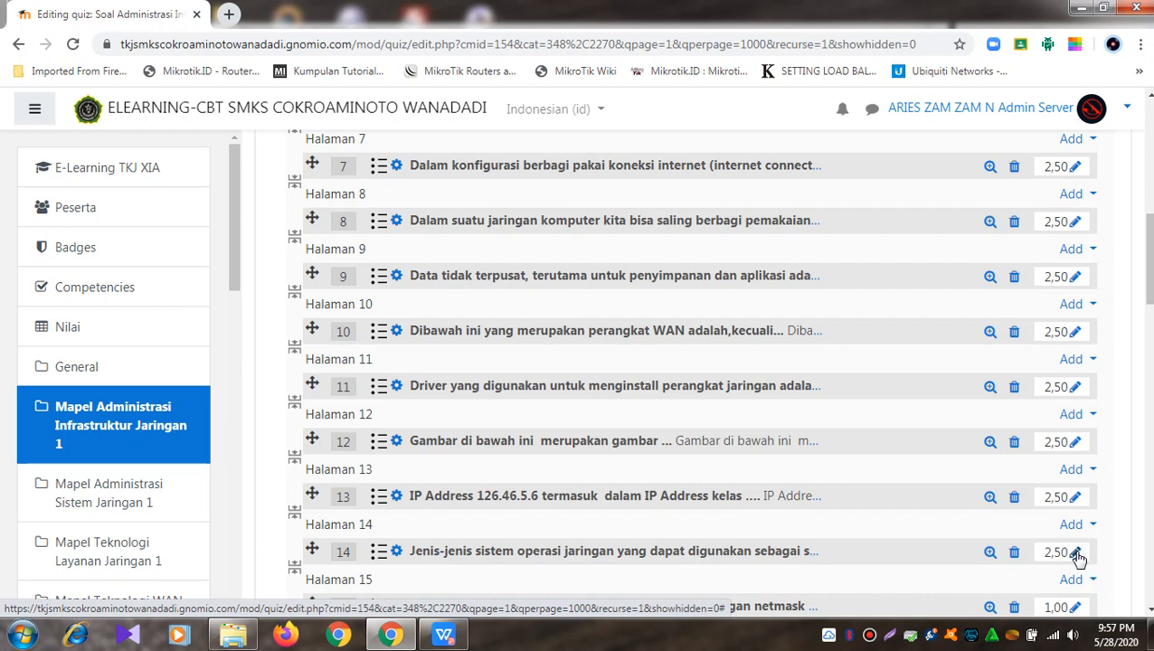
{"action": "left_click", "coordinate": [1076, 607]}
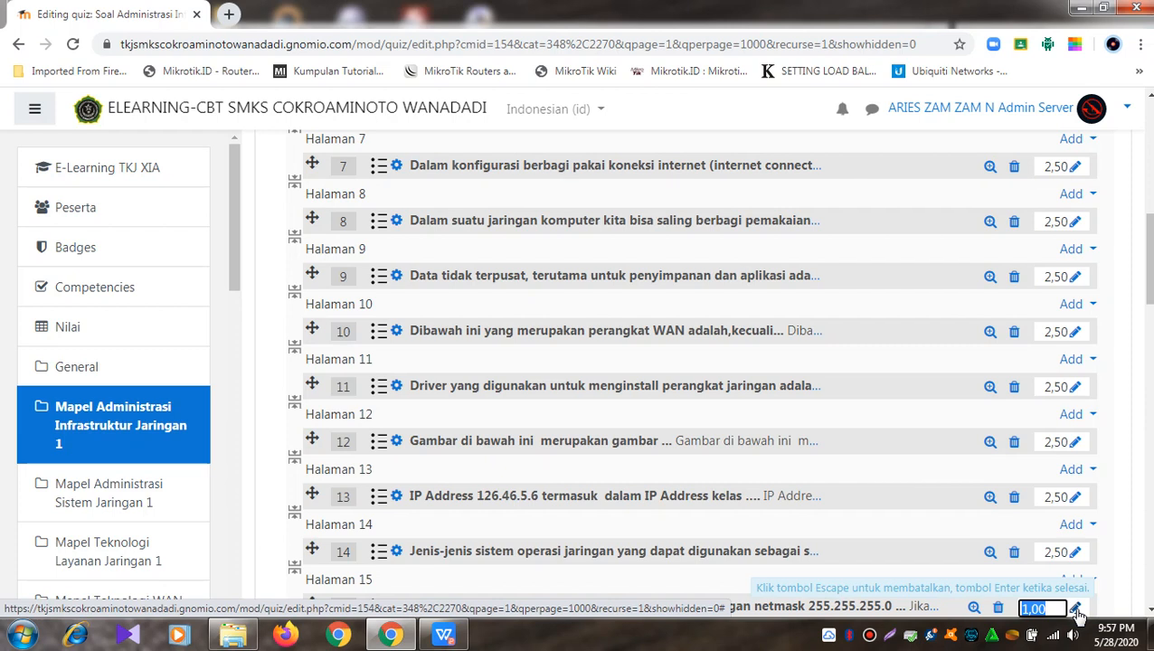
{"action": "type", "text": "2.5"}
{"action": "key", "text": "Return"}
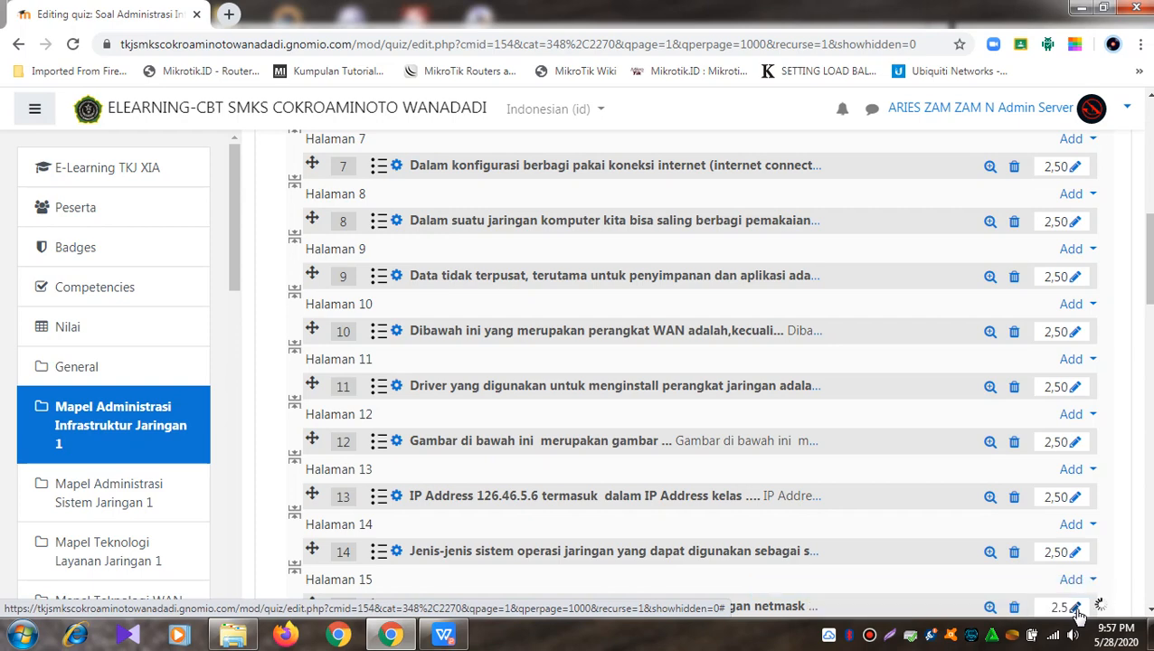
{"action": "scroll", "coordinate": [1050, 493], "scroll_direction": "down", "scroll_amount": 2}
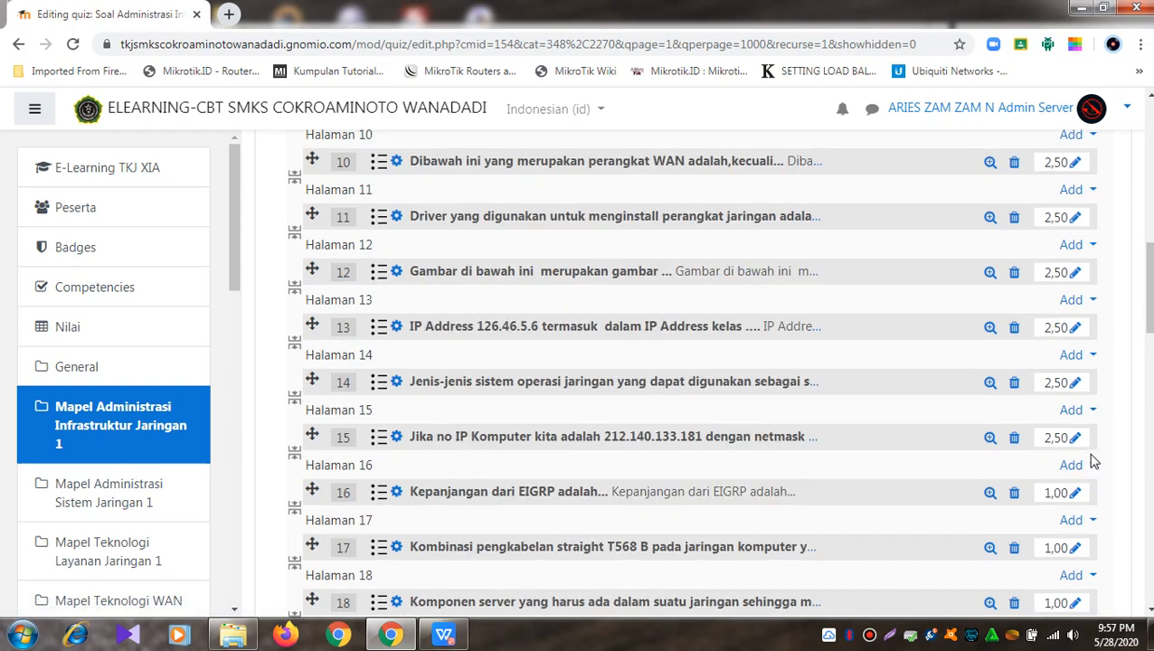
Step: Change the marks of questions 16 through 19 from 1,00 to 2,50
{"action": "scroll", "coordinate": [1092, 462], "scroll_direction": "down", "scroll_amount": 2}
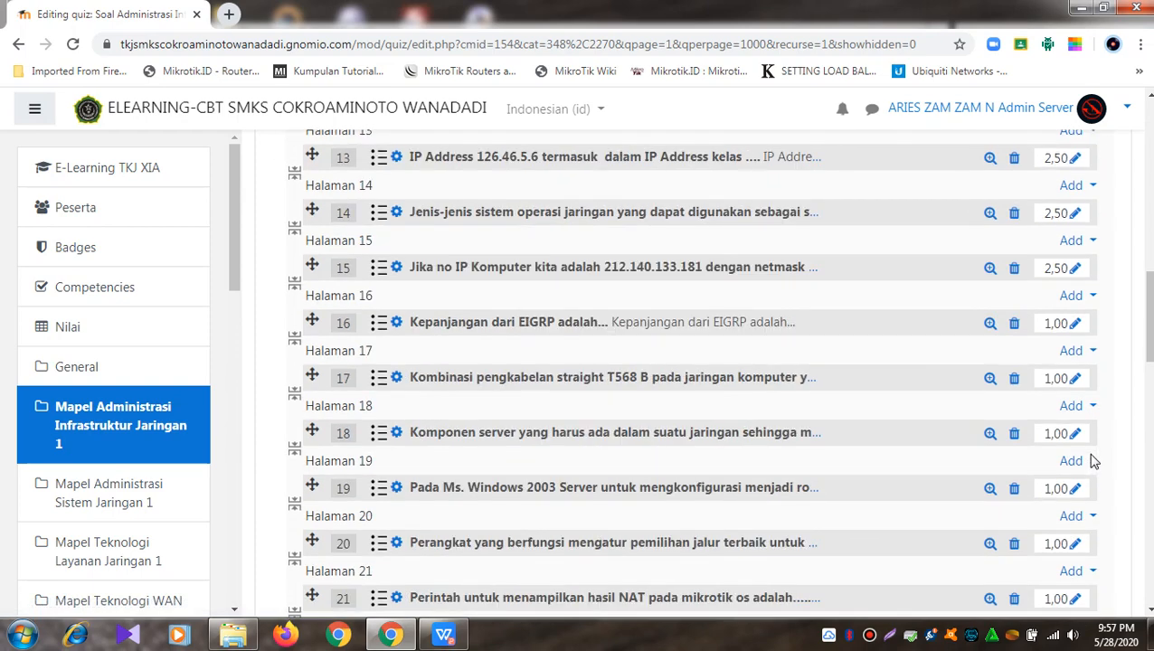
{"action": "left_click", "coordinate": [1076, 324]}
{"action": "type", "text": "2,5"}
{"action": "key", "text": "Return"}
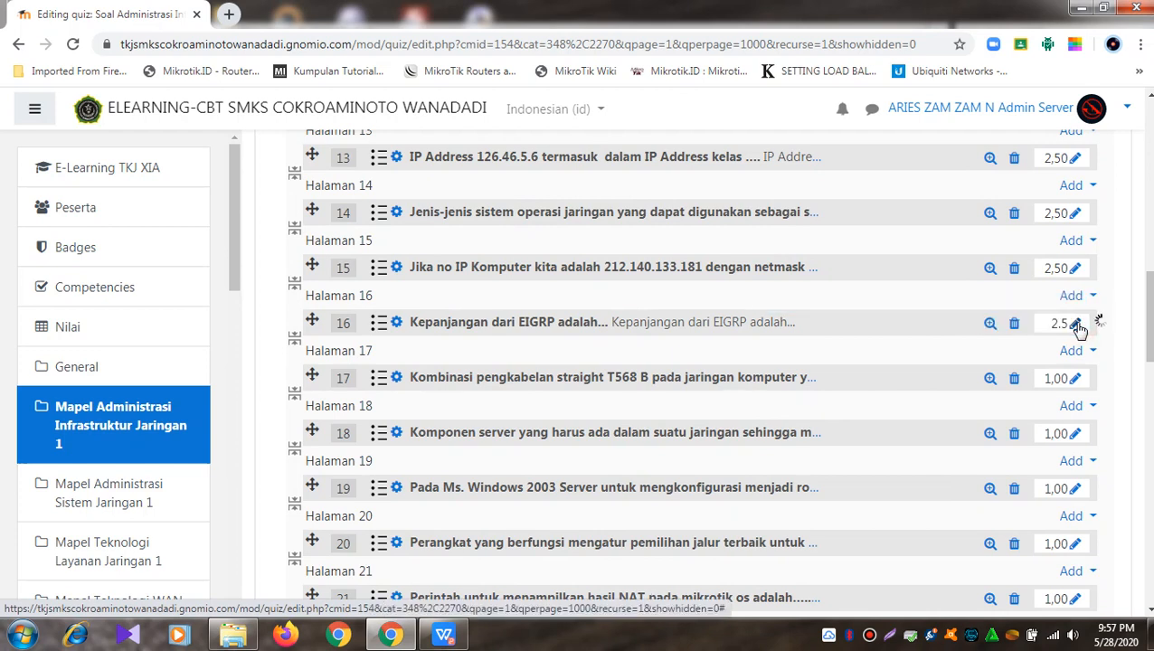
{"action": "left_click", "coordinate": [1075, 379]}
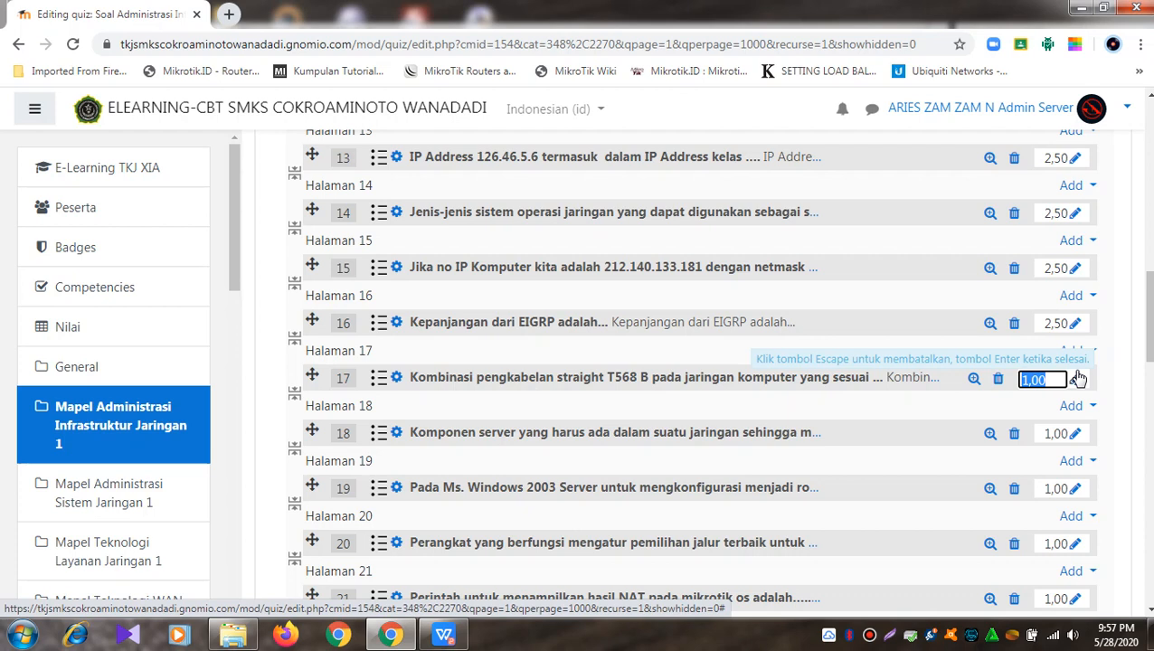
{"action": "type", "text": "2.5"}
{"action": "key", "text": "Return"}
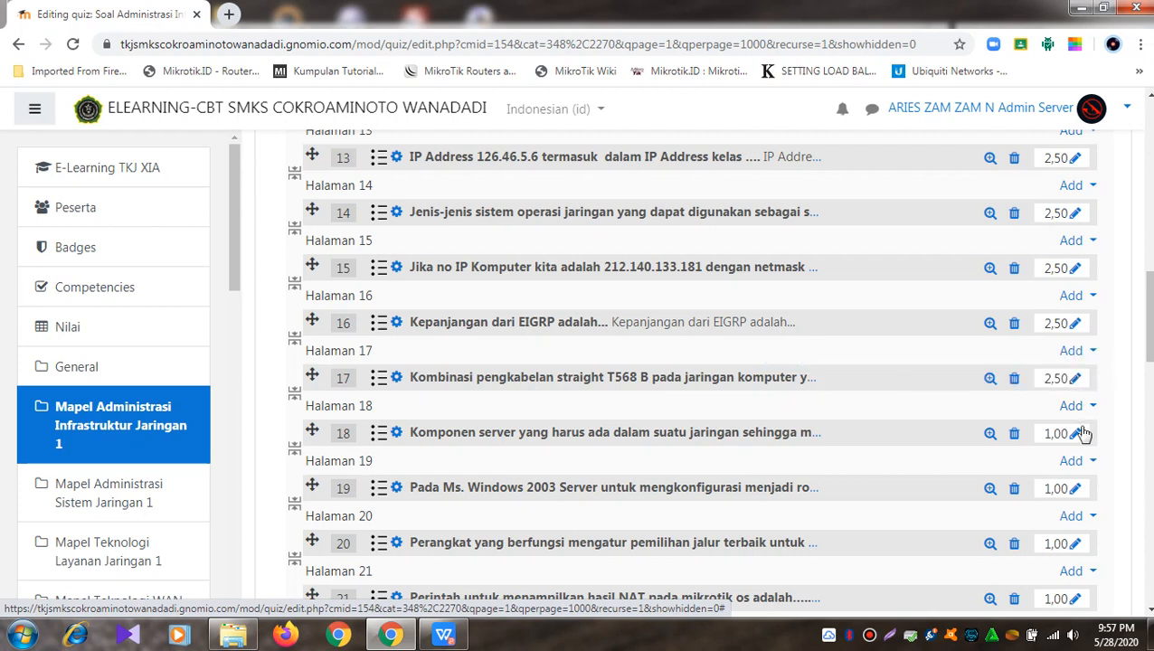
{"action": "left_click", "coordinate": [1078, 430]}
{"action": "left_click", "coordinate": [1078, 435]}
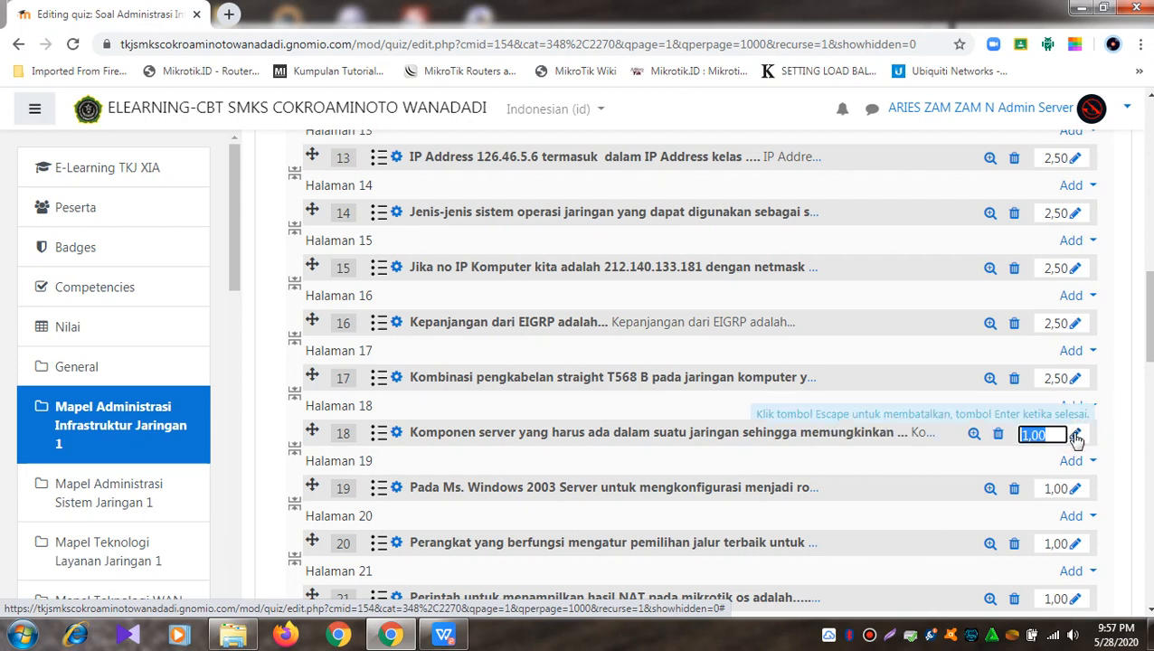
{"action": "type", "text": "2.5"}
{"action": "key", "text": "Return"}
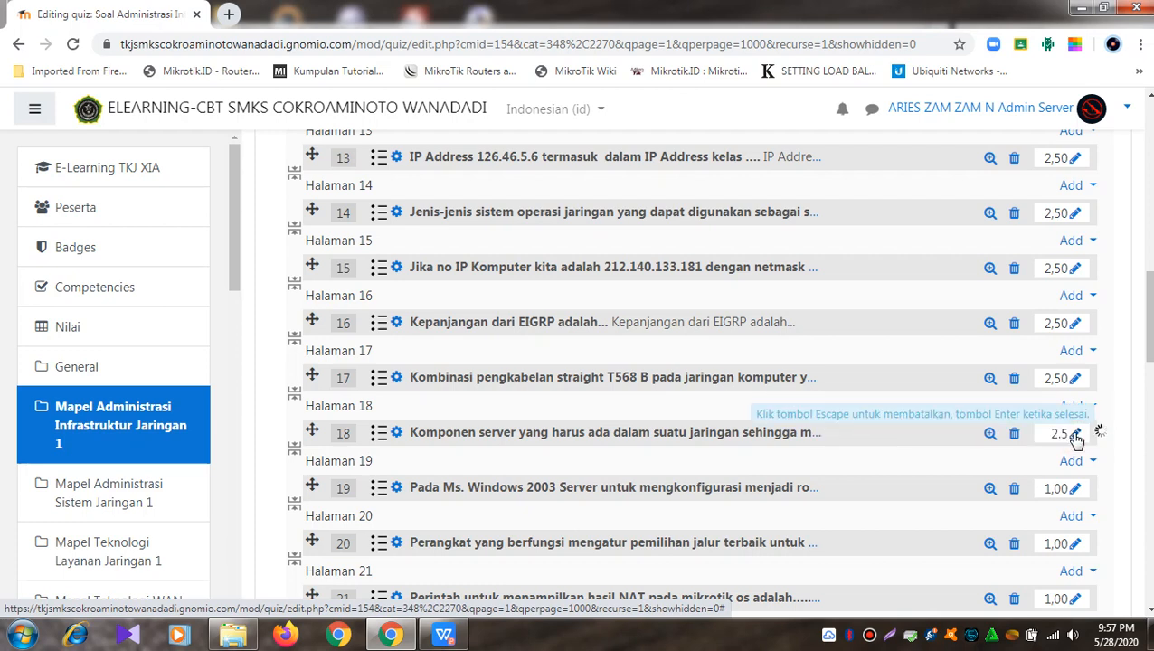
{"action": "left_click", "coordinate": [1078, 486]}
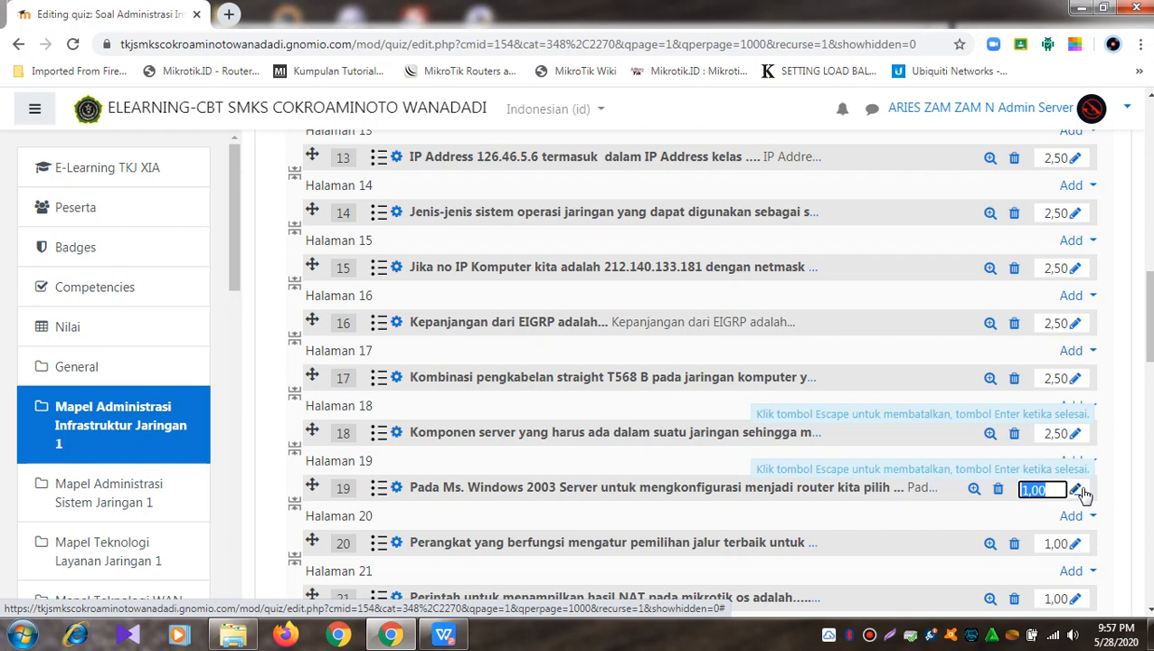
{"action": "type", "text": "2.5"}
{"action": "key", "text": "Return"}
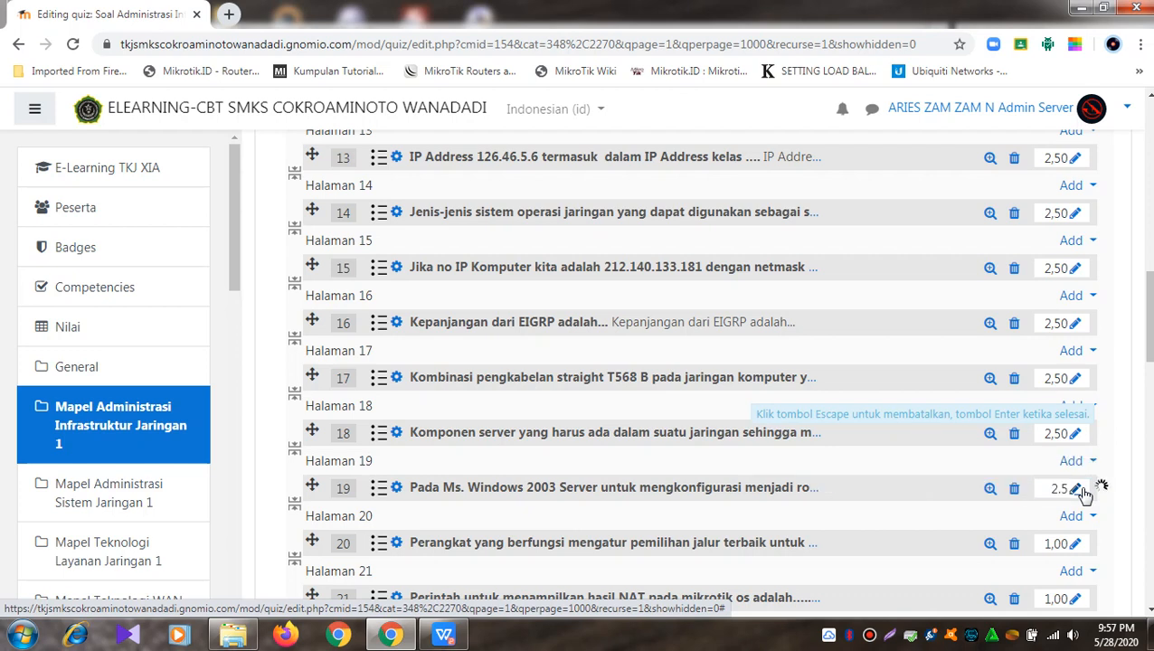
Step: Set questions 20 through 24 to 2,50 marks each
{"action": "left_click", "coordinate": [1078, 544]}
{"action": "type", "text": "2.5"}
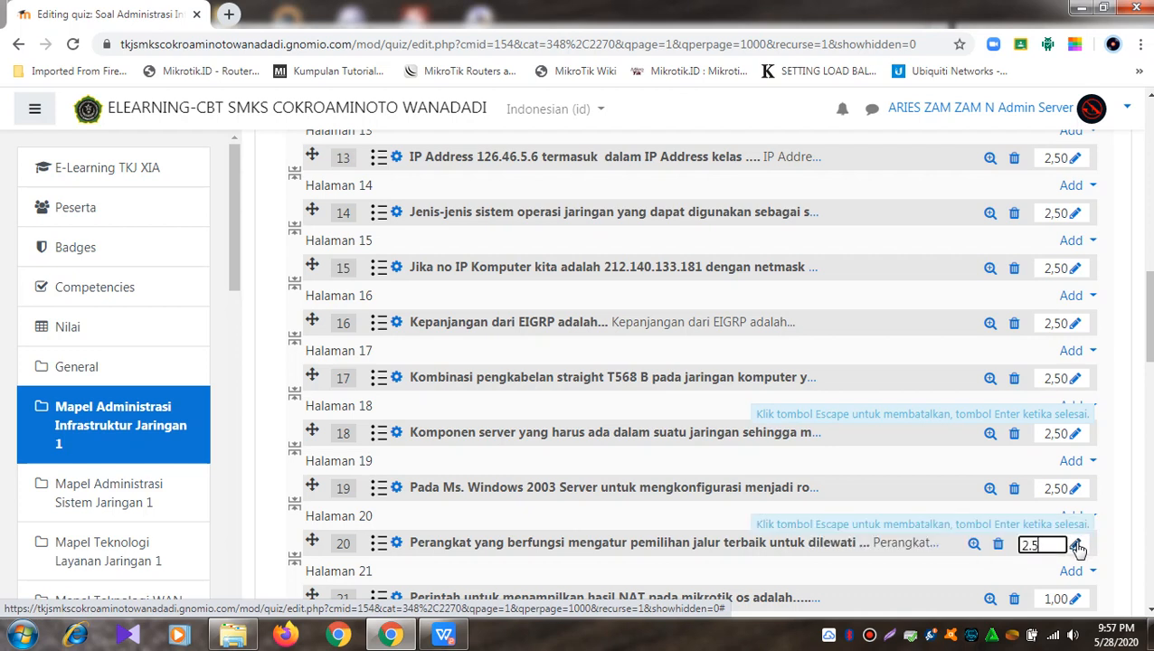
{"action": "key", "text": "Return"}
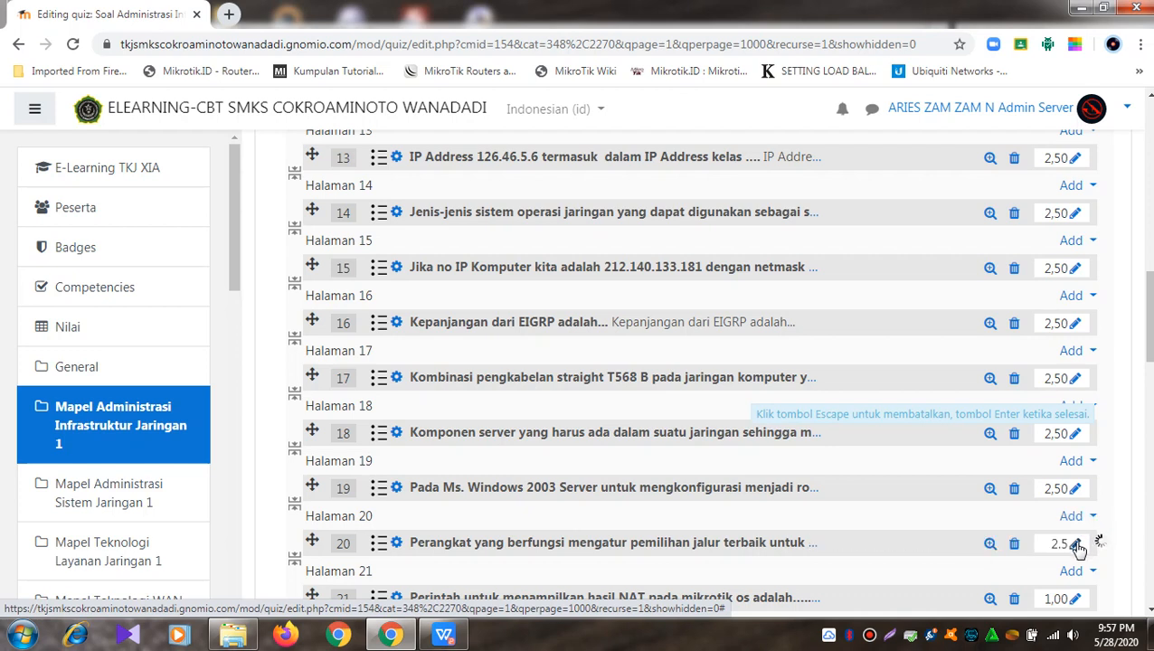
{"action": "scroll", "coordinate": [1078, 549], "scroll_direction": "down", "scroll_amount": 2}
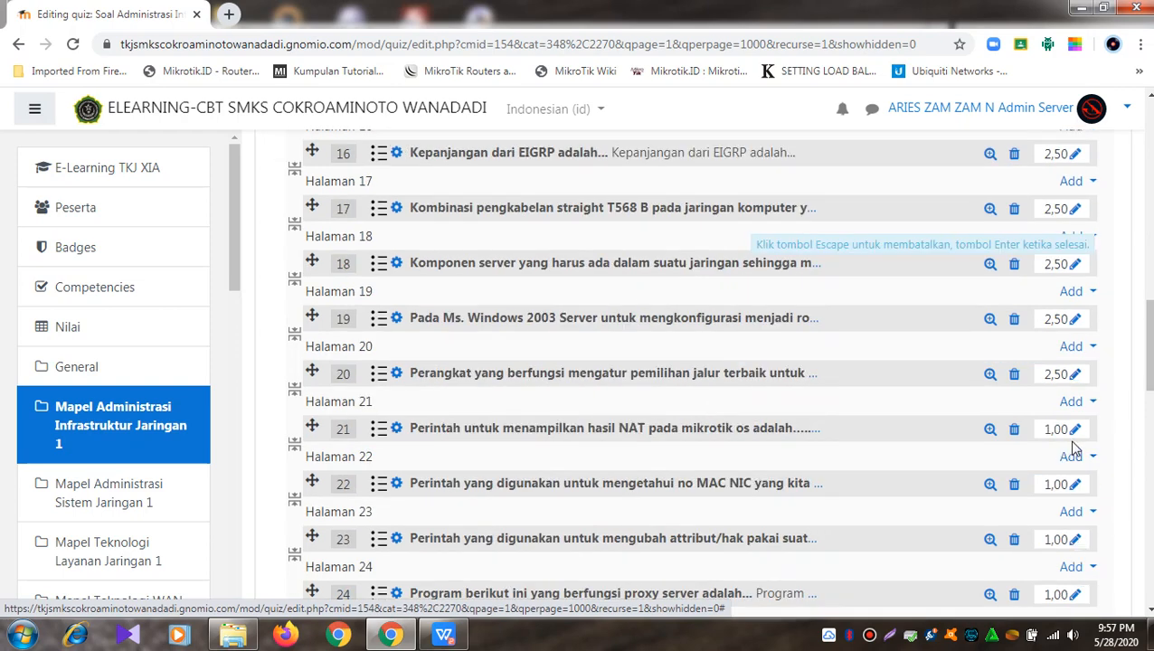
{"action": "scroll", "coordinate": [1078, 437], "scroll_direction": "down", "scroll_amount": 1}
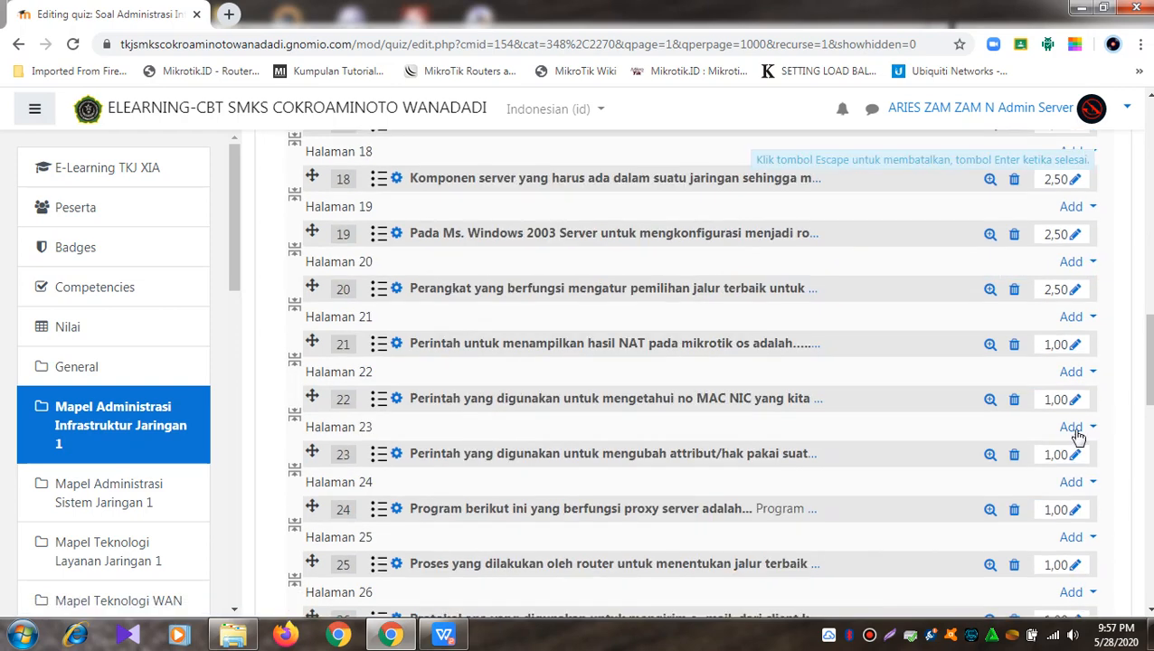
{"action": "left_click", "coordinate": [1076, 345]}
{"action": "type", "text": "2.5"}
{"action": "key", "text": "Return"}
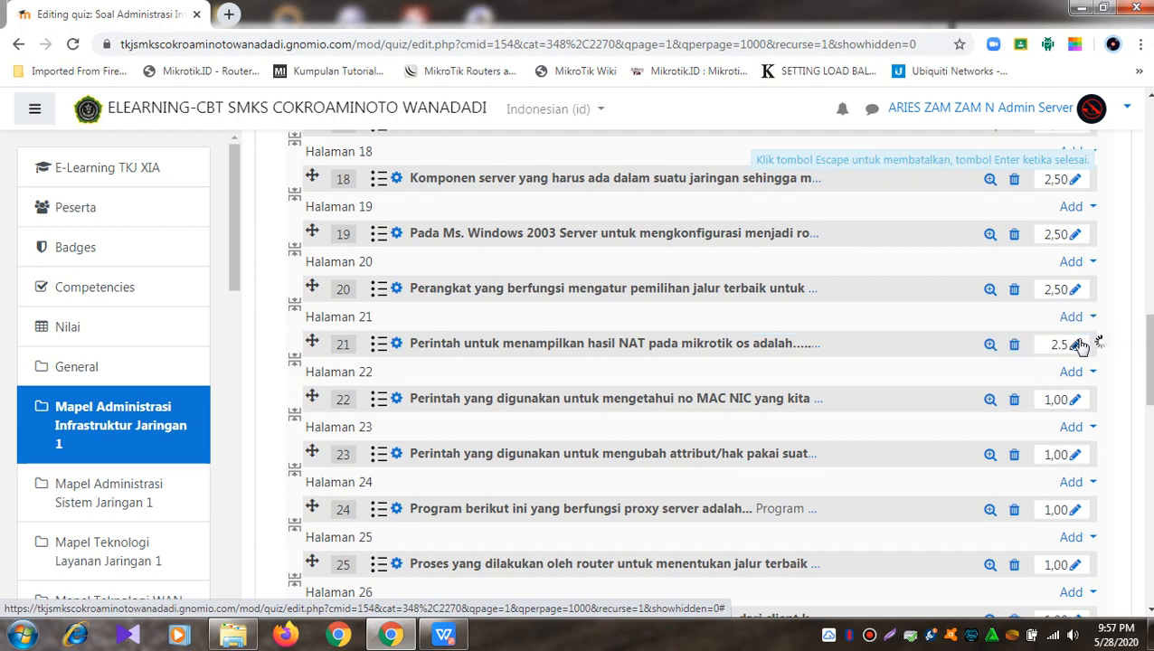
{"action": "left_click", "coordinate": [1076, 401]}
{"action": "type", "text": "2"}
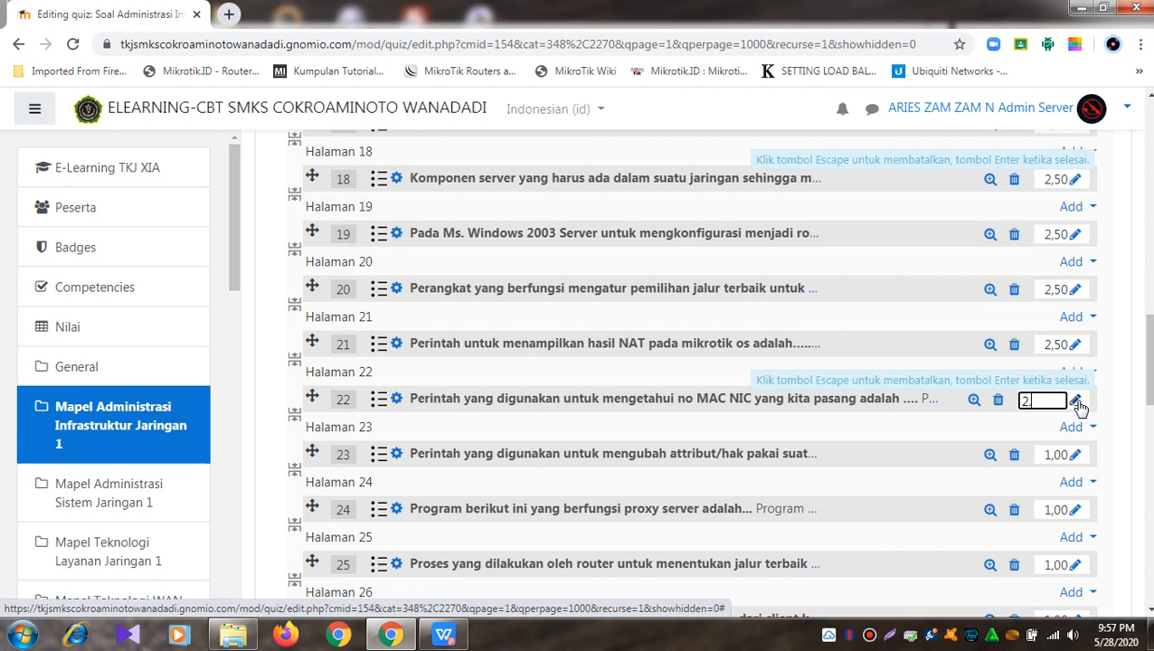
{"action": "type", "text": ".5"}
{"action": "key", "text": "Return"}
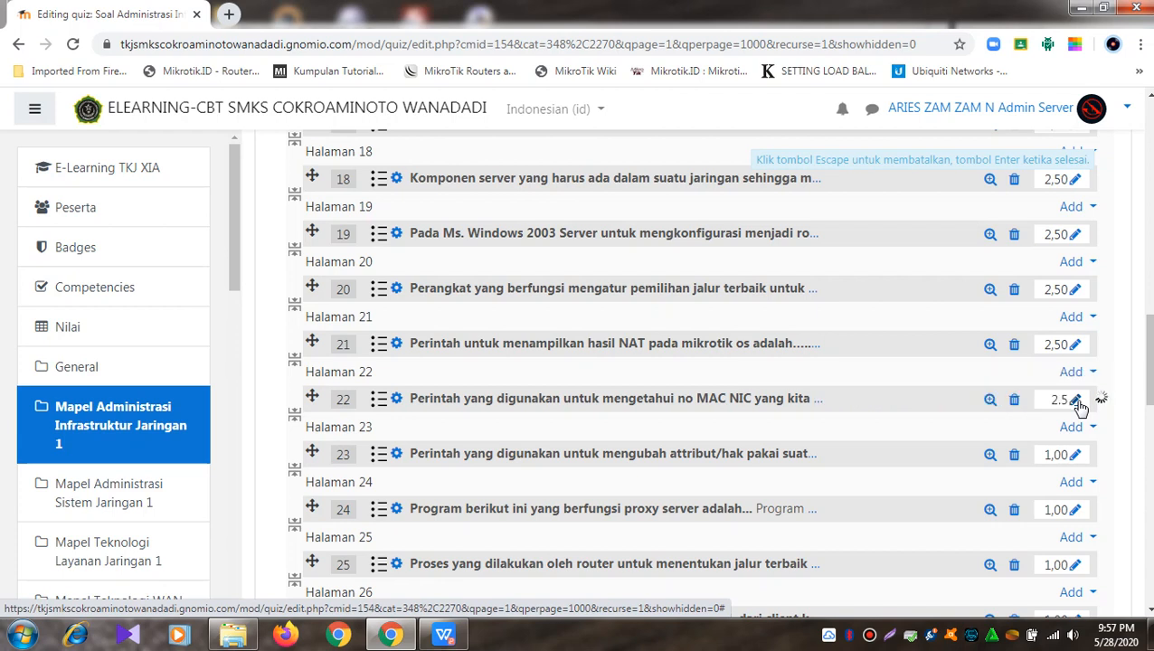
{"action": "left_click", "coordinate": [1082, 456]}
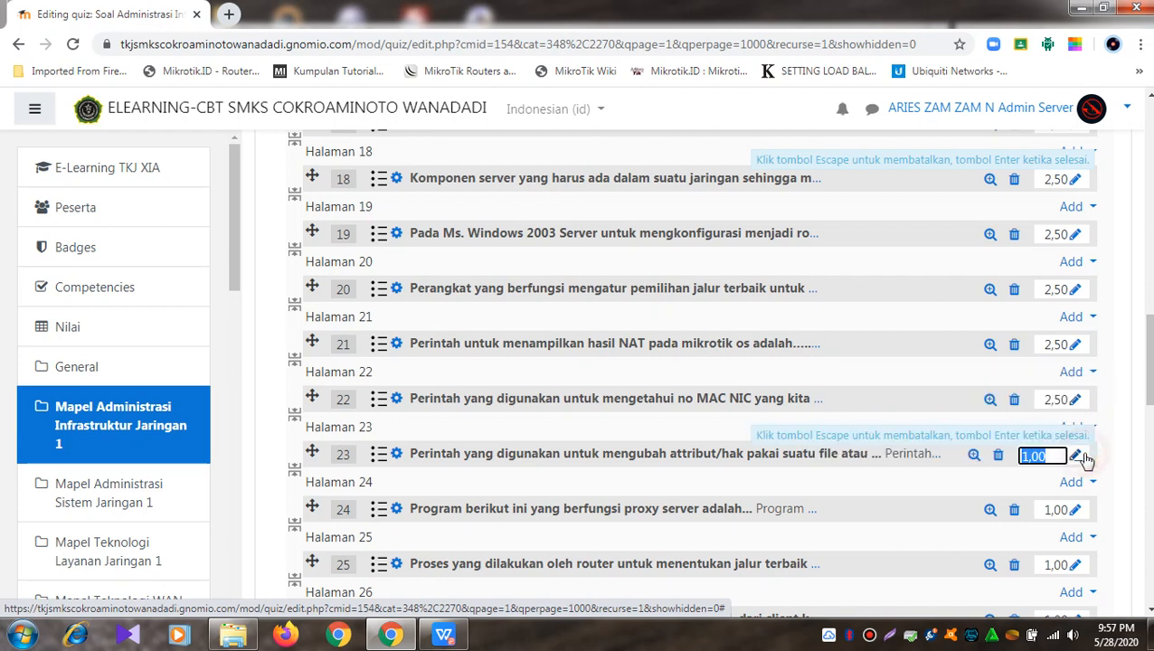
{"action": "type", "text": "2.5"}
{"action": "key", "text": "Return"}
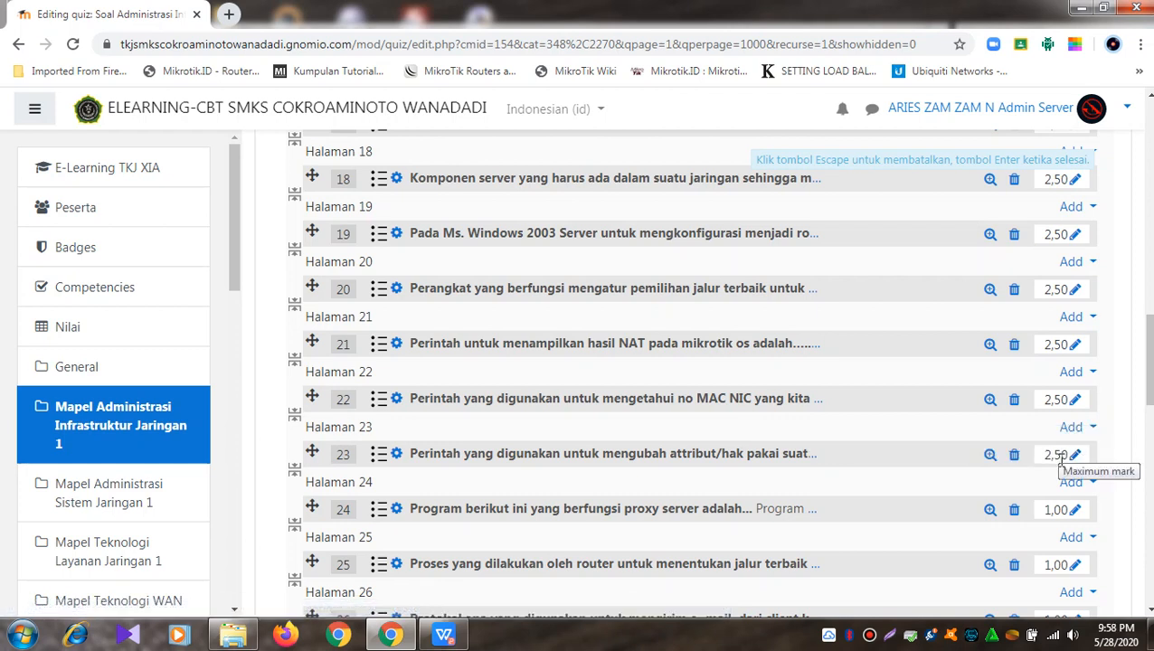
{"action": "left_click", "coordinate": [1076, 510]}
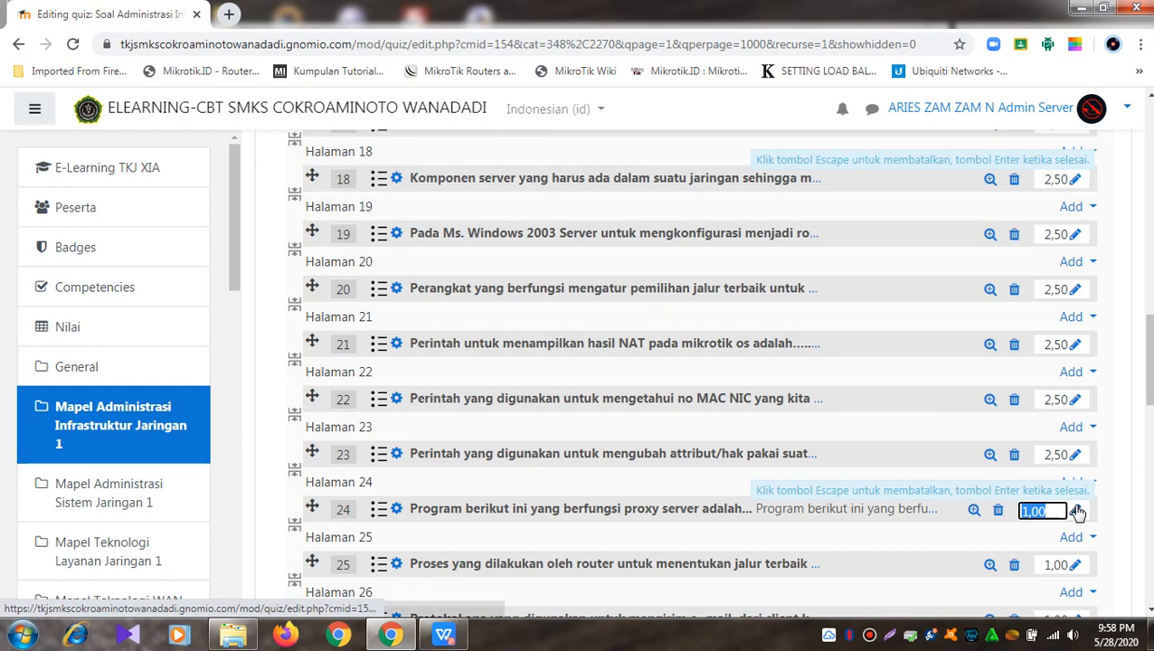
{"action": "type", "text": "2.5"}
{"action": "key", "text": "Return"}
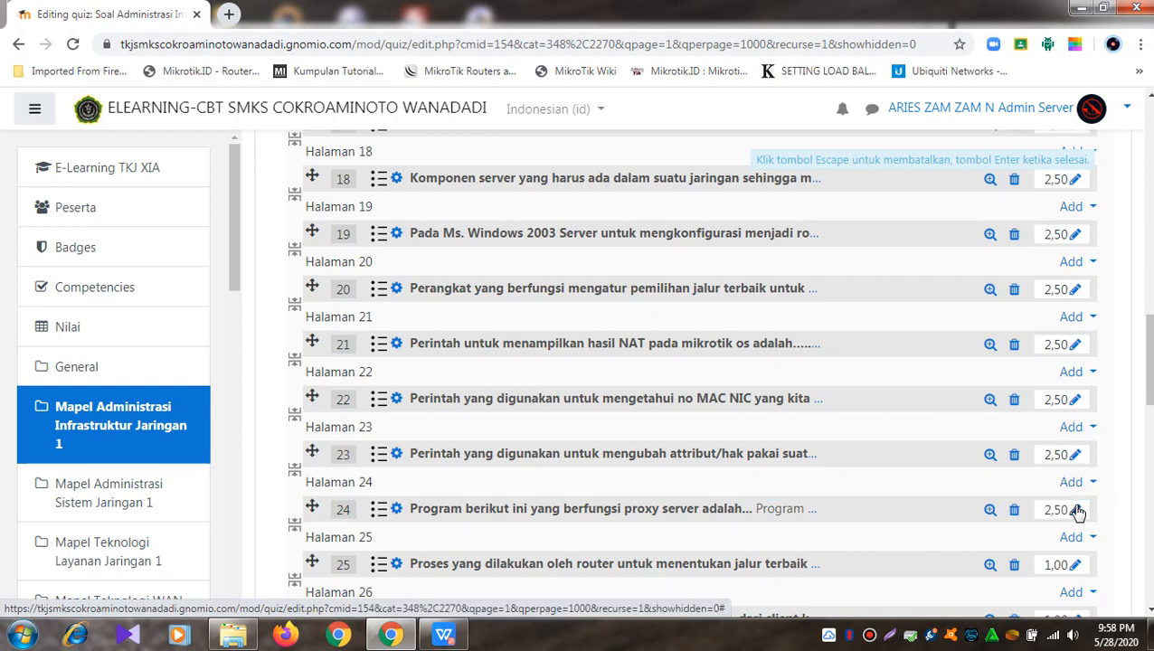
Step: Set questions 25 through 29 to 2,50 marks each
{"action": "scroll", "coordinate": [1077, 512], "scroll_direction": "down", "scroll_amount": 3}
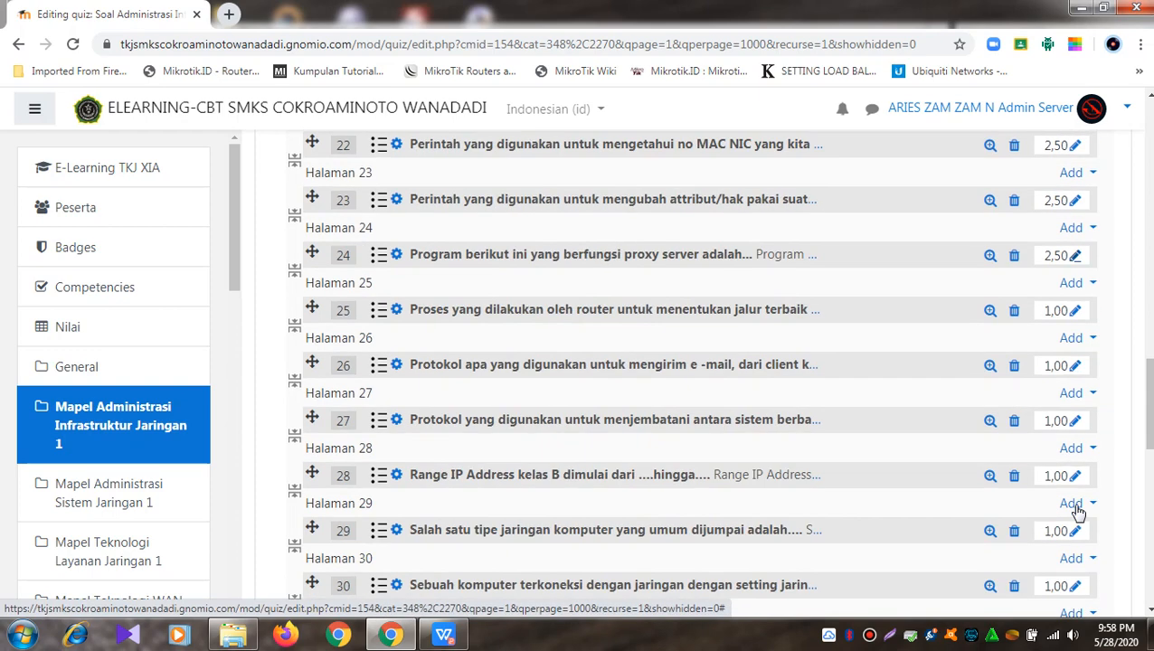
{"action": "left_click", "coordinate": [1077, 311]}
{"action": "type", "text": "2"}
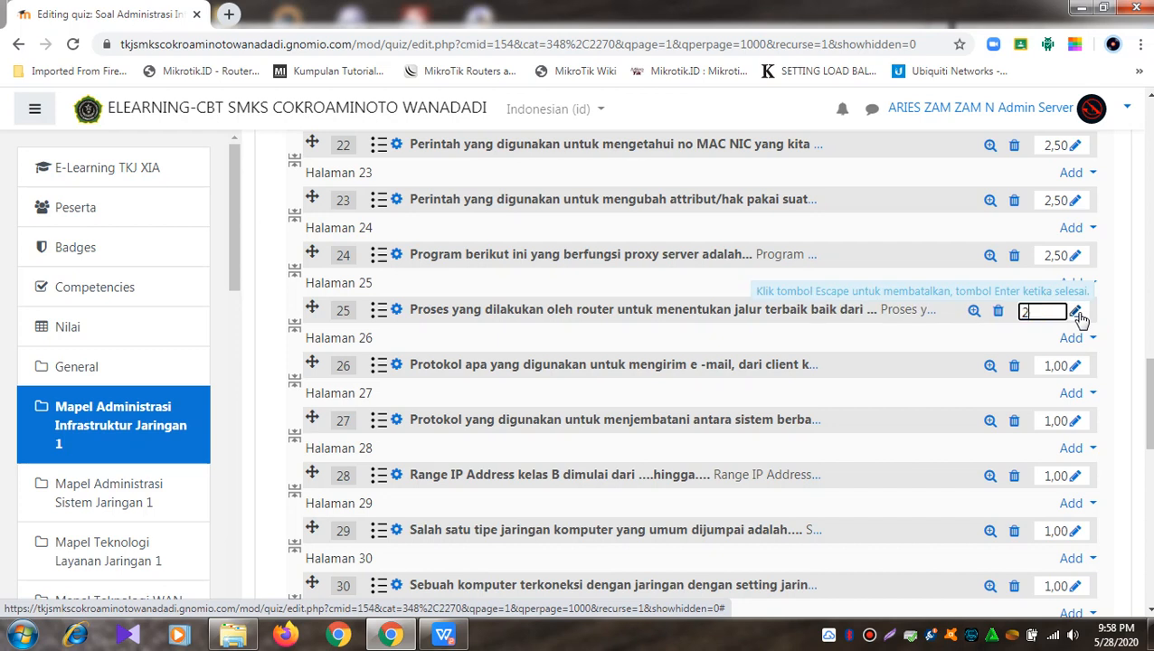
{"action": "type", "text": ".5"}
{"action": "key", "text": "Return"}
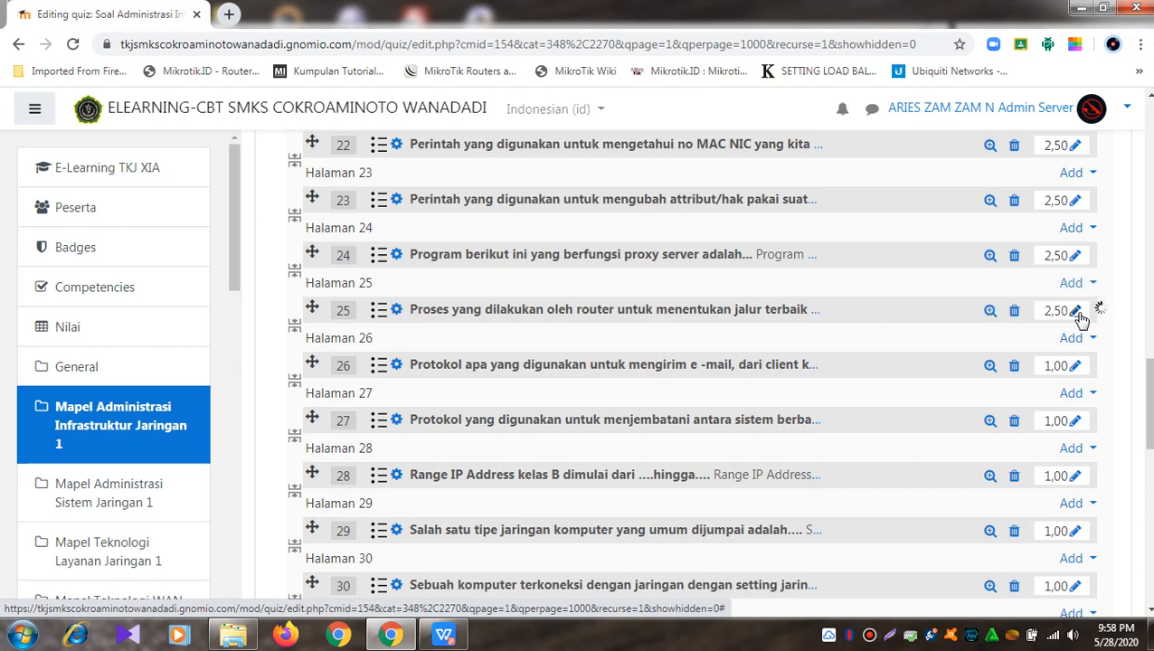
{"action": "left_click", "coordinate": [1076, 365]}
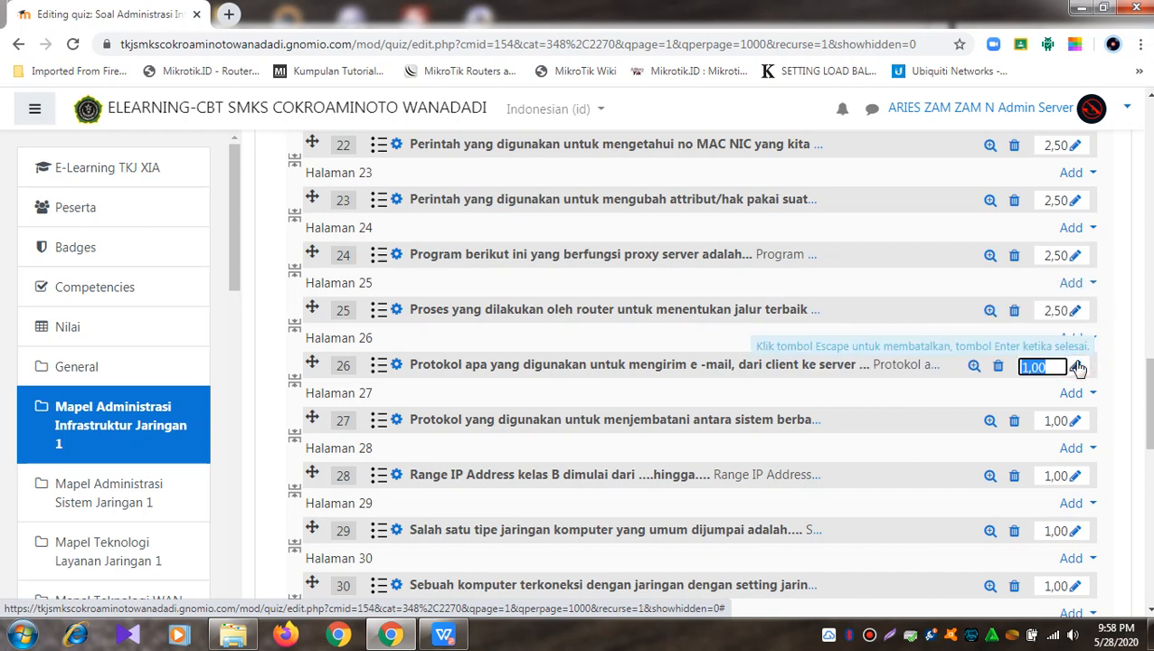
{"action": "type", "text": "2"}
{"action": "key", "text": "Return"}
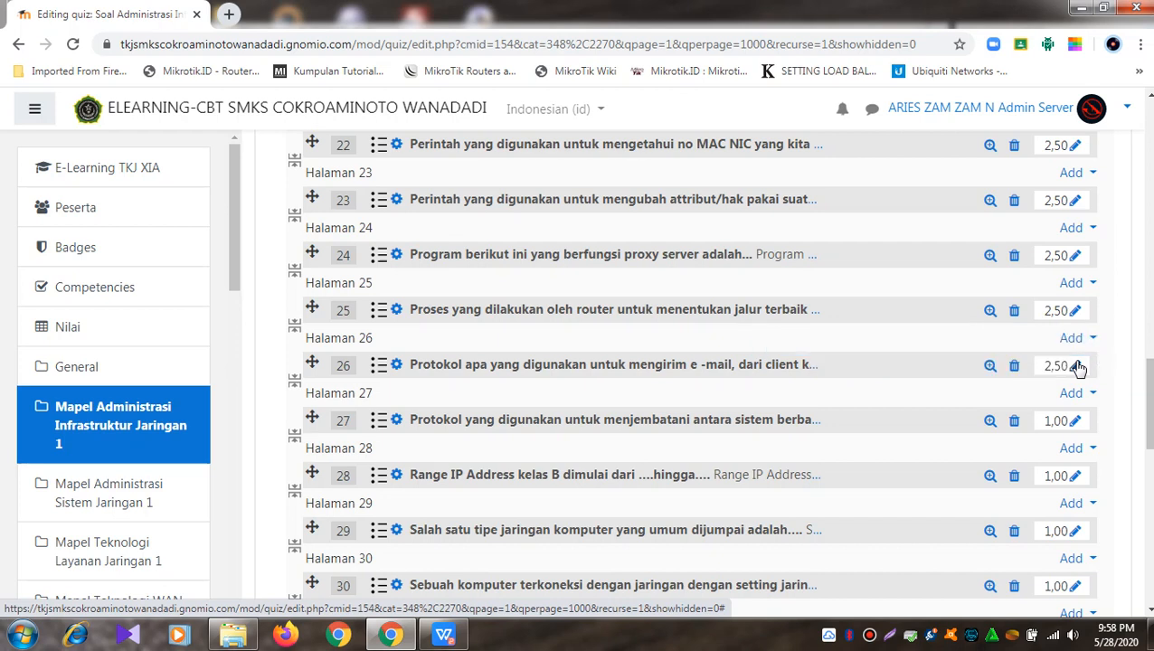
{"action": "left_click", "coordinate": [1076, 422]}
{"action": "type", "text": "2.5"}
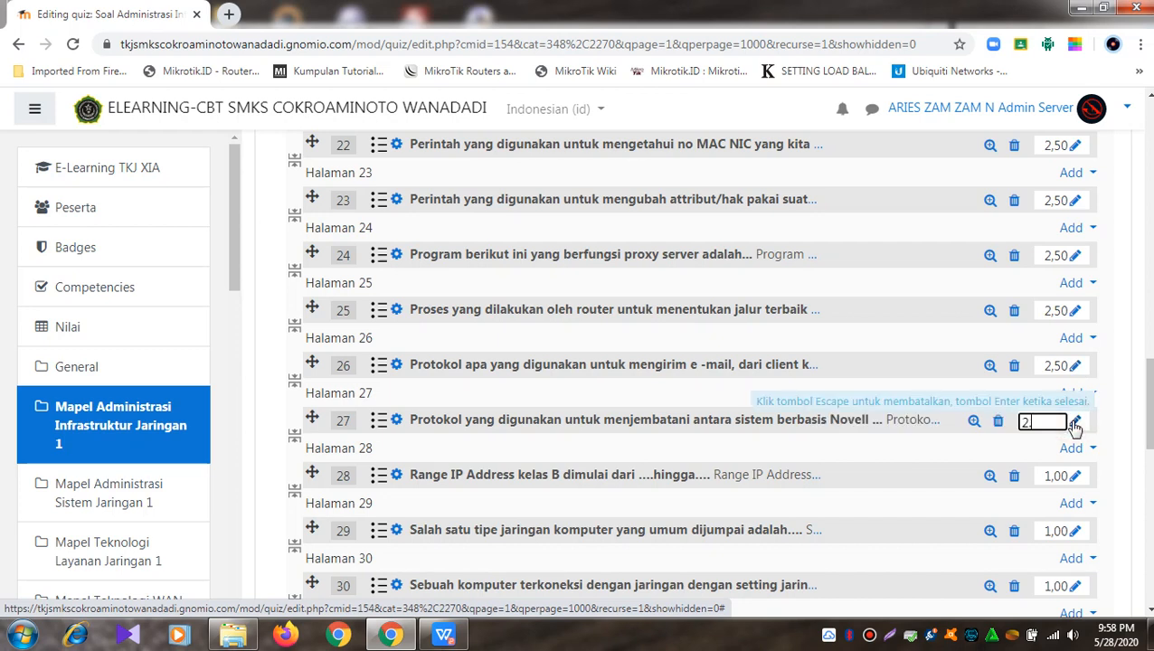
{"action": "key", "text": "Return"}
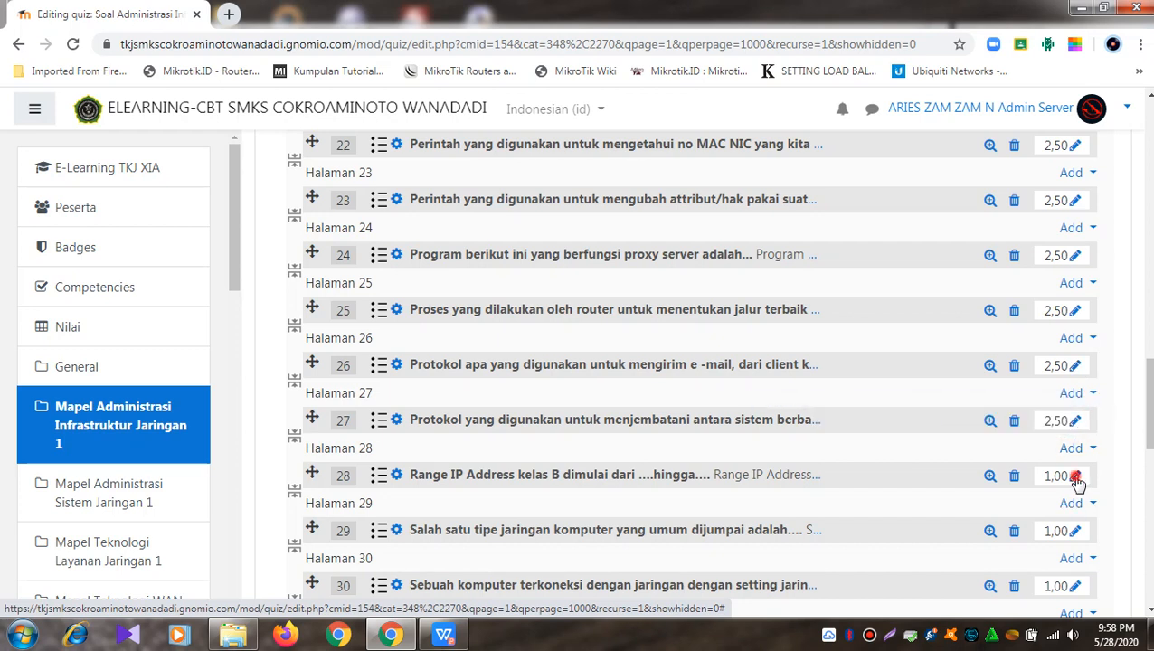
{"action": "left_click", "coordinate": [1076, 477]}
{"action": "type", "text": "2.5"}
{"action": "key", "text": "Return"}
{"action": "left_click", "coordinate": [1075, 532]}
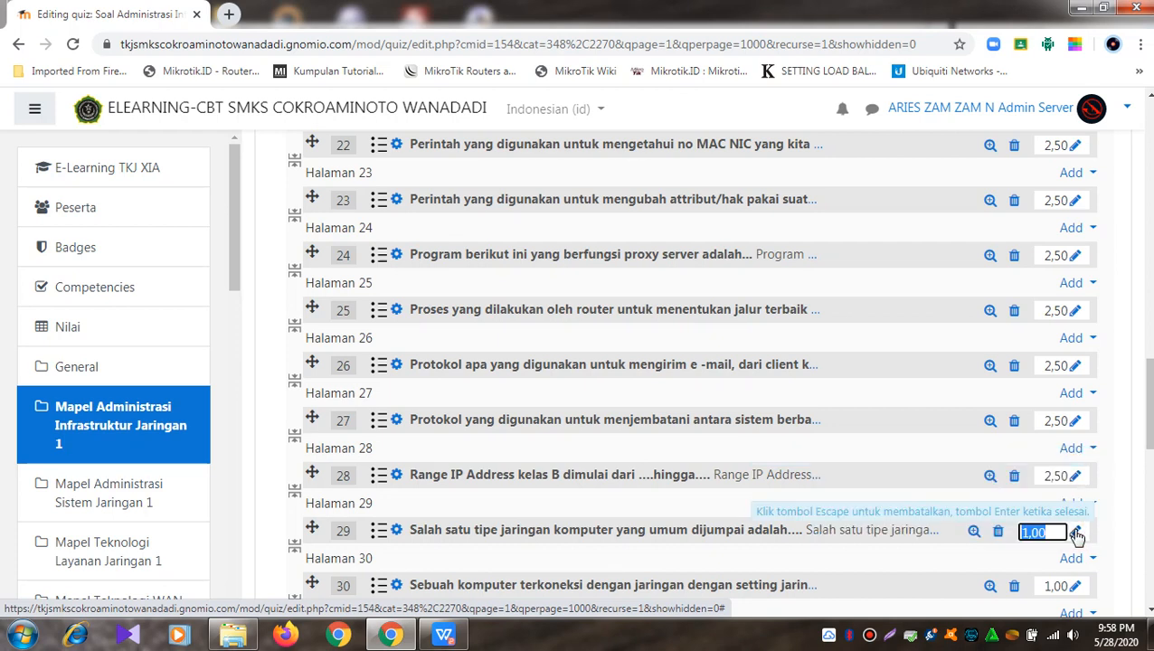
{"action": "type", "text": "2.5"}
{"action": "key", "text": "Return"}
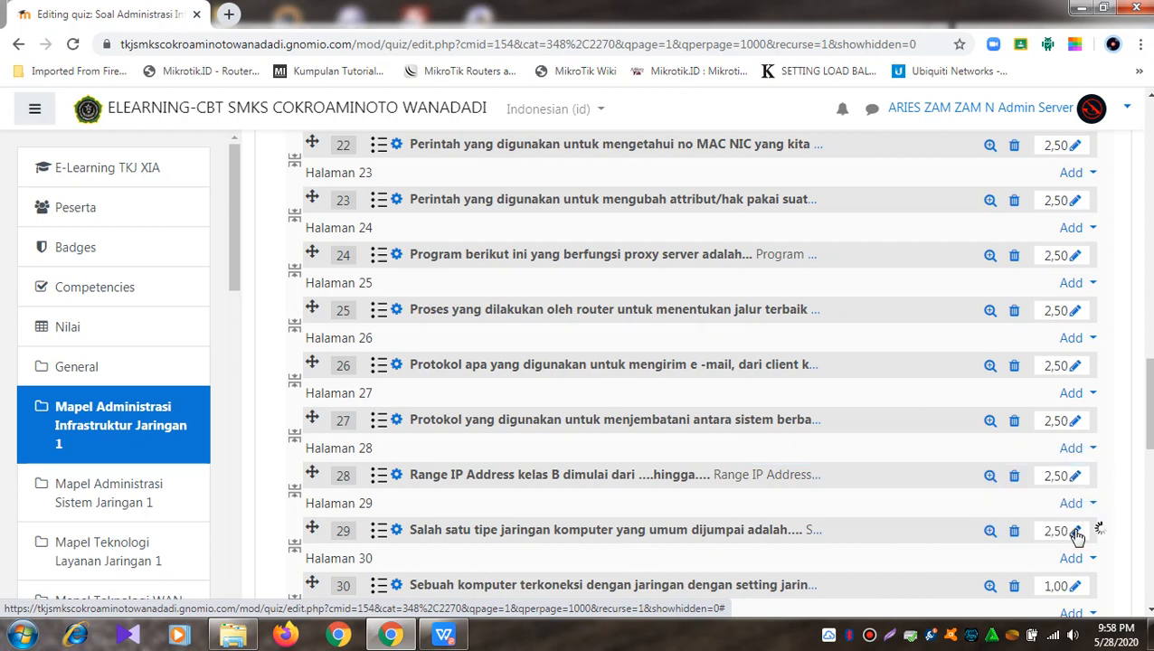
Step: Change the marks of questions 30 through 33 from 1,00 to 2,50
{"action": "scroll", "coordinate": [1078, 536], "scroll_direction": "down", "scroll_amount": 2}
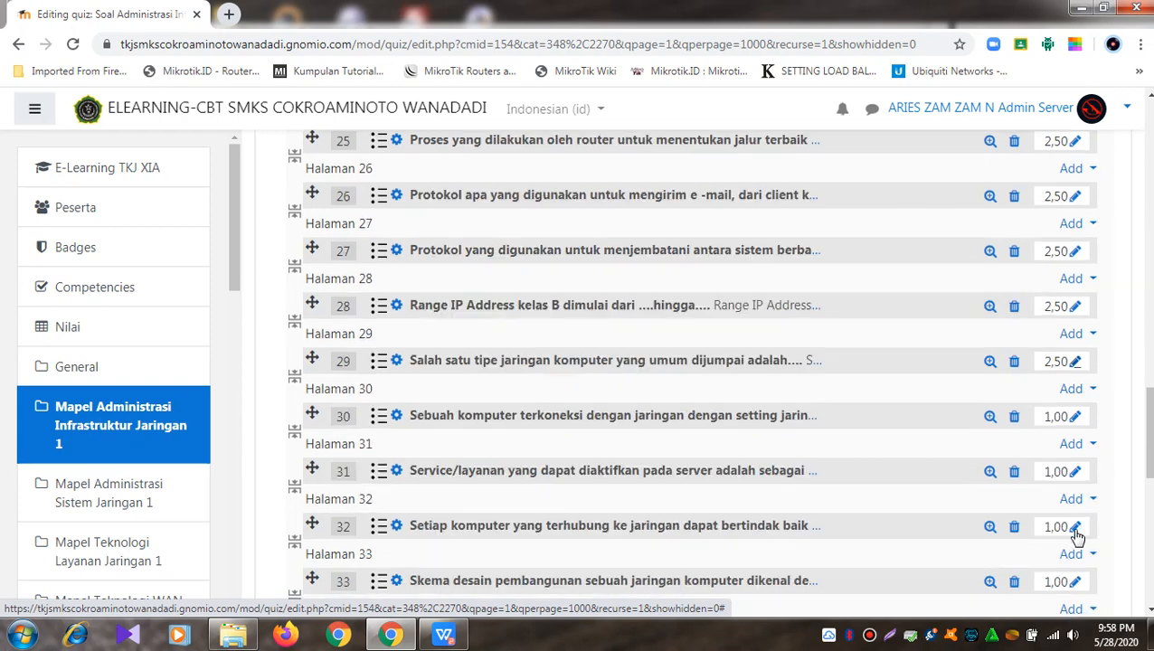
{"action": "left_click", "coordinate": [1077, 417]}
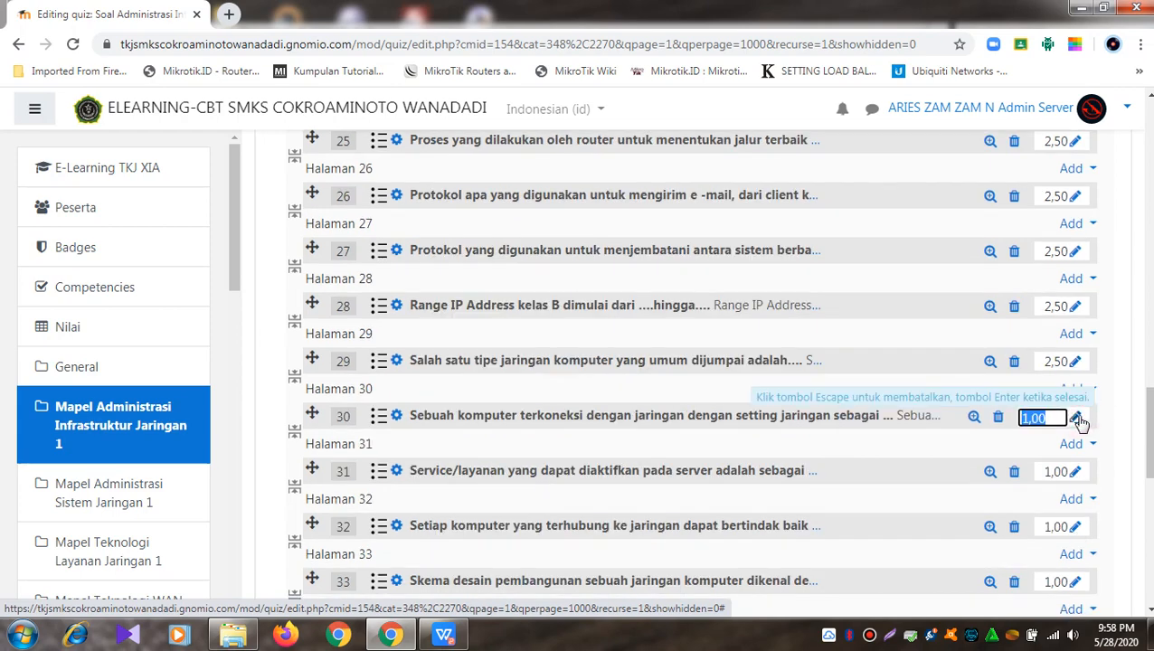
{"action": "type", "text": "2.5"}
{"action": "key", "text": "Return"}
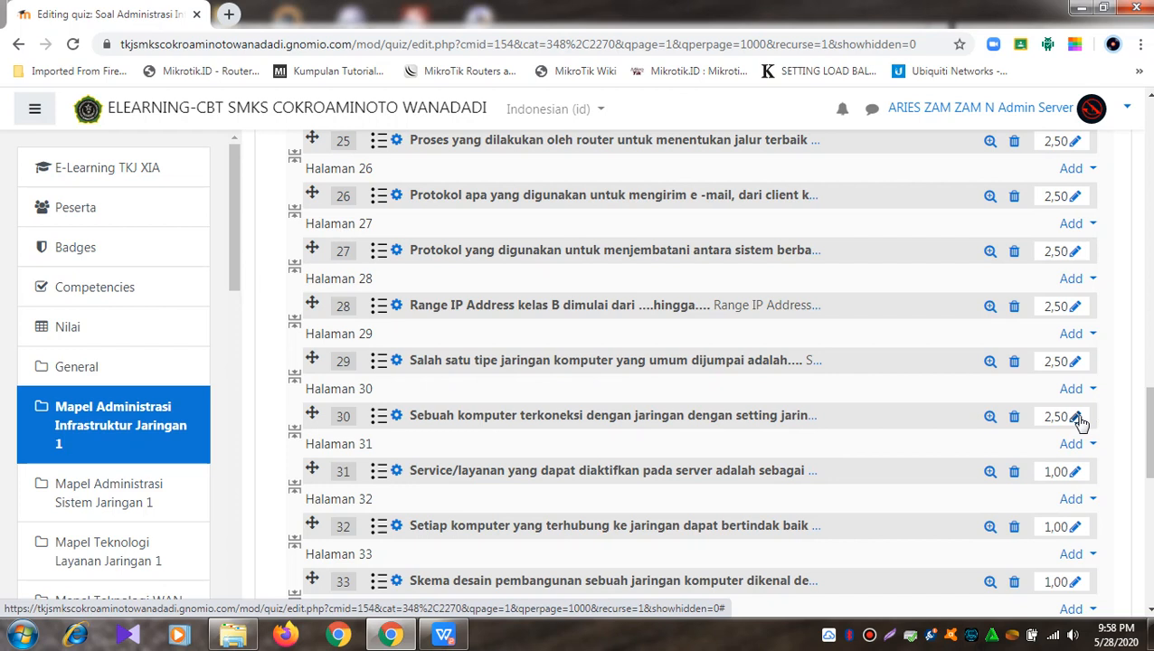
{"action": "left_click", "coordinate": [1076, 472]}
{"action": "left_click", "coordinate": [1078, 474]}
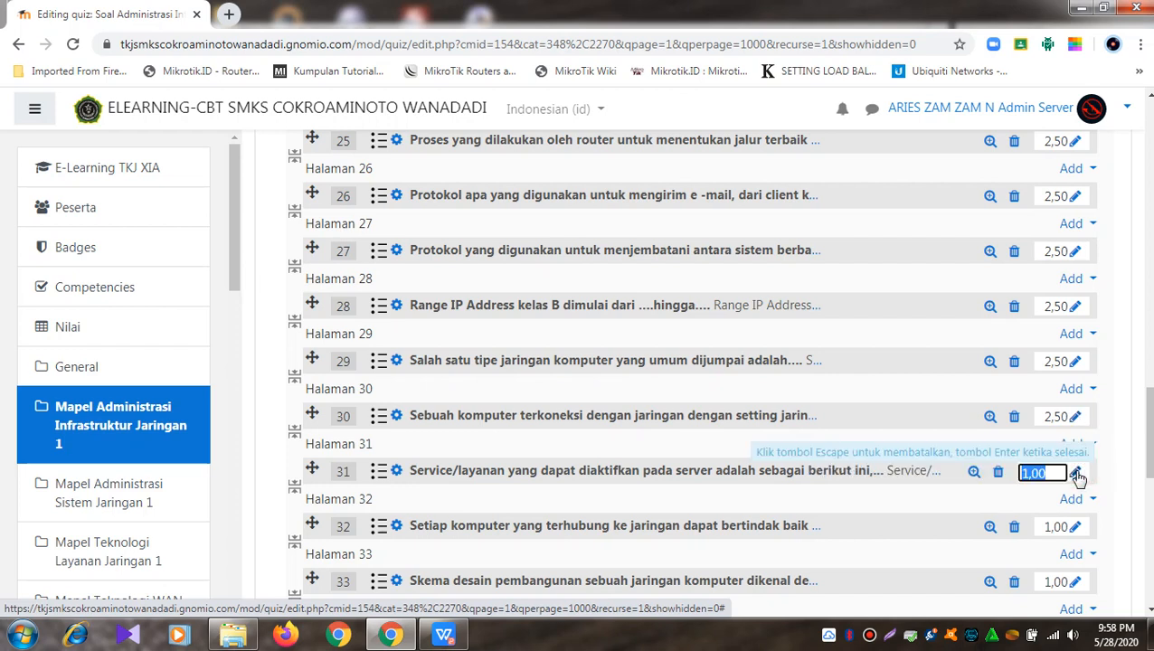
{"action": "type", "text": "2.5"}
{"action": "key", "text": "Return"}
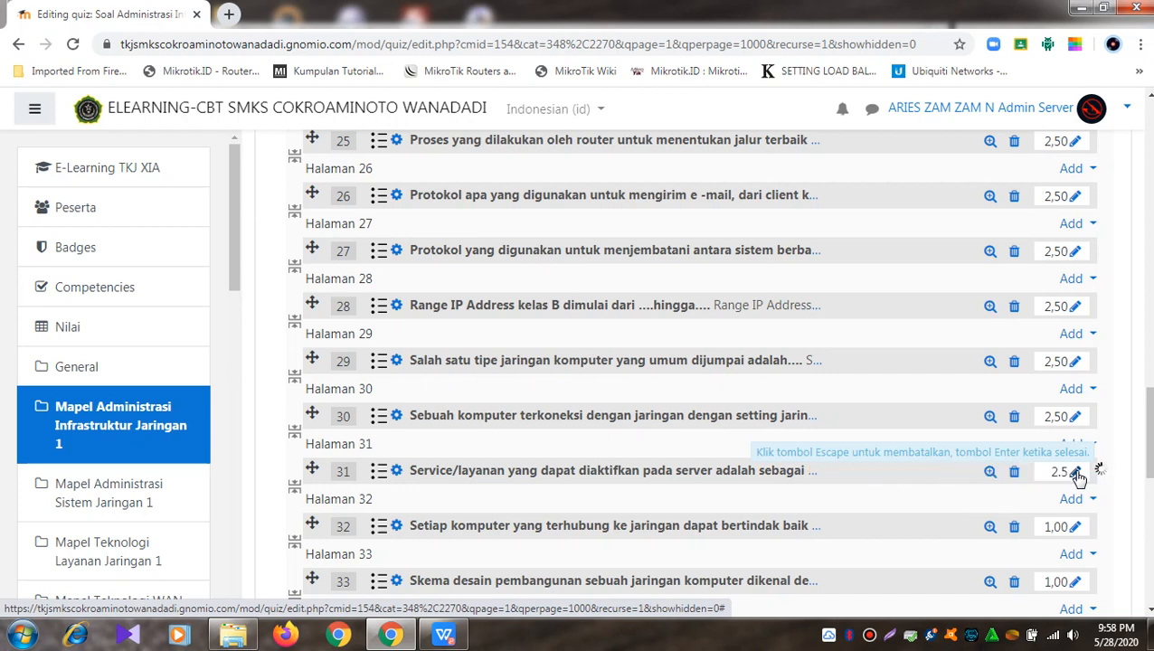
{"action": "left_click", "coordinate": [1074, 528]}
{"action": "type", "text": "2.5"}
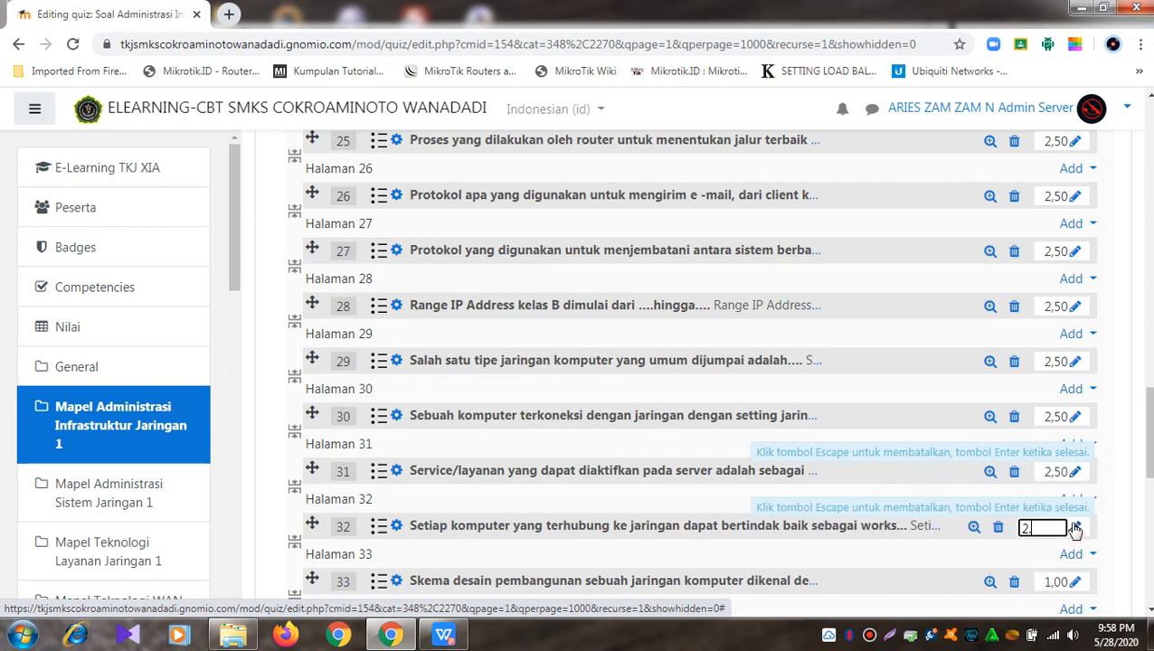
{"action": "key", "text": "Return"}
{"action": "scroll", "coordinate": [1075, 529], "scroll_direction": "down", "scroll_amount": 3}
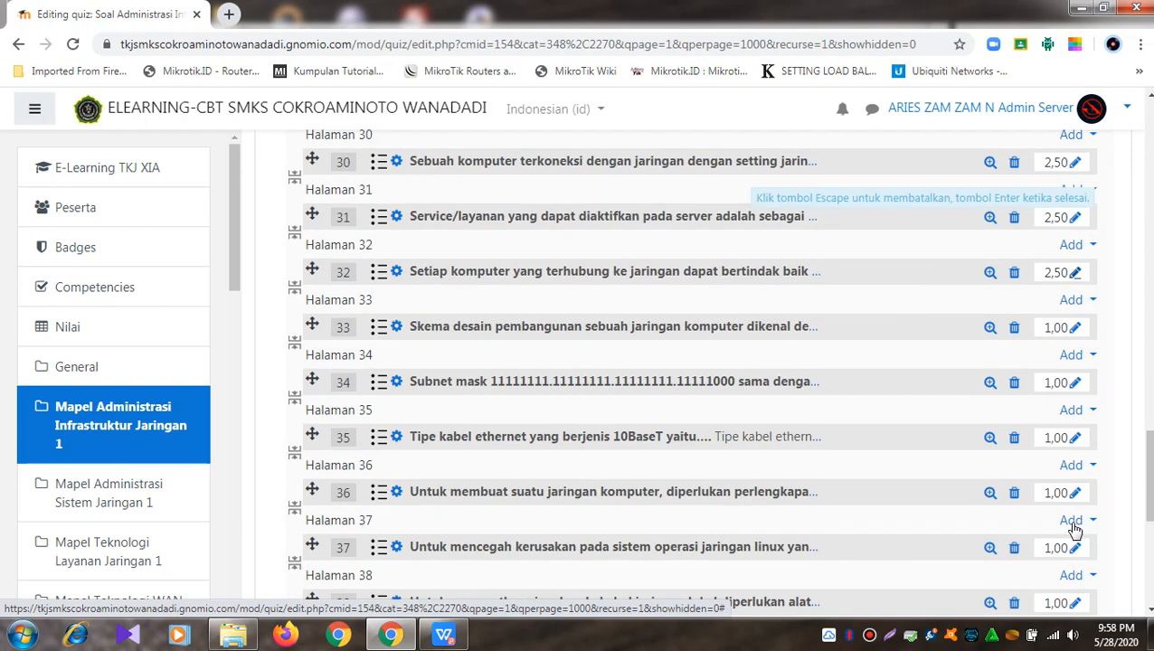
{"action": "left_click", "coordinate": [1076, 327]}
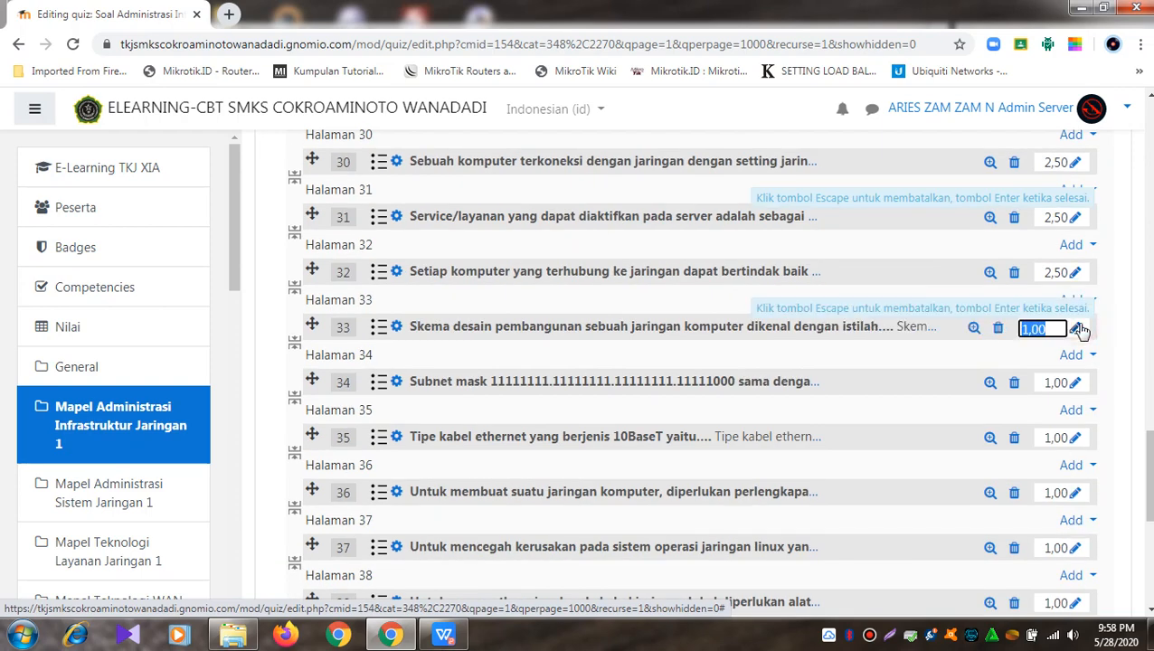
{"action": "type", "text": "2"}
{"action": "key", "text": "Return"}
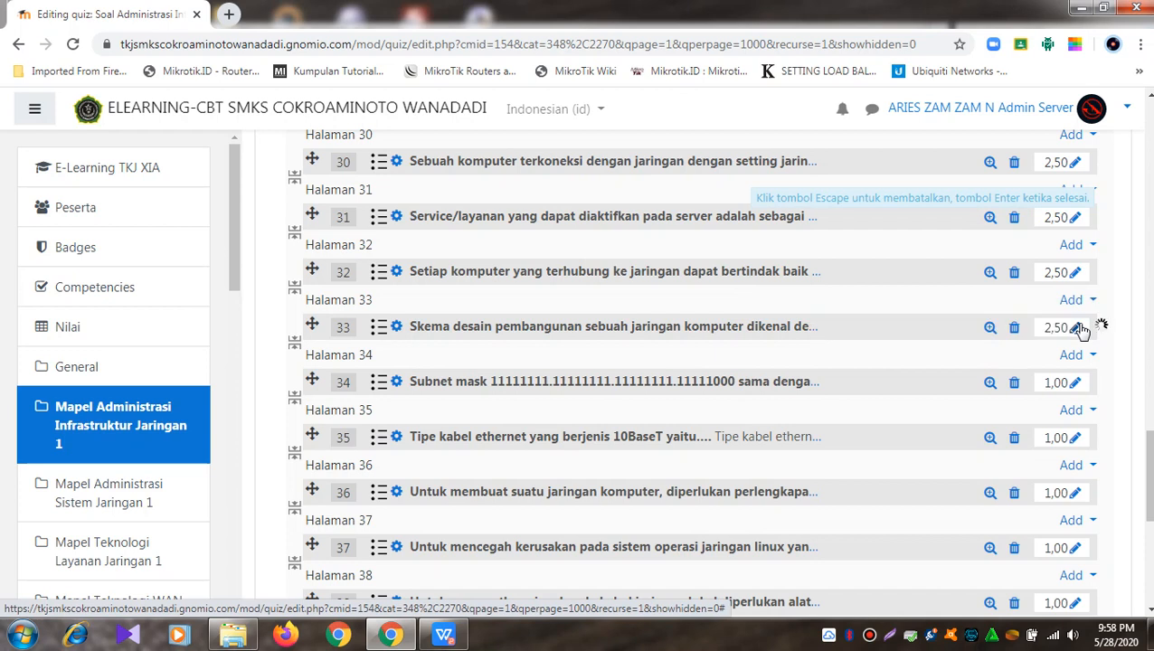
Step: Set questions 34 through 37 to 2,50 marks each
{"action": "left_click", "coordinate": [1077, 383]}
{"action": "left_click", "coordinate": [1077, 383]}
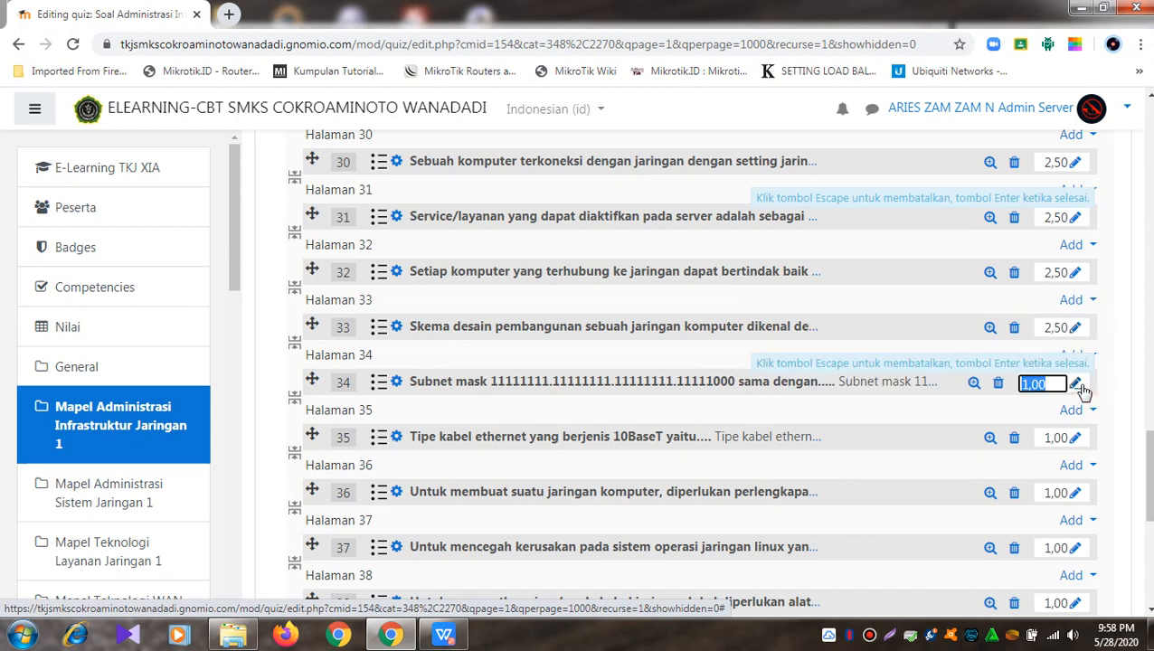
{"action": "type", "text": "2.5"}
{"action": "key", "text": "Return"}
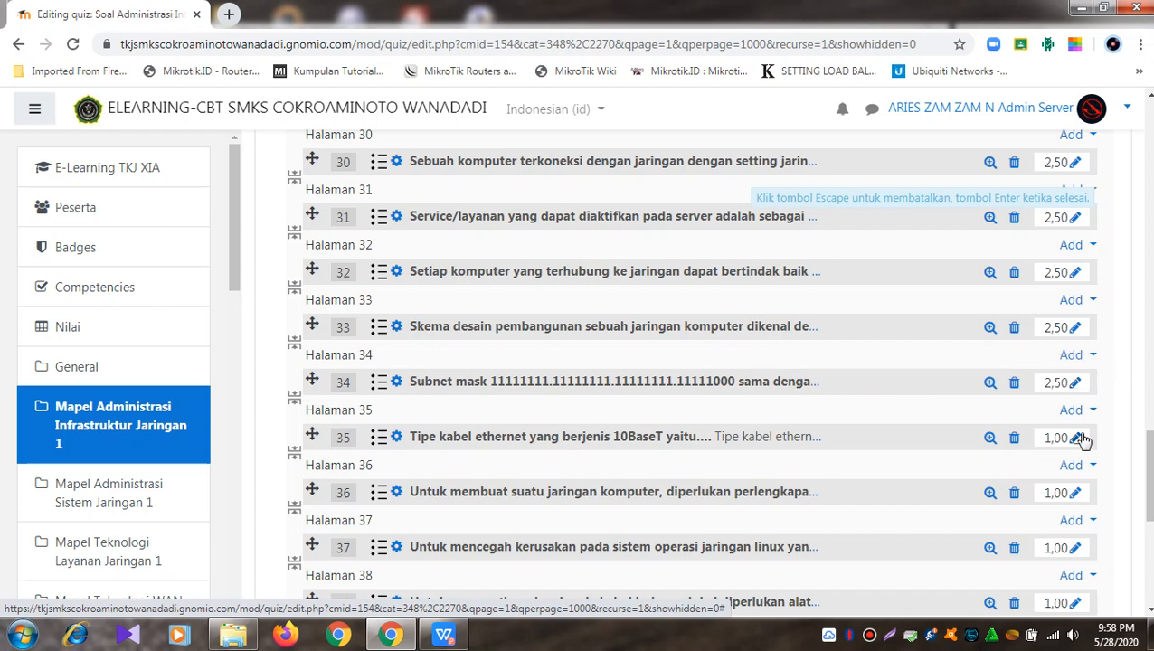
{"action": "left_click", "coordinate": [1077, 439]}
{"action": "type", "text": "2.5"}
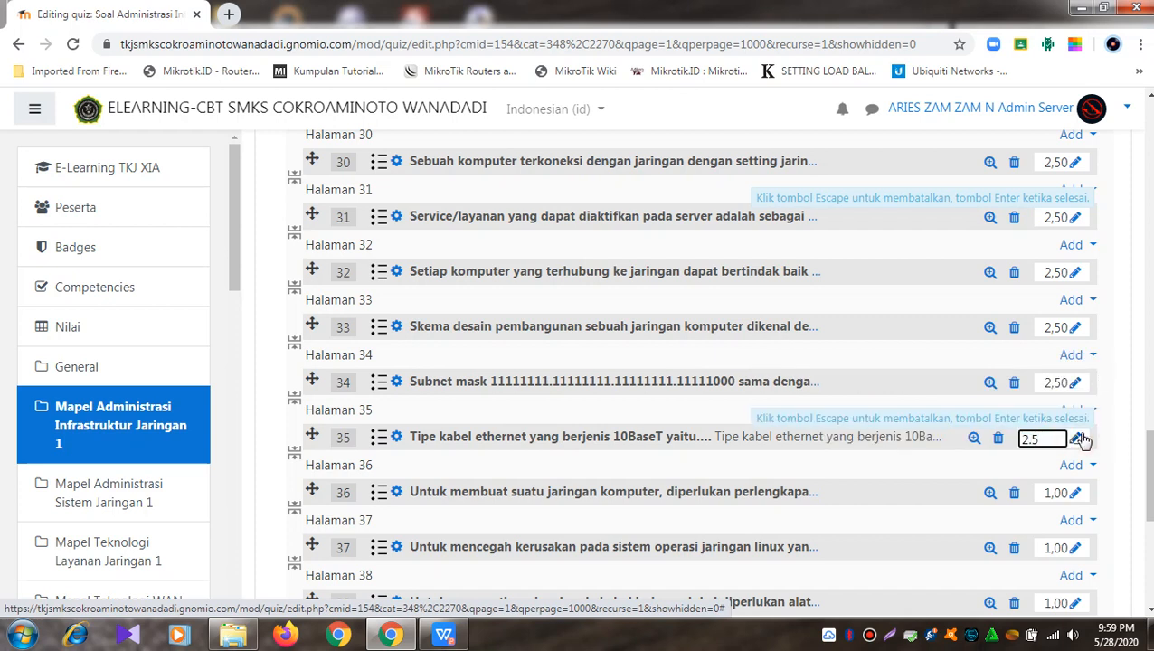
{"action": "key", "text": "Return"}
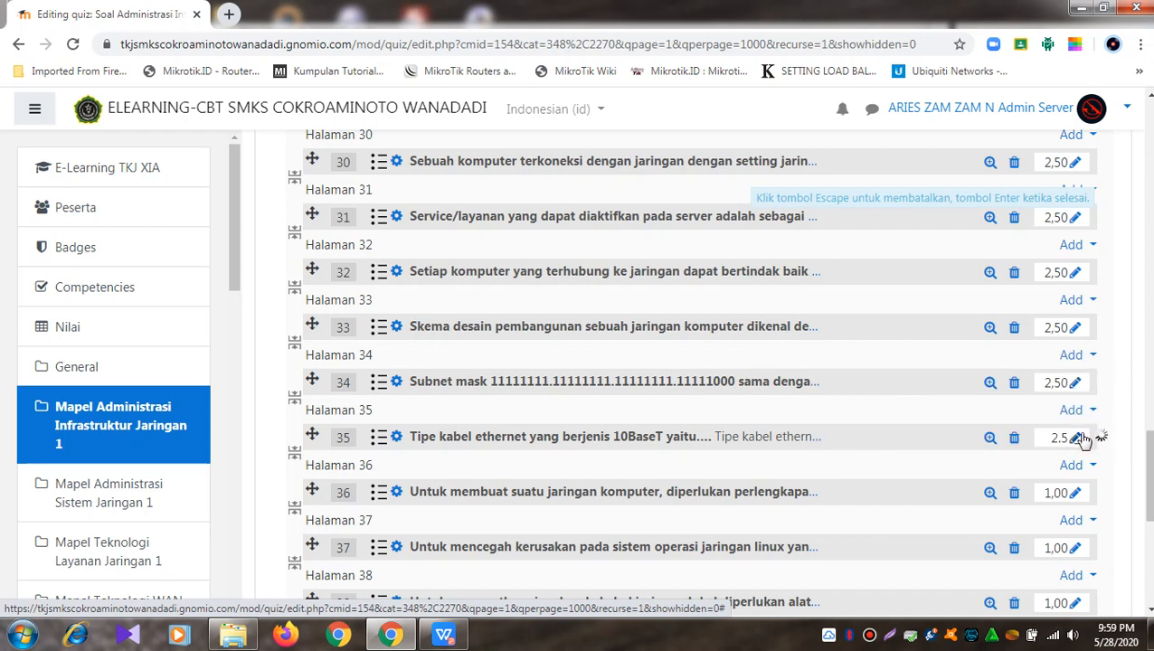
{"action": "left_click", "coordinate": [1076, 494]}
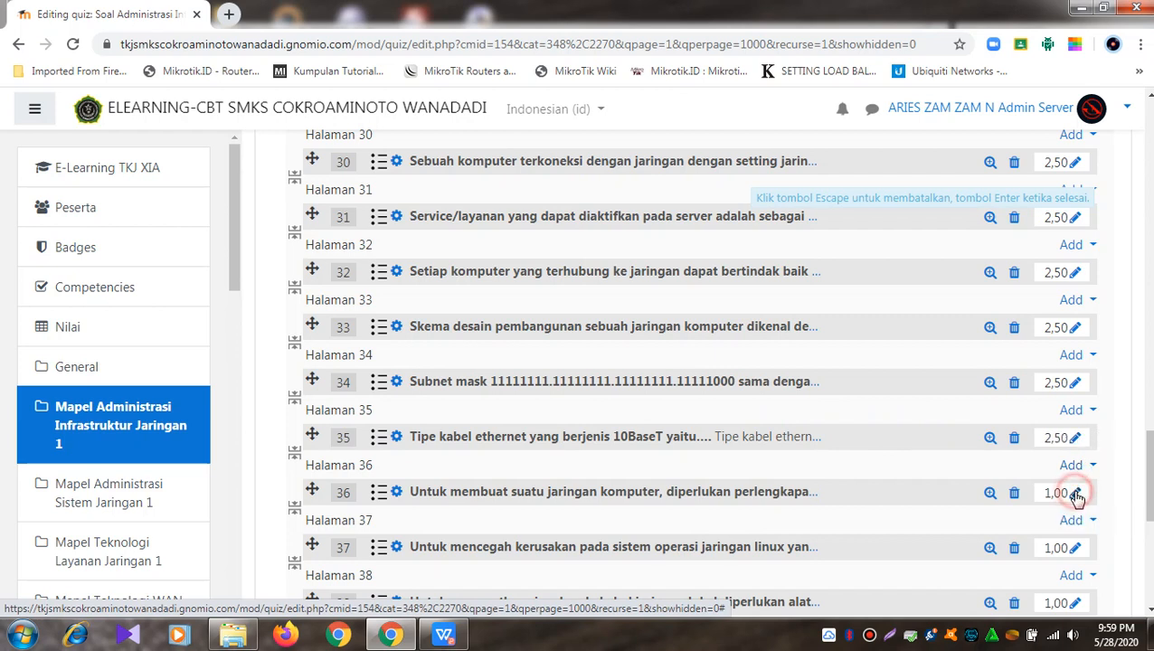
{"action": "type", "text": "2.5"}
{"action": "key", "text": "Return"}
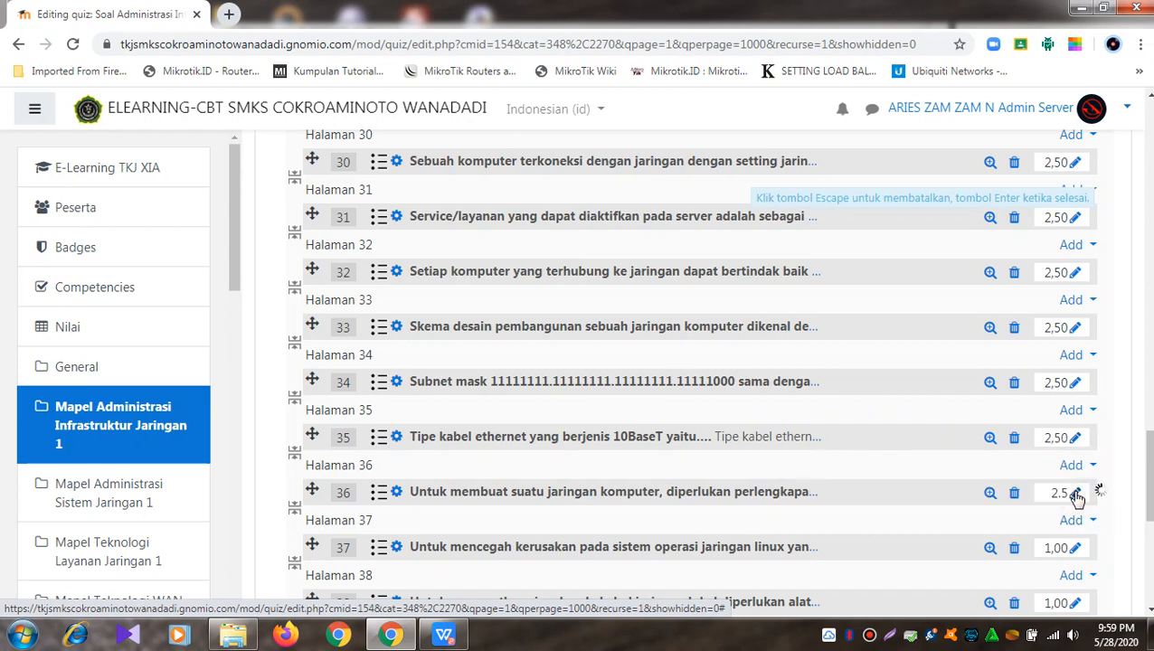
{"action": "left_click", "coordinate": [1076, 549]}
{"action": "type", "text": "2.5"}
{"action": "key", "text": "Return"}
Step: Set the final questions 38, 39 and 40 to 2,50 marks each
{"action": "scroll", "coordinate": [1037, 568], "scroll_direction": "down", "scroll_amount": 3}
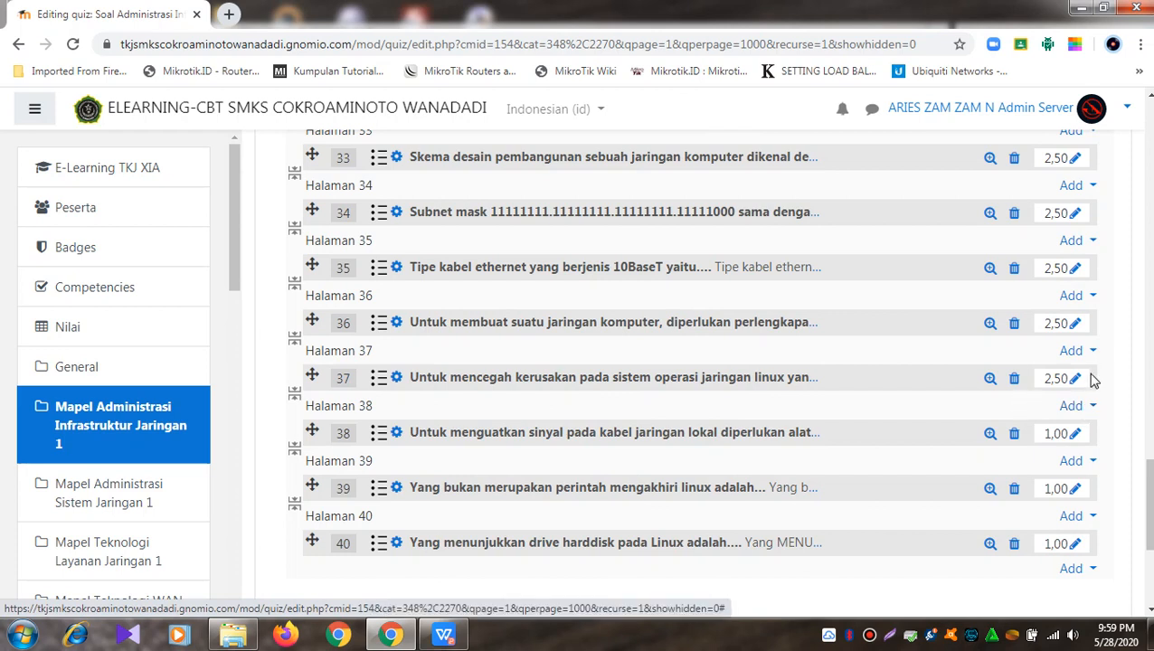
{"action": "left_click", "coordinate": [1081, 435]}
{"action": "type", "text": "2.5"}
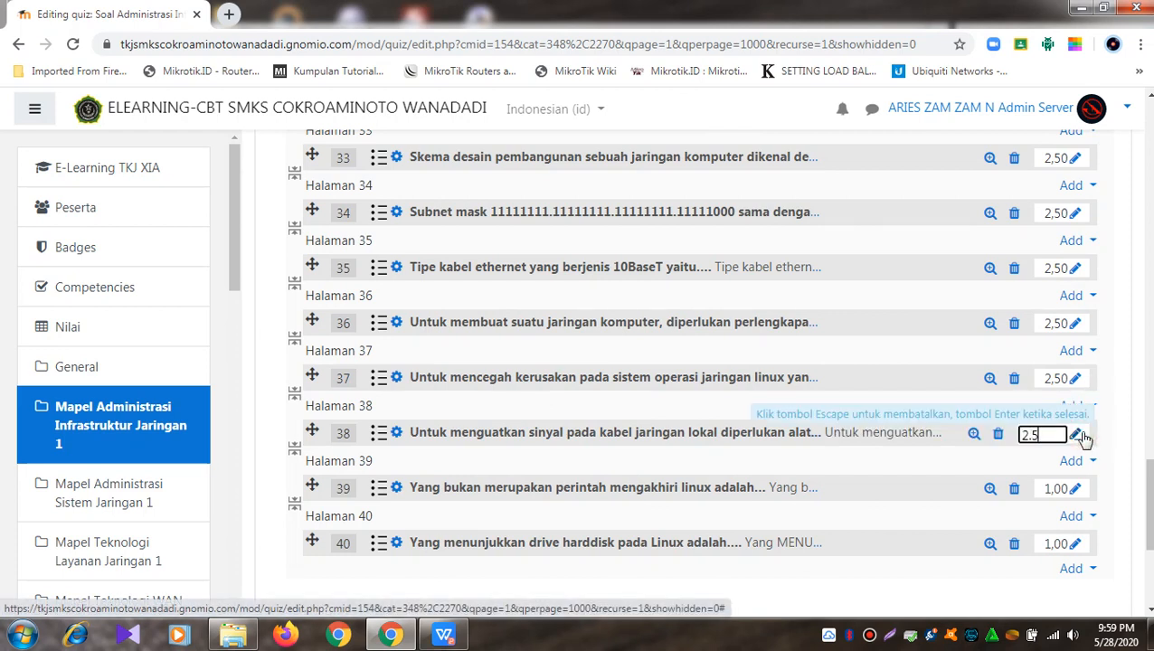
{"action": "key", "text": "Return"}
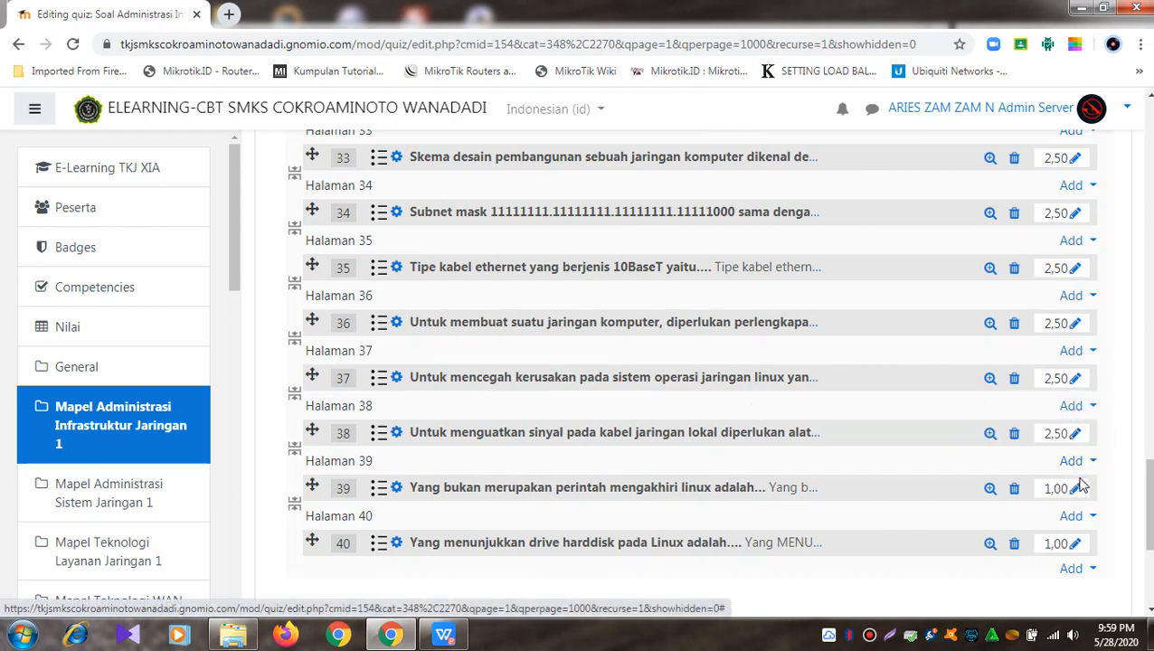
{"action": "left_click", "coordinate": [1079, 490]}
{"action": "type", "text": "2.5"}
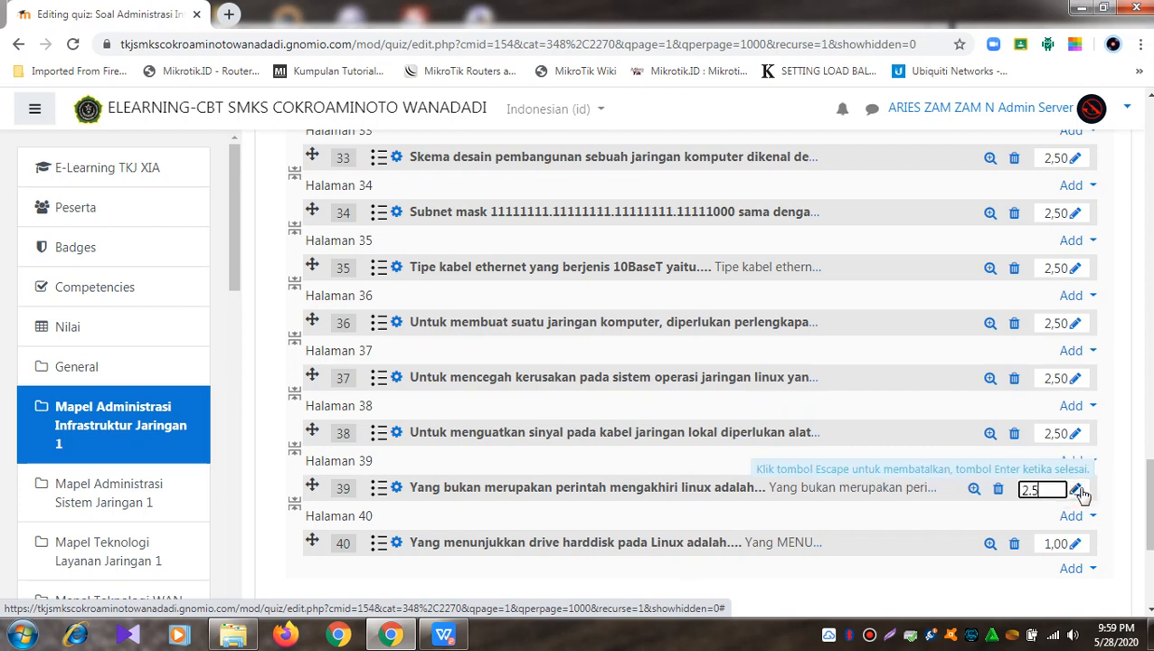
{"action": "key", "text": "Return"}
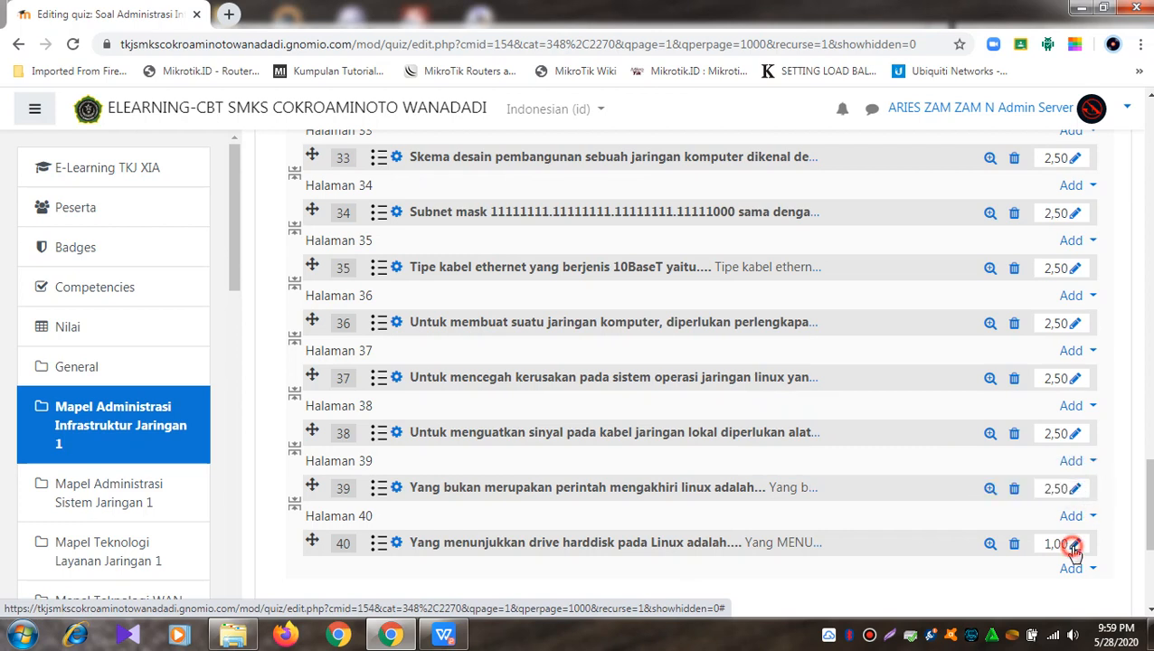
{"action": "left_click", "coordinate": [1076, 545]}
{"action": "type", "text": "2.5"}
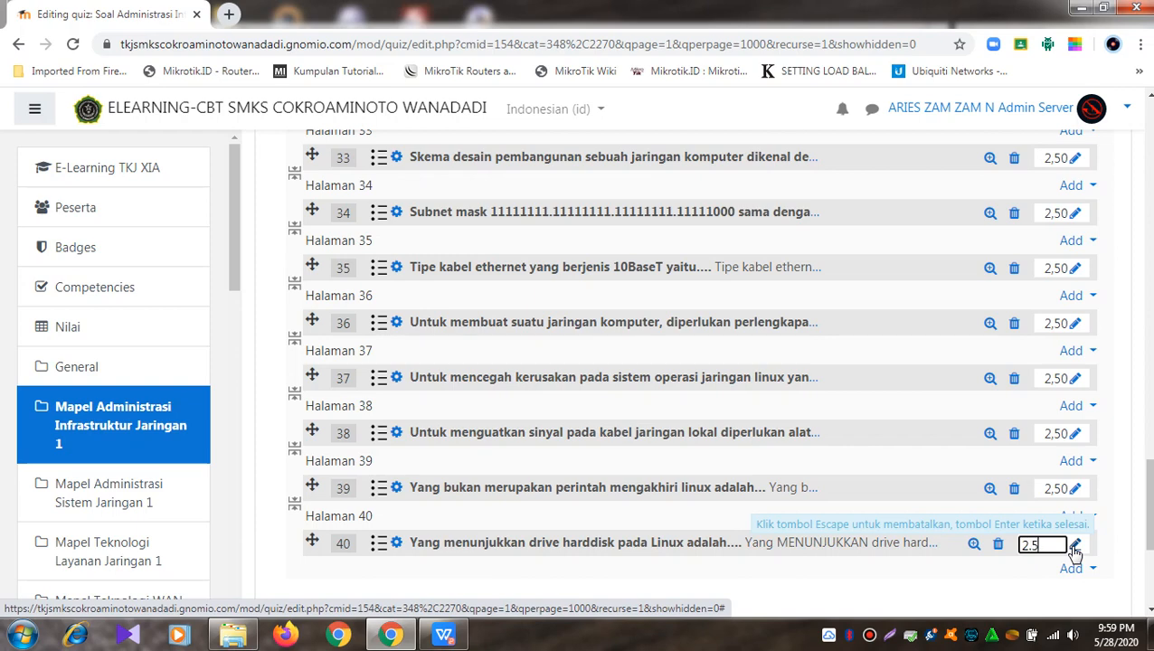
{"action": "key", "text": "Return"}
{"action": "scroll", "coordinate": [1075, 551], "scroll_direction": "up", "scroll_amount": 20}
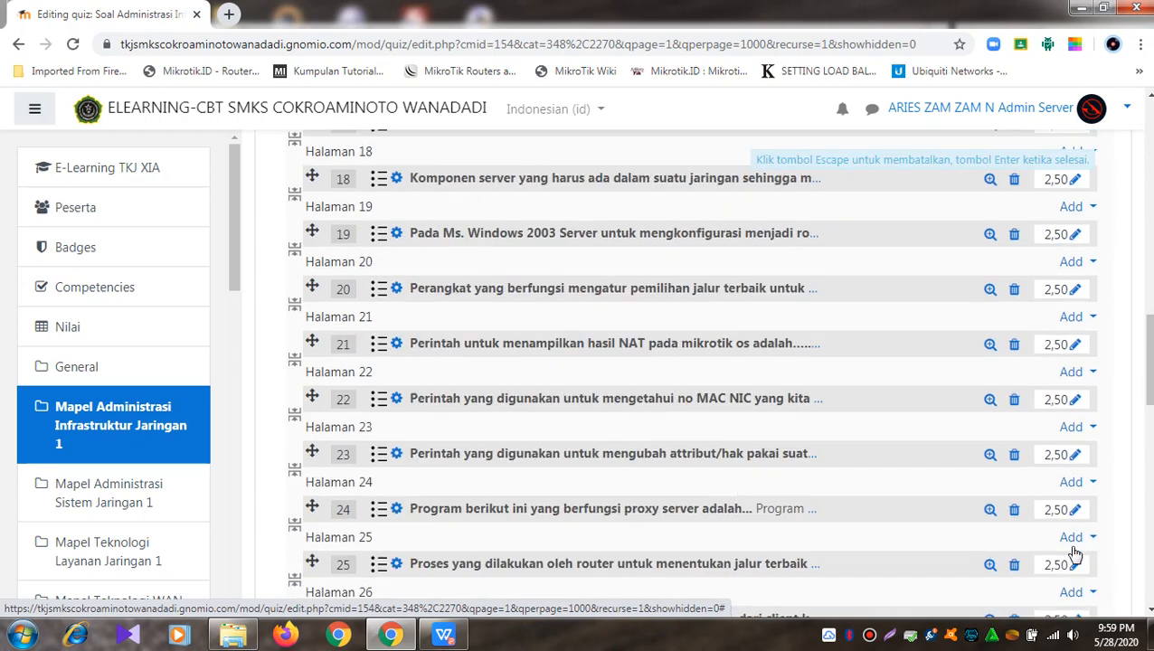
Step: Save the quiz's maximum grade as 100,00 and return to the quiz overview page
{"action": "scroll", "coordinate": [1075, 554], "scroll_direction": "up", "scroll_amount": 3}
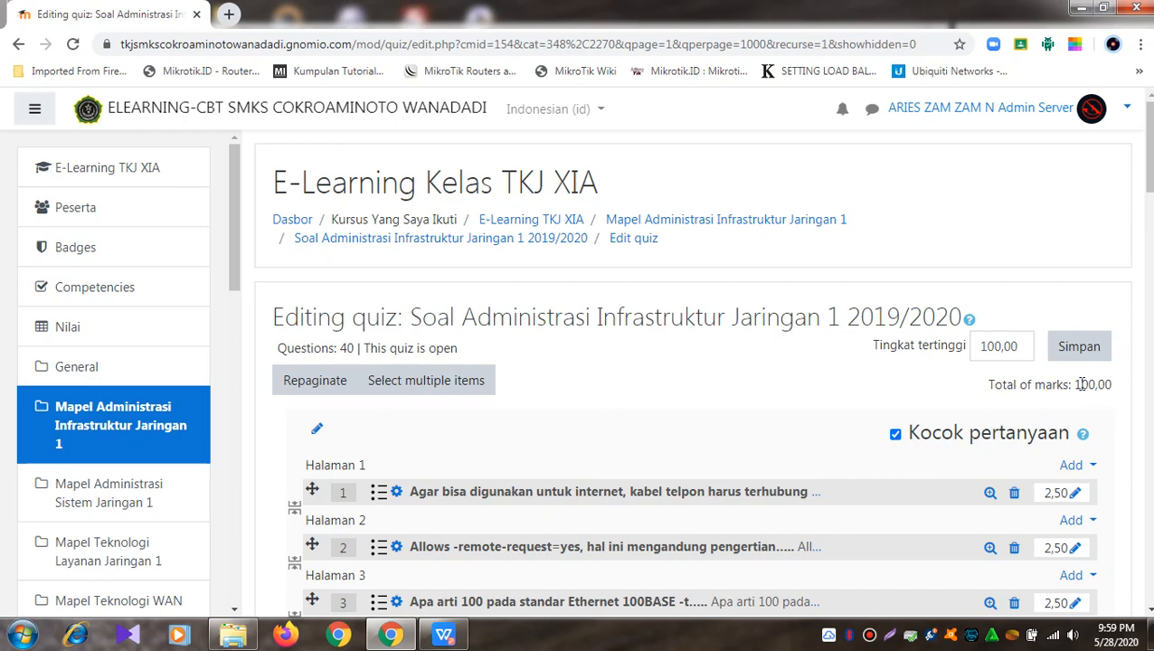
{"action": "scroll", "coordinate": [854, 449], "scroll_direction": "down", "scroll_amount": 2}
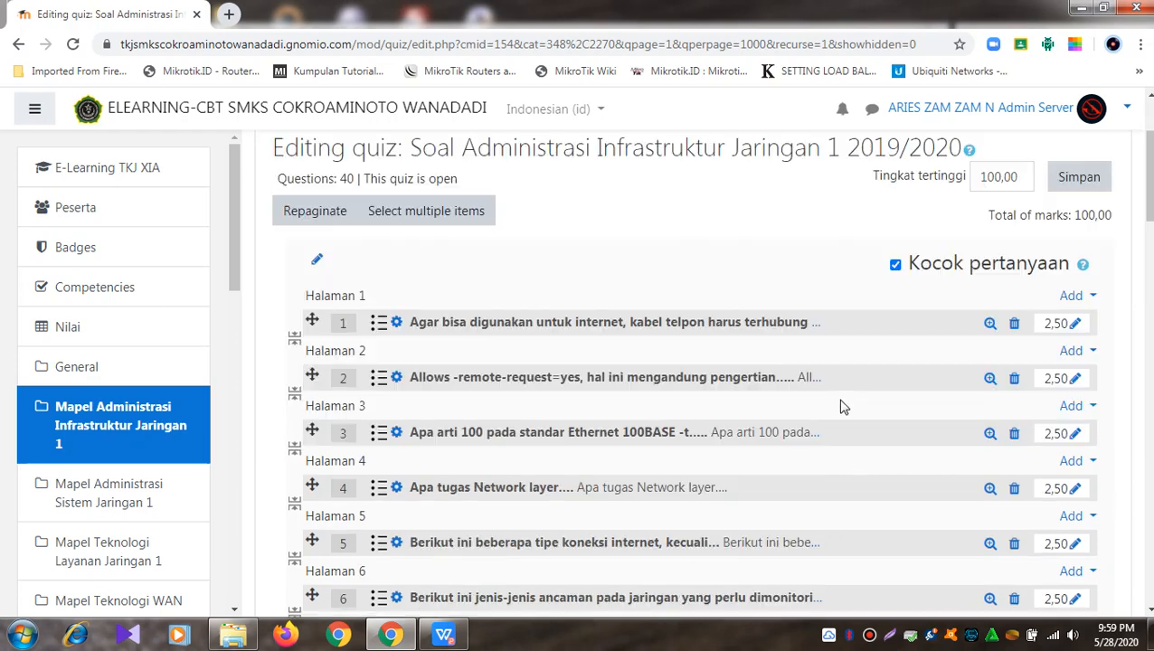
{"action": "left_click", "coordinate": [1081, 178]}
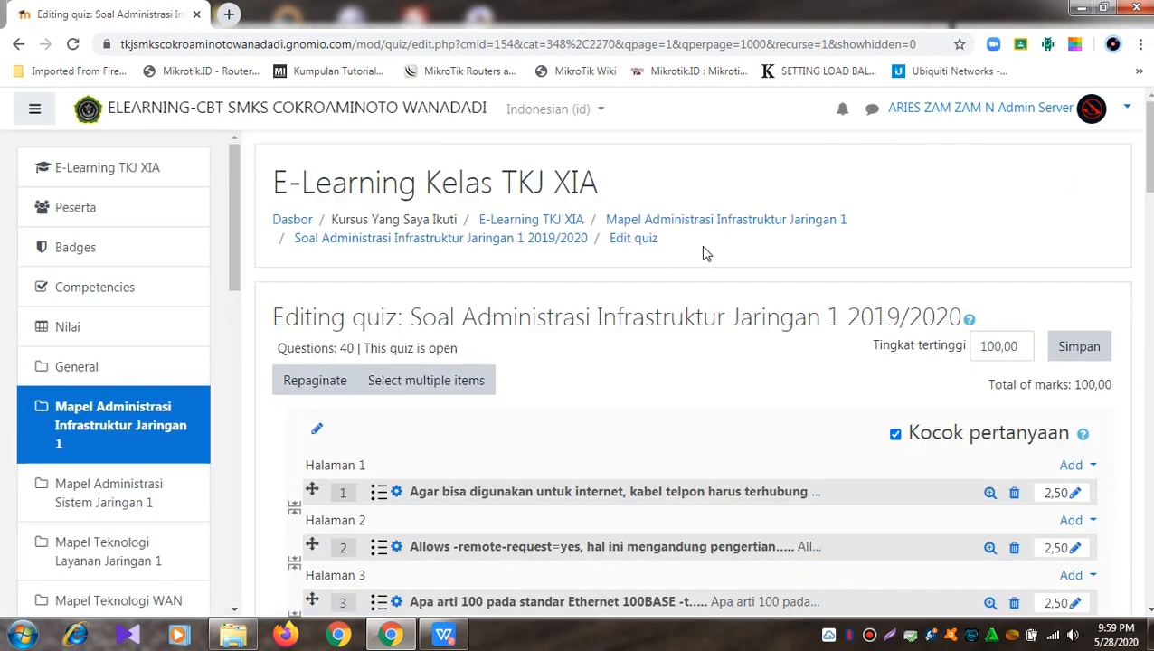
{"action": "left_click", "coordinate": [428, 245]}
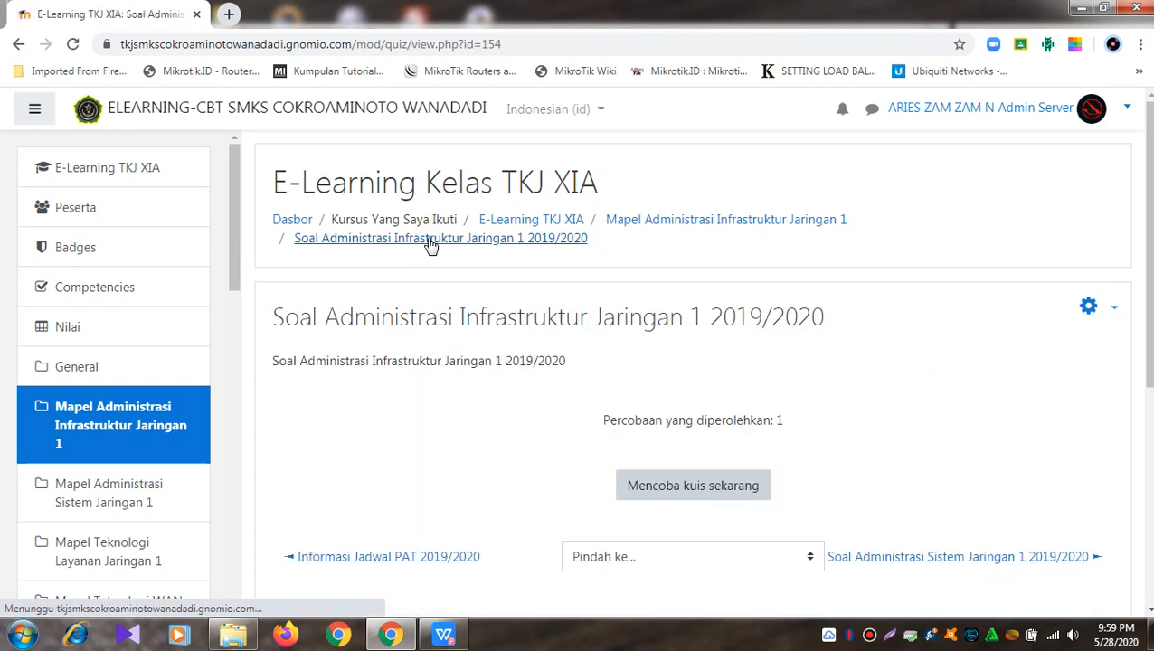
{"action": "scroll", "coordinate": [435, 243], "scroll_direction": "down", "scroll_amount": 3}
{"action": "scroll", "coordinate": [466, 240], "scroll_direction": "up", "scroll_amount": 2}
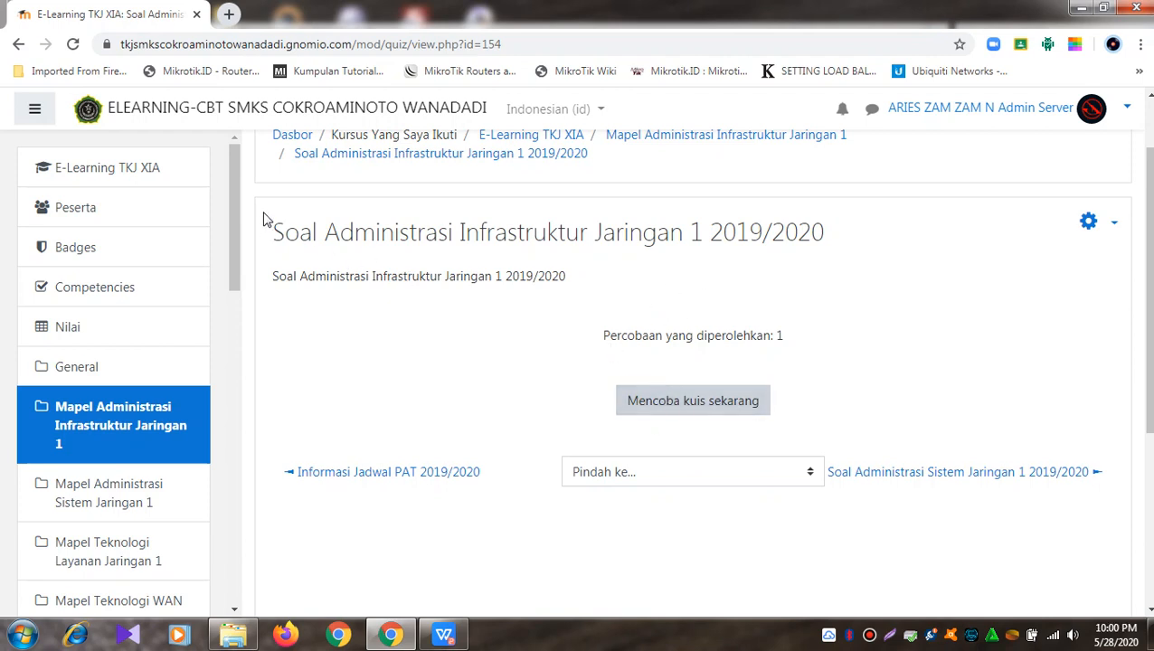
{"action": "key", "text": "Print"}
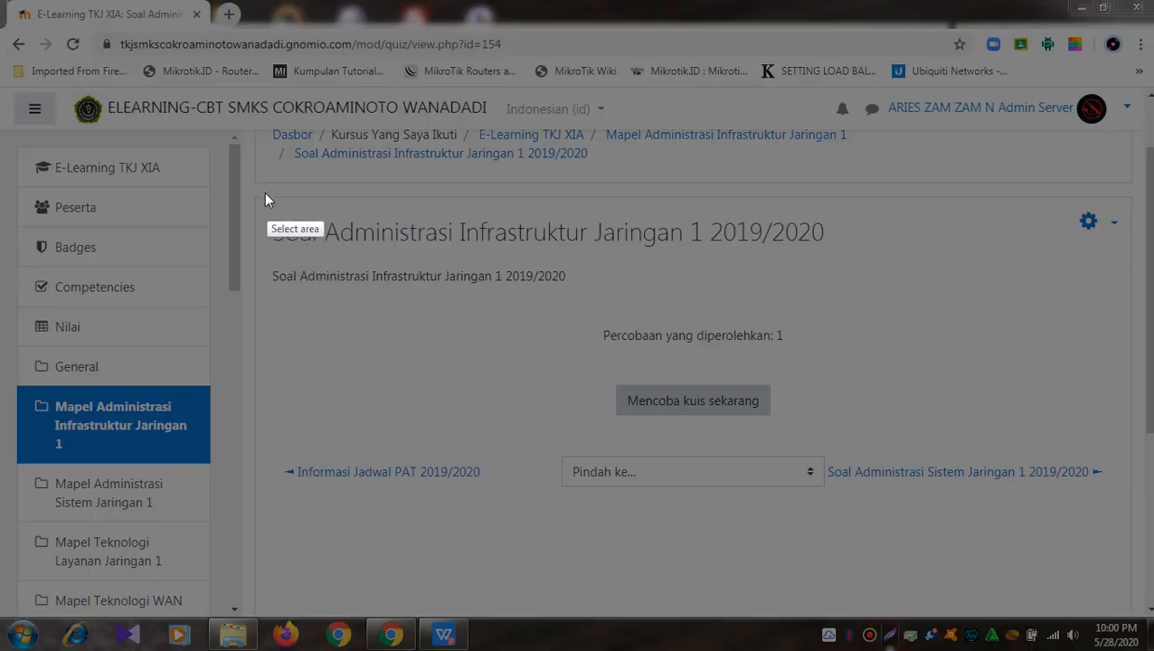
{"action": "left_click_drag", "start_coordinate": [265, 194], "coordinate": [1127, 438]}
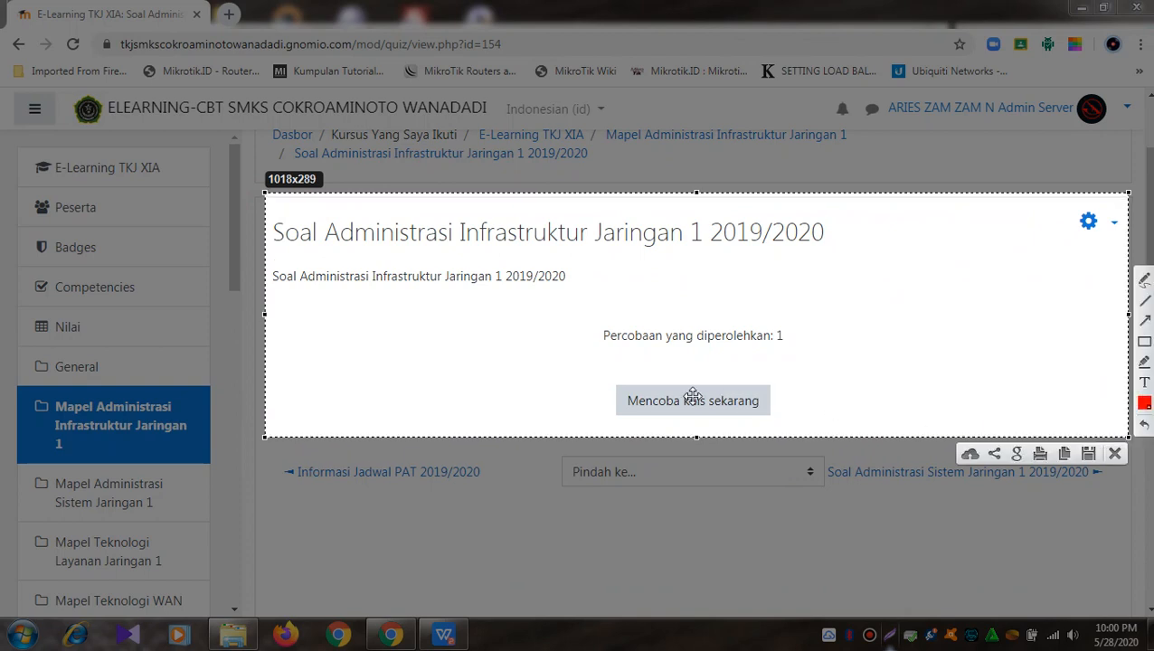
{"action": "key", "text": "ctrl+c"}
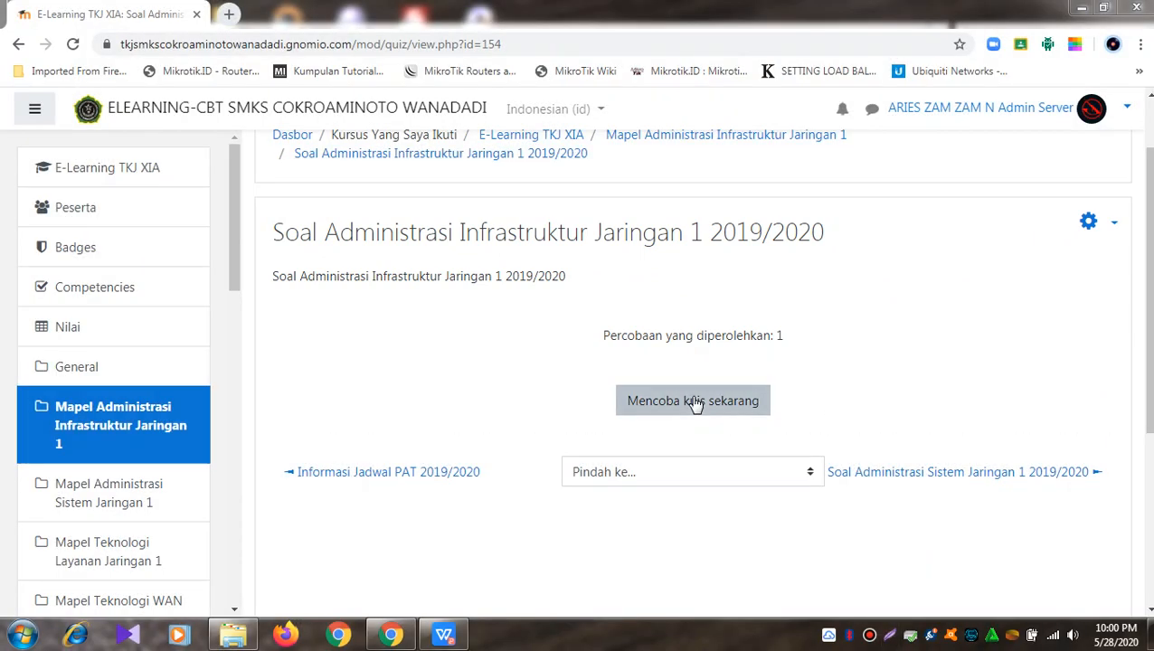
Step: Start a quiz preview, browse questions 1, 2, 3 and 40, then return to the course section
{"action": "left_click", "coordinate": [694, 404]}
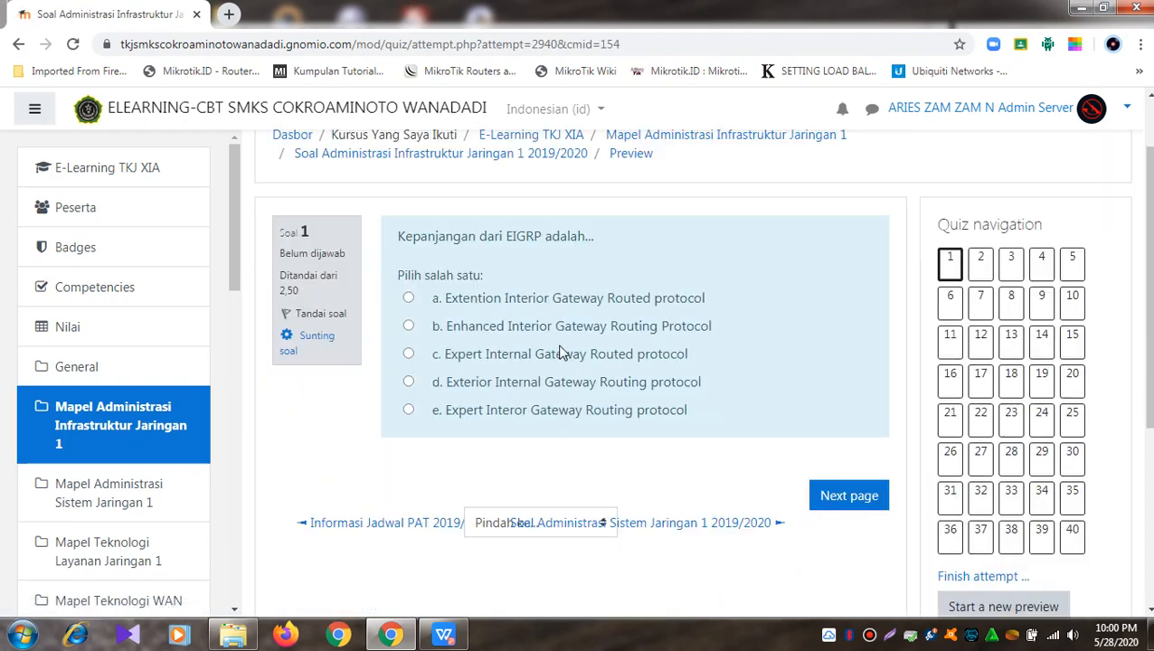
{"action": "left_click", "coordinate": [952, 262]}
{"action": "left_click", "coordinate": [981, 344]}
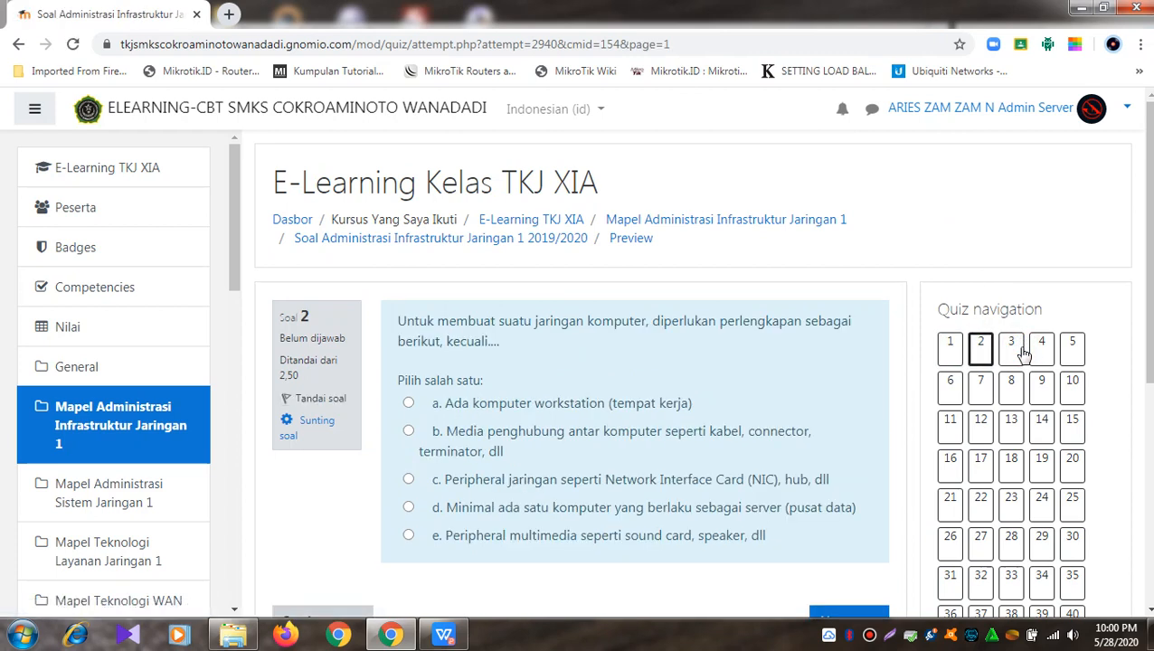
{"action": "left_click", "coordinate": [1012, 353]}
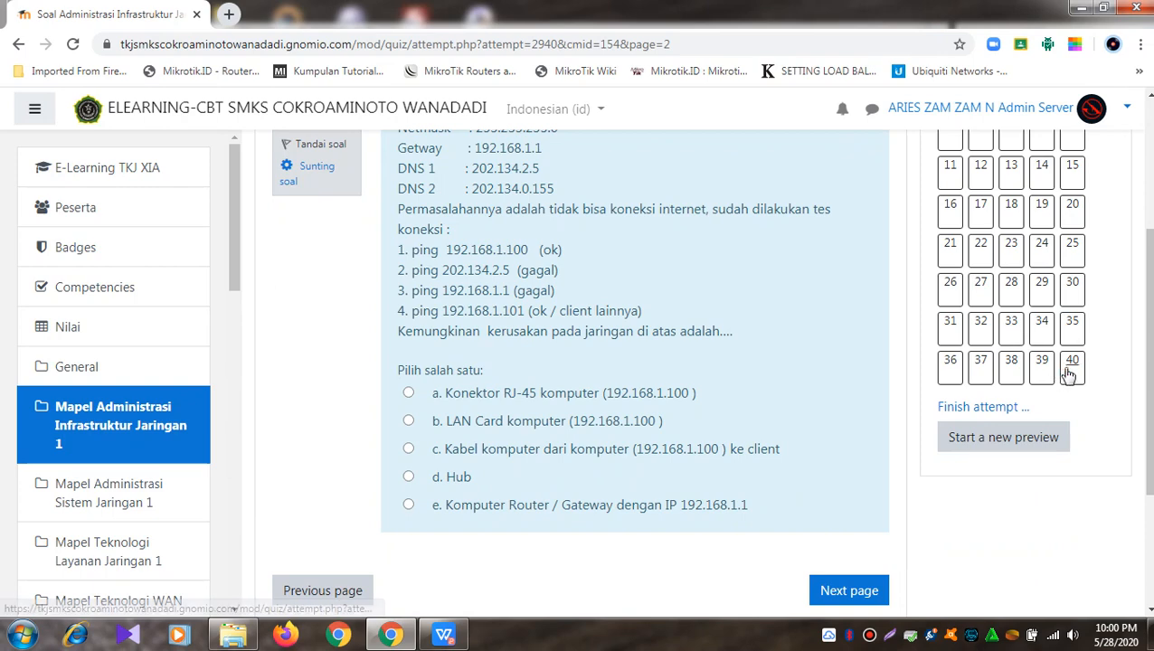
{"action": "left_click", "coordinate": [1071, 374]}
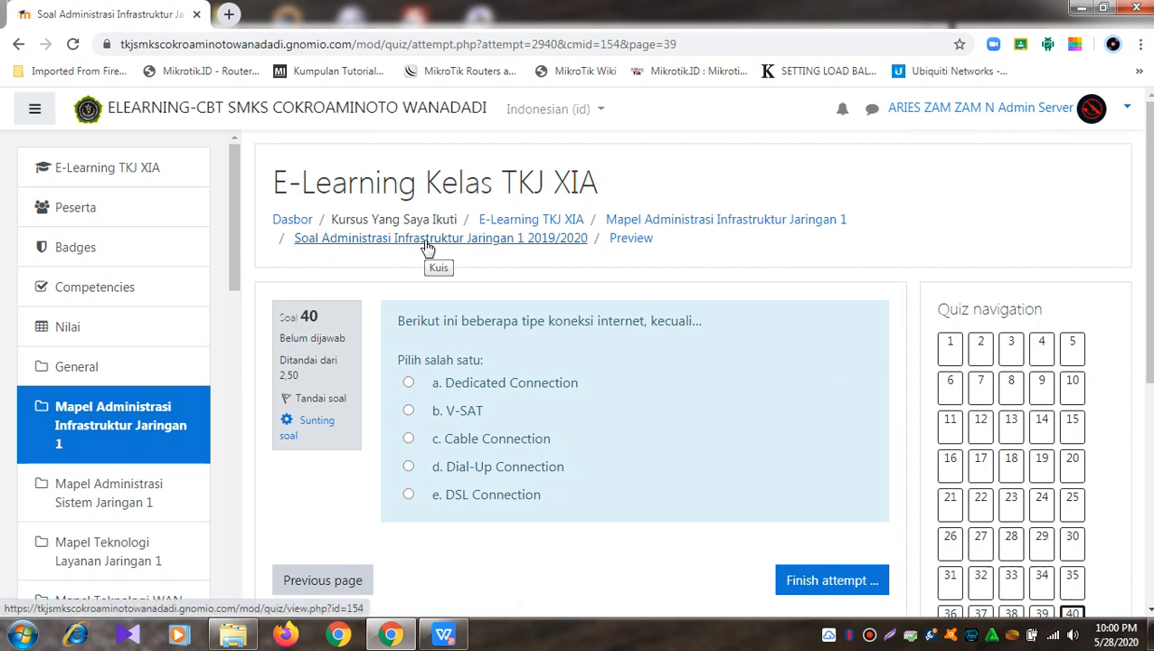
{"action": "left_click", "coordinate": [137, 414]}
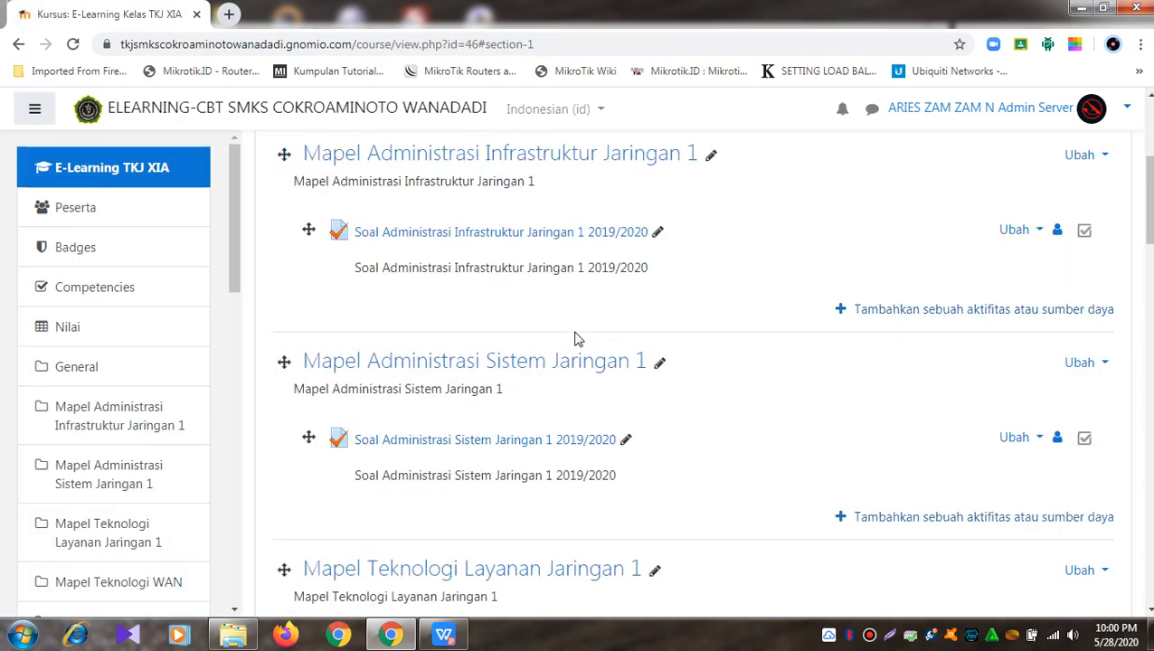
Step: Reopen the Soal Administrasi Infrastruktur Jaringan 1 2019/2020 quiz from the course page
{"action": "left_click", "coordinate": [589, 156]}
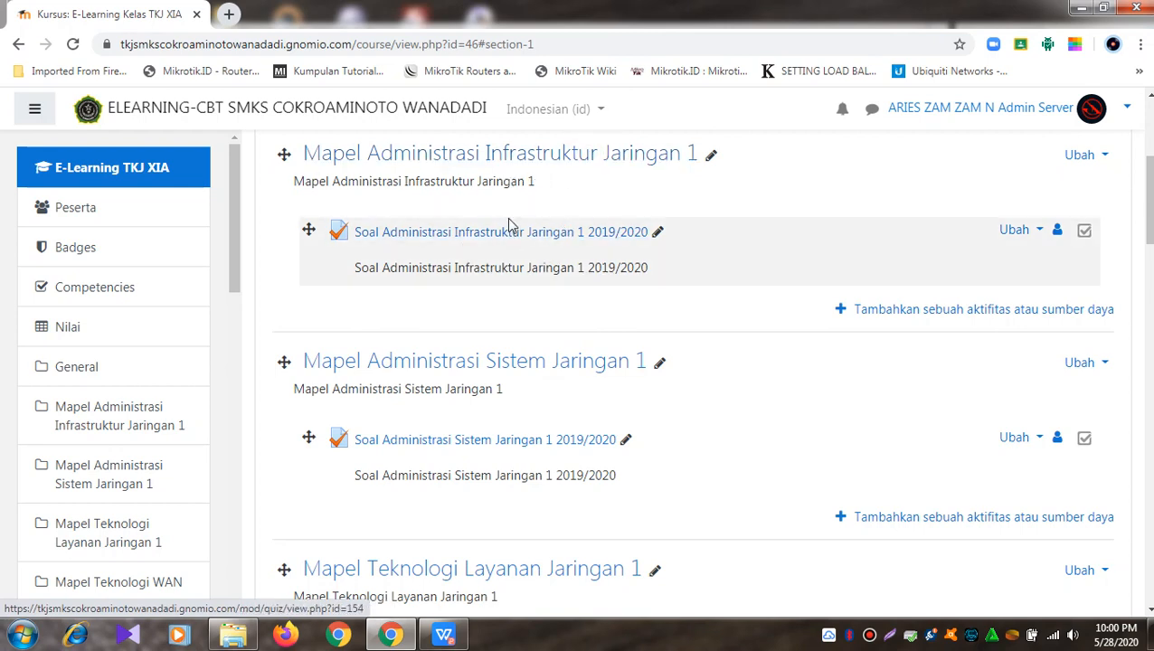
{"action": "left_click", "coordinate": [580, 237]}
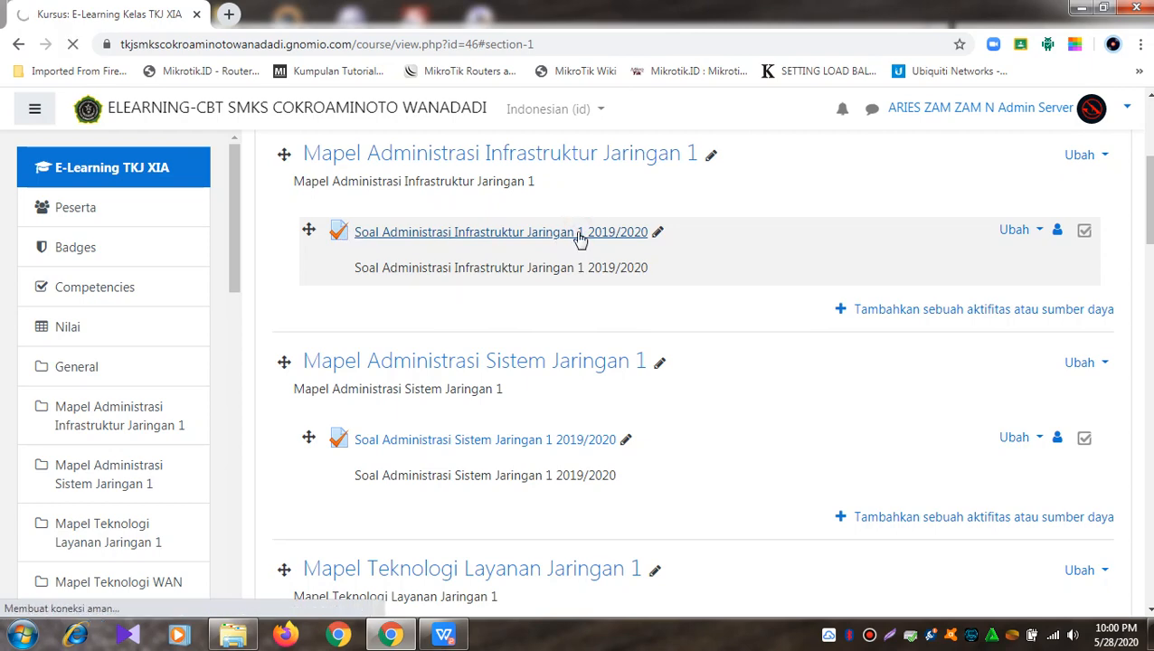
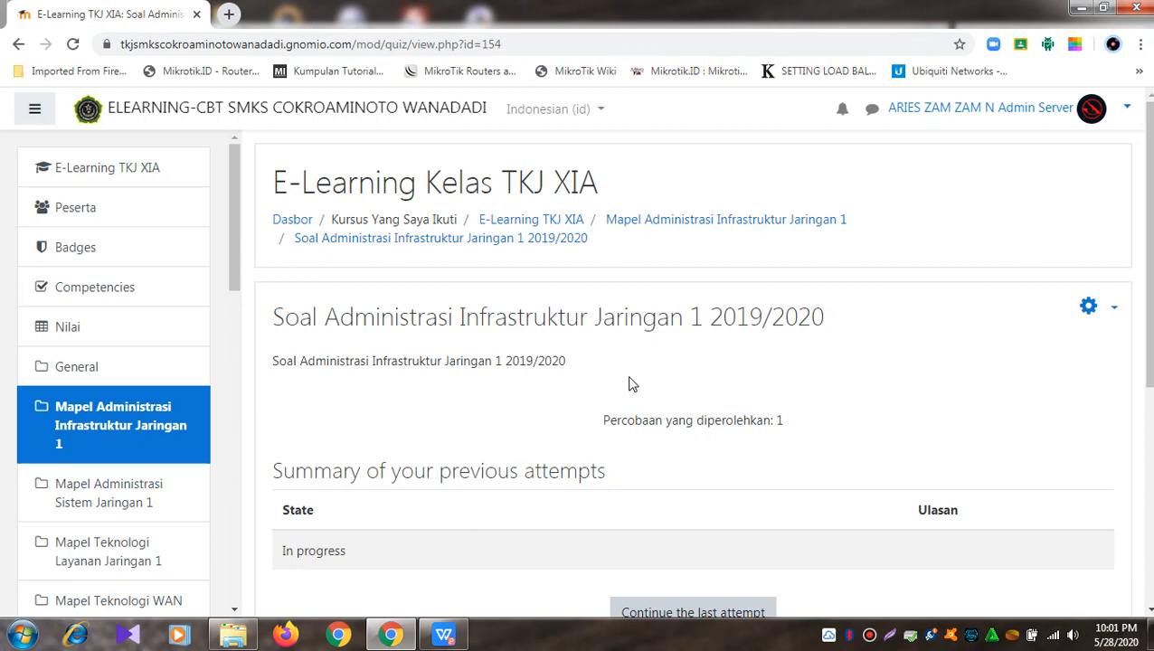
Step: Open Ubah Pengaturan from the quiz's gear menu to edit the quiz settings
{"action": "scroll", "coordinate": [632, 384], "scroll_direction": "down", "scroll_amount": 1}
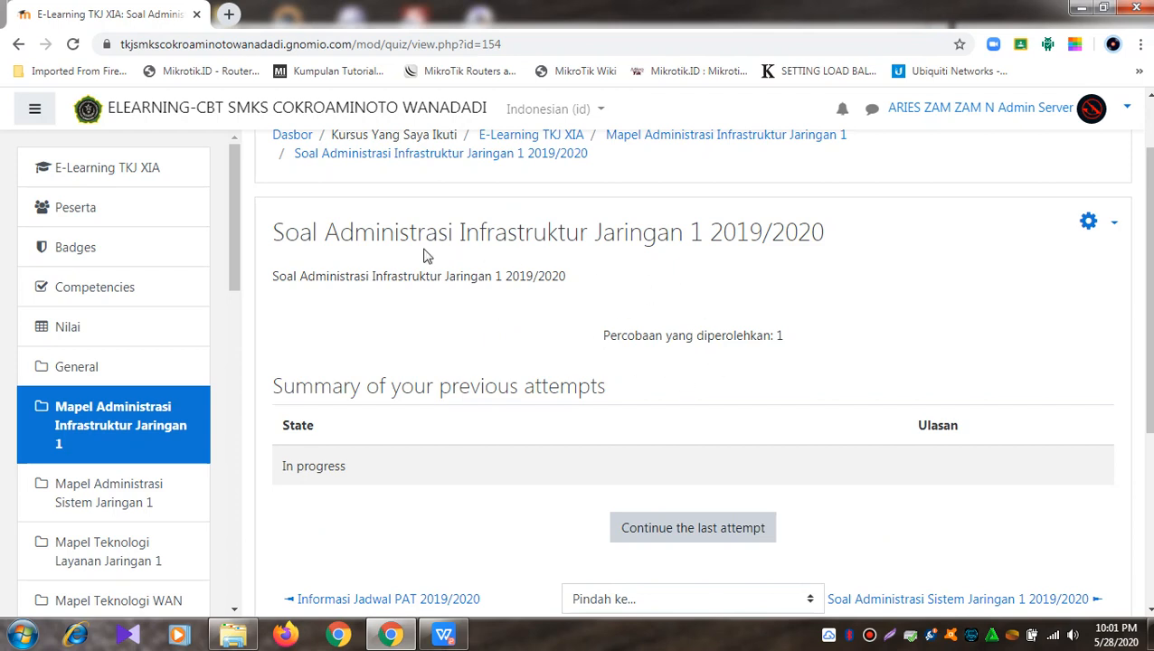
{"action": "left_click_drag", "start_coordinate": [279, 235], "coordinate": [826, 248]}
{"action": "left_click", "coordinate": [850, 236]}
{"action": "left_click", "coordinate": [1113, 224]}
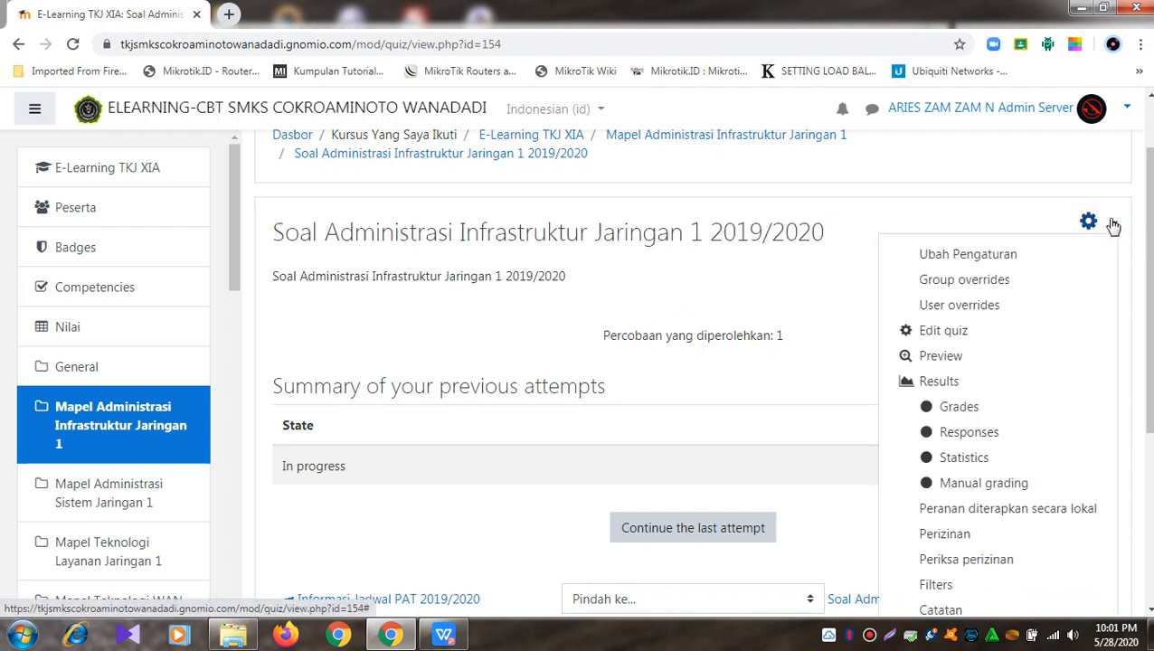
{"action": "left_click", "coordinate": [961, 255]}
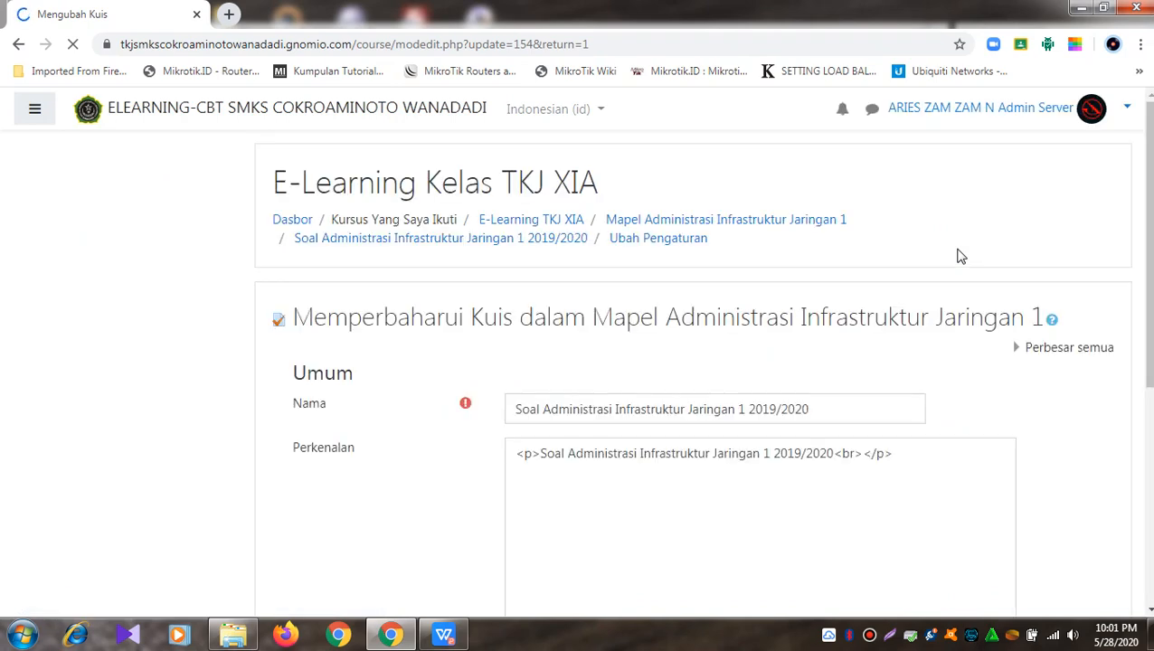
Step: Scroll down the quiz edit form and expand the Timing section
{"action": "scroll", "coordinate": [960, 256], "scroll_direction": "down", "scroll_amount": 2}
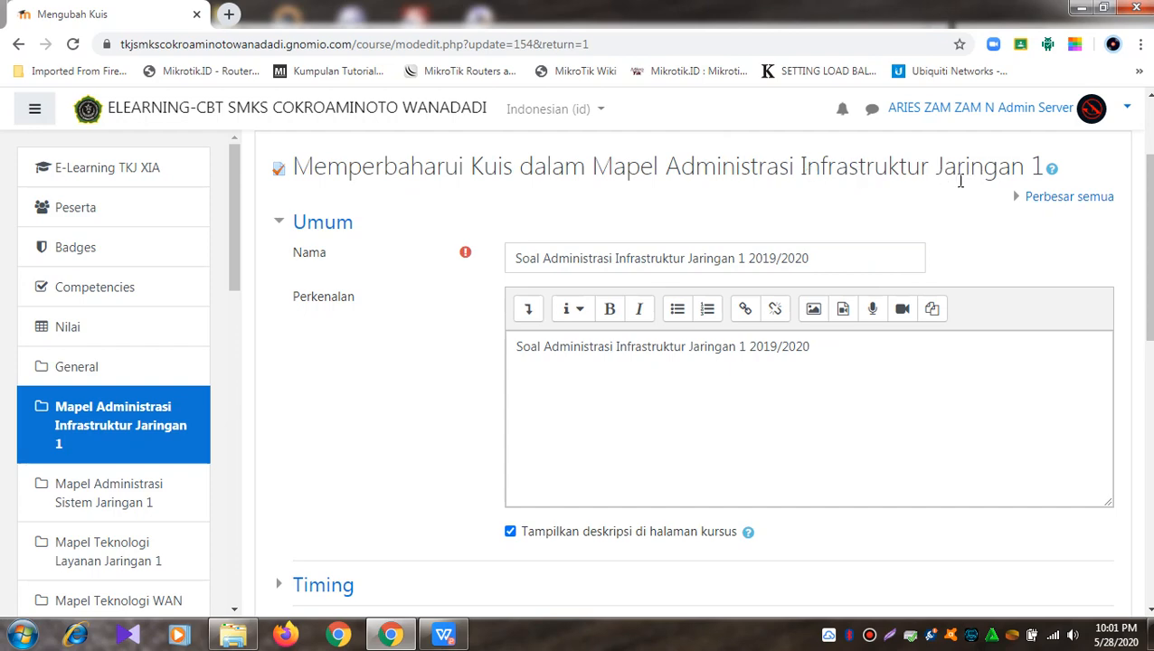
{"action": "scroll", "coordinate": [936, 203], "scroll_direction": "down", "scroll_amount": 4}
{"action": "scroll", "coordinate": [936, 202], "scroll_direction": "up", "scroll_amount": 3}
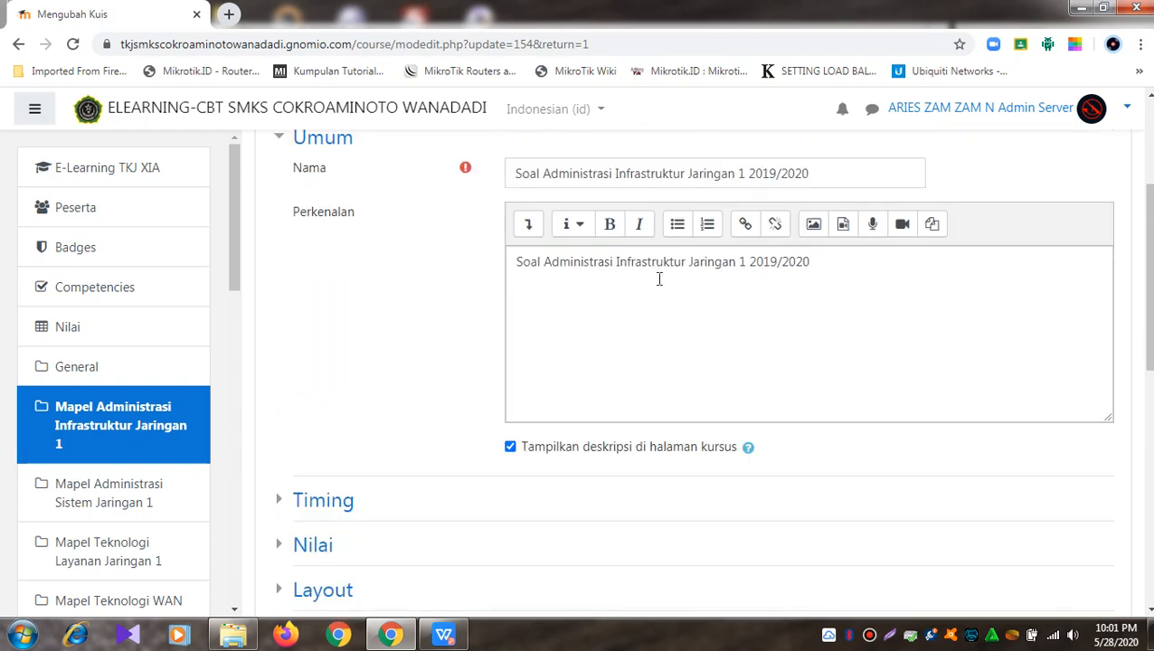
{"action": "scroll", "coordinate": [663, 319], "scroll_direction": "down", "scroll_amount": 3}
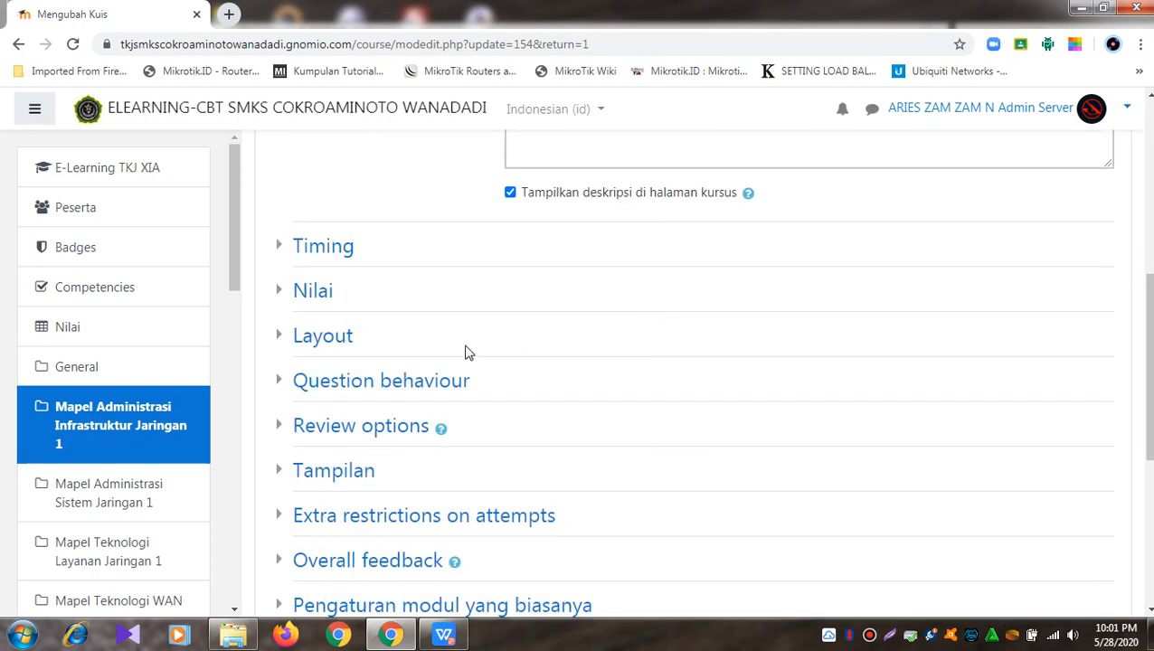
{"action": "left_click", "coordinate": [285, 249]}
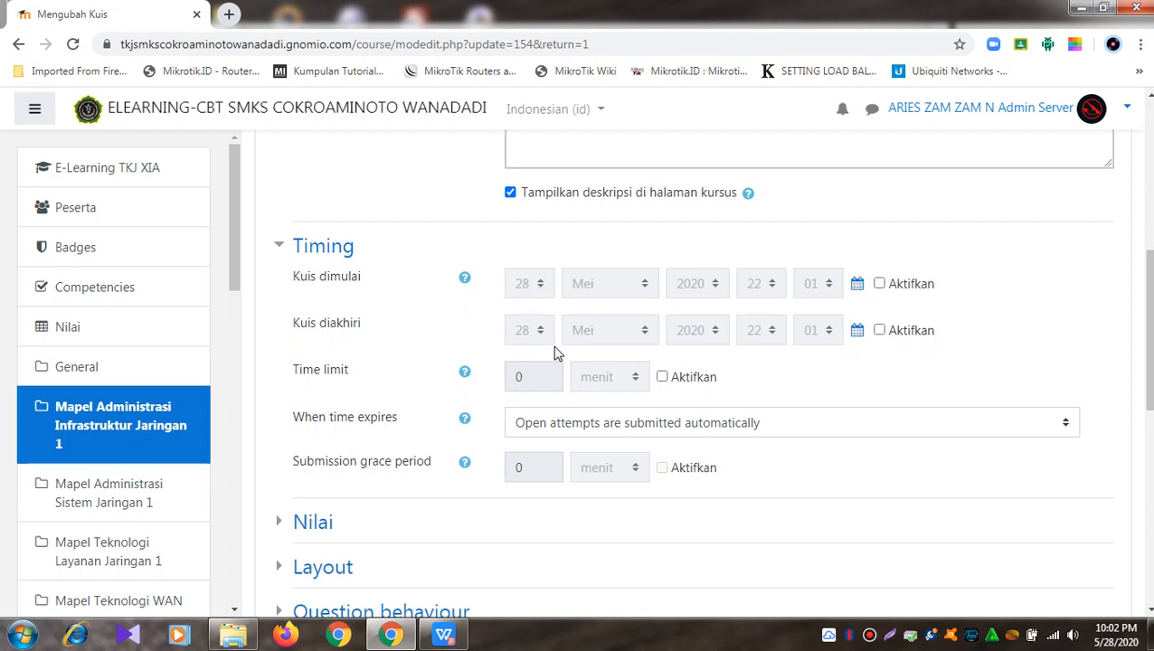
Step: Enable the Kuis dimulai and Kuis diakhiri dates and check the exam schedule PDF
{"action": "left_click", "coordinate": [878, 286]}
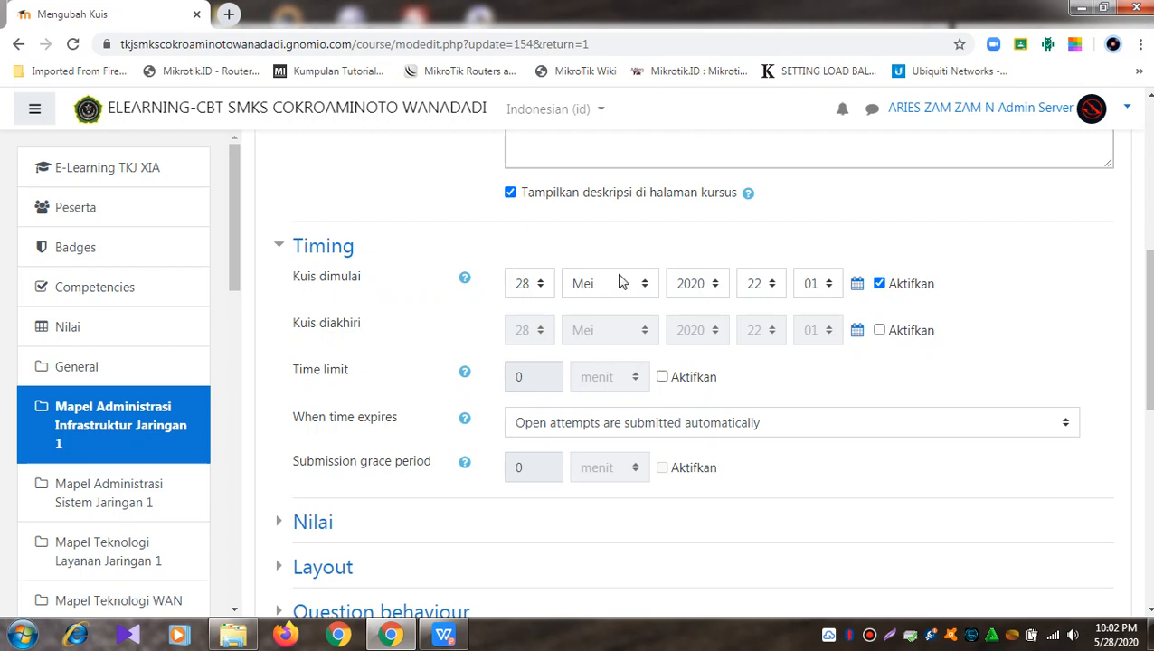
{"action": "left_click", "coordinate": [879, 331]}
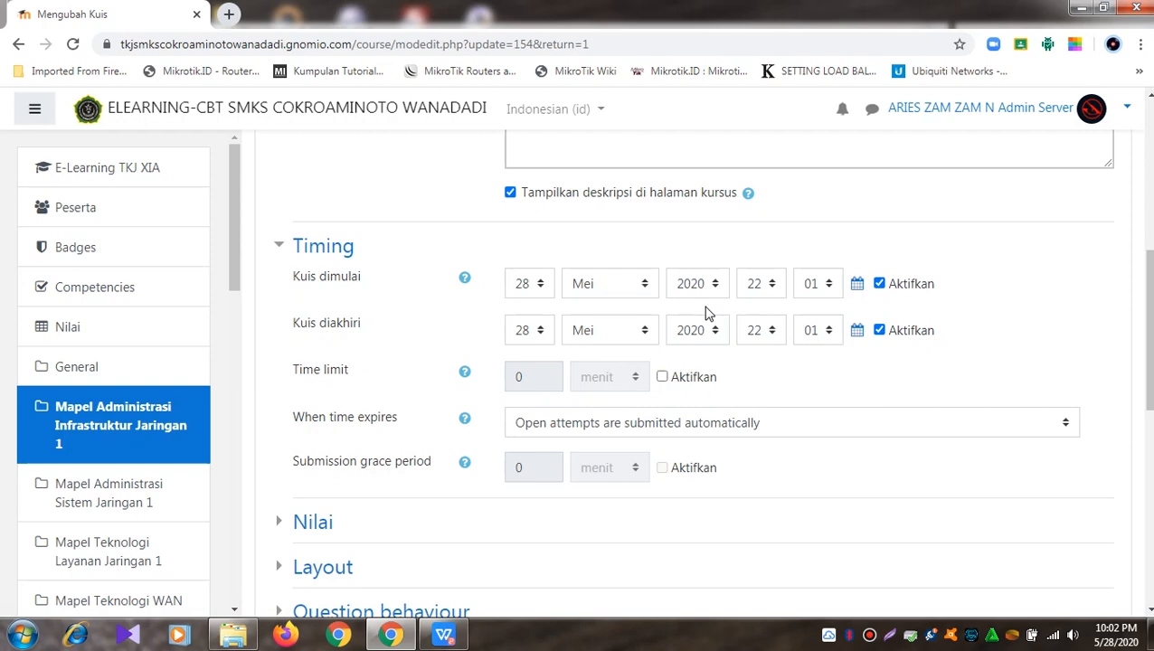
{"action": "left_click", "coordinate": [444, 635]}
{"action": "left_click", "coordinate": [1095, 14]}
Step: Set the quiz opening date to 4 Juni 2020, then recheck the exam schedule
{"action": "left_click", "coordinate": [543, 285]}
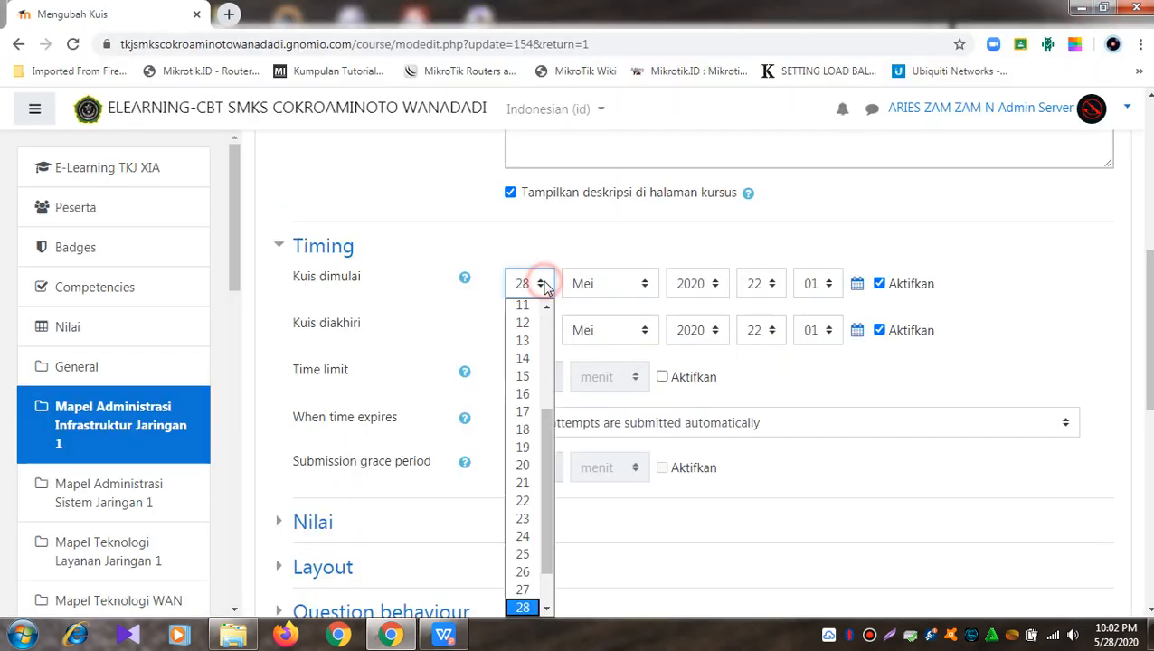
{"action": "scroll", "coordinate": [534, 425], "scroll_direction": "up", "scroll_amount": 3}
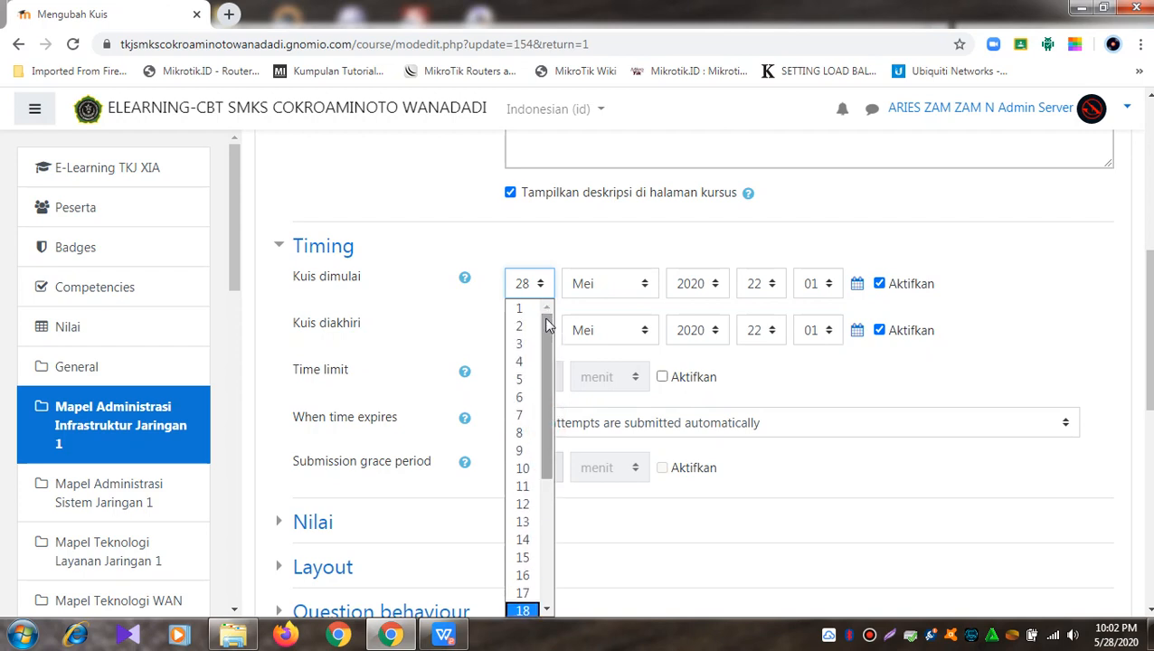
{"action": "left_click", "coordinate": [522, 362]}
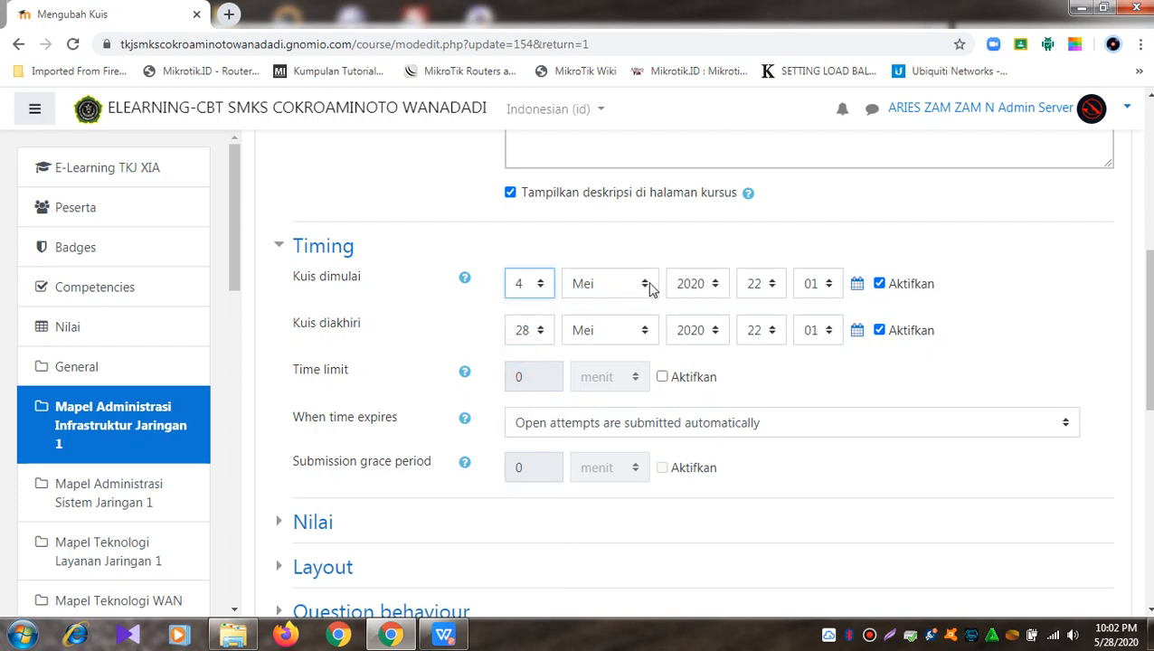
{"action": "left_click", "coordinate": [651, 287]}
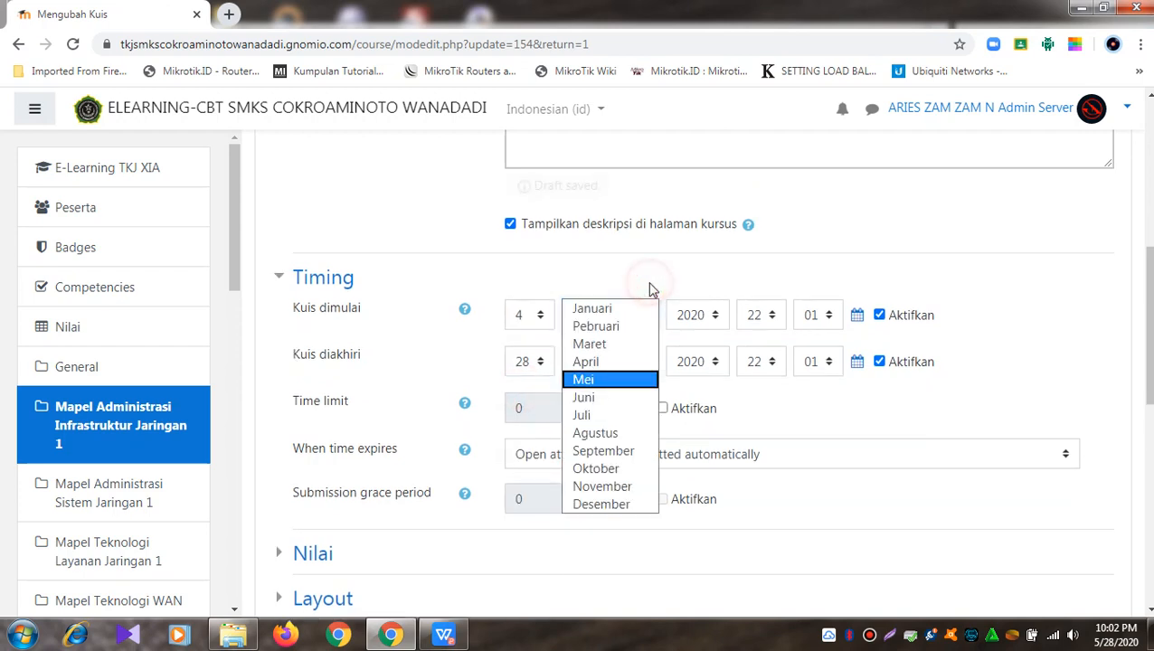
{"action": "left_click", "coordinate": [601, 401]}
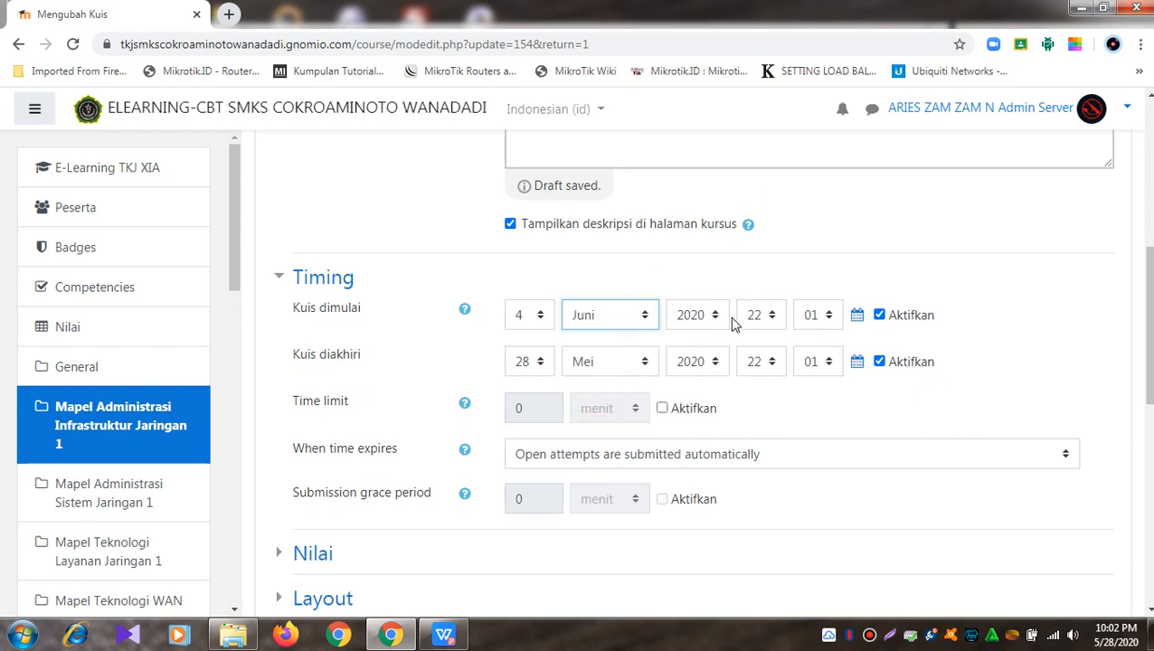
{"action": "left_click", "coordinate": [445, 635]}
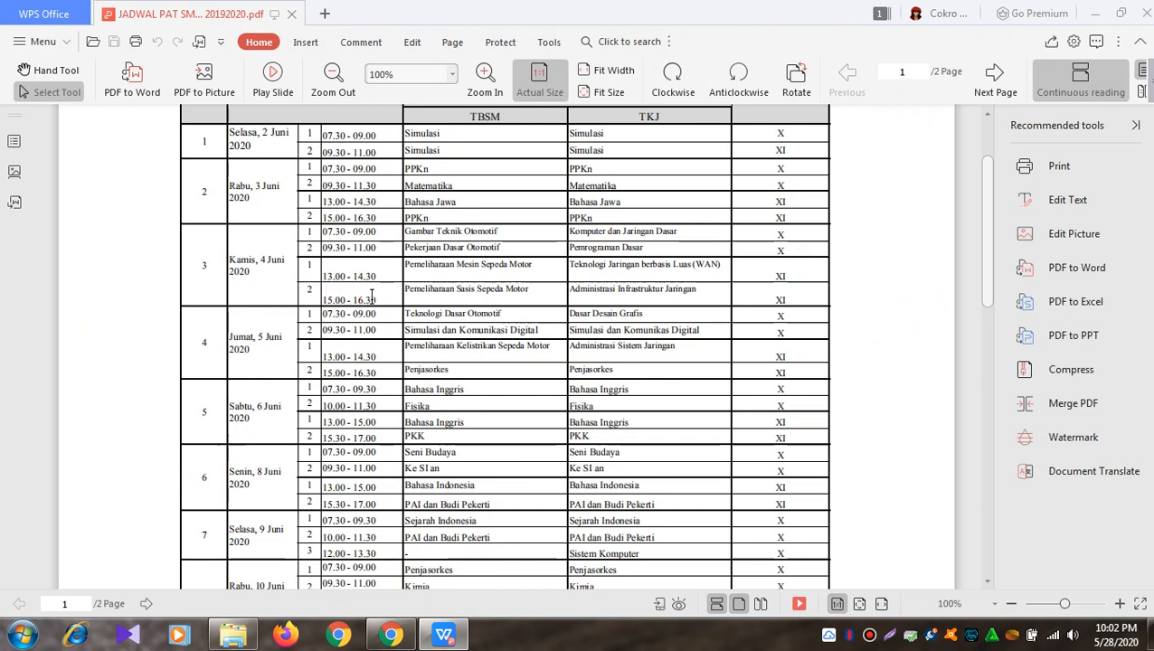
Step: Return from the exam schedule to the quiz form's start hour dropdown
{"action": "left_click", "coordinate": [1095, 12]}
{"action": "left_click", "coordinate": [774, 284]}
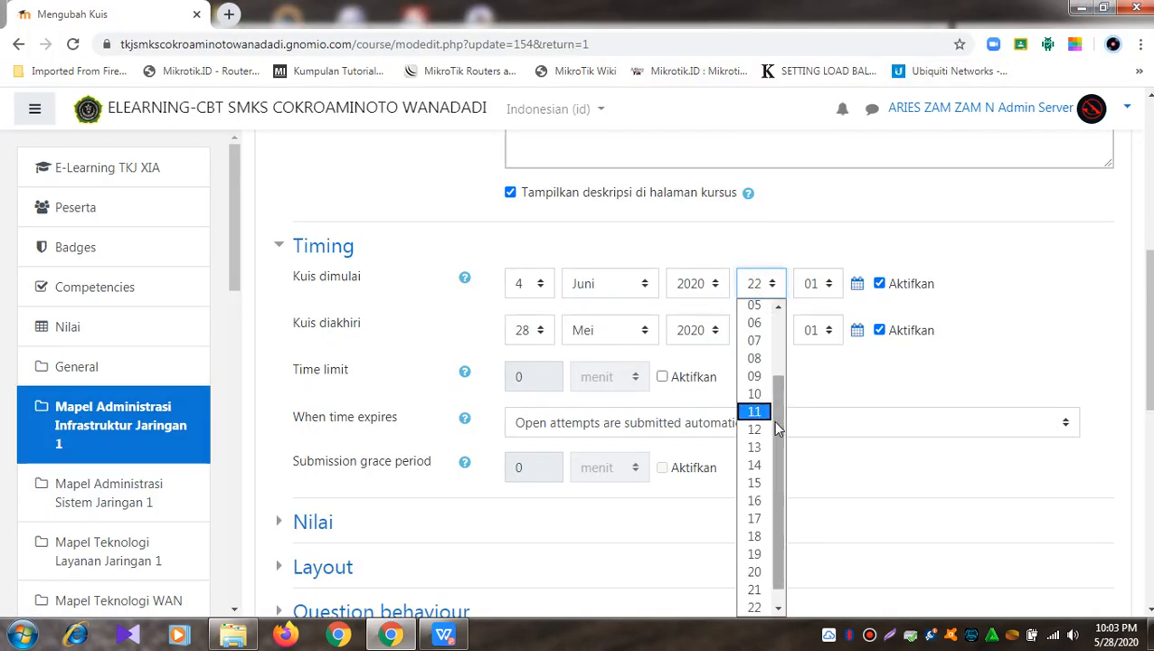
Step: Set the quiz opening time to 15:00
{"action": "left_click", "coordinate": [754, 482]}
{"action": "left_click", "coordinate": [830, 284]}
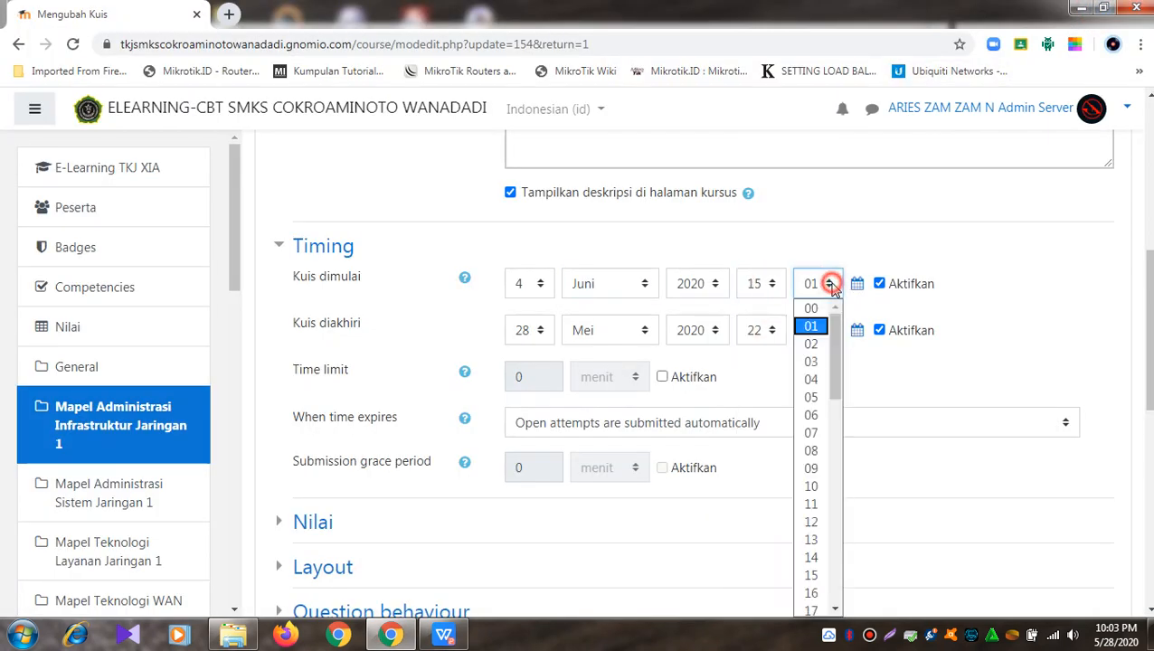
{"action": "left_click", "coordinate": [816, 307]}
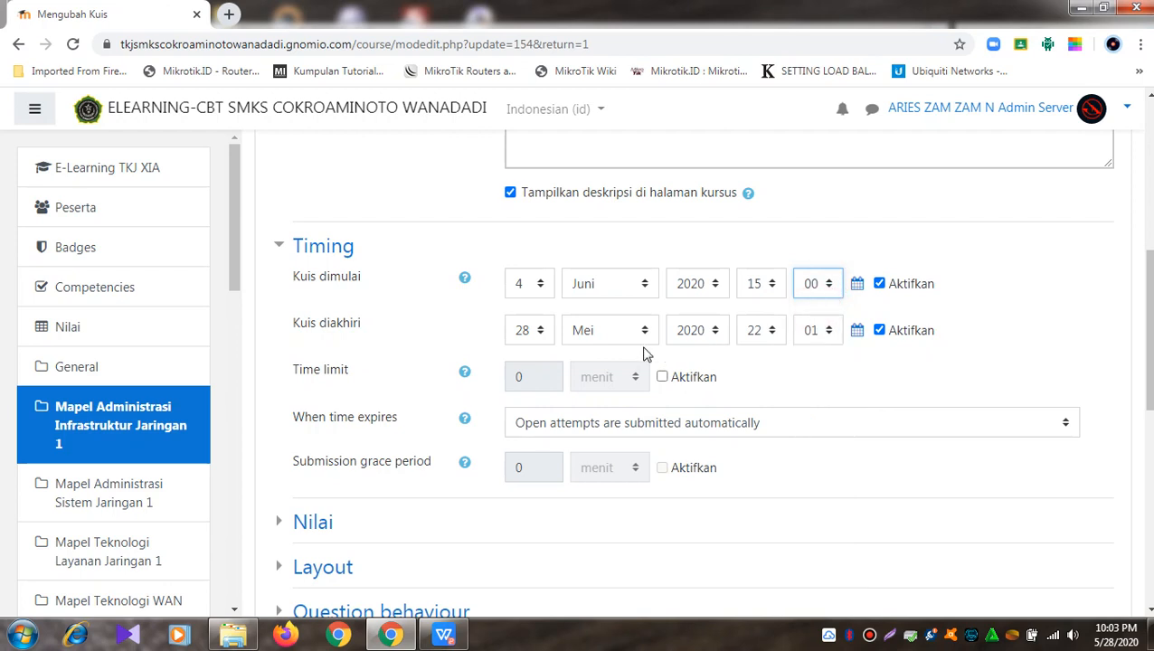
Step: Set the quiz closing date and time to 4 Juni 2020, 16:30
{"action": "left_click", "coordinate": [546, 332]}
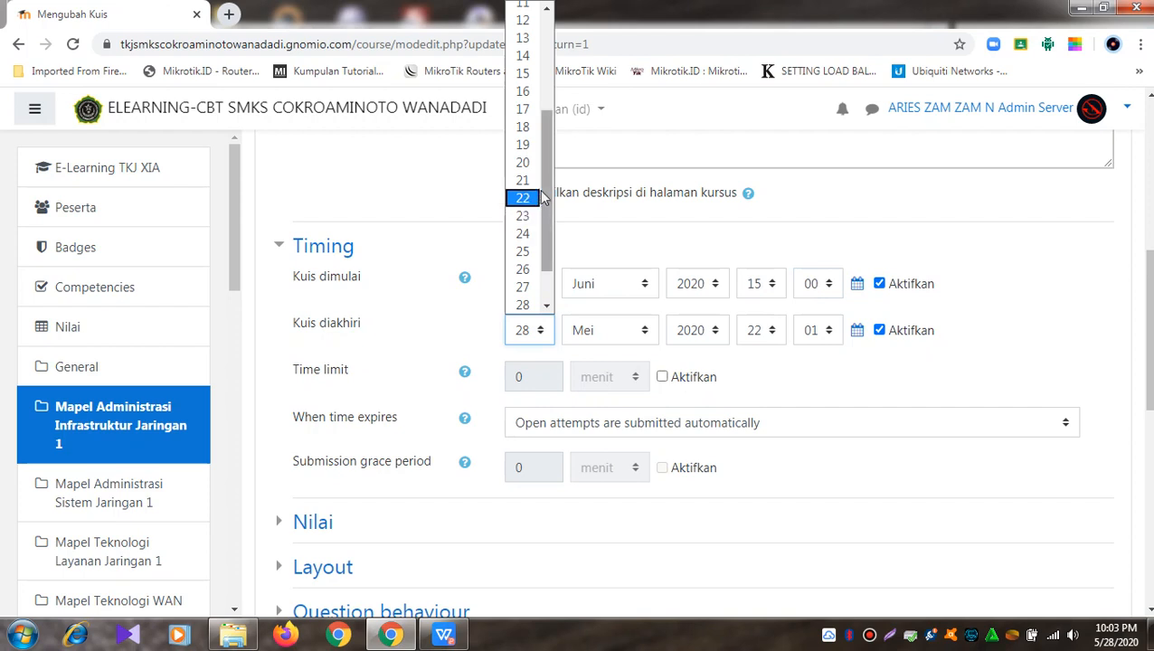
{"action": "scroll", "coordinate": [545, 197], "scroll_direction": "up", "scroll_amount": 2}
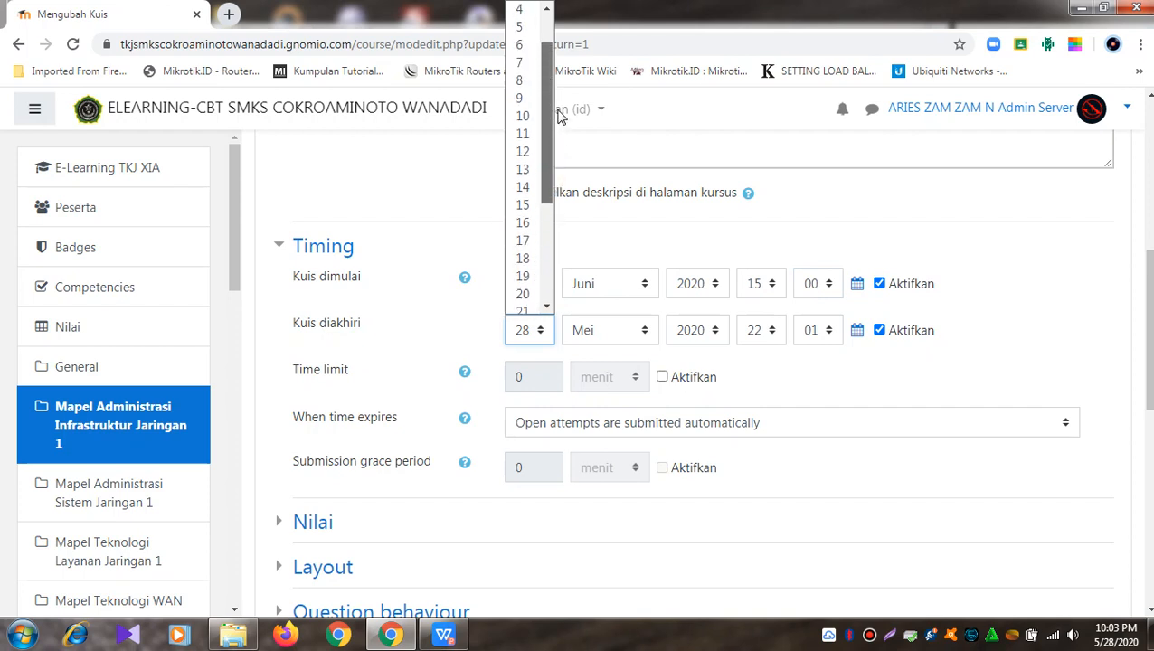
{"action": "left_click_drag", "start_coordinate": [558, 110], "coordinate": [545, 57]}
{"action": "left_click", "coordinate": [523, 38]}
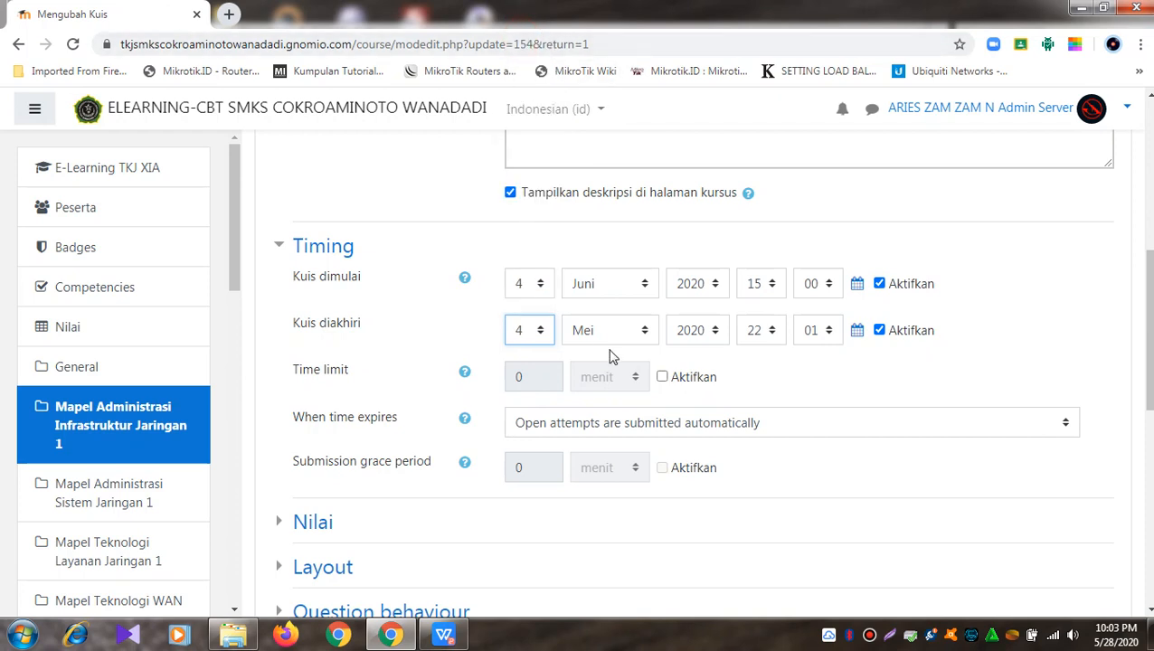
{"action": "left_click", "coordinate": [647, 332]}
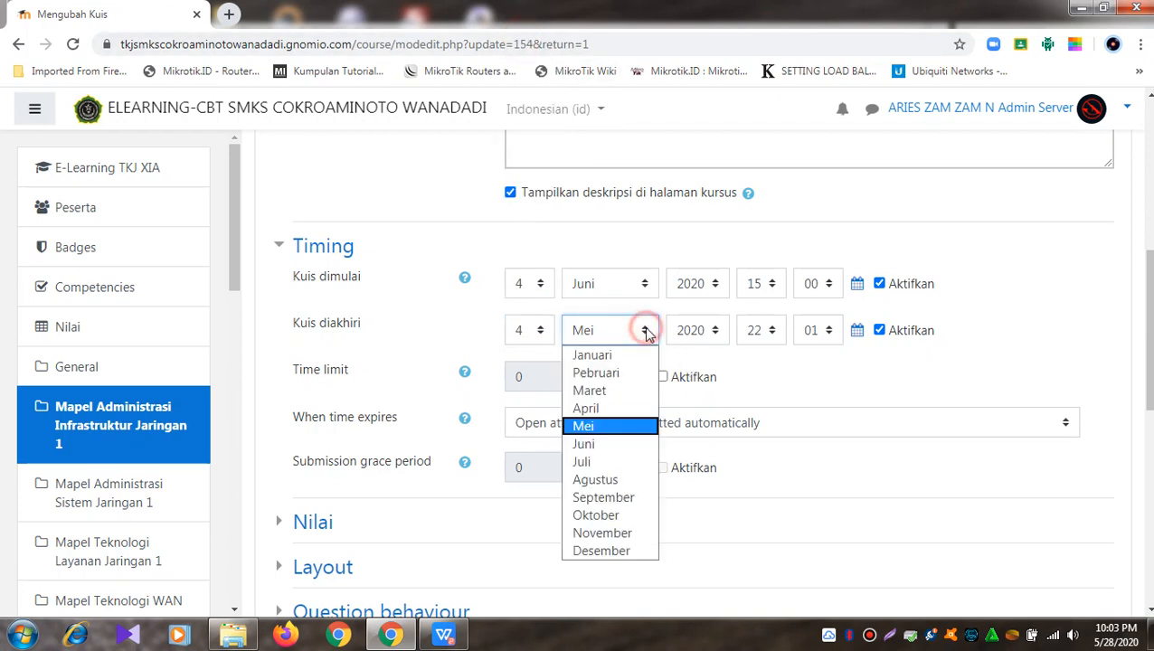
{"action": "left_click", "coordinate": [605, 445]}
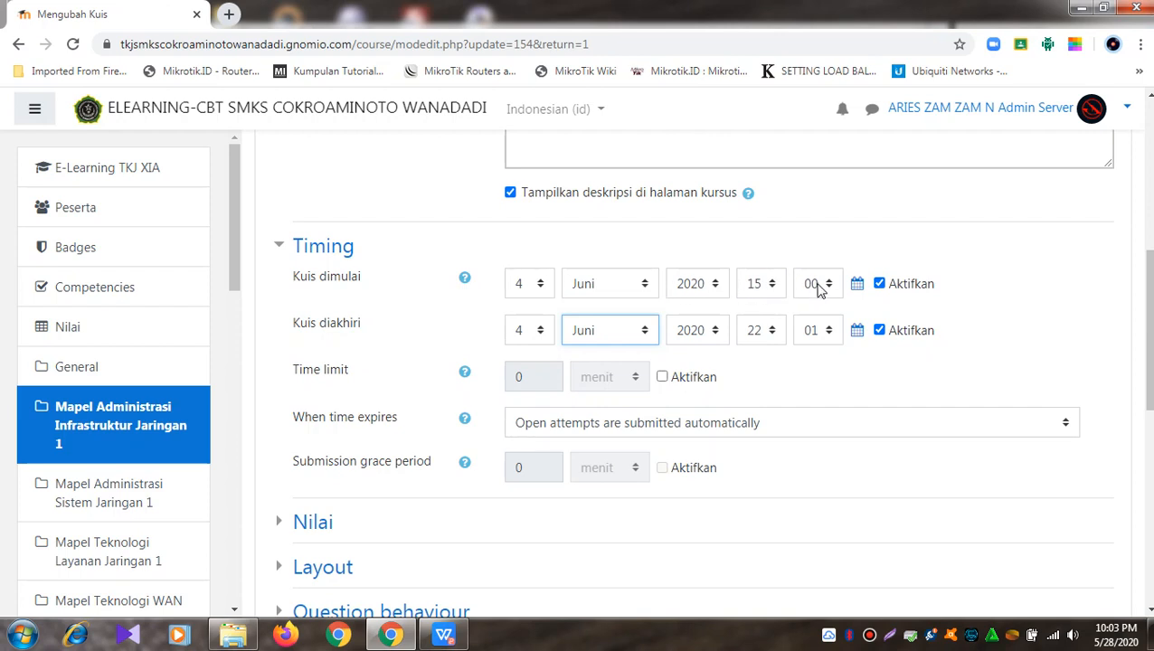
{"action": "left_click", "coordinate": [774, 331]}
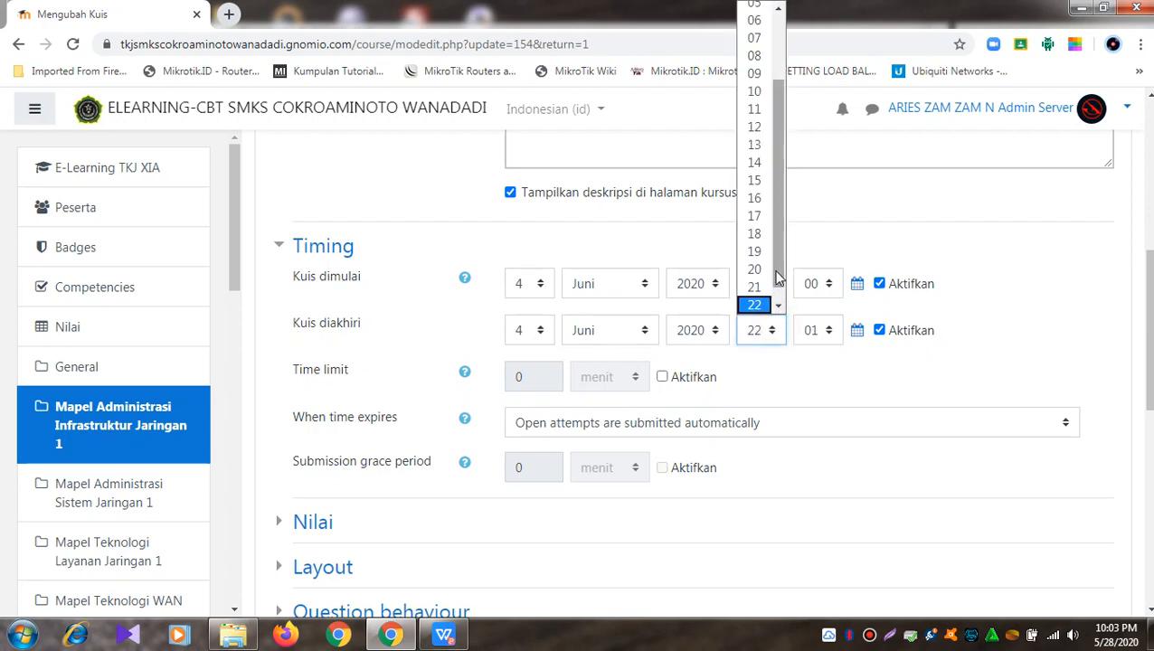
{"action": "left_click", "coordinate": [767, 204]}
{"action": "left_click", "coordinate": [829, 331]}
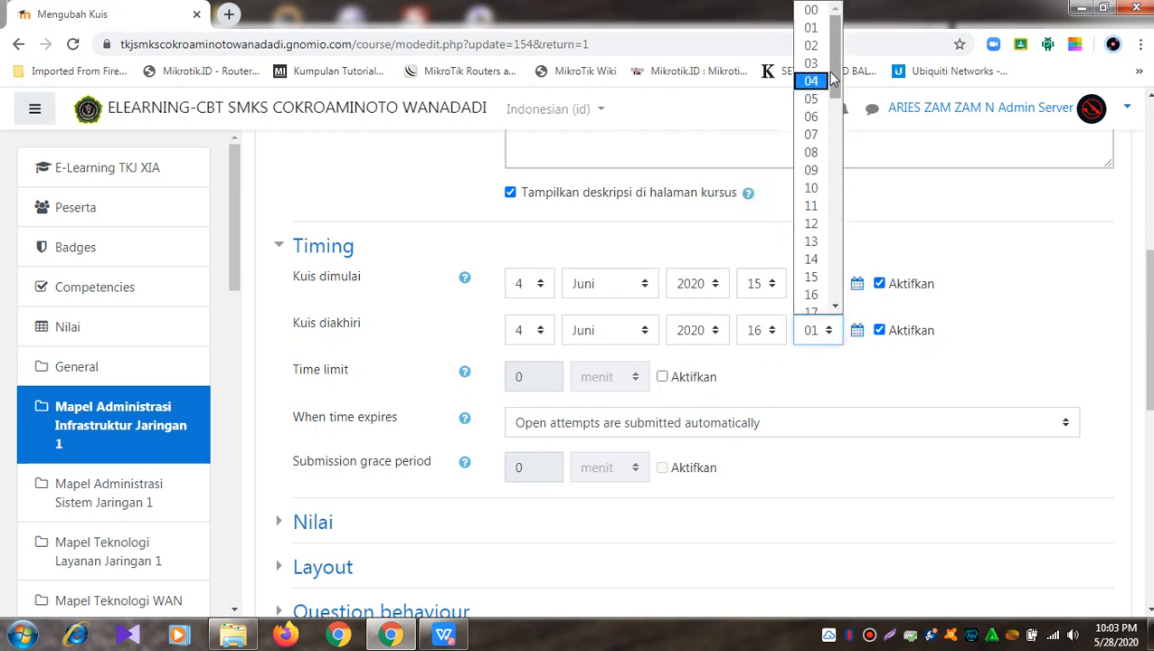
{"action": "left_click_drag", "start_coordinate": [834, 77], "coordinate": [836, 153]}
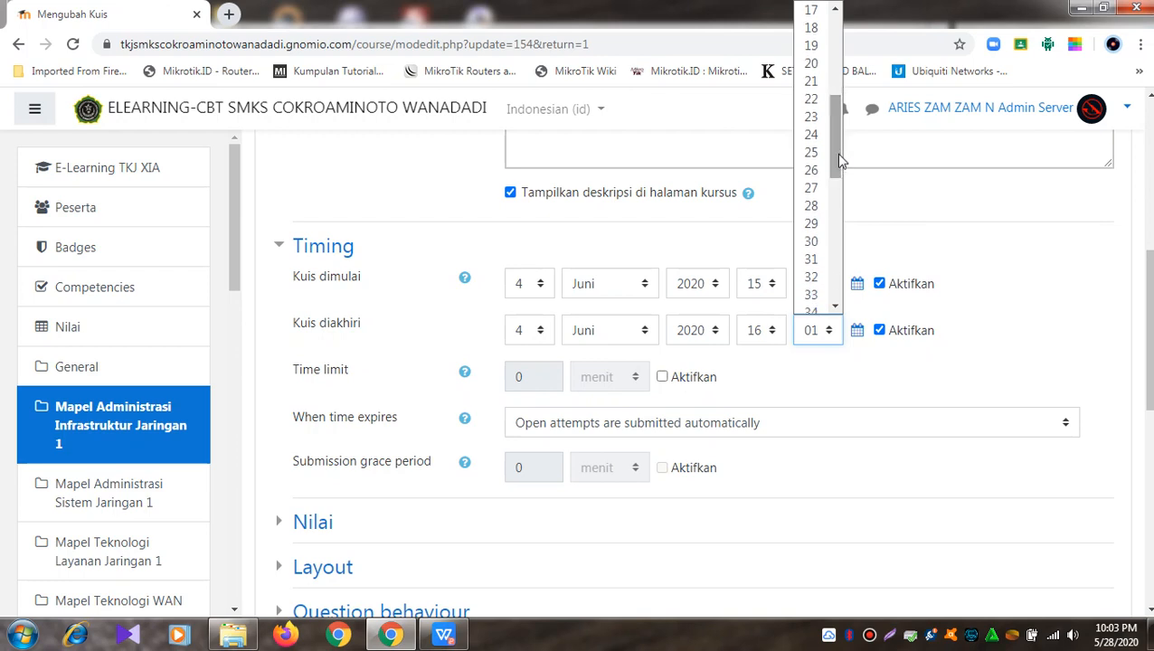
{"action": "left_click", "coordinate": [812, 238]}
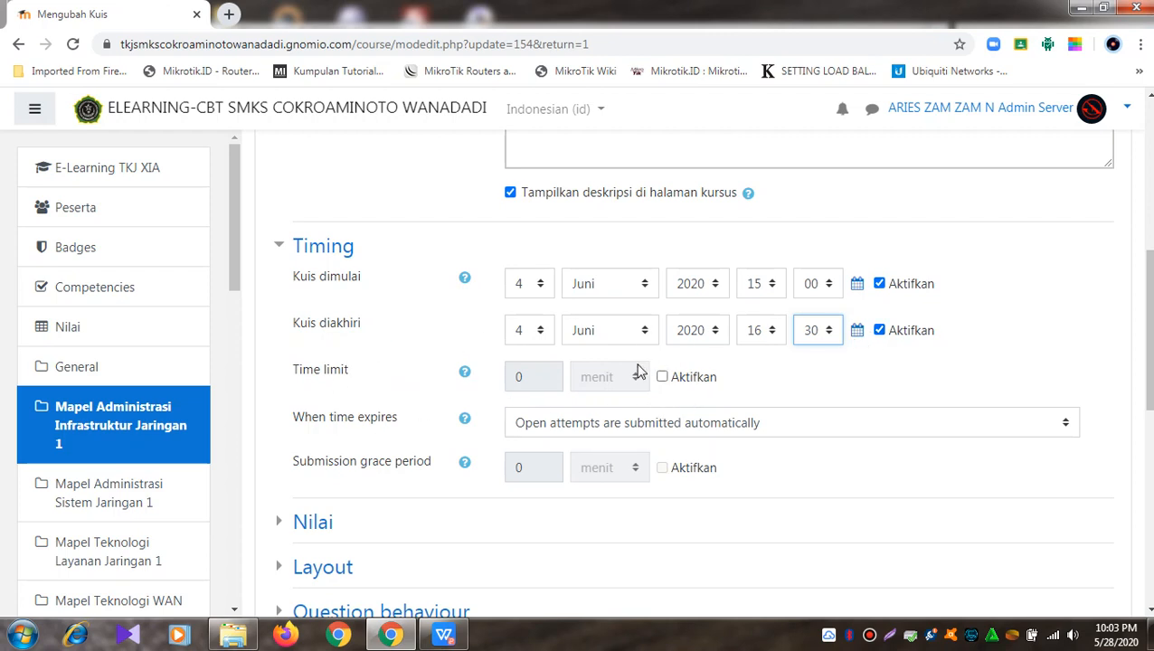
Step: Enable a quiz time limit of 90 menit
{"action": "left_click", "coordinate": [663, 378]}
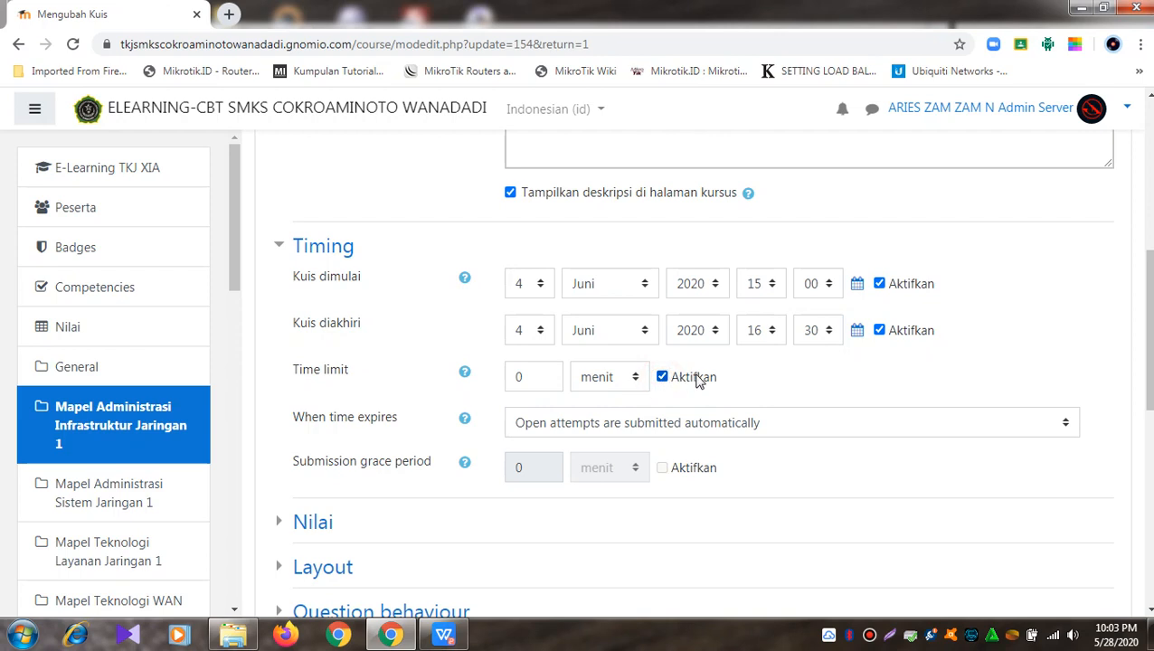
{"action": "left_click", "coordinate": [629, 378]}
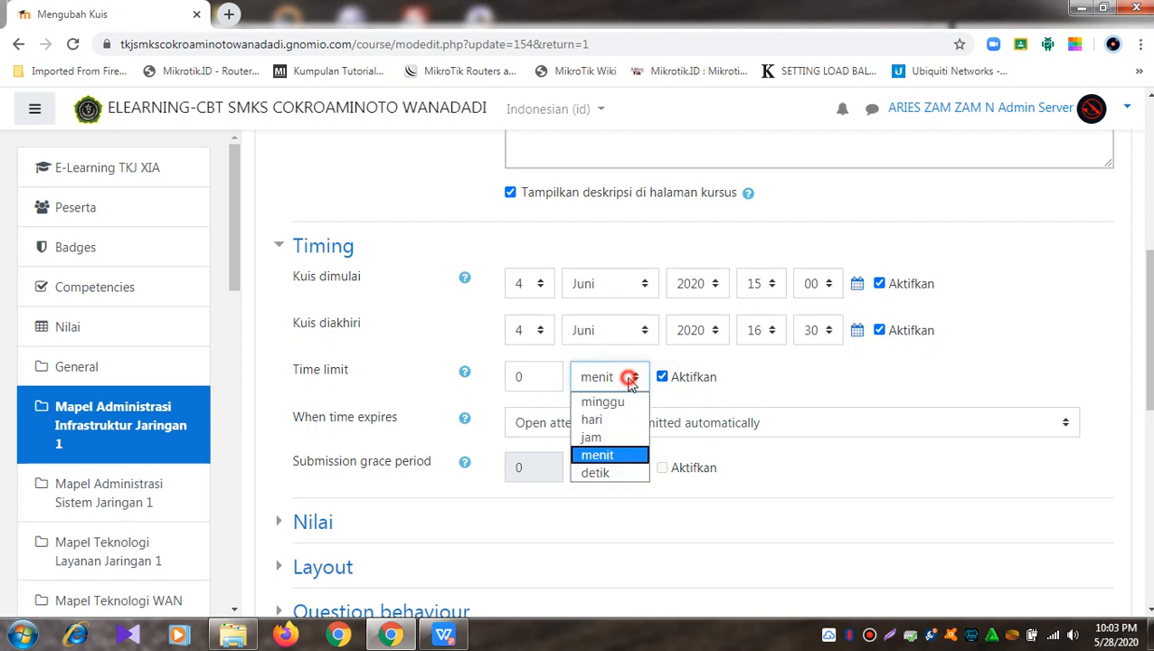
{"action": "left_click", "coordinate": [607, 454]}
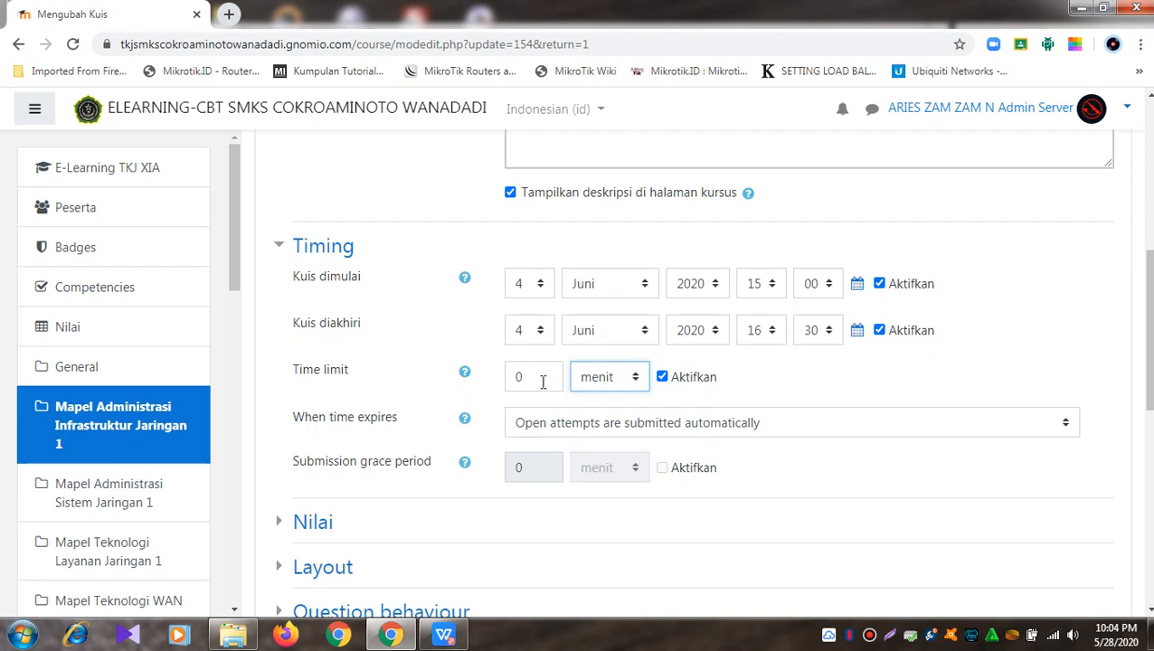
{"action": "left_click_drag", "start_coordinate": [542, 382], "coordinate": [504, 385]}
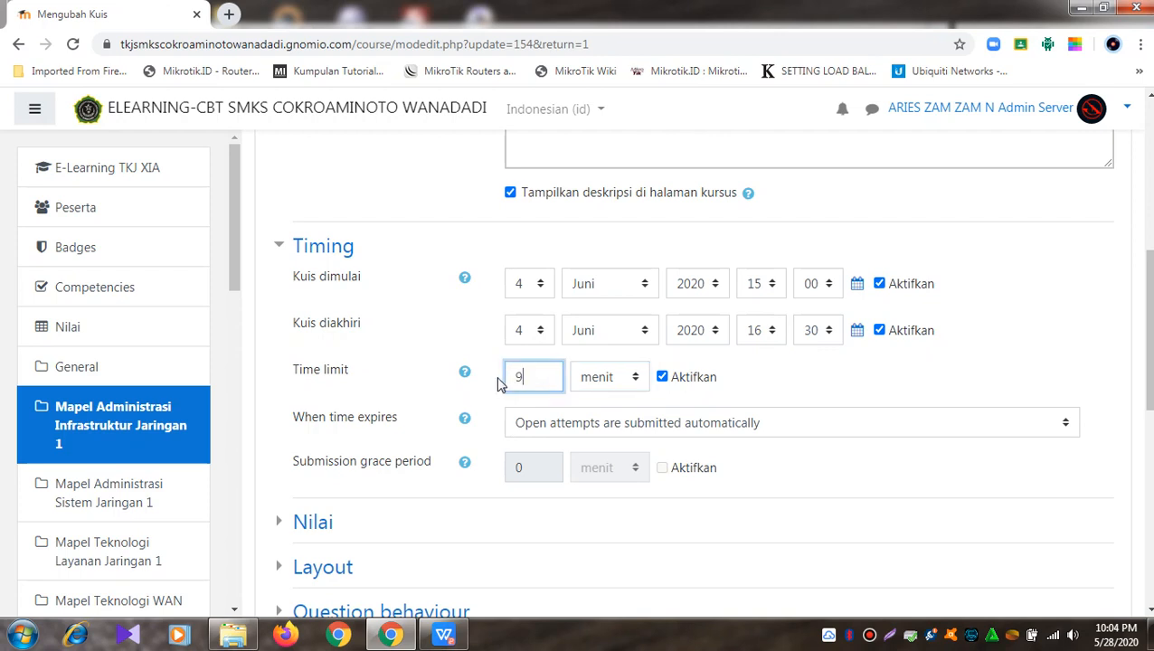
{"action": "type", "text": "90"}
{"action": "left_click", "coordinate": [737, 381]}
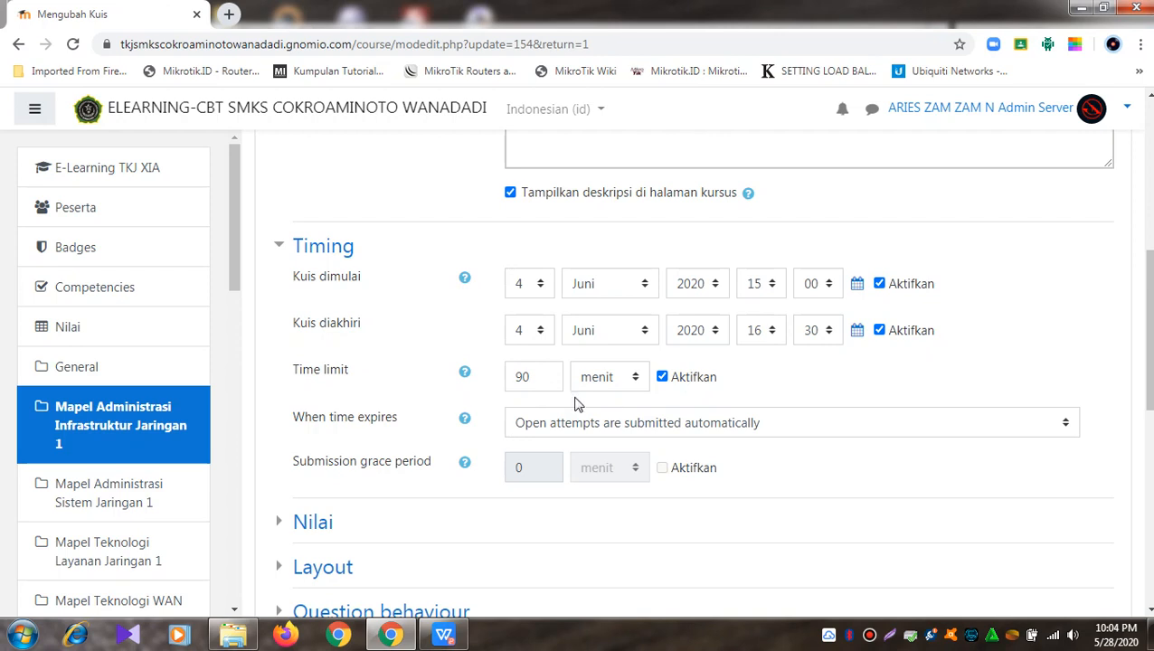
Step: Expand the Nilai section and keep Percobaan menjawab diperbolehkan at 1
{"action": "scroll", "coordinate": [774, 385], "scroll_direction": "down", "scroll_amount": 3}
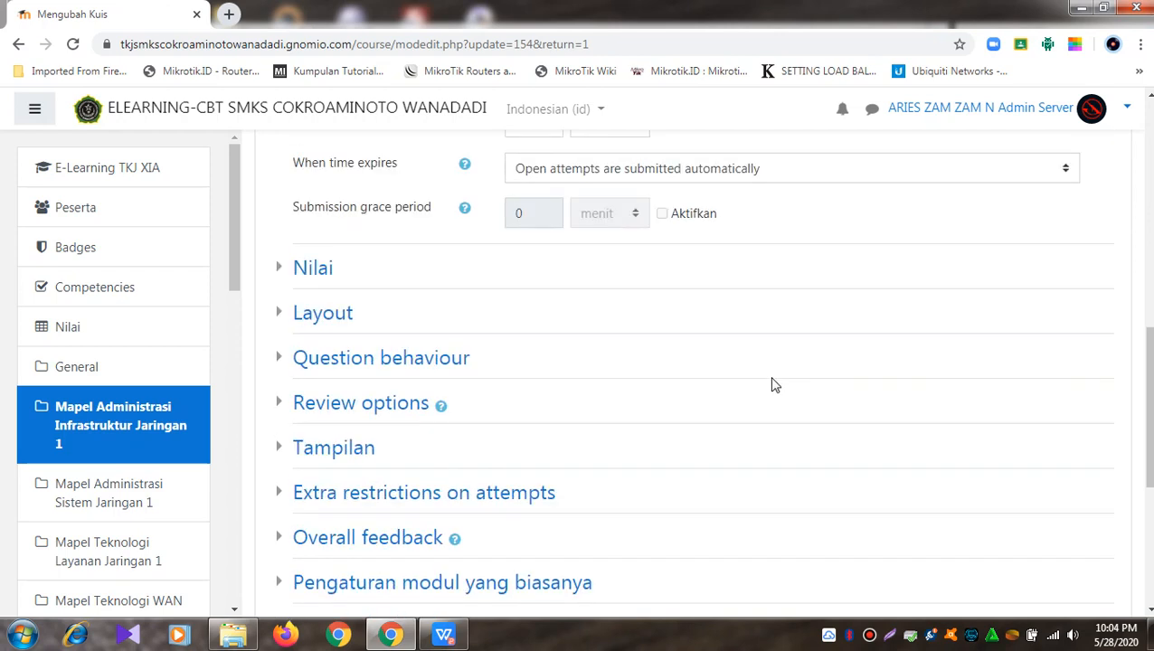
{"action": "left_click", "coordinate": [283, 271]}
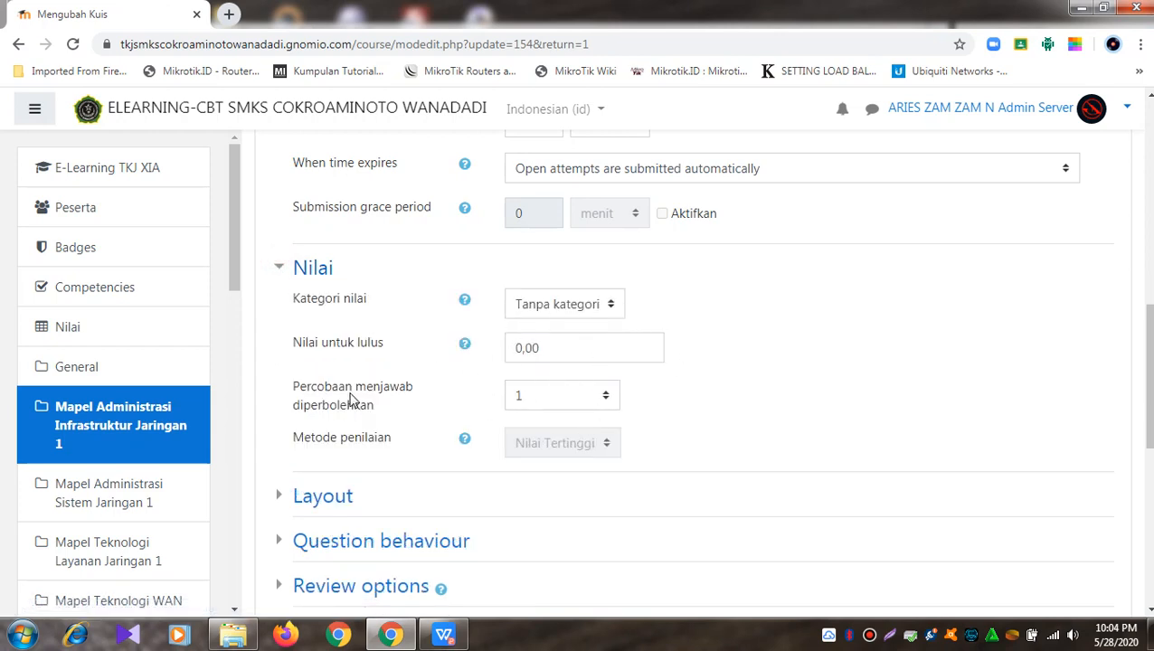
{"action": "left_click_drag", "start_coordinate": [293, 387], "coordinate": [412, 413]}
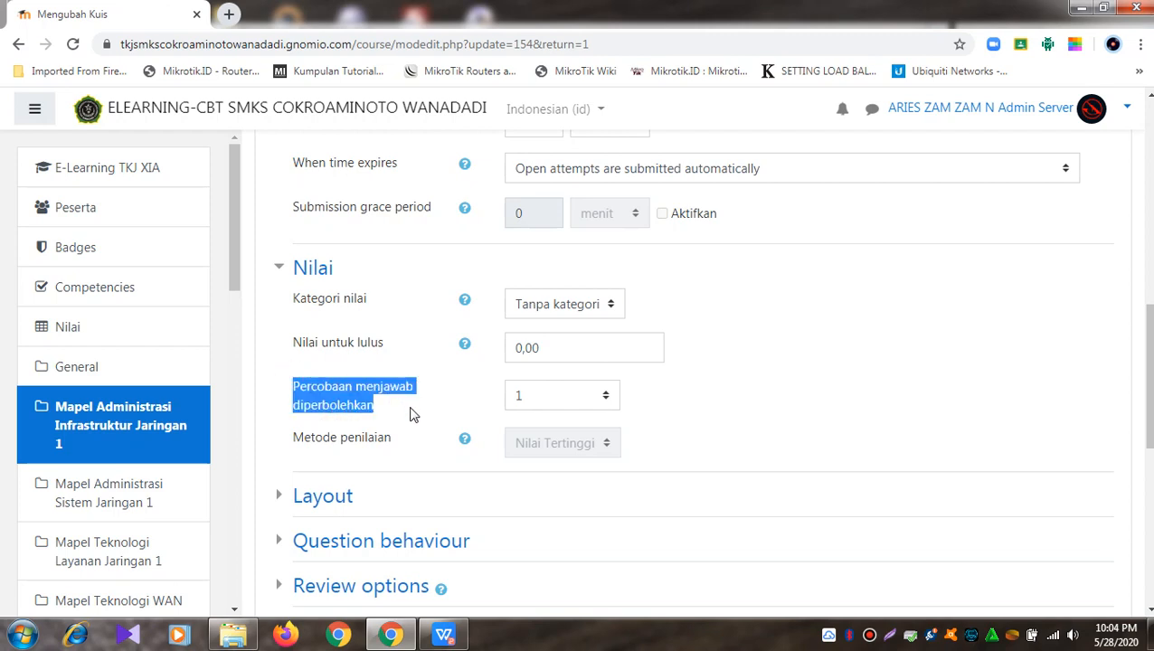
{"action": "left_click", "coordinate": [409, 413]}
{"action": "left_click", "coordinate": [605, 399]}
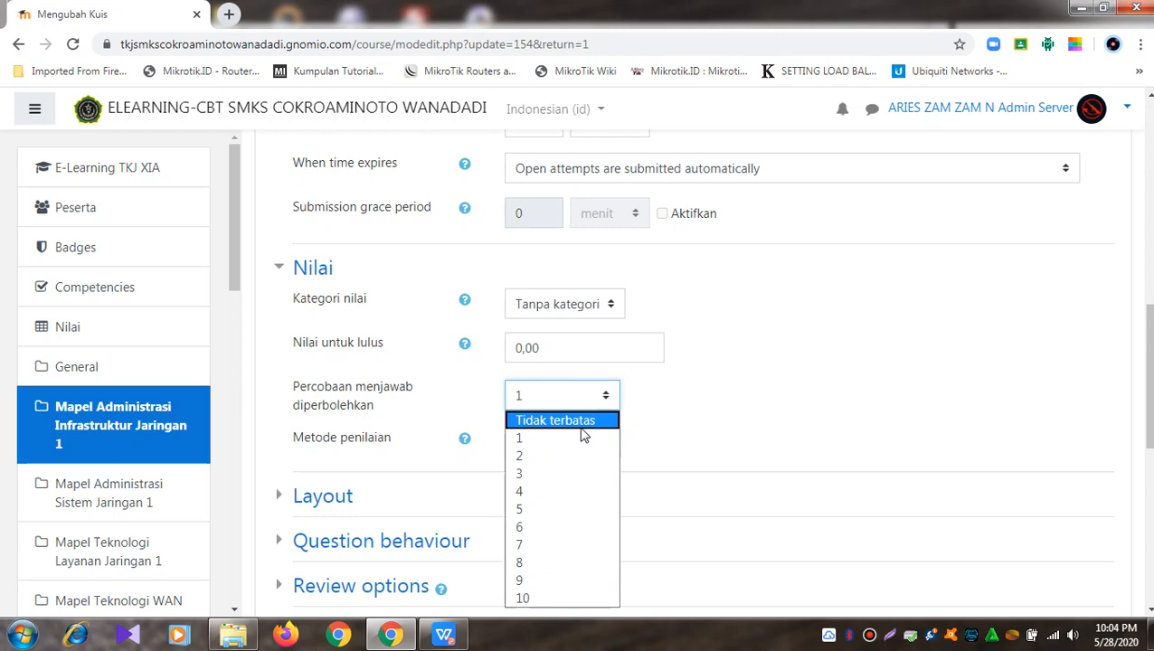
{"action": "left_click", "coordinate": [586, 438]}
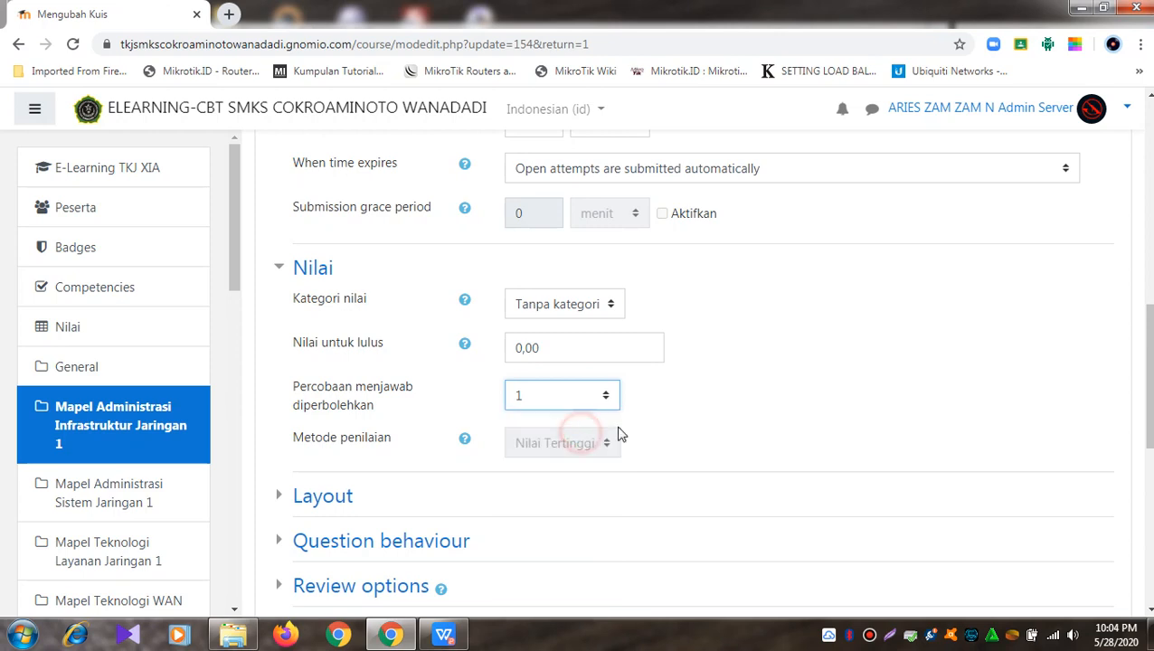
{"action": "scroll", "coordinate": [735, 403], "scroll_direction": "down", "scroll_amount": 2}
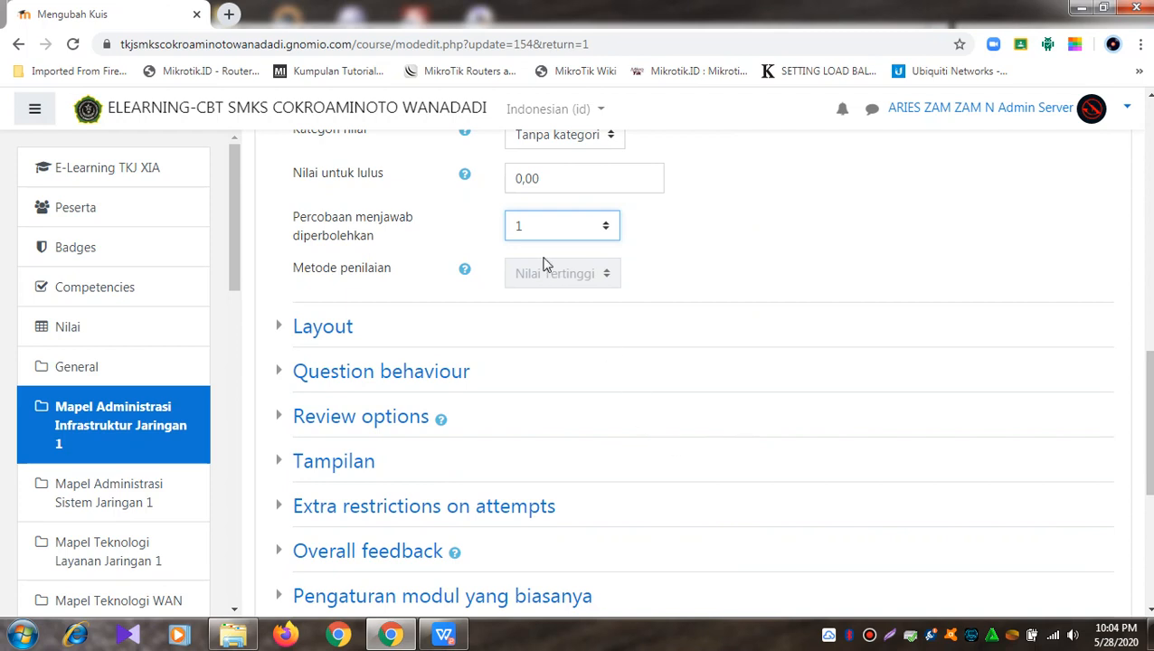
{"action": "left_click", "coordinate": [706, 238]}
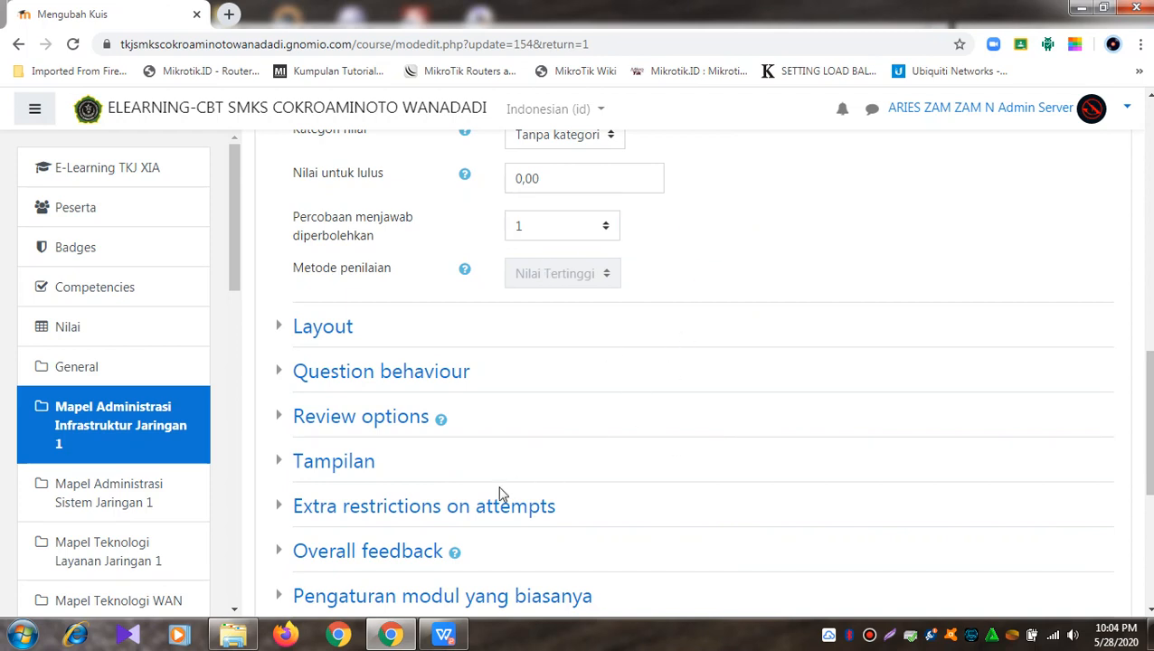
Step: Expand Review options, leaving the immediately-after-attempt correctness and answer boxes unchecked
{"action": "left_click", "coordinate": [307, 427]}
{"action": "scroll", "coordinate": [610, 391], "scroll_direction": "down", "scroll_amount": 2}
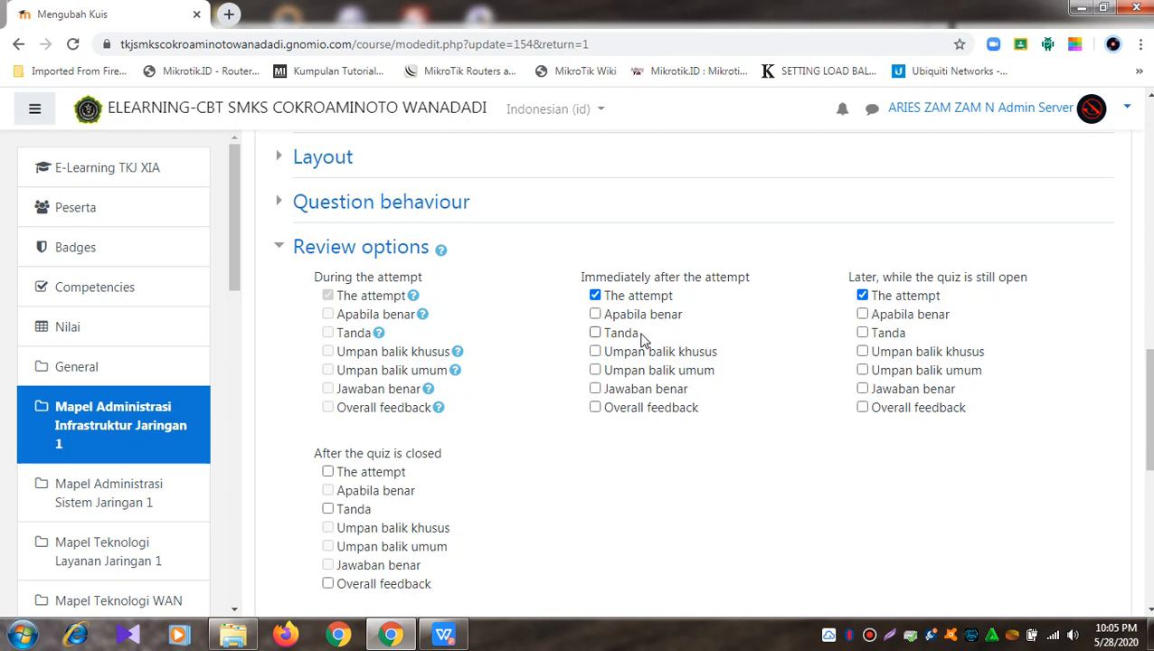
{"action": "left_click", "coordinate": [595, 315]}
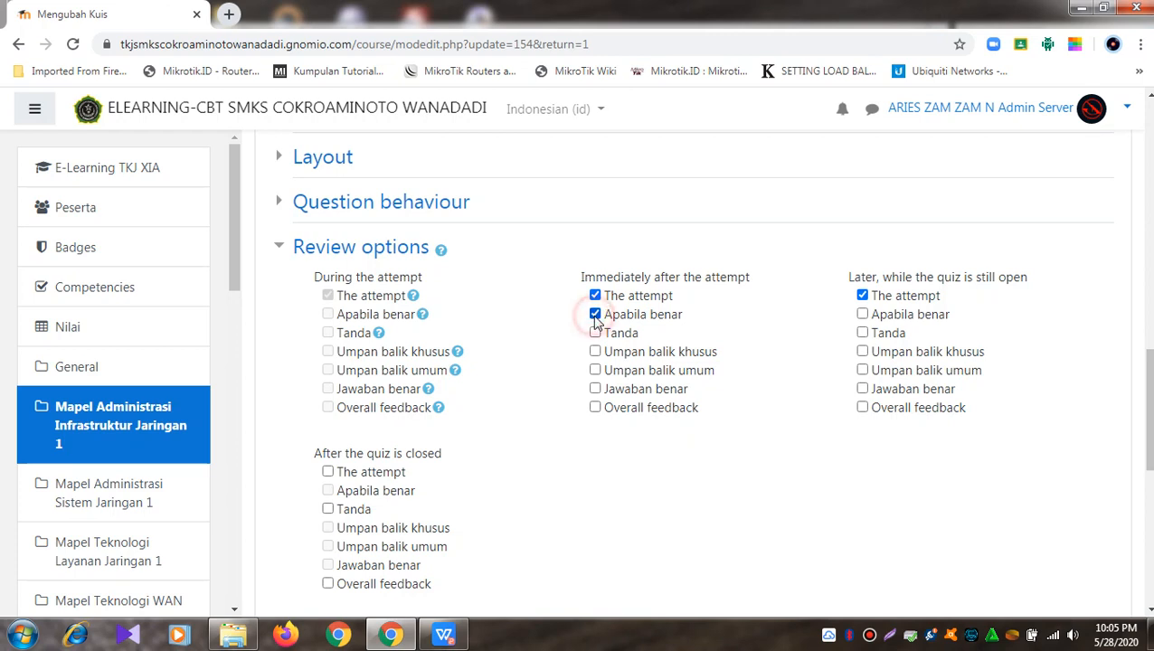
{"action": "left_click", "coordinate": [595, 315]}
{"action": "left_click", "coordinate": [623, 391]}
{"action": "left_click", "coordinate": [675, 389]}
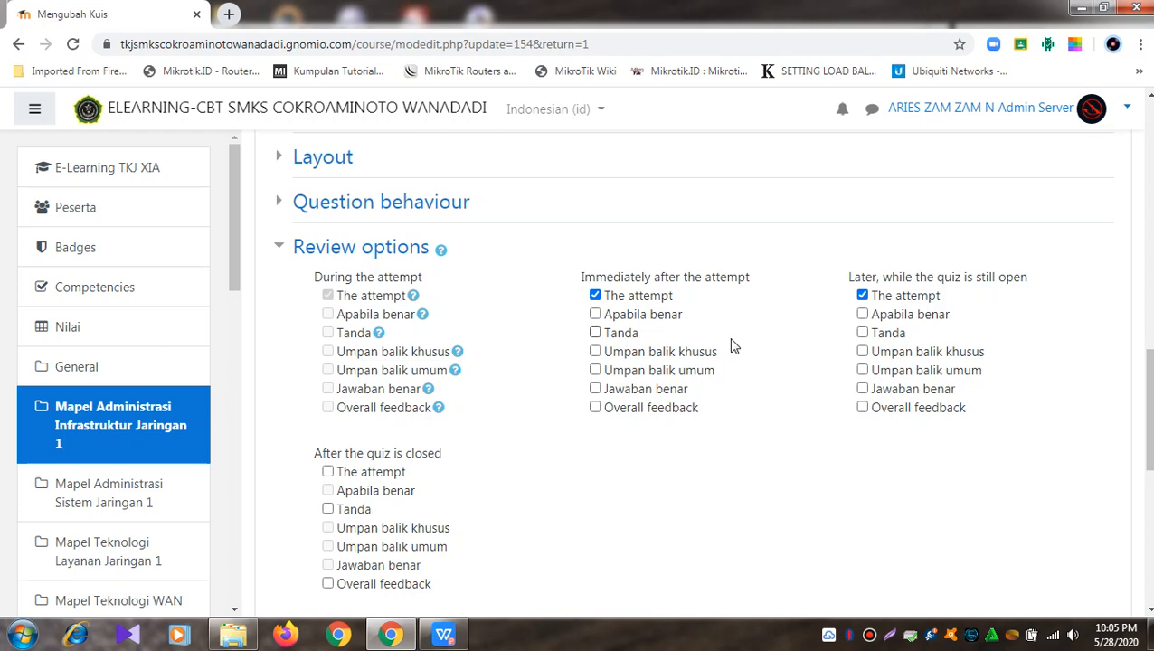
{"action": "double_click", "coordinate": [626, 317]}
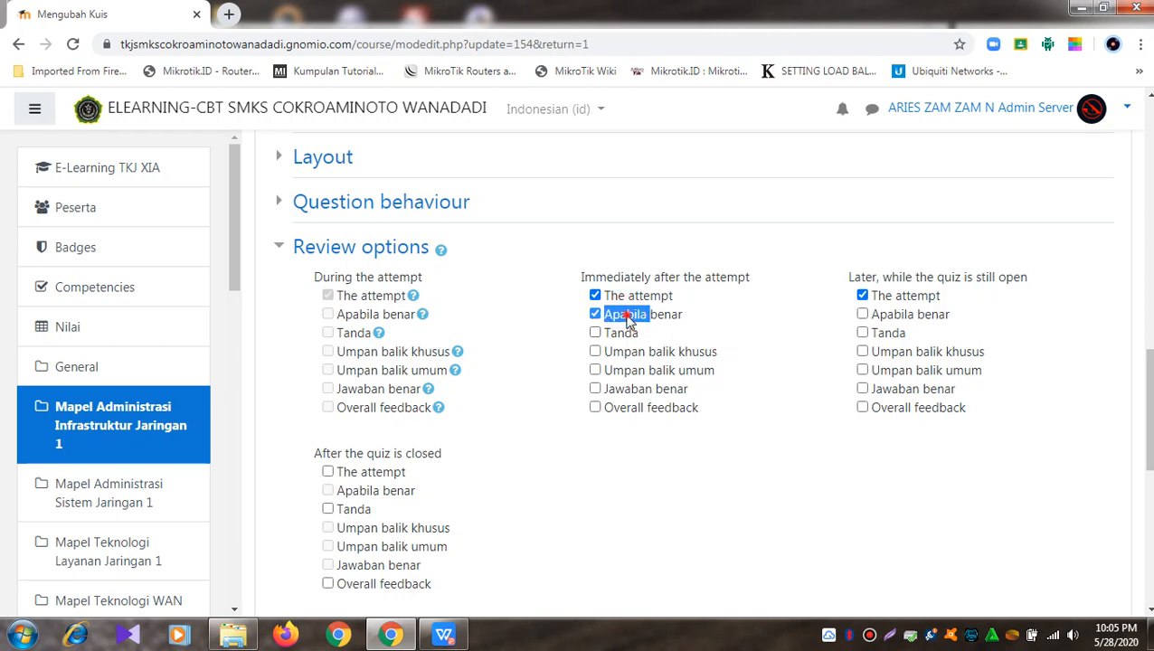
{"action": "left_click", "coordinate": [597, 314]}
{"action": "left_click", "coordinate": [598, 315]}
{"action": "left_click", "coordinate": [565, 369]}
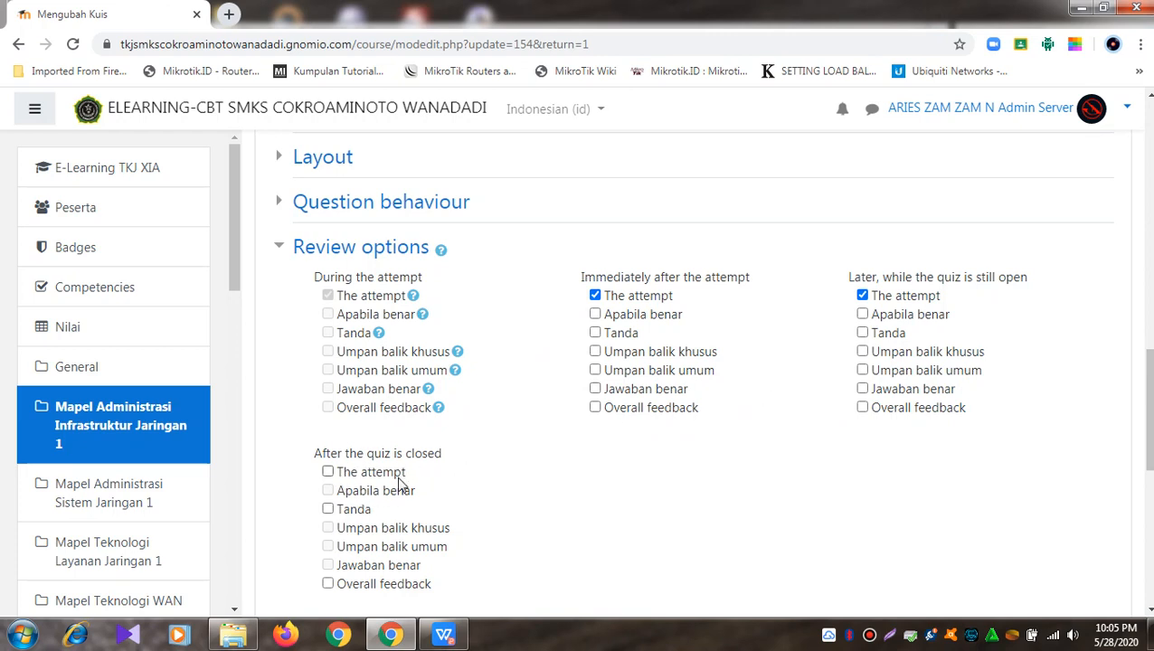
Step: Tick 'The attempt' under After the quiz is closed
{"action": "left_click", "coordinate": [327, 472]}
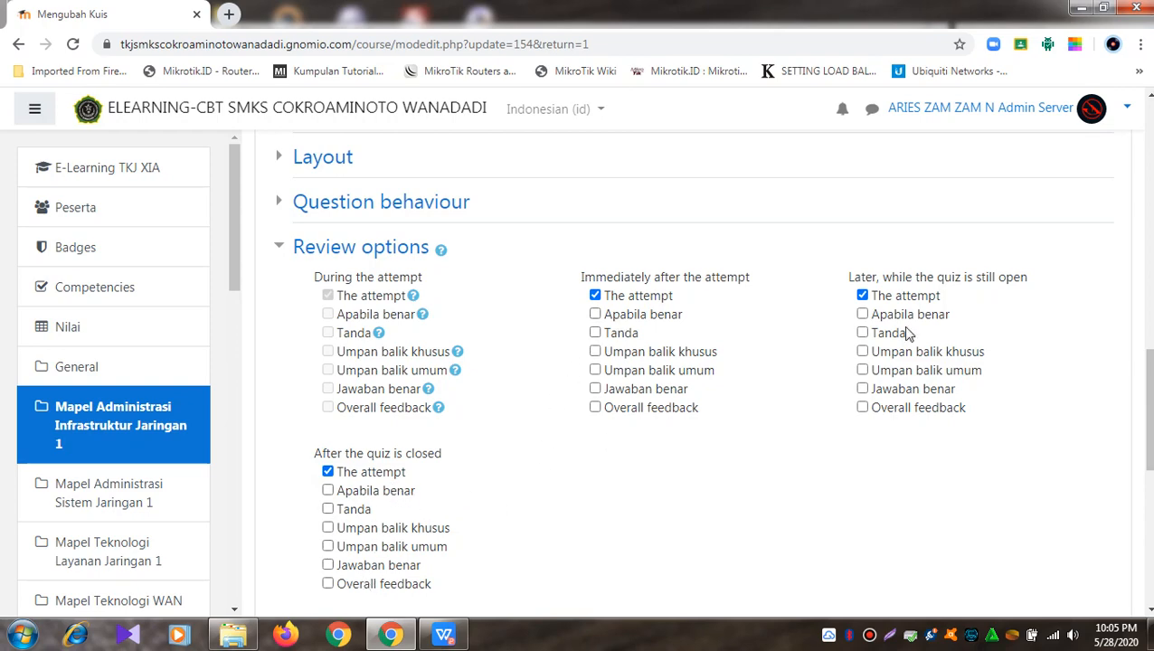
{"action": "scroll", "coordinate": [898, 391], "scroll_direction": "down", "scroll_amount": 4}
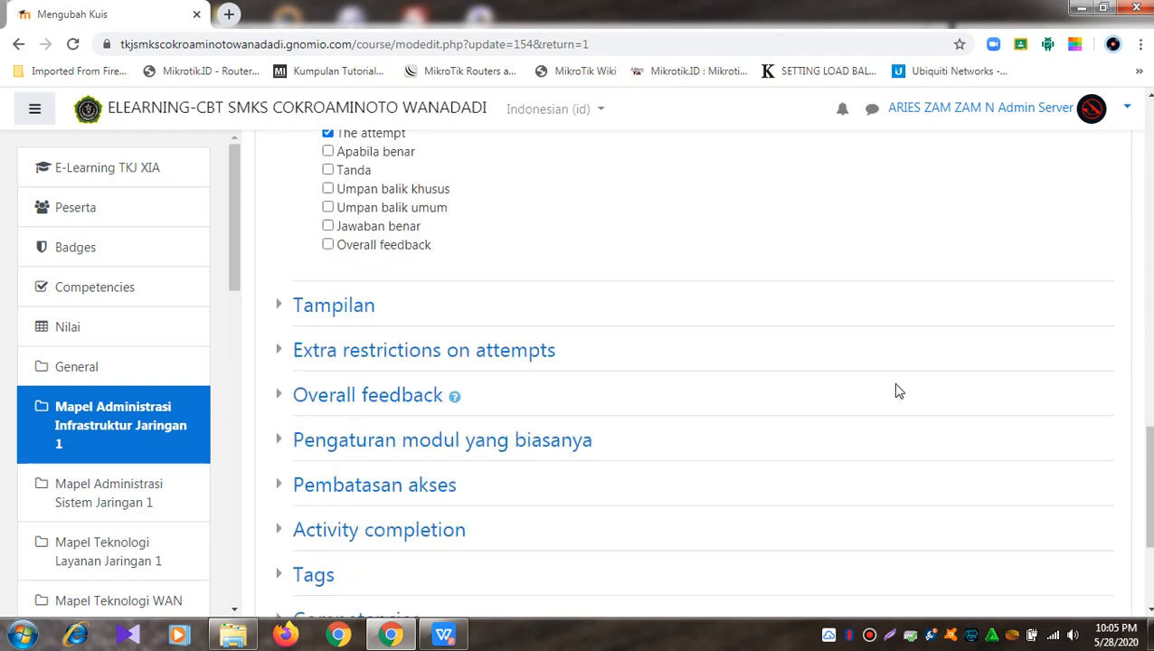
{"action": "scroll", "coordinate": [898, 388], "scroll_direction": "up", "scroll_amount": 3}
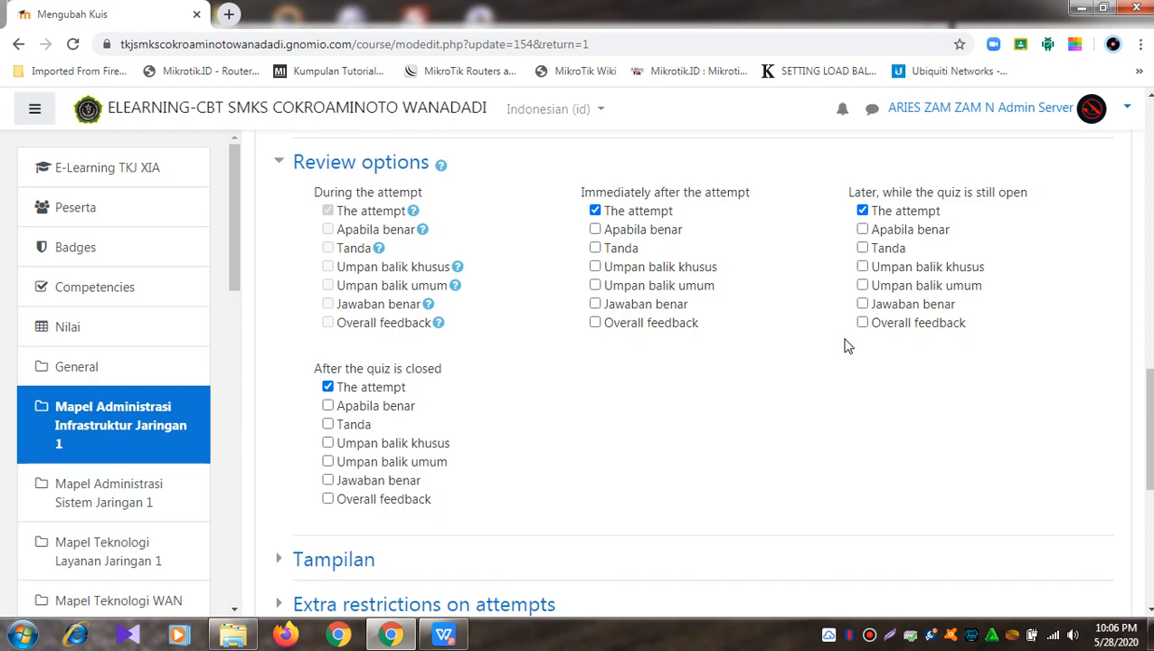
{"action": "scroll", "coordinate": [848, 344], "scroll_direction": "down", "scroll_amount": 3}
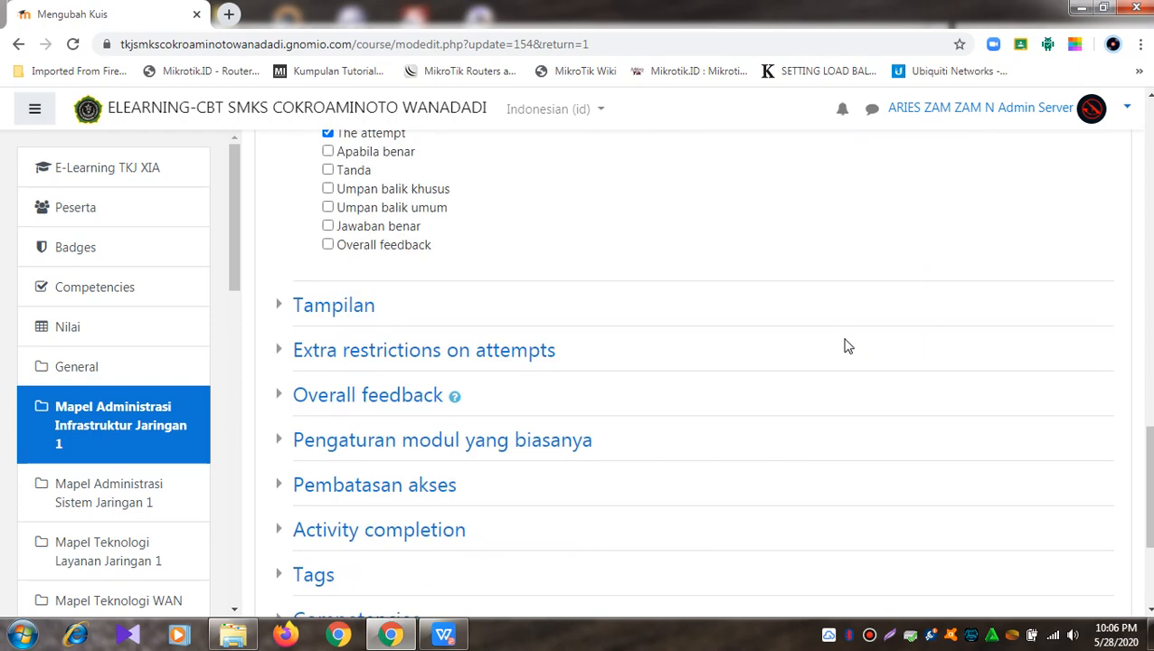
{"action": "scroll", "coordinate": [847, 344], "scroll_direction": "up", "scroll_amount": 7}
{"action": "scroll", "coordinate": [848, 344], "scroll_direction": "down", "scroll_amount": 8}
{"action": "scroll", "coordinate": [848, 345], "scroll_direction": "down", "scroll_amount": 2}
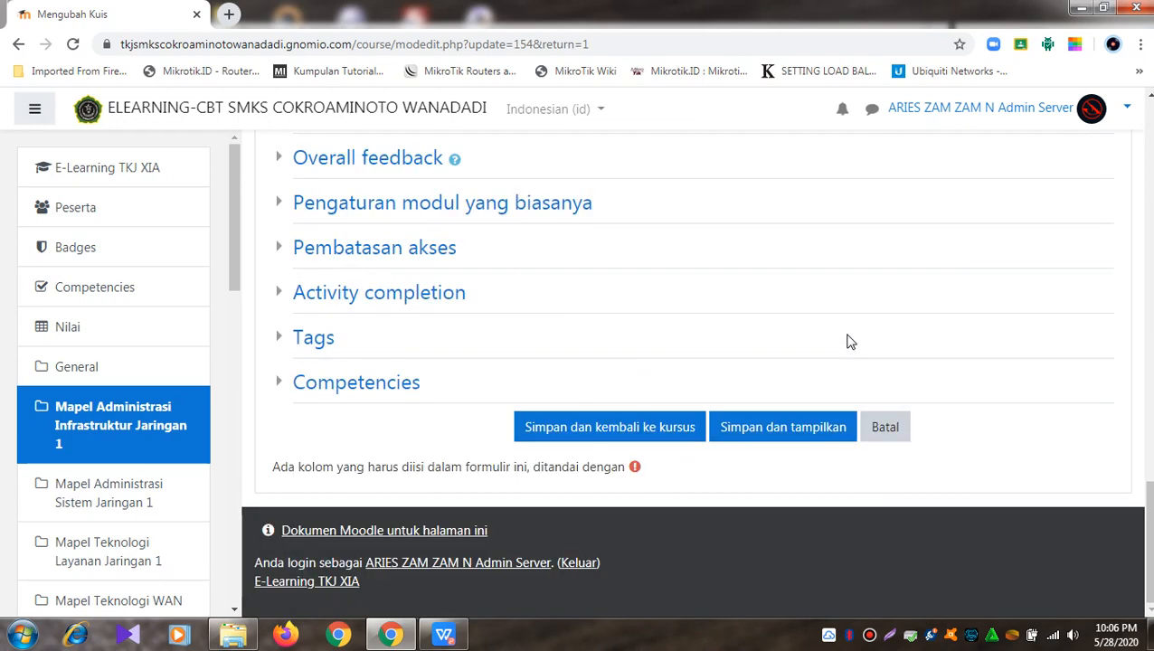
Step: Save the quiz settings and reopen the quiz page
{"action": "left_click", "coordinate": [628, 435]}
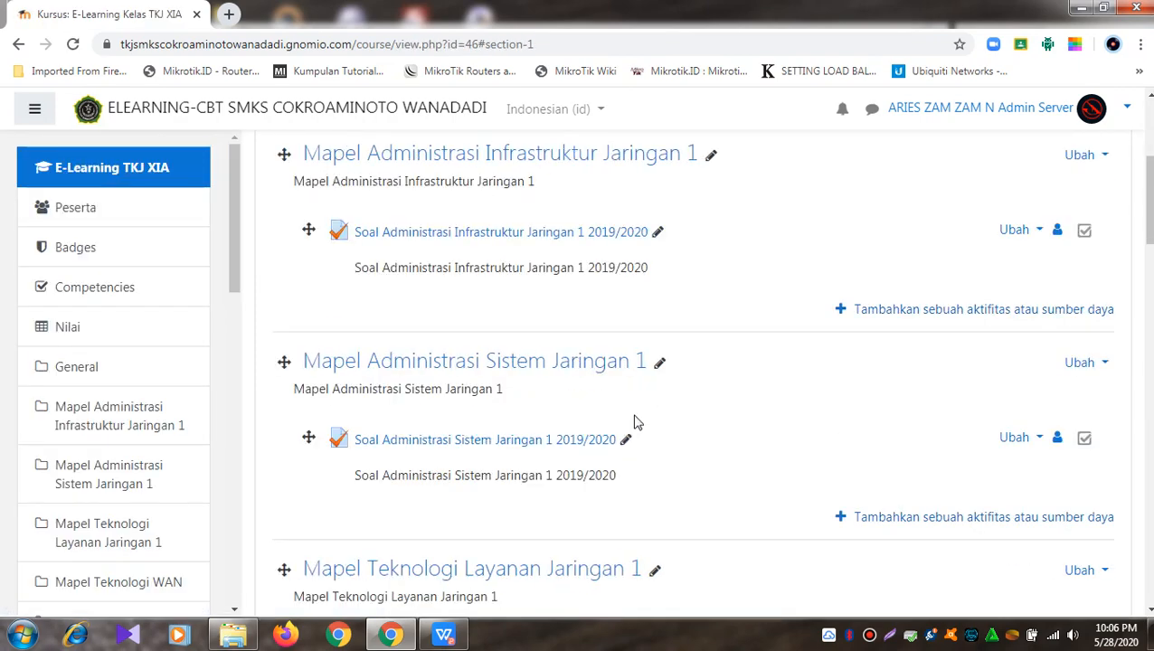
{"action": "left_click", "coordinate": [607, 235]}
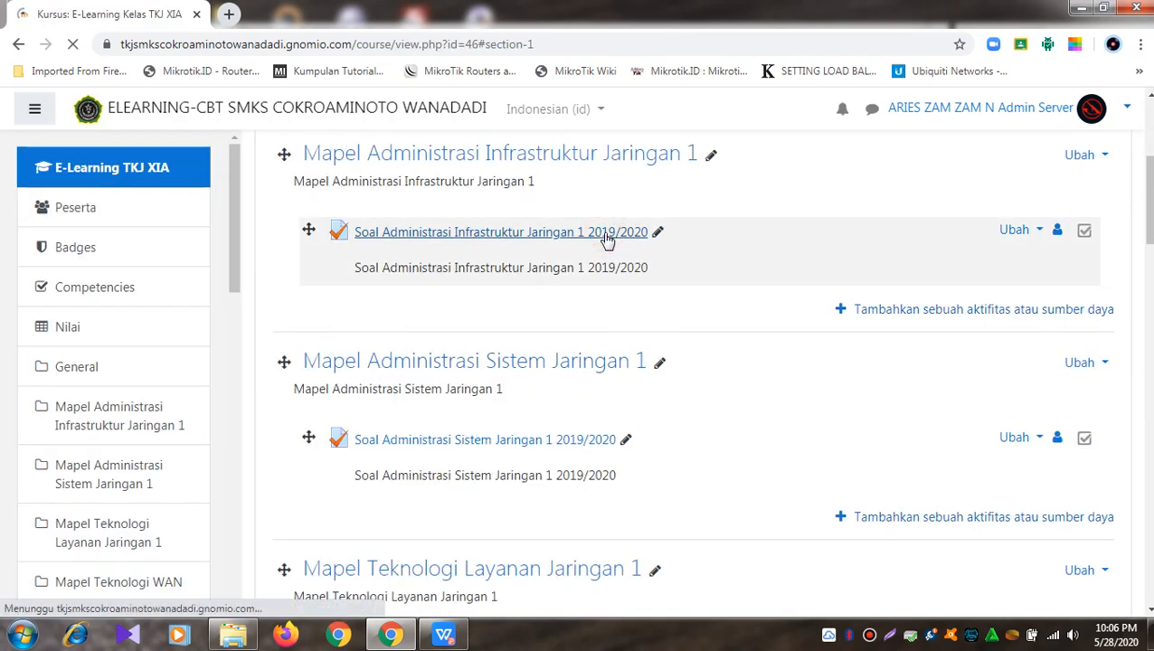
{"action": "scroll", "coordinate": [606, 242], "scroll_direction": "down", "scroll_amount": 2}
{"action": "scroll", "coordinate": [606, 245], "scroll_direction": "up", "scroll_amount": 1}
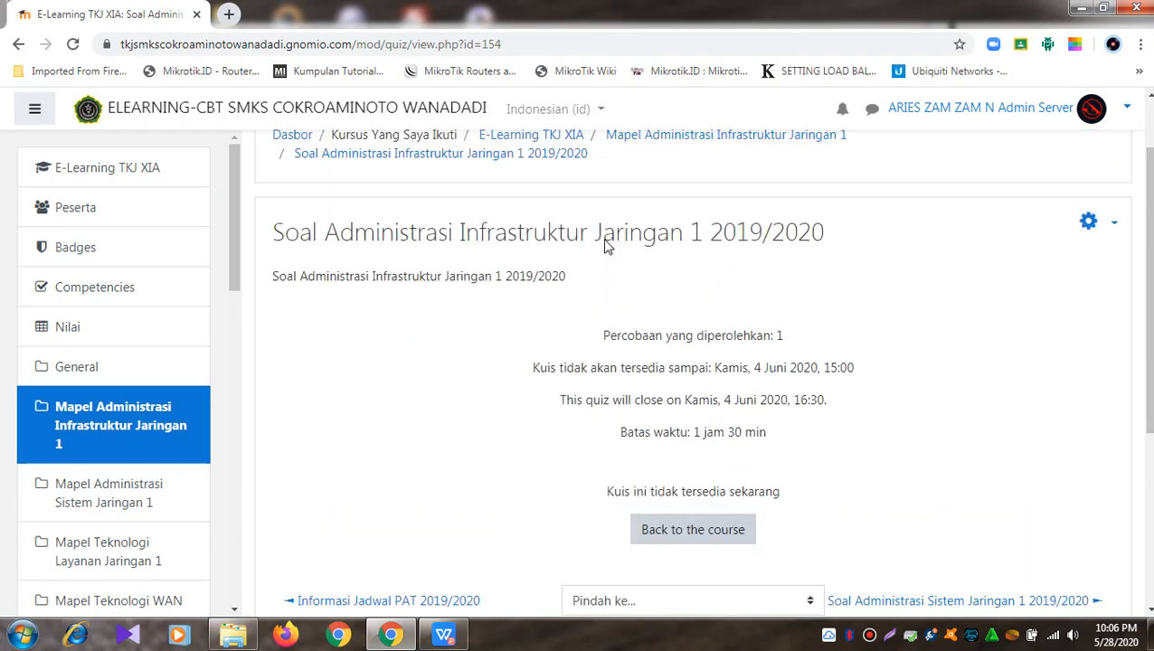
Step: Highlight the quiz's 4 Juni 2020 15:00 opening, 16:30 closing and 1 jam 30 min limit
{"action": "left_click", "coordinate": [890, 634]}
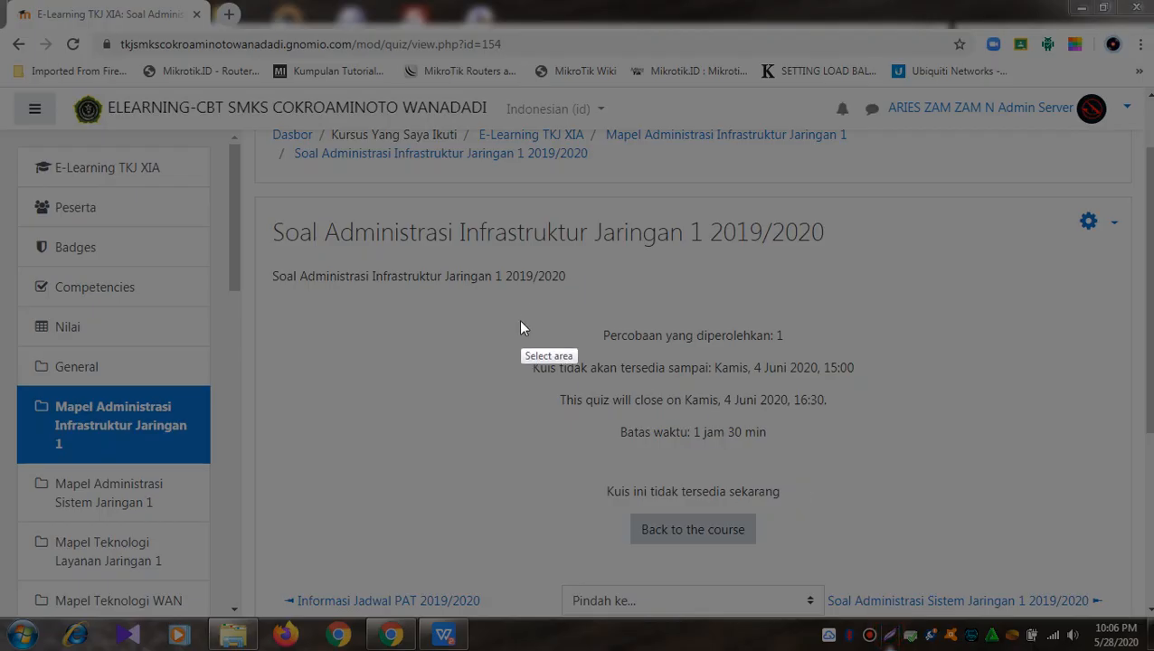
{"action": "left_click_drag", "start_coordinate": [506, 300], "coordinate": [900, 467]}
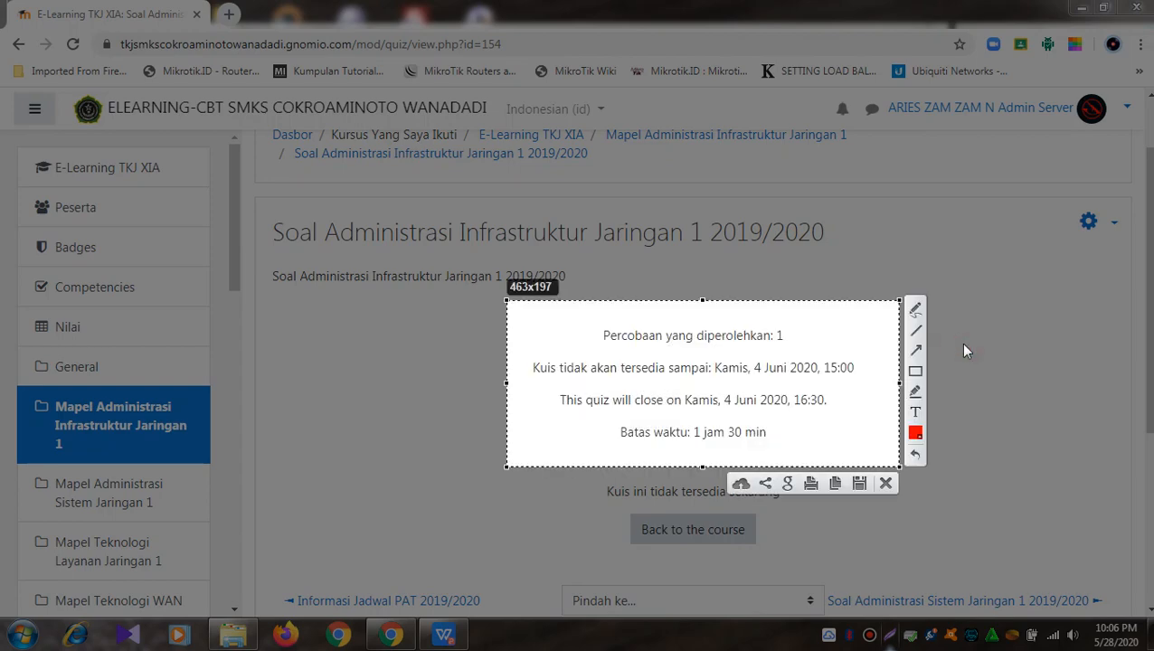
{"action": "key", "text": "Escape"}
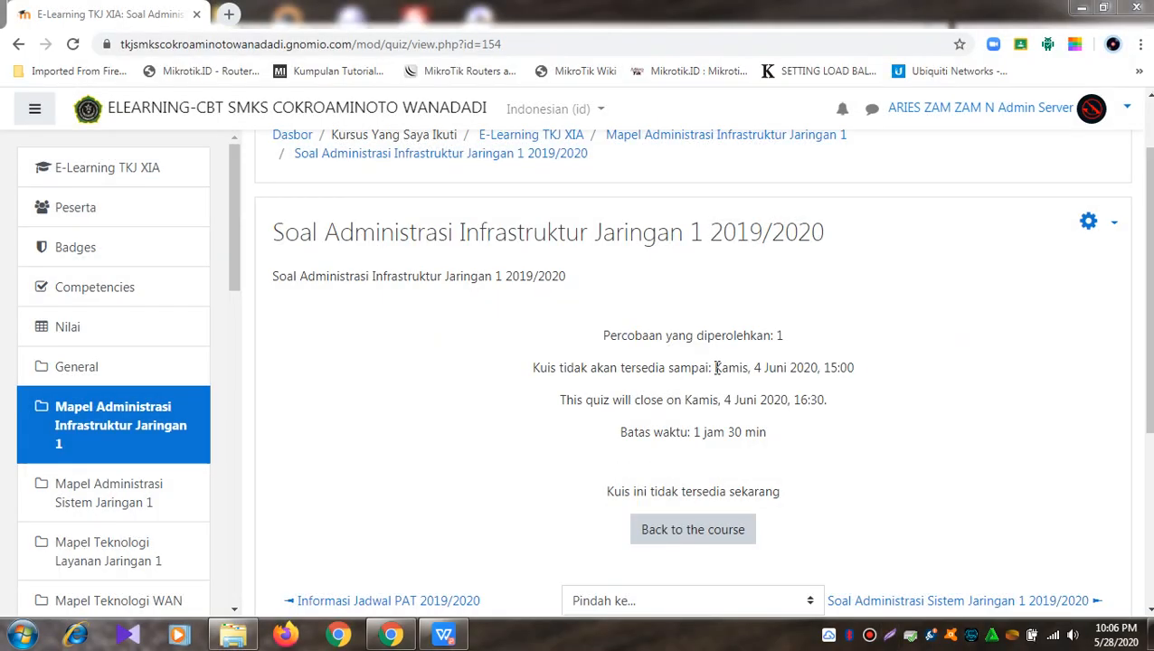
{"action": "left_click_drag", "start_coordinate": [716, 368], "coordinate": [857, 381]}
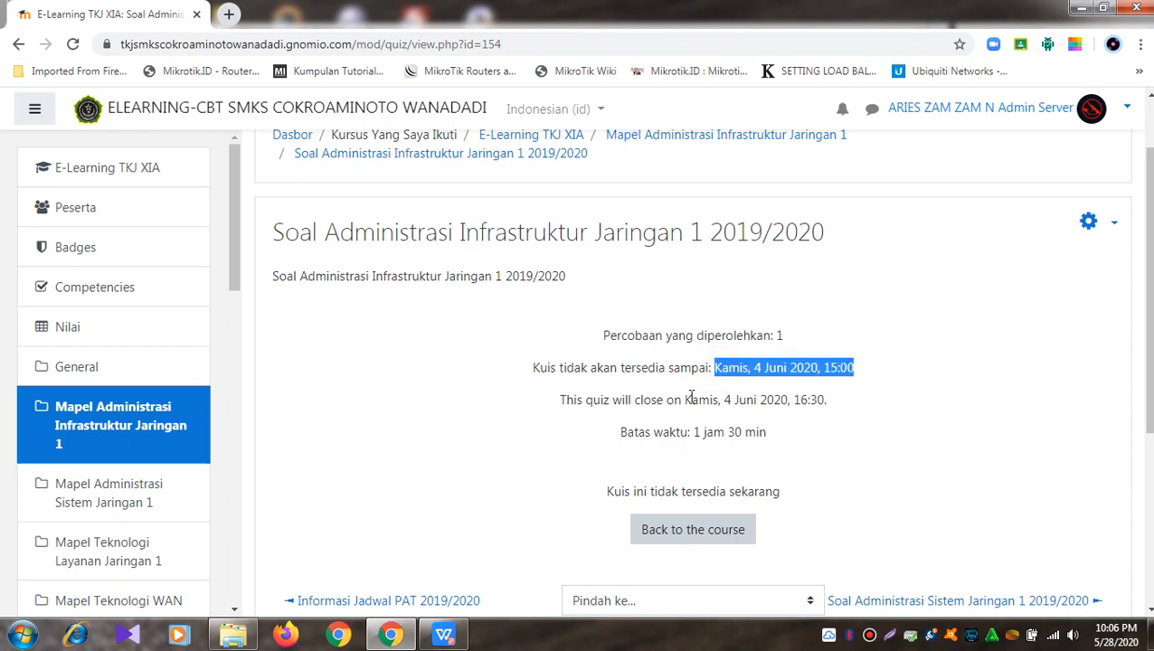
{"action": "left_click_drag", "start_coordinate": [686, 404], "coordinate": [848, 407]}
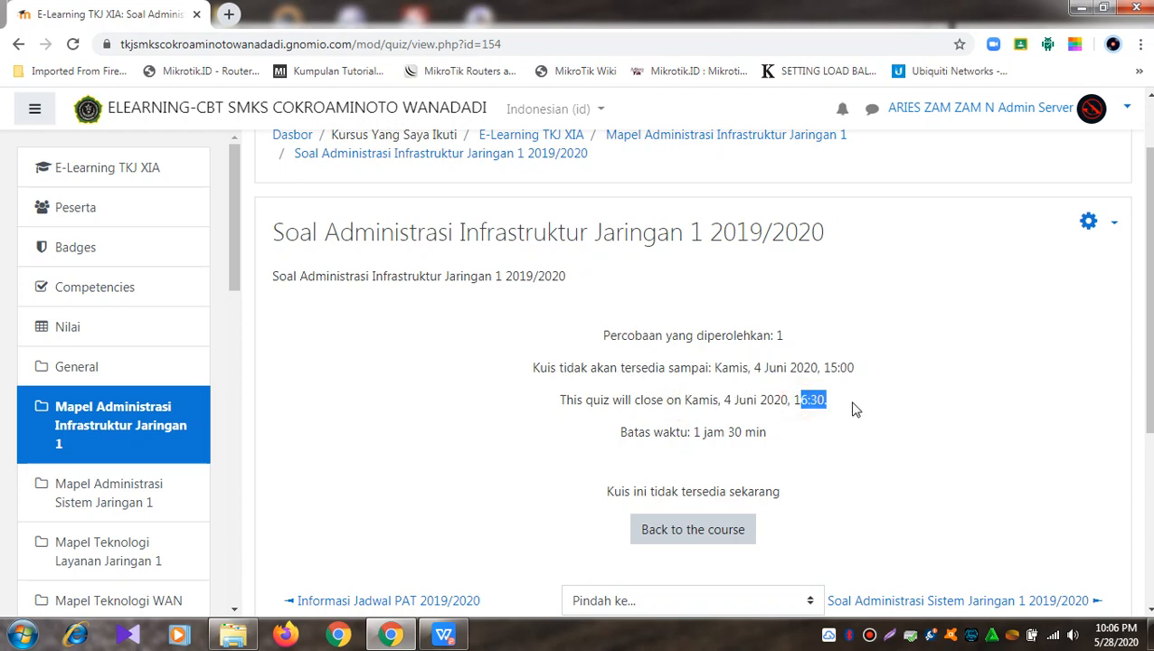
{"action": "left_click", "coordinate": [851, 401]}
{"action": "left_click_drag", "start_coordinate": [623, 433], "coordinate": [785, 438]}
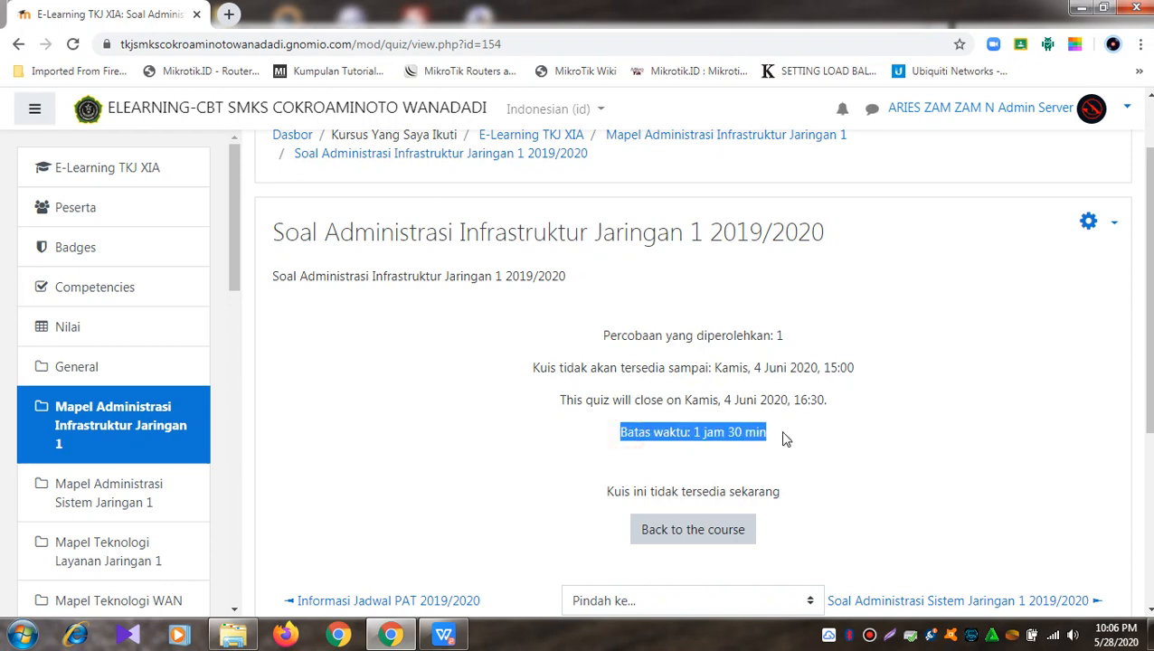
{"action": "left_click", "coordinate": [785, 439]}
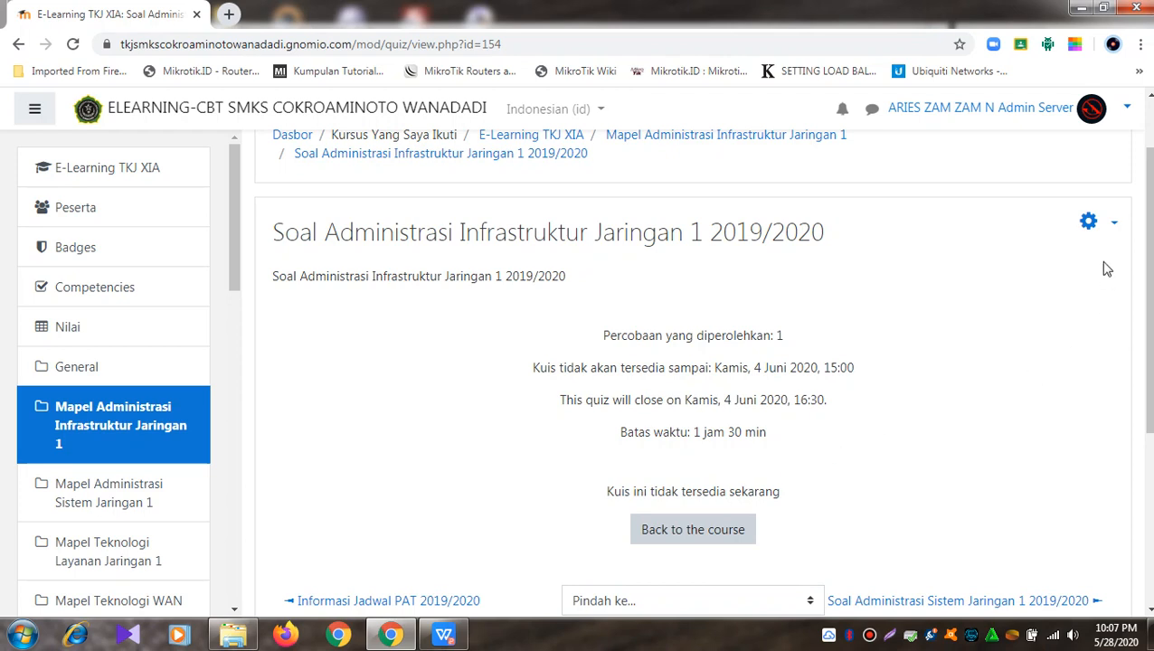
Step: Open the quiz administration gear menu
{"action": "left_click", "coordinate": [1100, 222]}
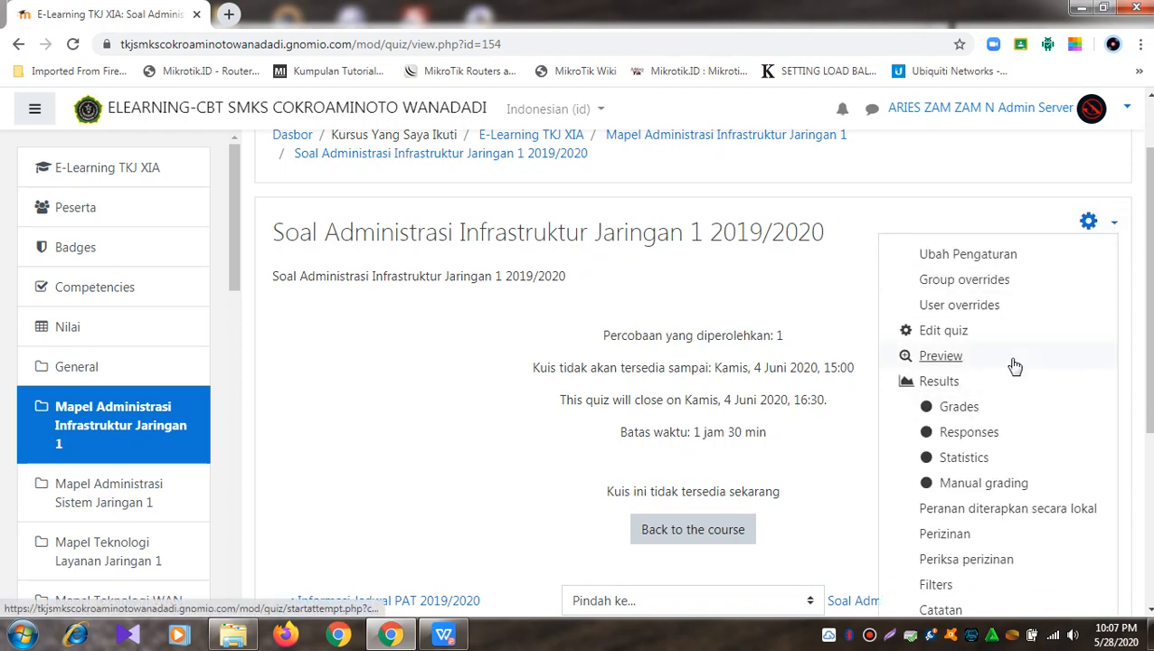
{"action": "left_click", "coordinate": [843, 303]}
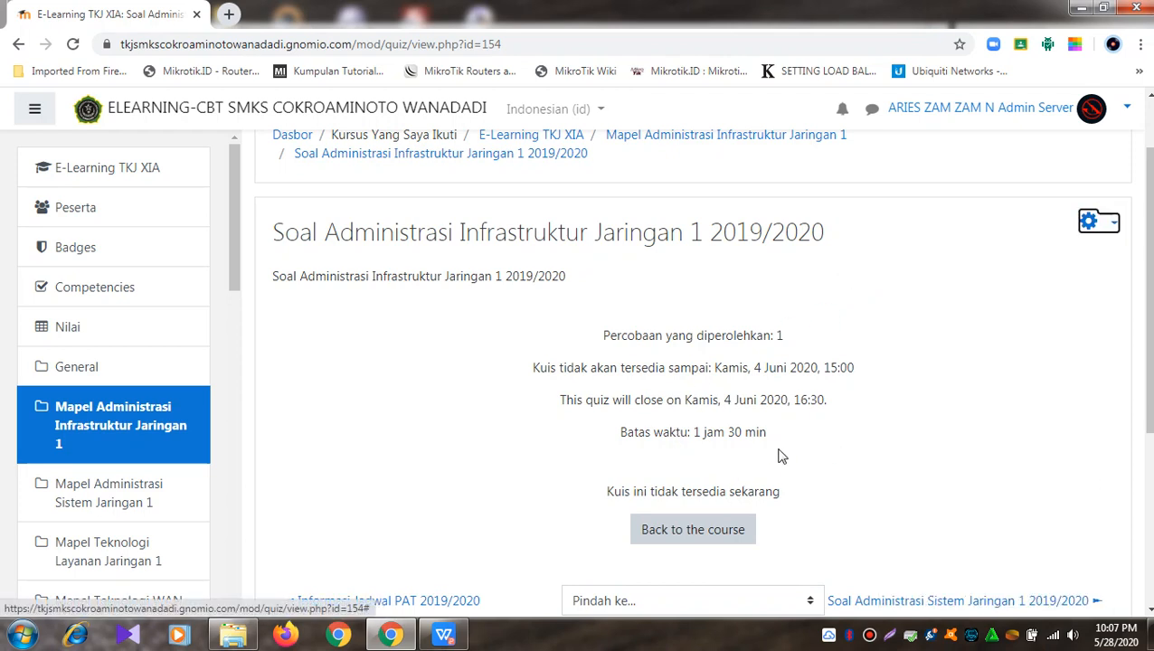
{"action": "left_click", "coordinate": [1113, 226]}
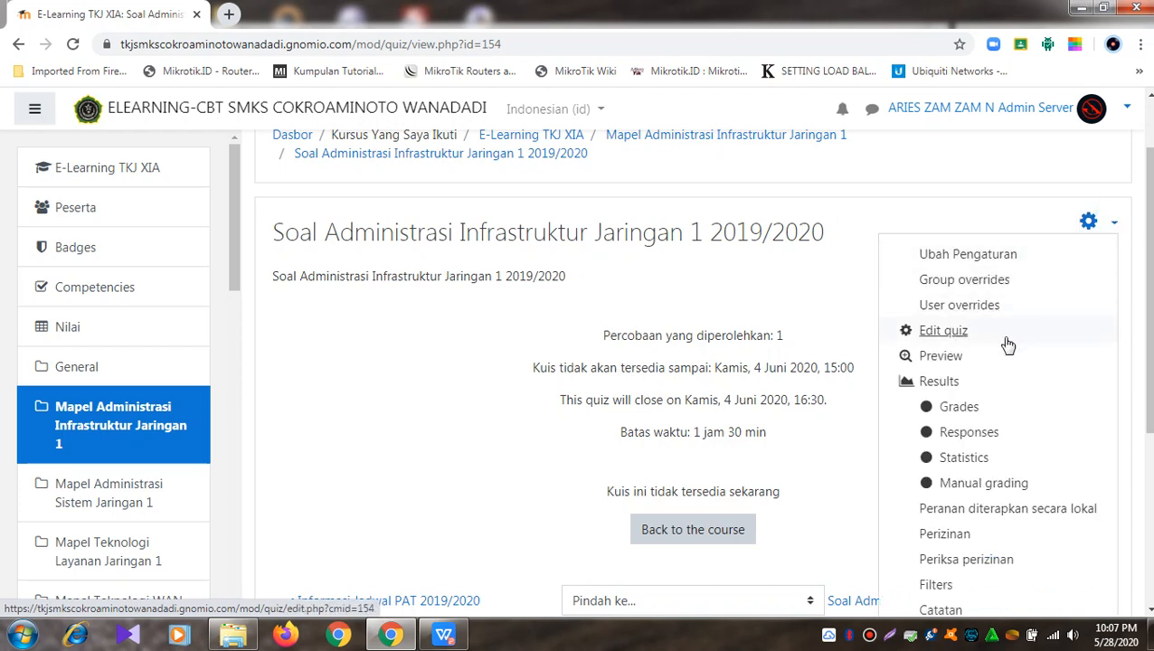
Step: Preview the quiz and start a preview attempt
{"action": "left_click", "coordinate": [994, 363]}
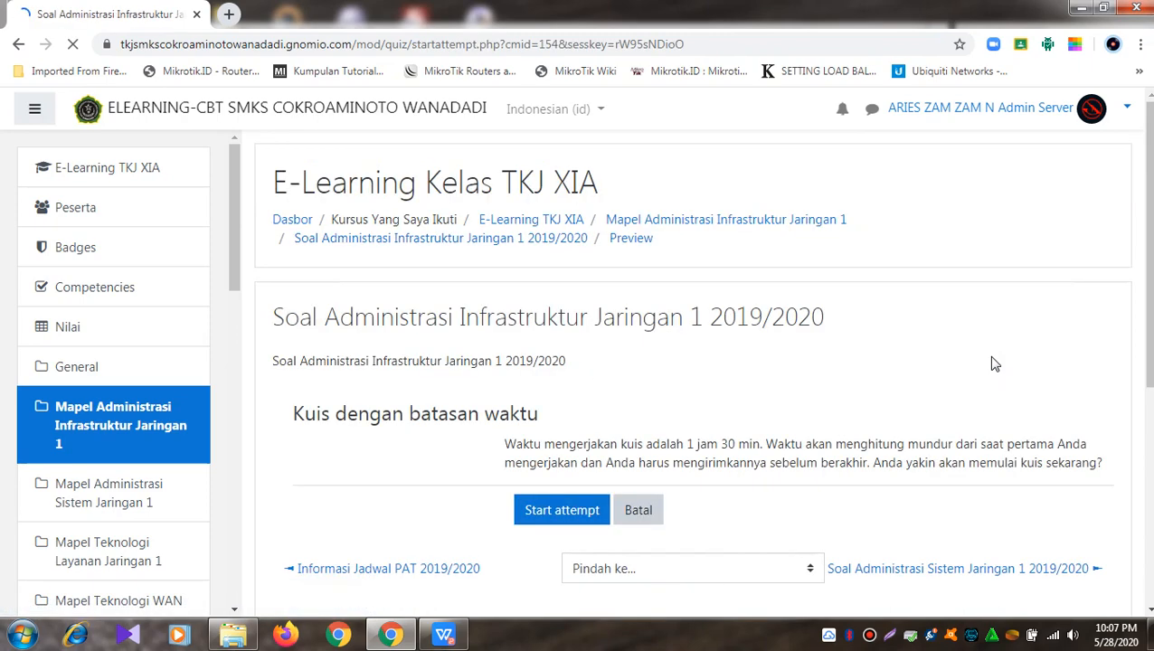
{"action": "scroll", "coordinate": [995, 362], "scroll_direction": "down", "scroll_amount": 1}
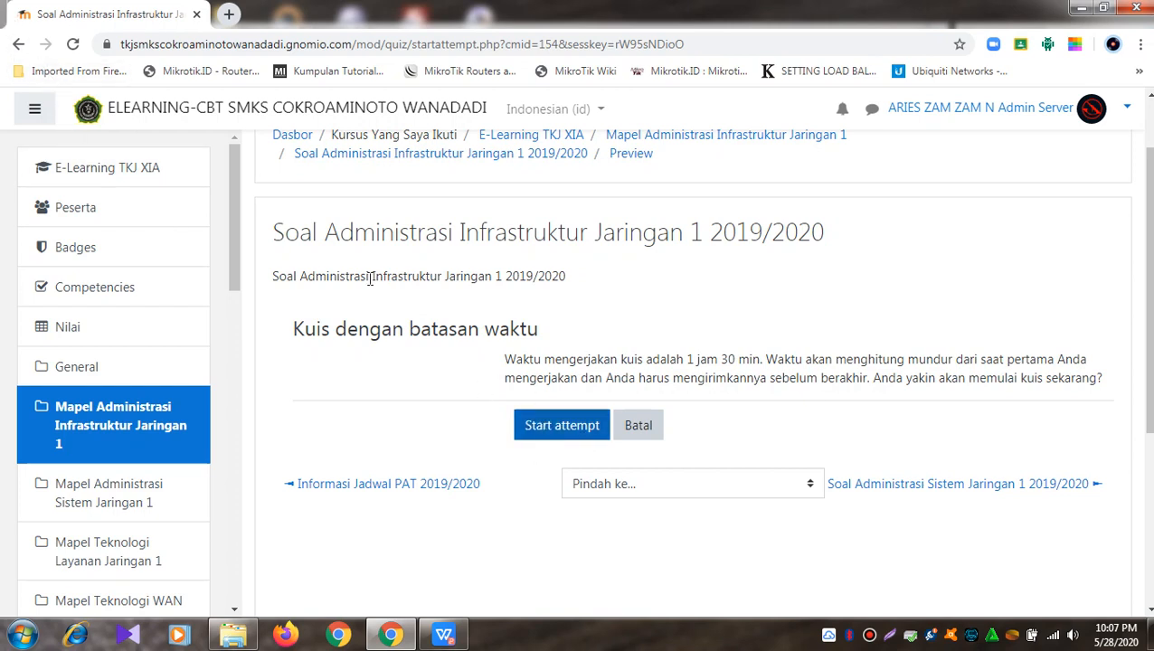
{"action": "left_click", "coordinate": [545, 427]}
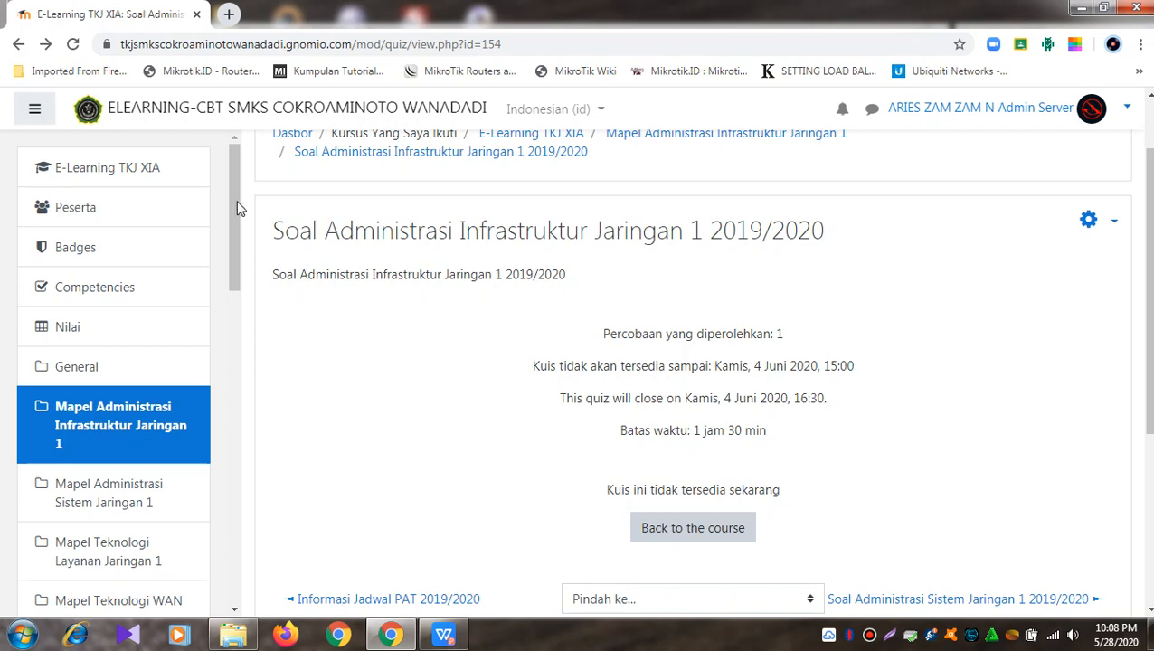
Step: Go from the site home to the E-Learning TKJ XIB course's Soal Administrasi Infrastruktur Jaringan 1 2019/2020 quiz
{"action": "left_click_drag", "start_coordinate": [232, 186], "coordinate": [262, 410]}
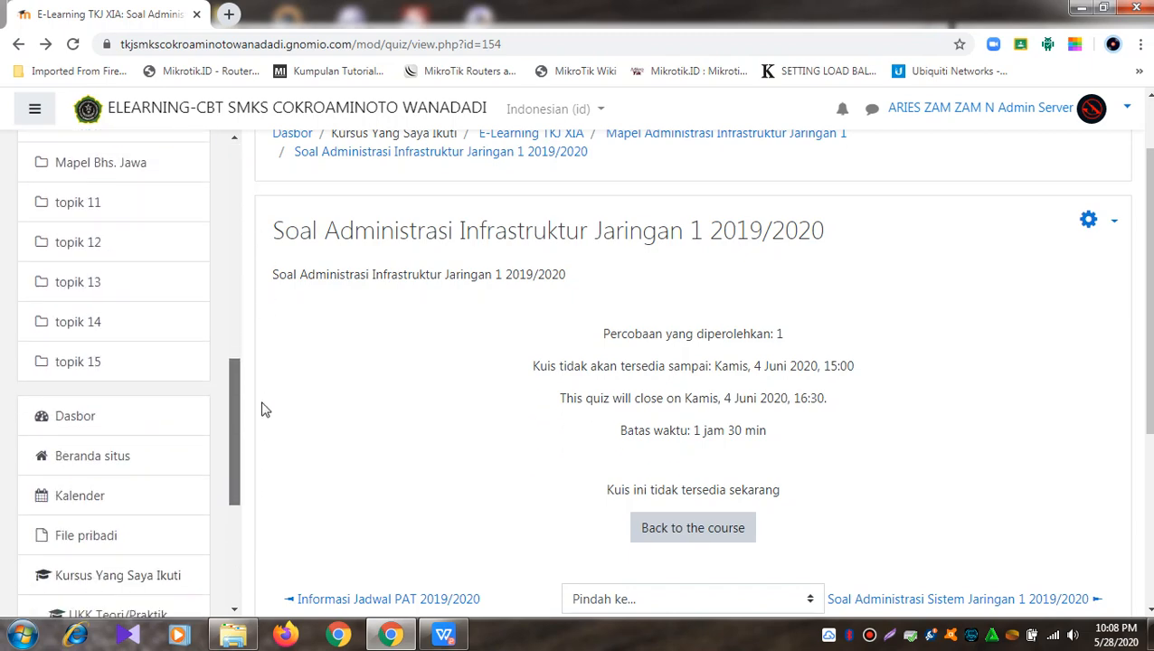
{"action": "left_click", "coordinate": [103, 456]}
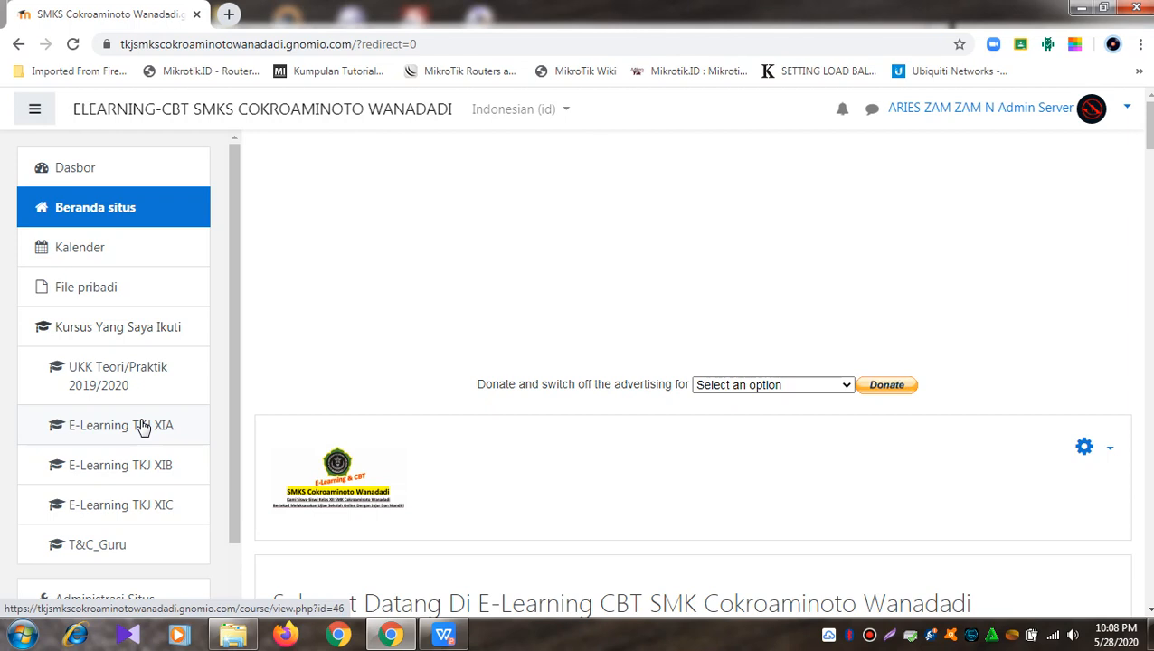
{"action": "left_click", "coordinate": [102, 478]}
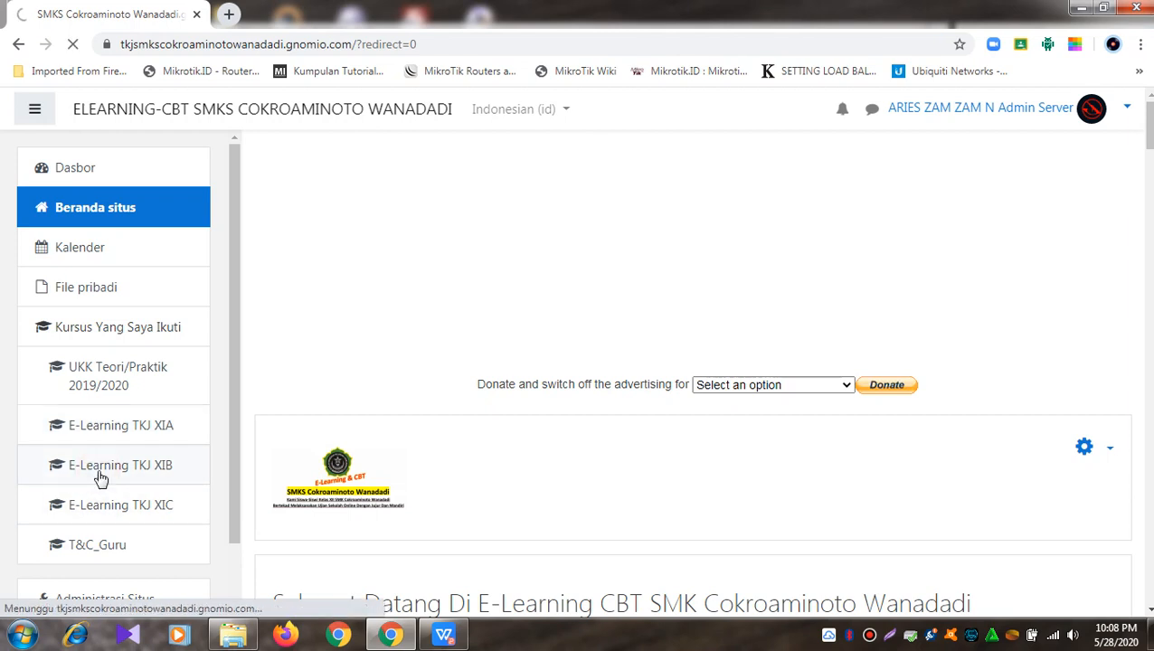
{"action": "scroll", "coordinate": [641, 425], "scroll_direction": "down", "scroll_amount": 3}
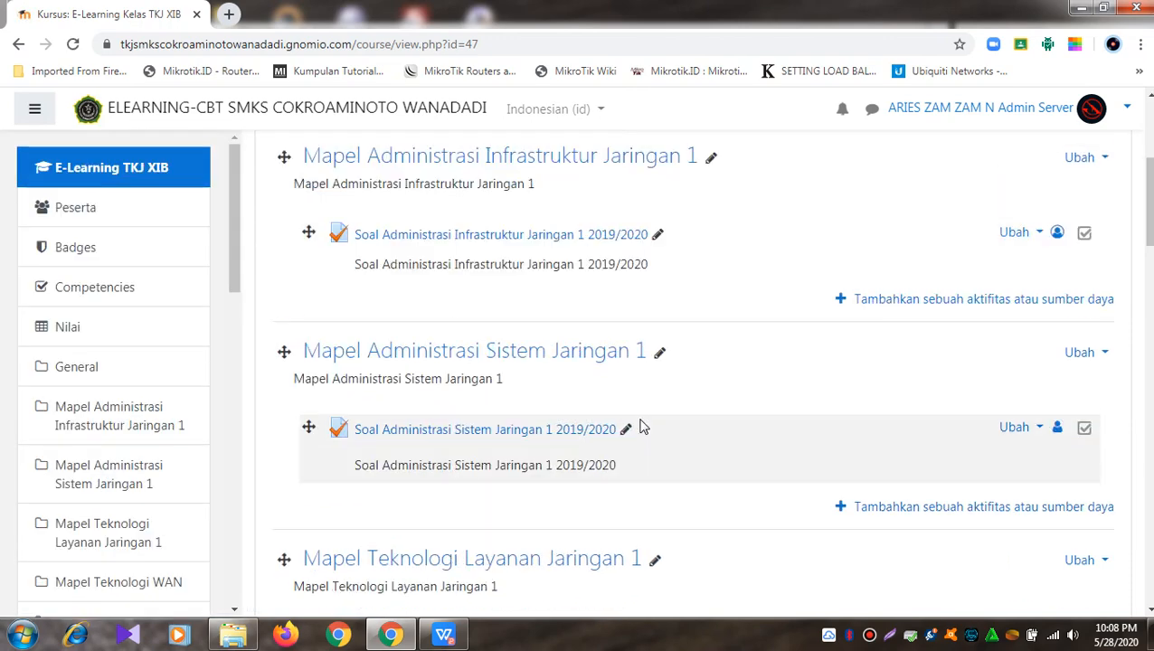
{"action": "left_click", "coordinate": [487, 242]}
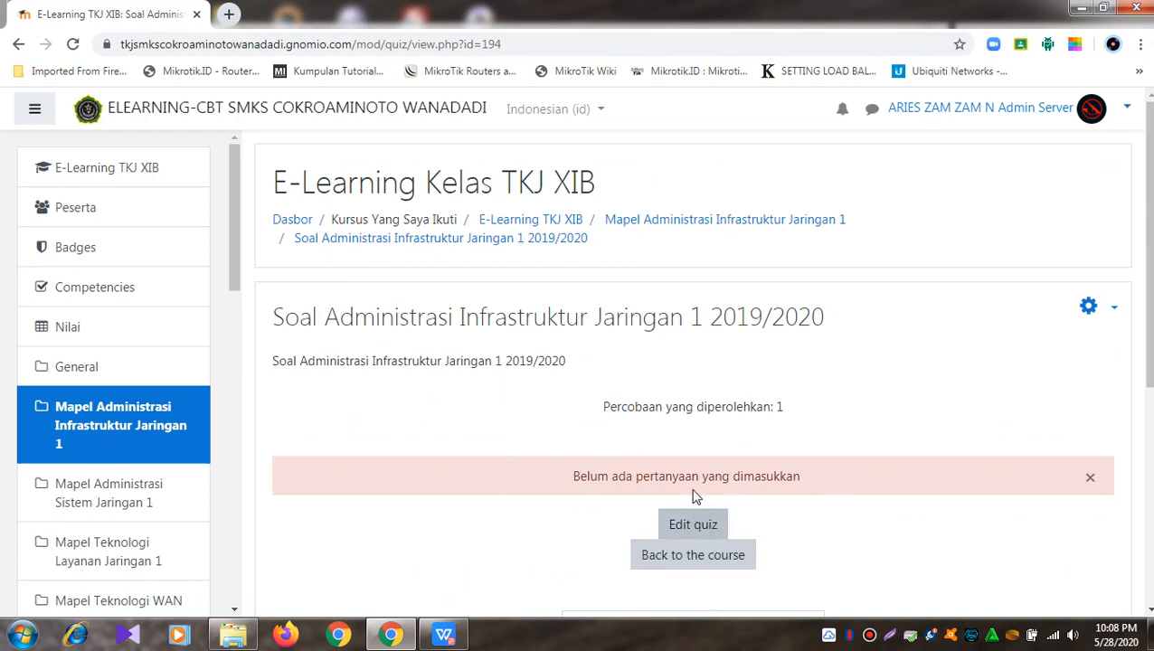
Step: Open the quiz's question bank Import page and choose the Blackboard format
{"action": "left_click", "coordinate": [1115, 313]}
{"action": "scroll", "coordinate": [1119, 321], "scroll_direction": "down", "scroll_amount": 5}
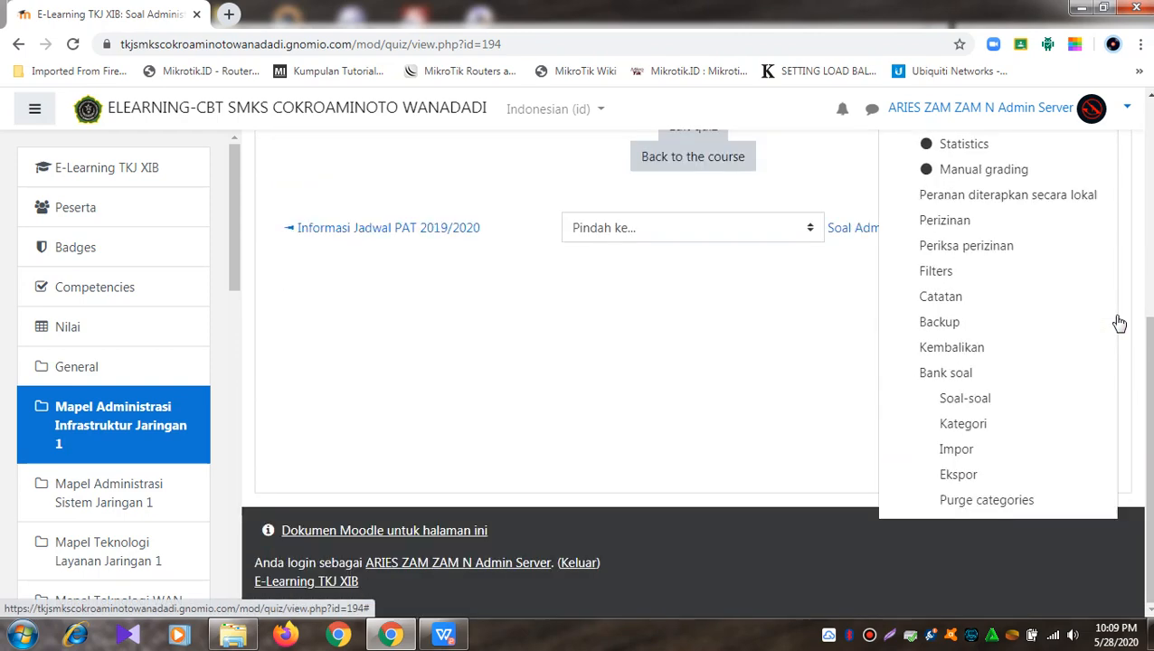
{"action": "scroll", "coordinate": [1119, 323], "scroll_direction": "up", "scroll_amount": 4}
{"action": "scroll", "coordinate": [1119, 324], "scroll_direction": "down", "scroll_amount": 4}
{"action": "left_click", "coordinate": [975, 454]}
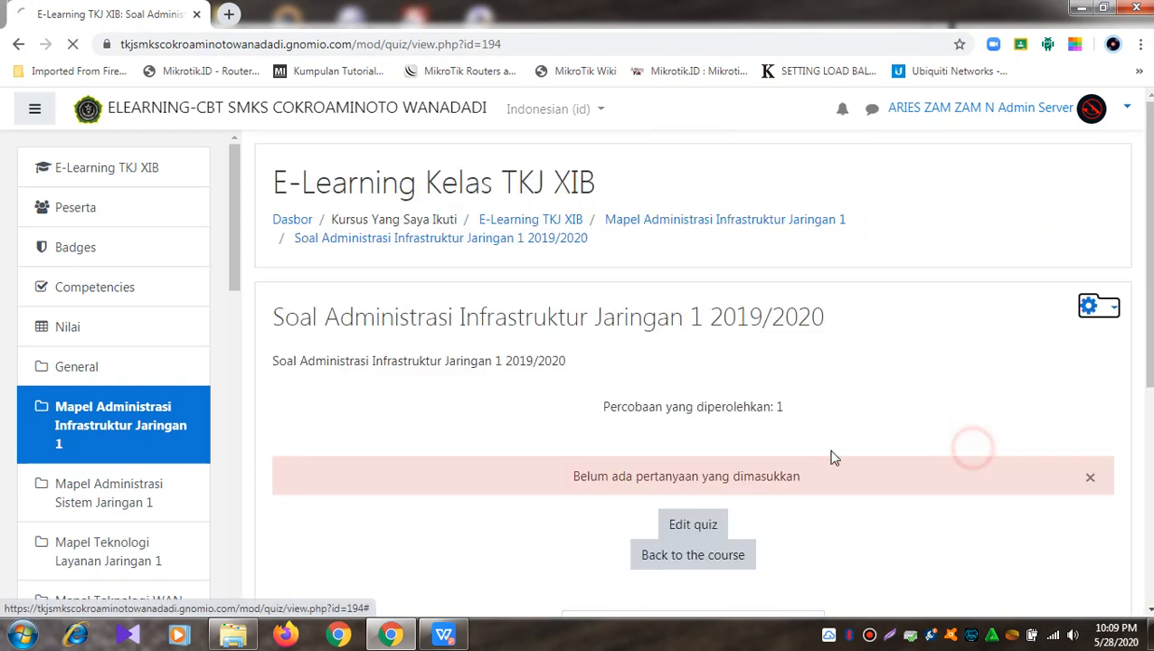
{"action": "scroll", "coordinate": [543, 375], "scroll_direction": "down", "scroll_amount": 2}
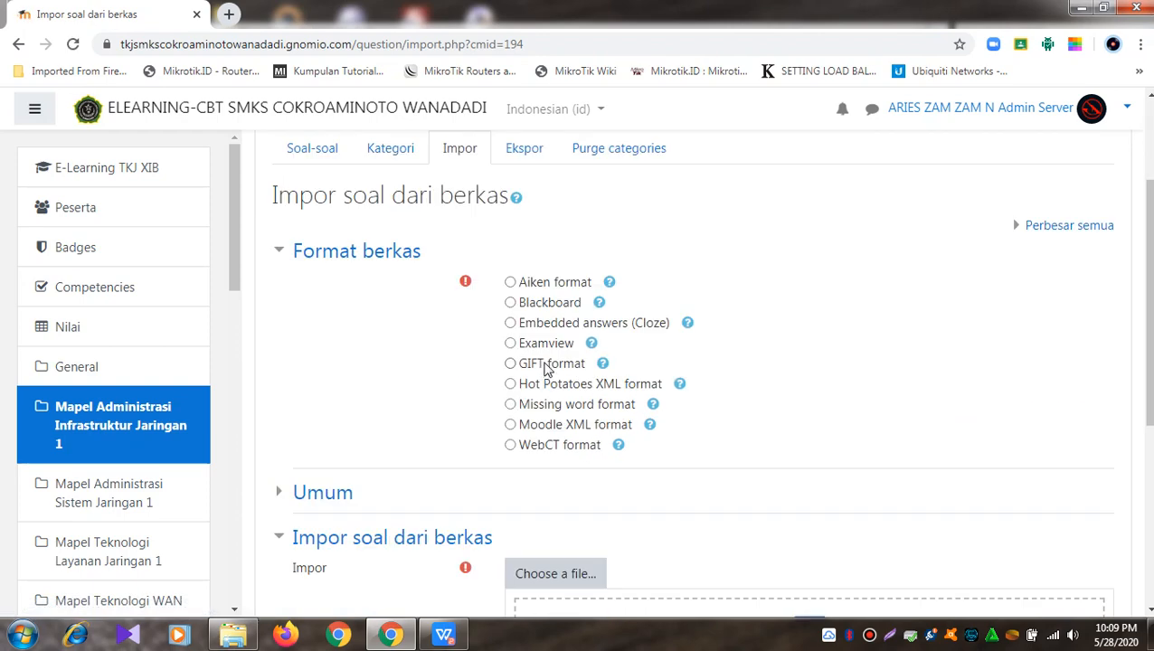
{"action": "left_click", "coordinate": [553, 308]}
Step: Upload soal PAS AIJ 2019-2020 Kelas XI Upload.zip and import its 40 questions
{"action": "scroll", "coordinate": [588, 353], "scroll_direction": "down", "scroll_amount": 3}
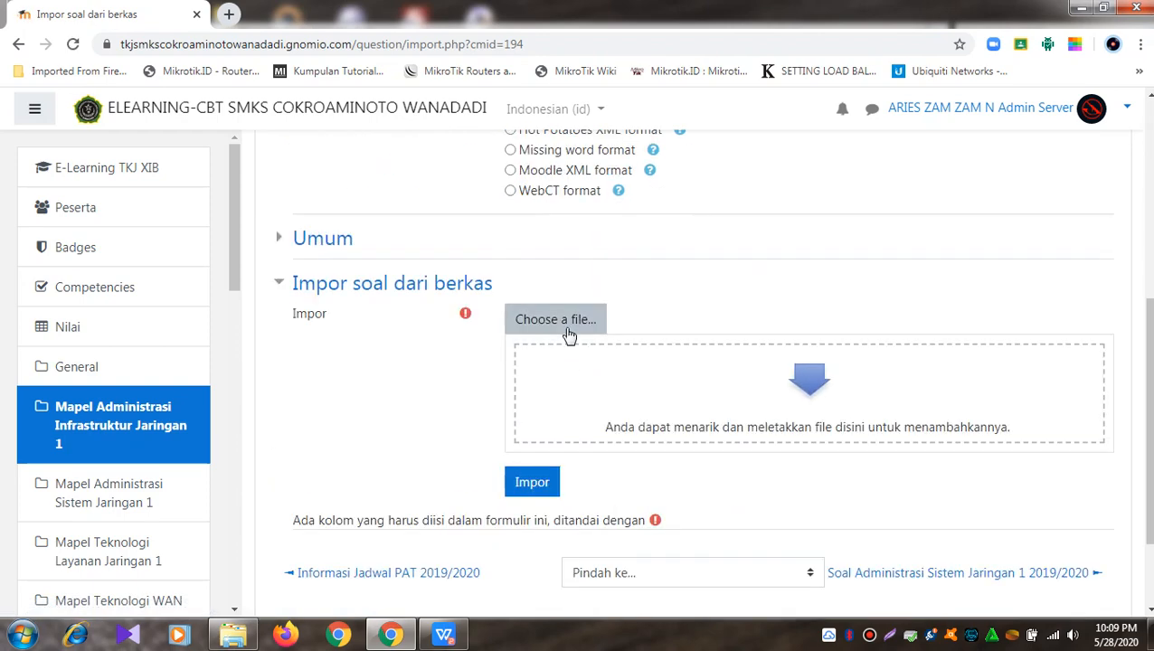
{"action": "left_click", "coordinate": [567, 332]}
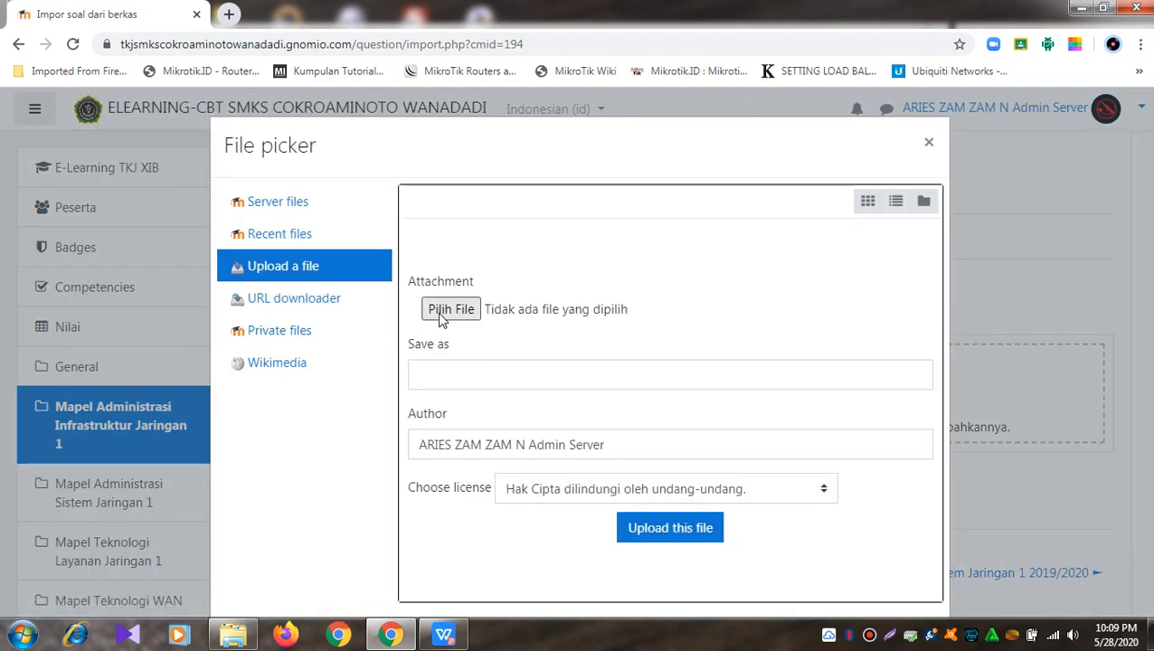
{"action": "left_click", "coordinate": [440, 311]}
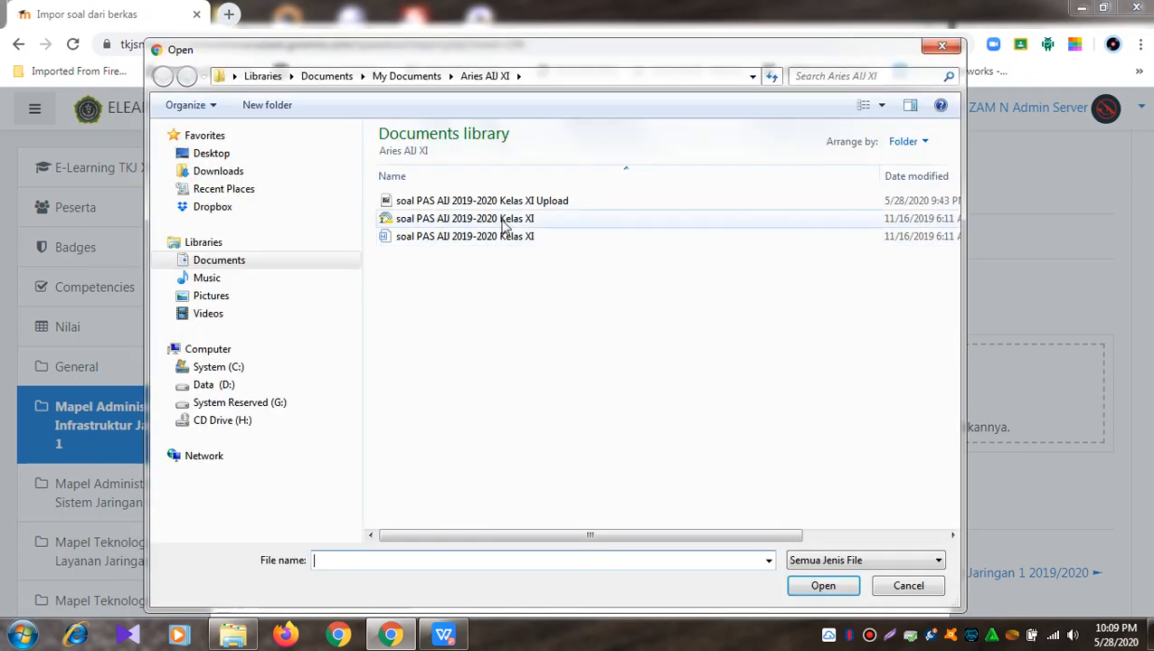
{"action": "left_click", "coordinate": [471, 205]}
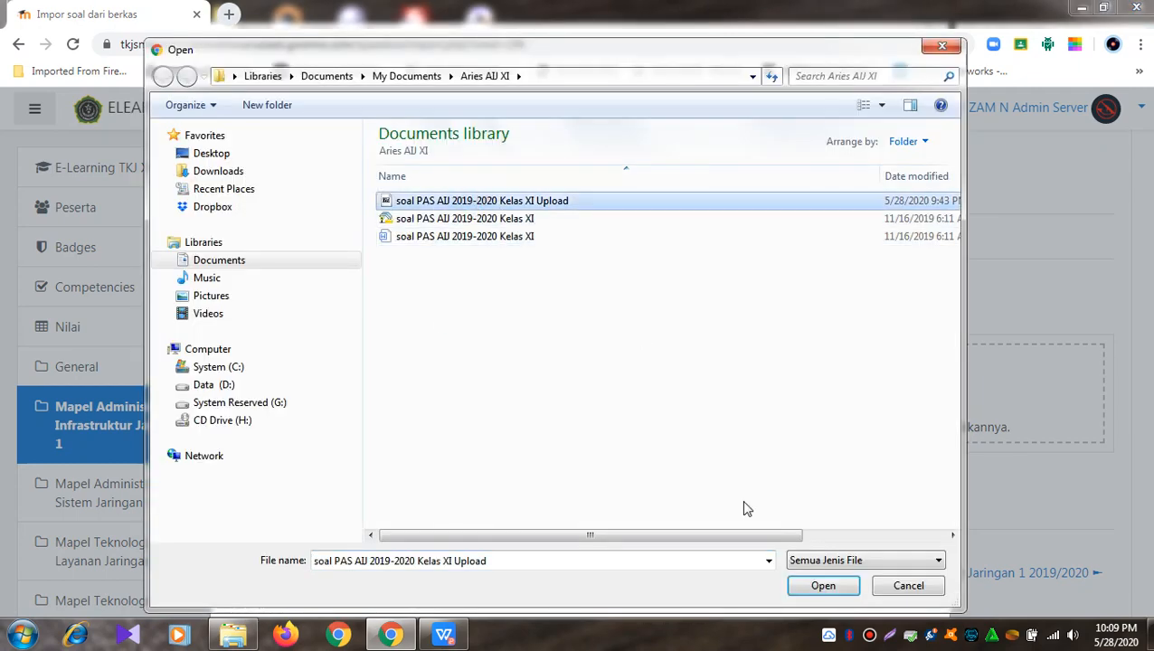
{"action": "left_click", "coordinate": [800, 588]}
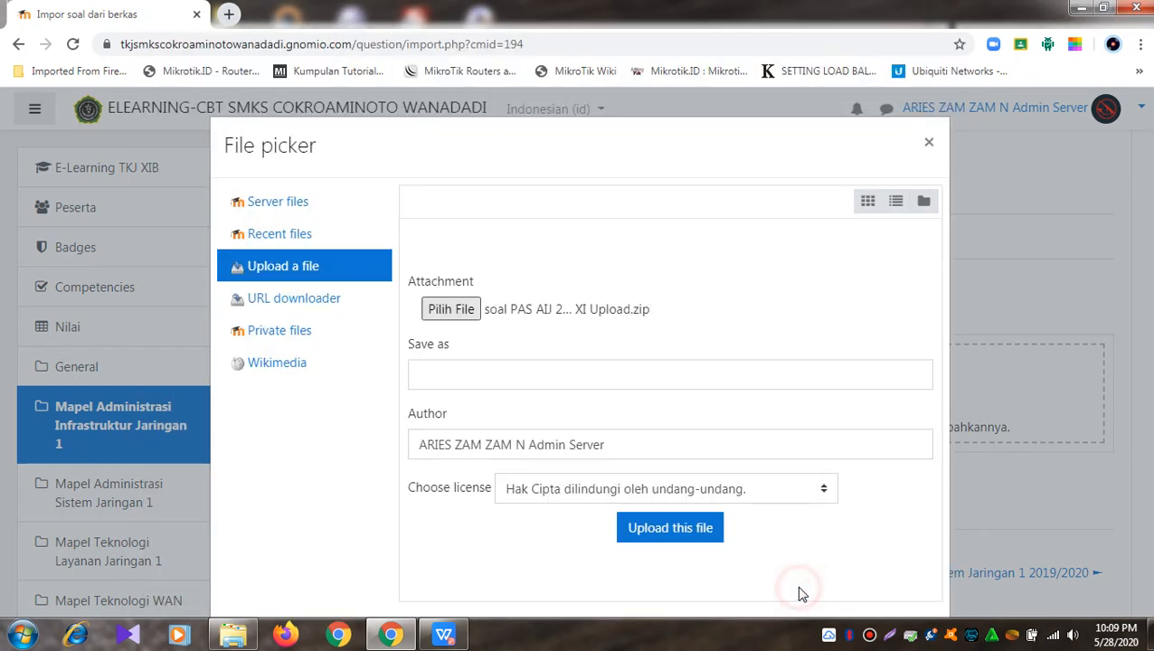
{"action": "left_click", "coordinate": [685, 537]}
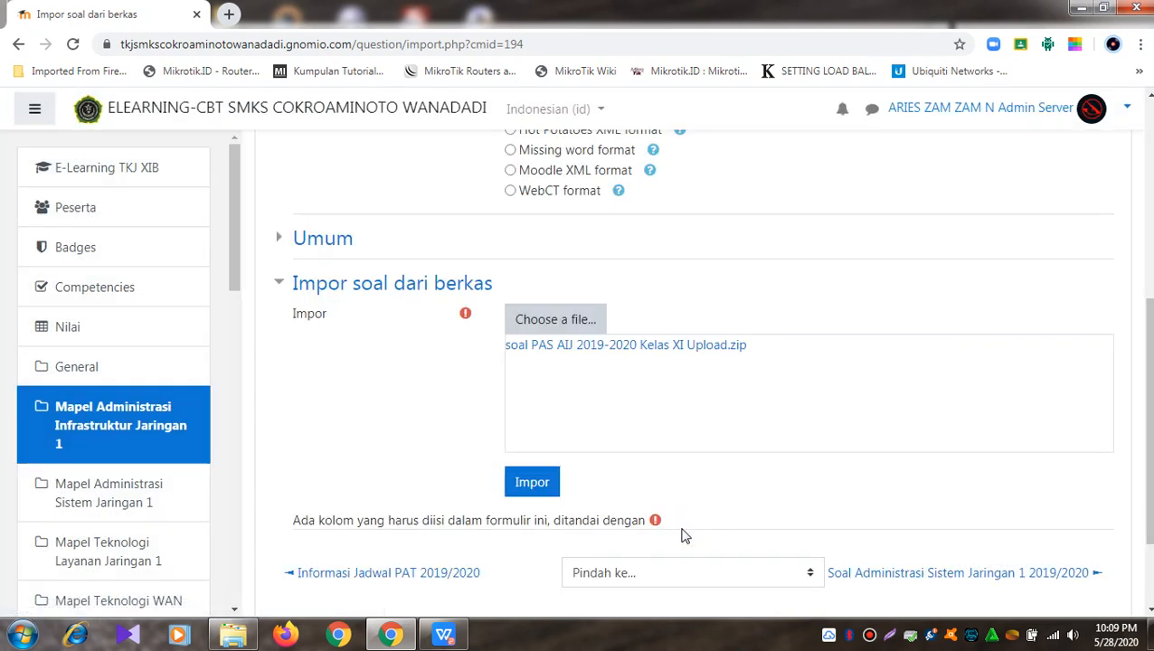
{"action": "left_click", "coordinate": [545, 492]}
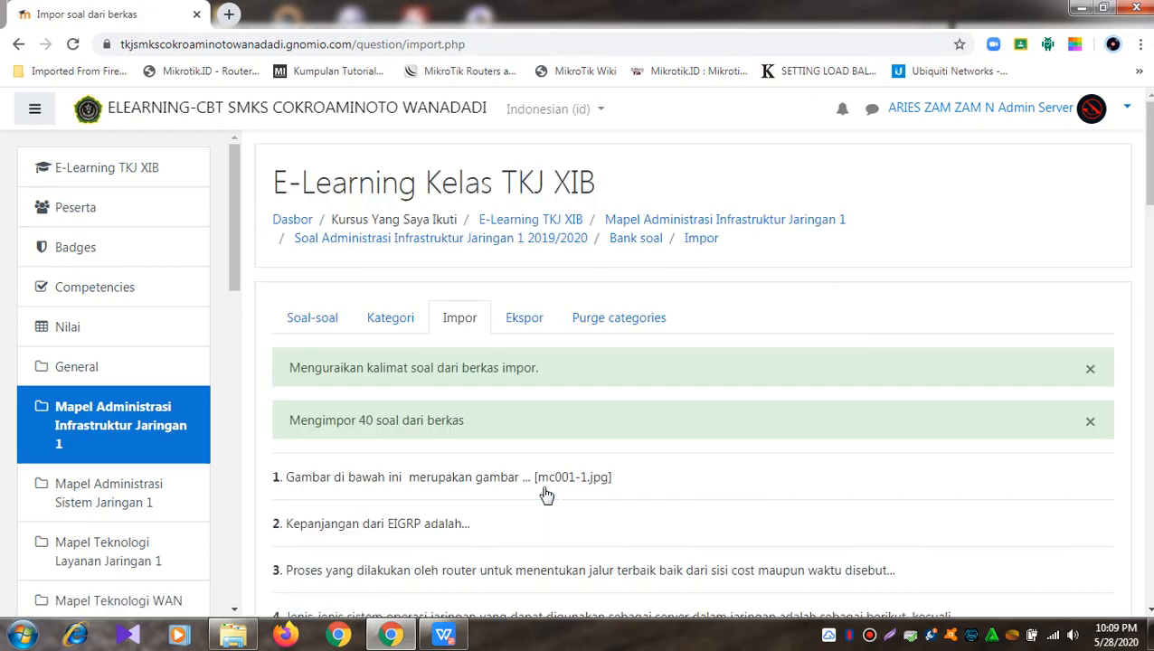
{"action": "scroll", "coordinate": [546, 494], "scroll_direction": "down", "scroll_amount": 18}
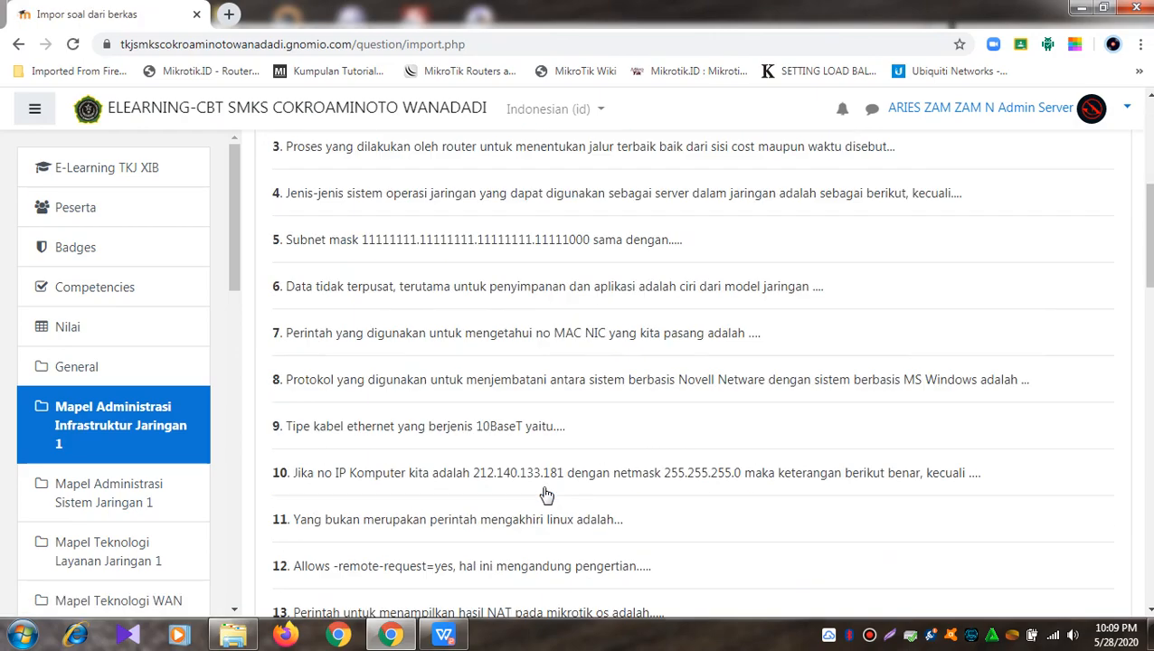
{"action": "scroll", "coordinate": [546, 493], "scroll_direction": "down", "scroll_amount": 4}
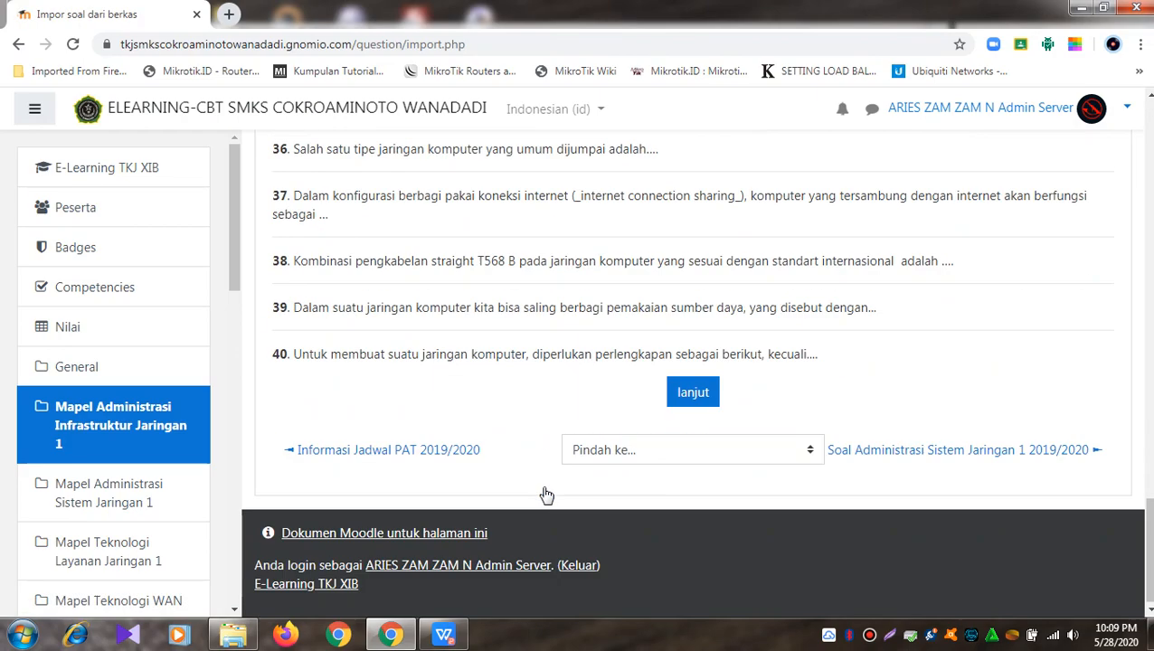
{"action": "left_click", "coordinate": [693, 392]}
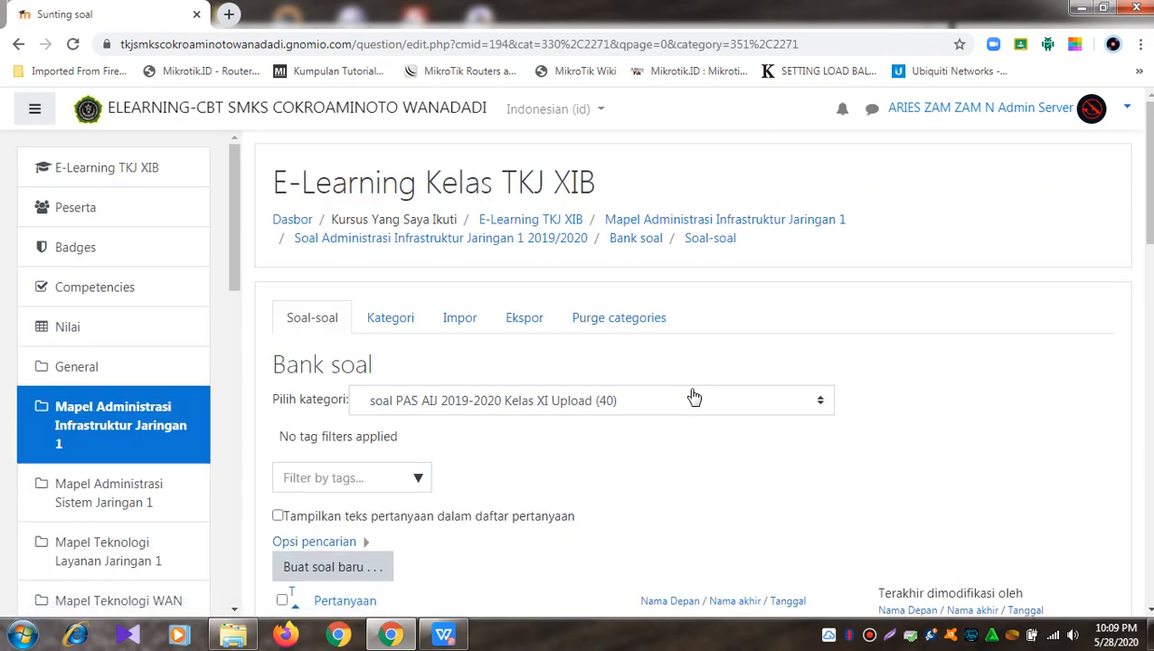
Step: Return to the XIB quiz page and open its Edit quiz page
{"action": "scroll", "coordinate": [694, 396], "scroll_direction": "down", "scroll_amount": 14}
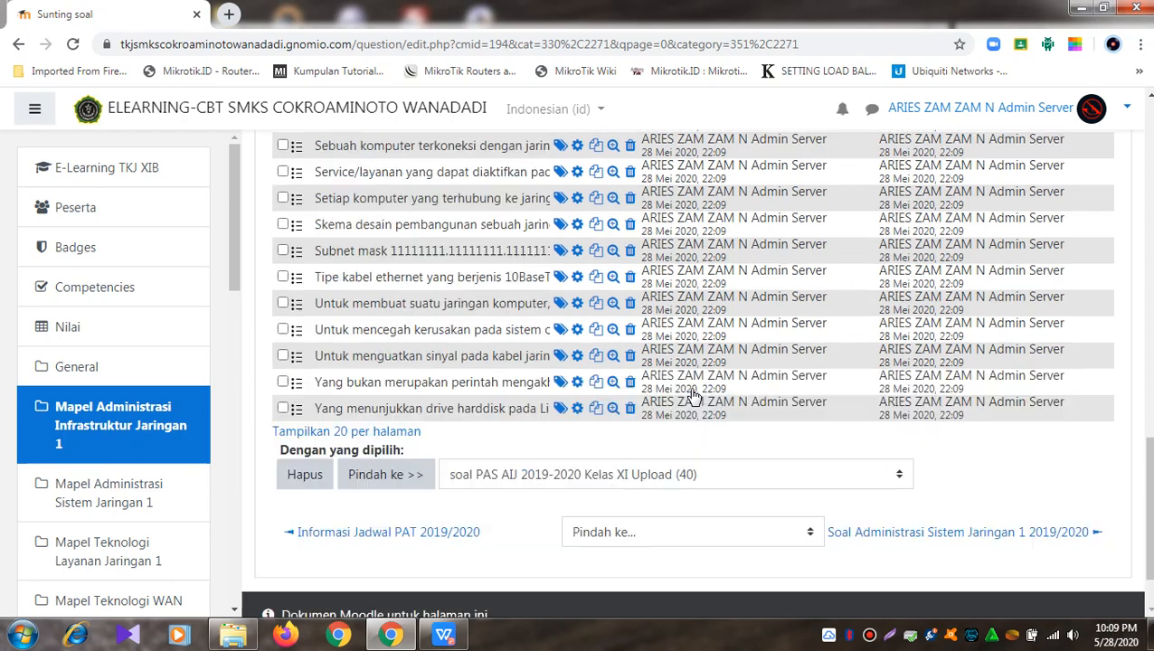
{"action": "scroll", "coordinate": [694, 396], "scroll_direction": "up", "scroll_amount": 14}
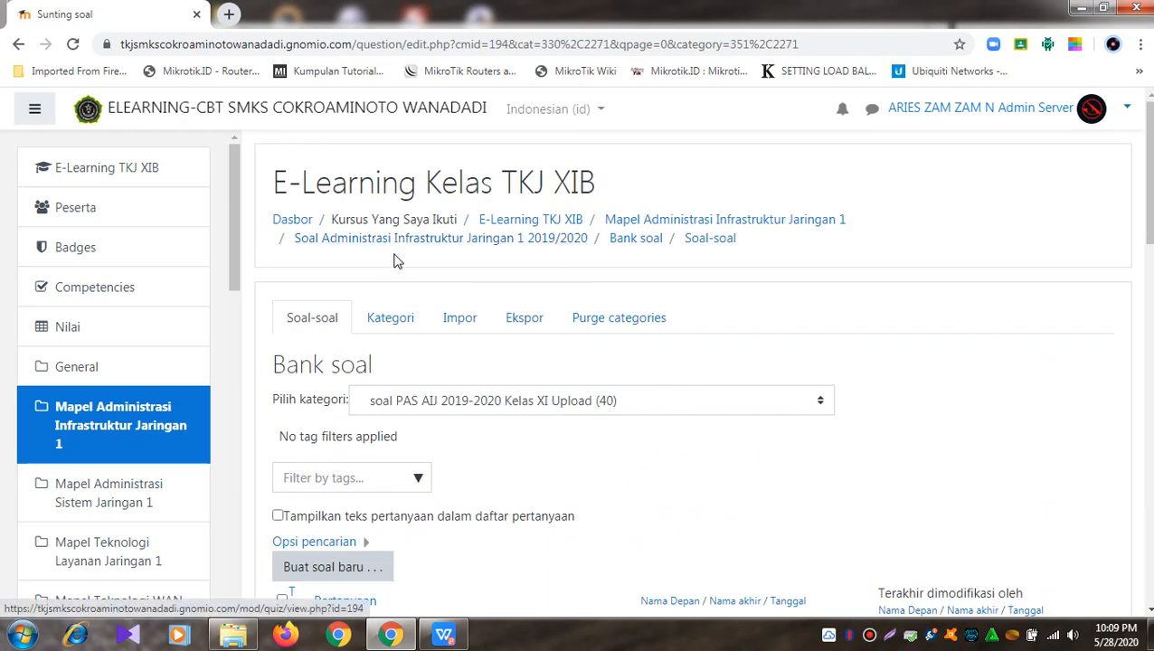
{"action": "left_click", "coordinate": [468, 242]}
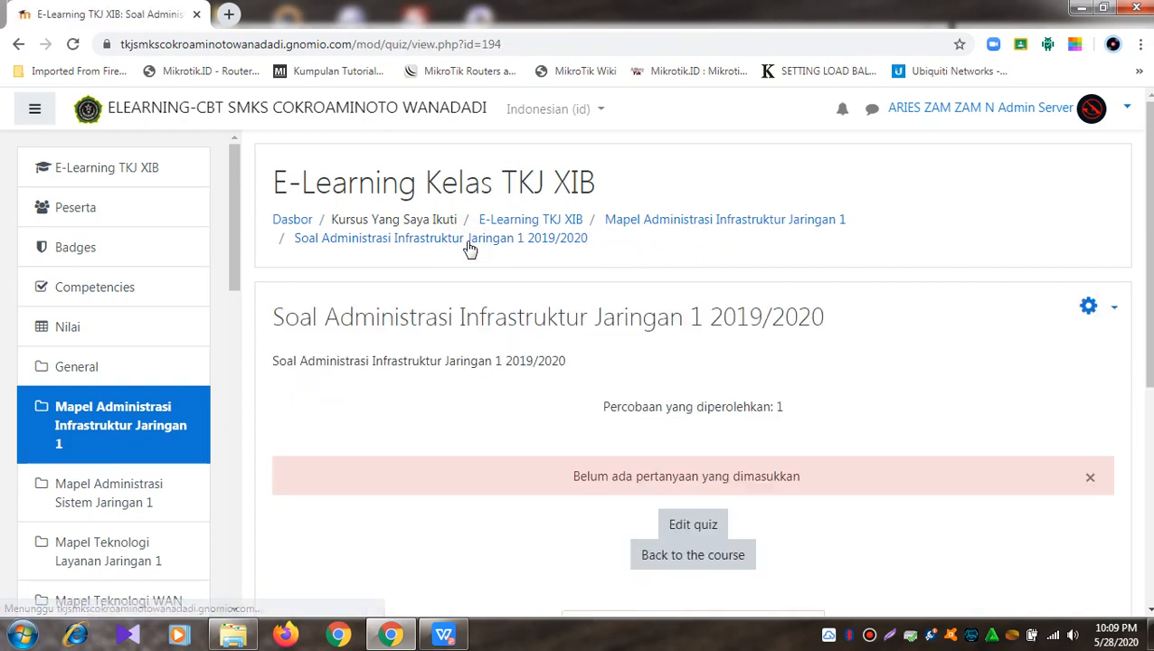
{"action": "scroll", "coordinate": [574, 395], "scroll_direction": "down", "scroll_amount": 1}
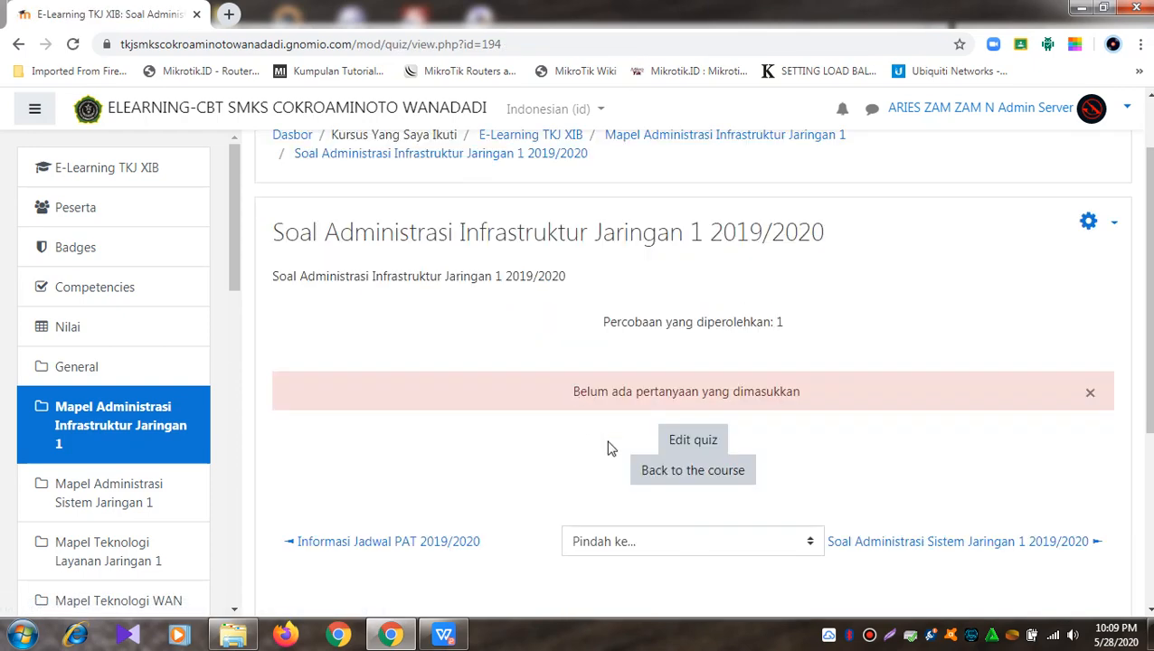
{"action": "left_click", "coordinate": [692, 443]}
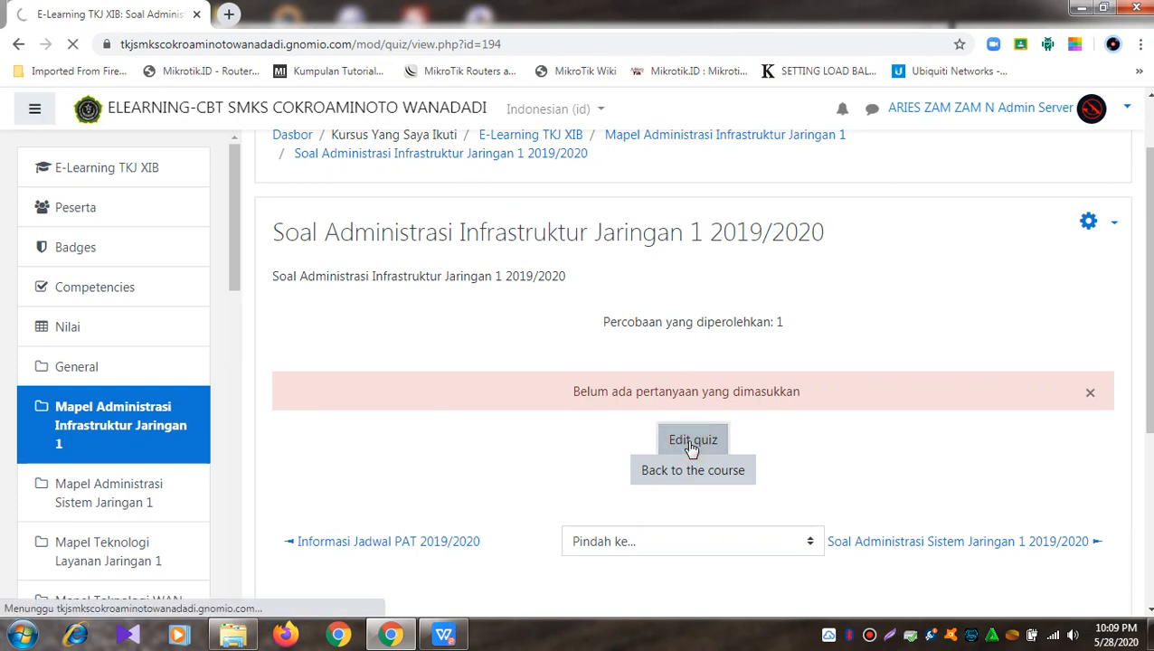
{"action": "scroll", "coordinate": [695, 434], "scroll_direction": "down", "scroll_amount": 5}
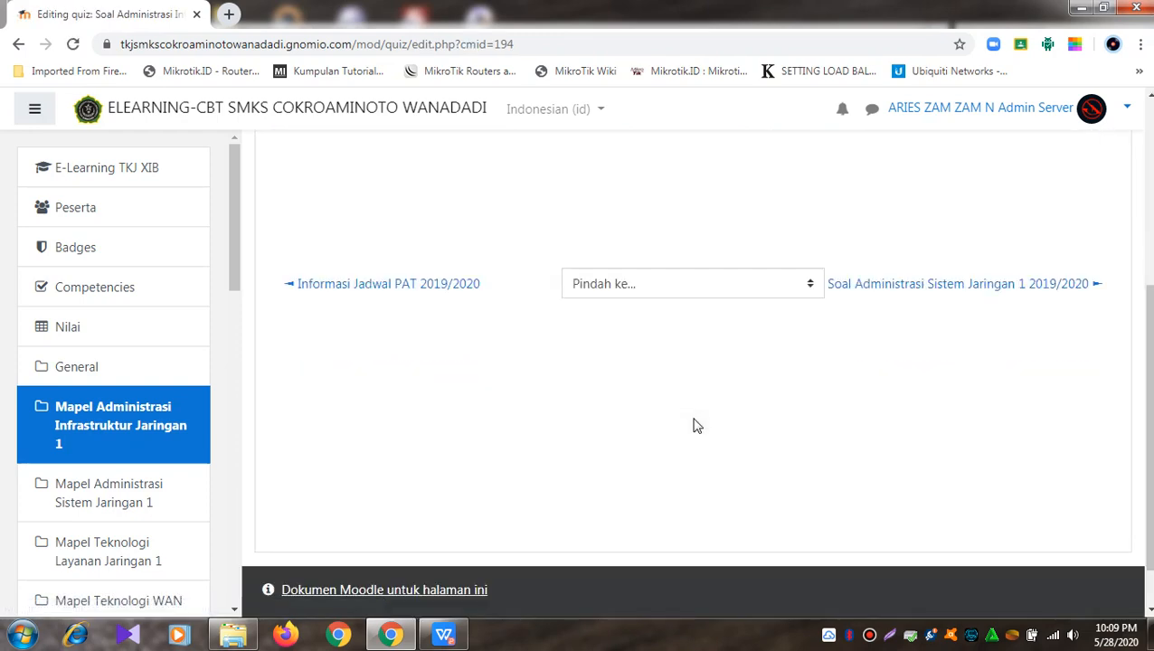
Step: Change the quiz's maximum grade from 10,00 to 100
{"action": "scroll", "coordinate": [697, 425], "scroll_direction": "up", "scroll_amount": 3}
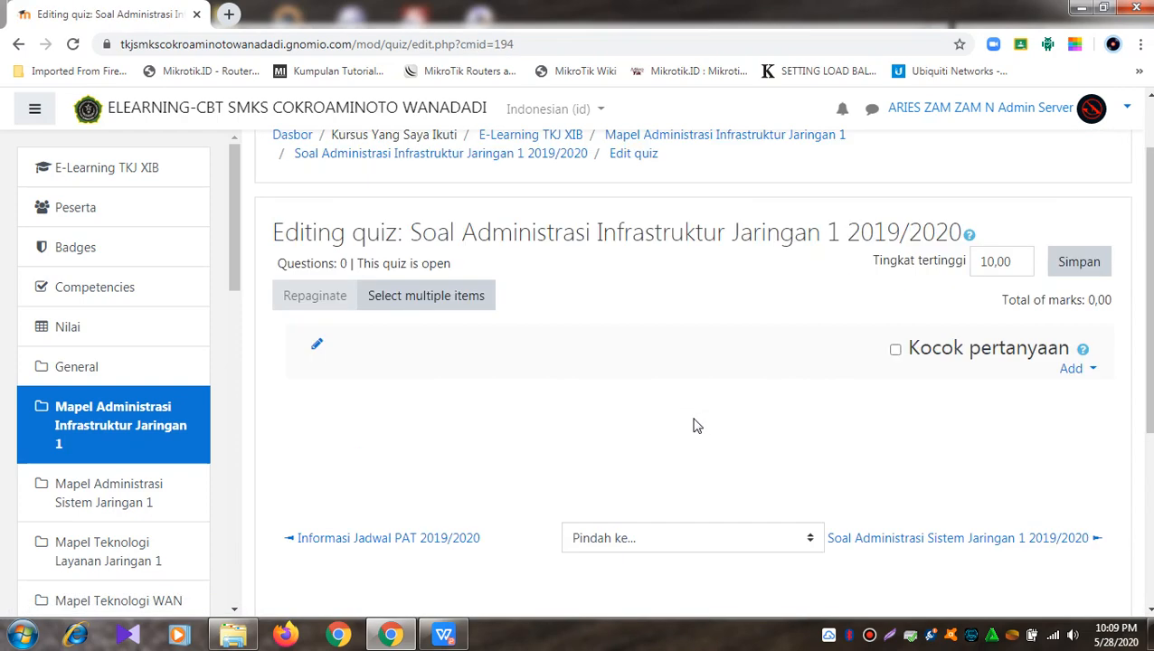
{"action": "double_click", "coordinate": [1023, 262]}
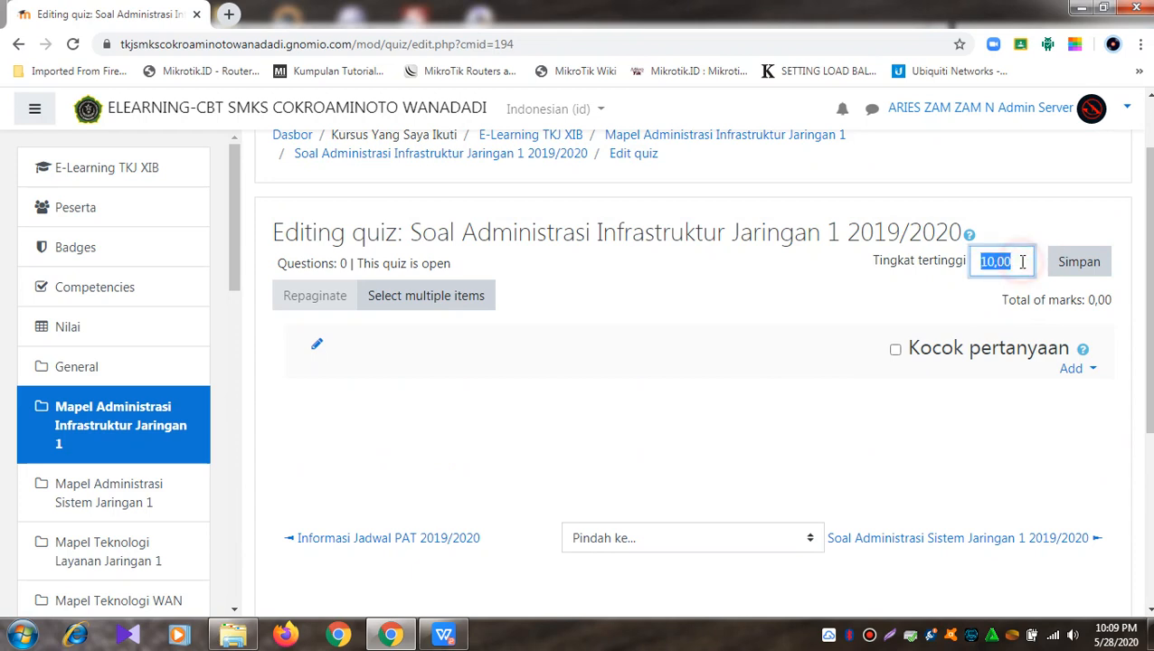
{"action": "type", "text": "100"}
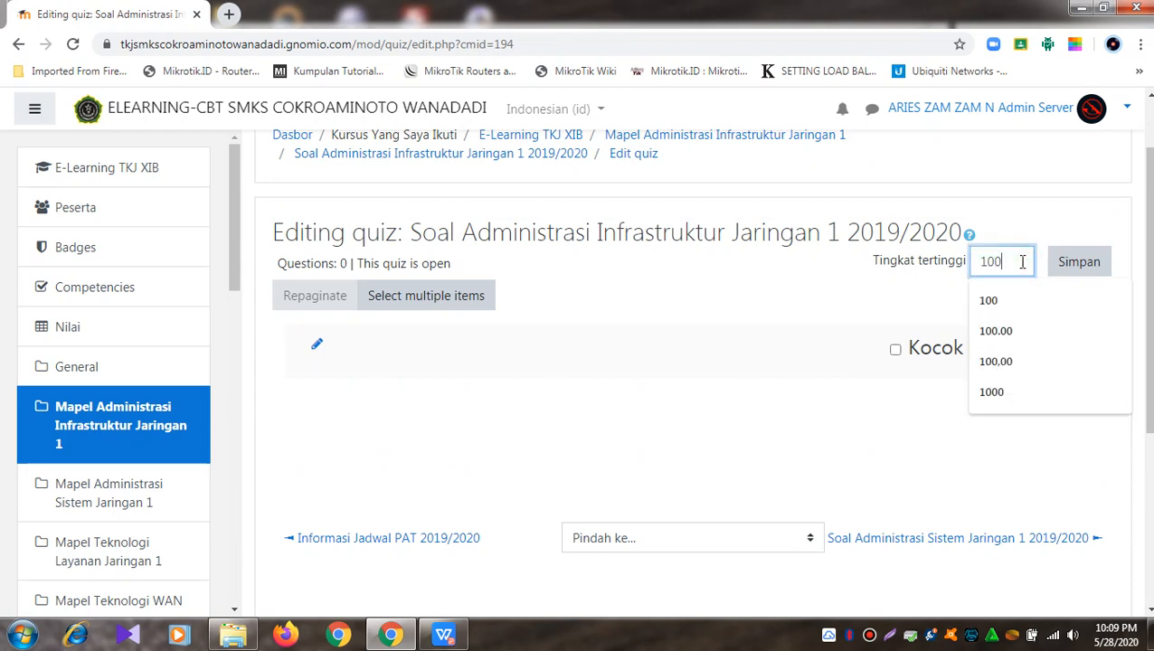
{"action": "key", "text": "Return"}
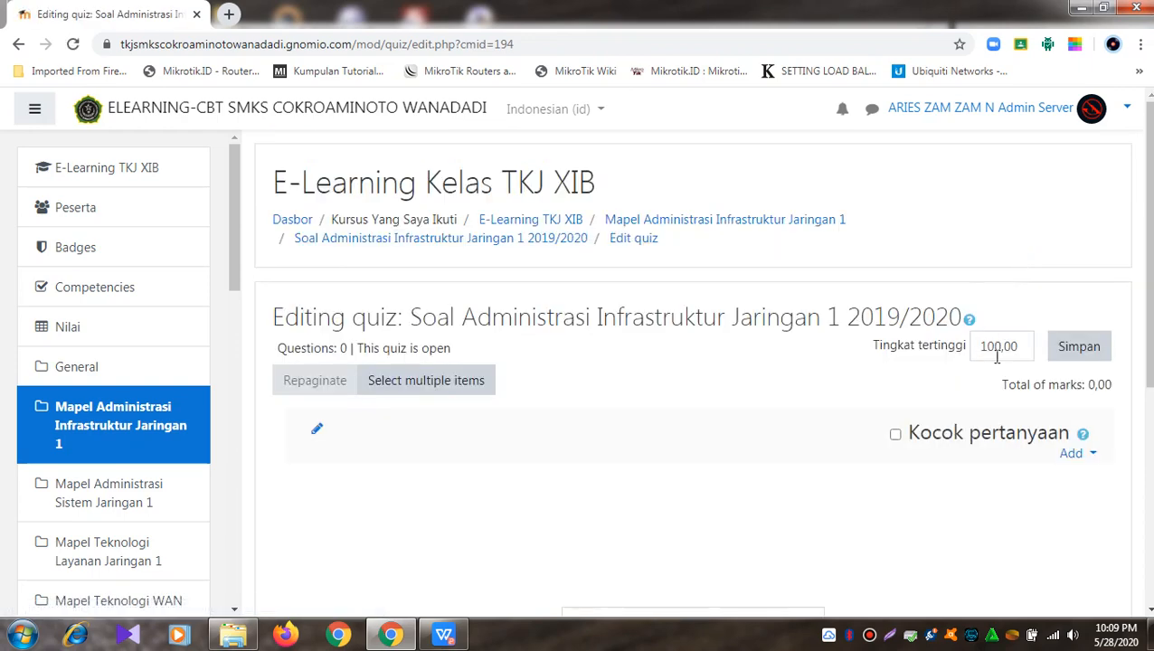
{"action": "scroll", "coordinate": [1013, 457], "scroll_direction": "down", "scroll_amount": 1}
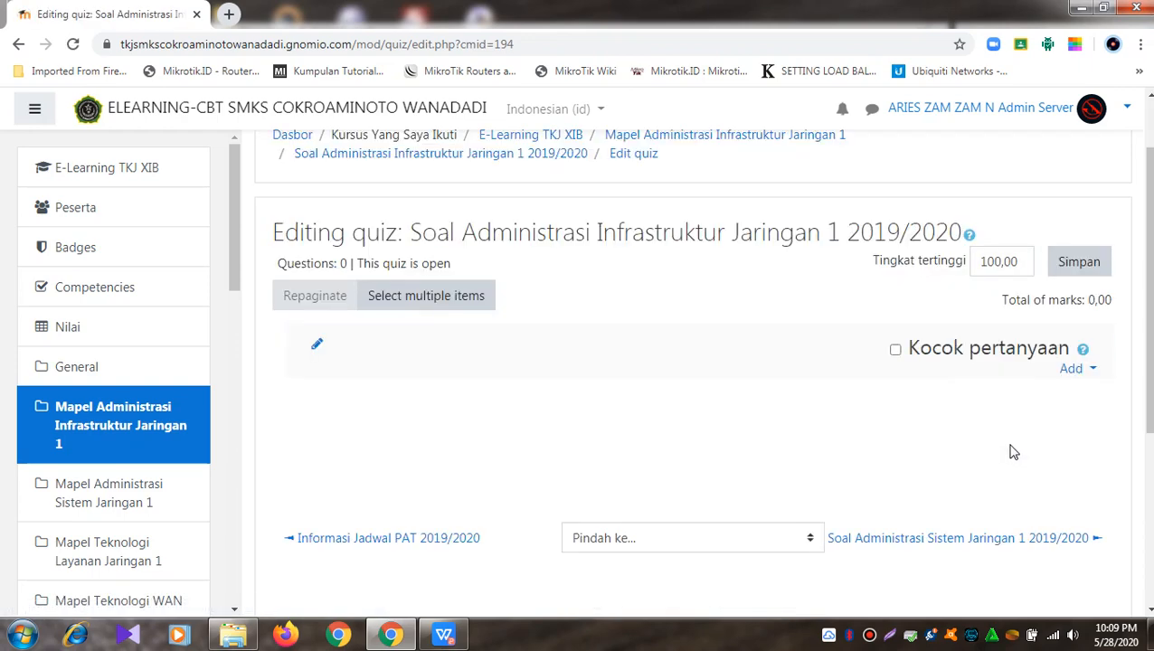
{"action": "left_click", "coordinate": [1093, 371]}
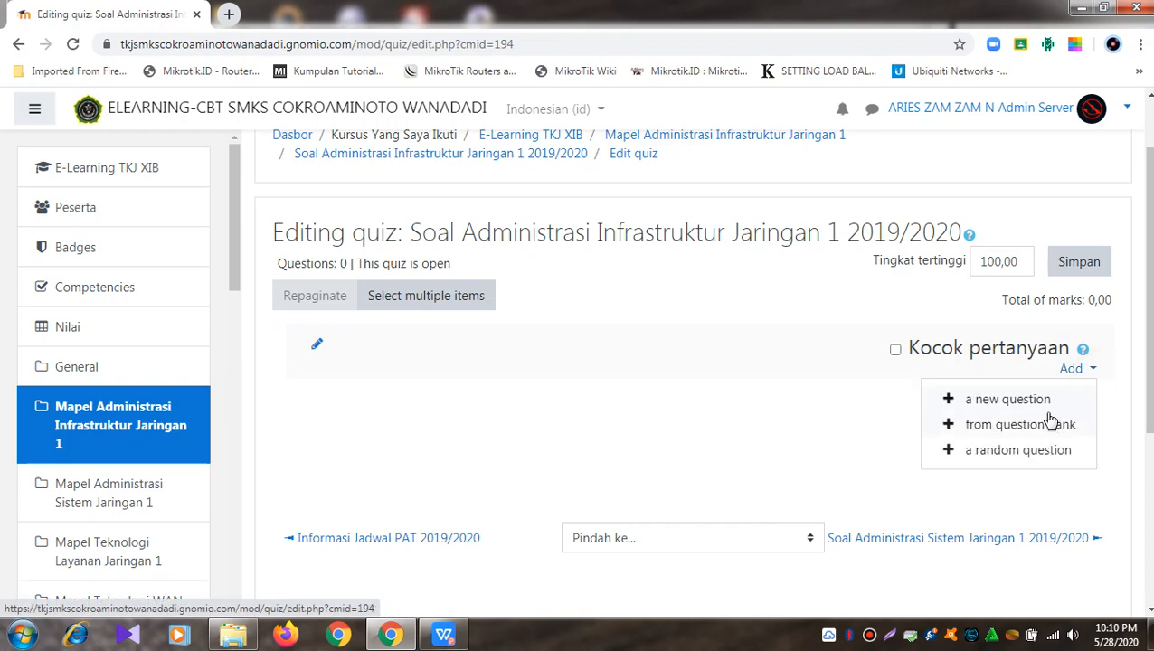
Step: Add questions from the bank, picking the soal PAS AIJ 2019-2020 Kelas XI Upload (40) category
{"action": "left_click", "coordinate": [1043, 427]}
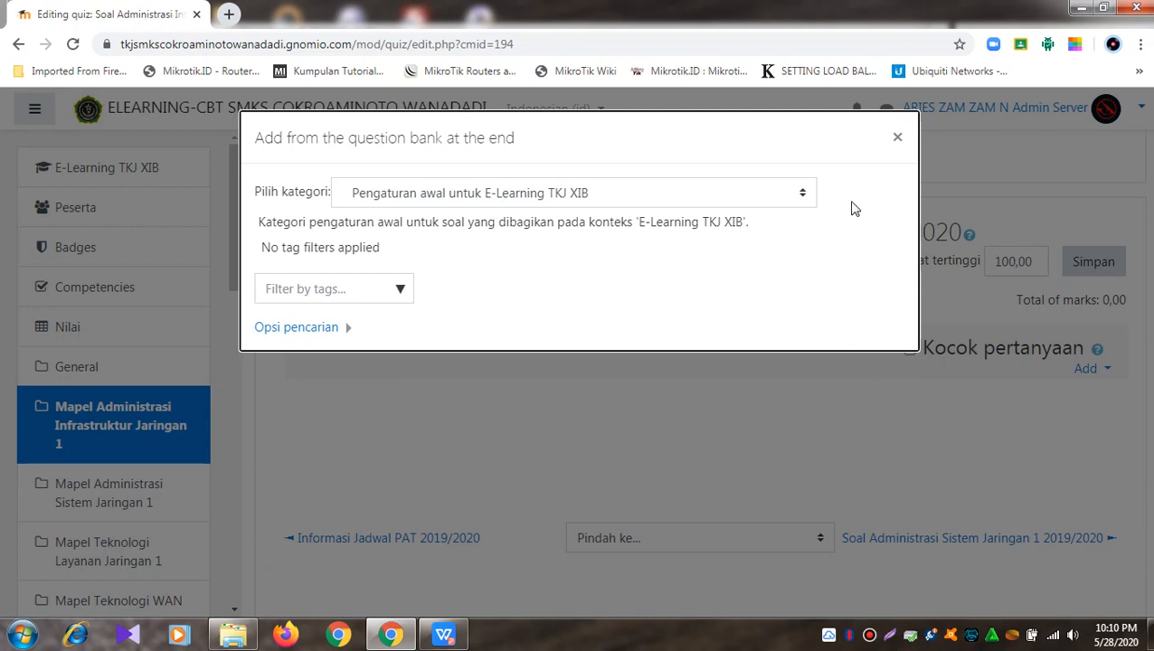
{"action": "left_click", "coordinate": [793, 201]}
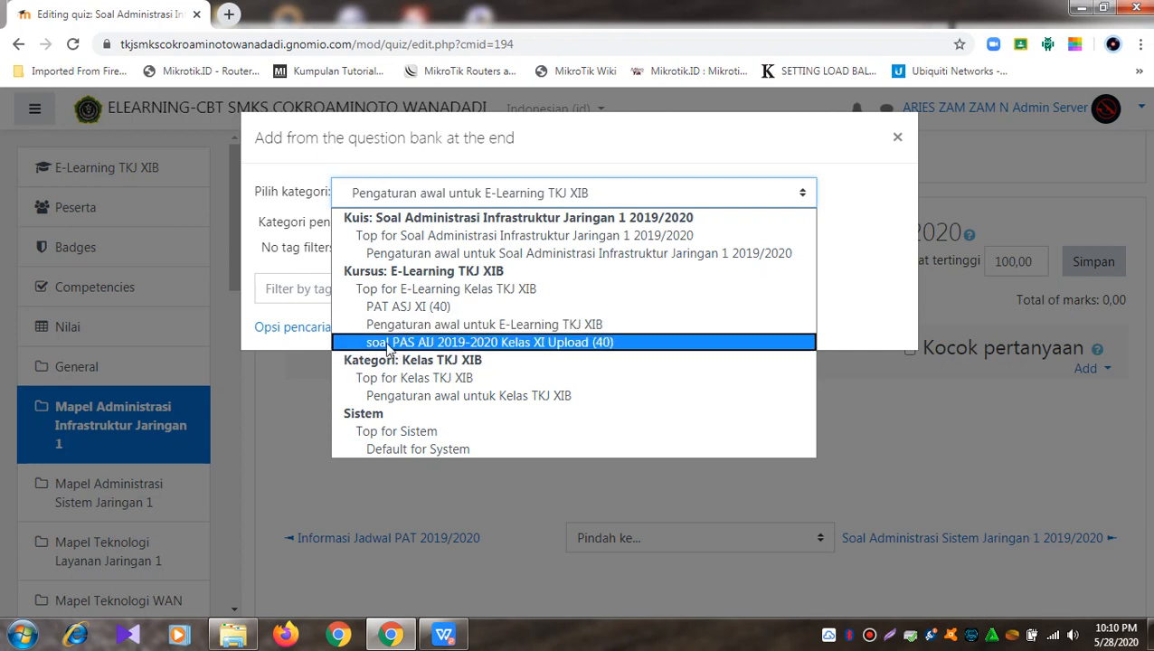
{"action": "left_click", "coordinate": [417, 342]}
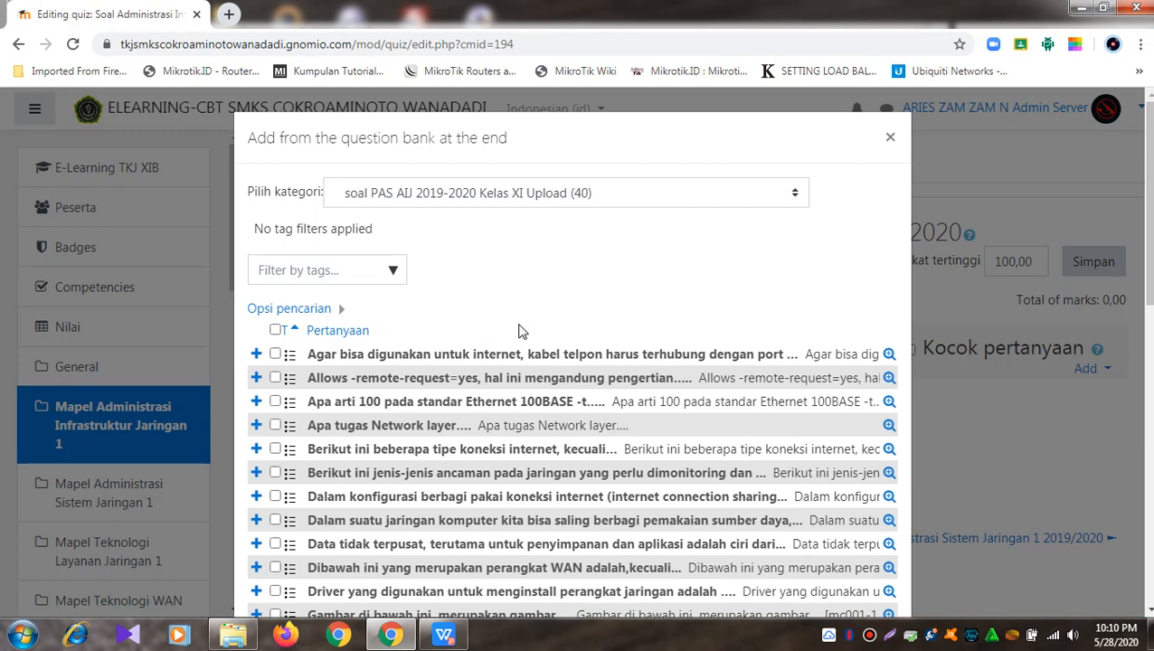
Step: Select and clear the question list, then page through it at 20 questions per page
{"action": "scroll", "coordinate": [521, 332], "scroll_direction": "down", "scroll_amount": 9}
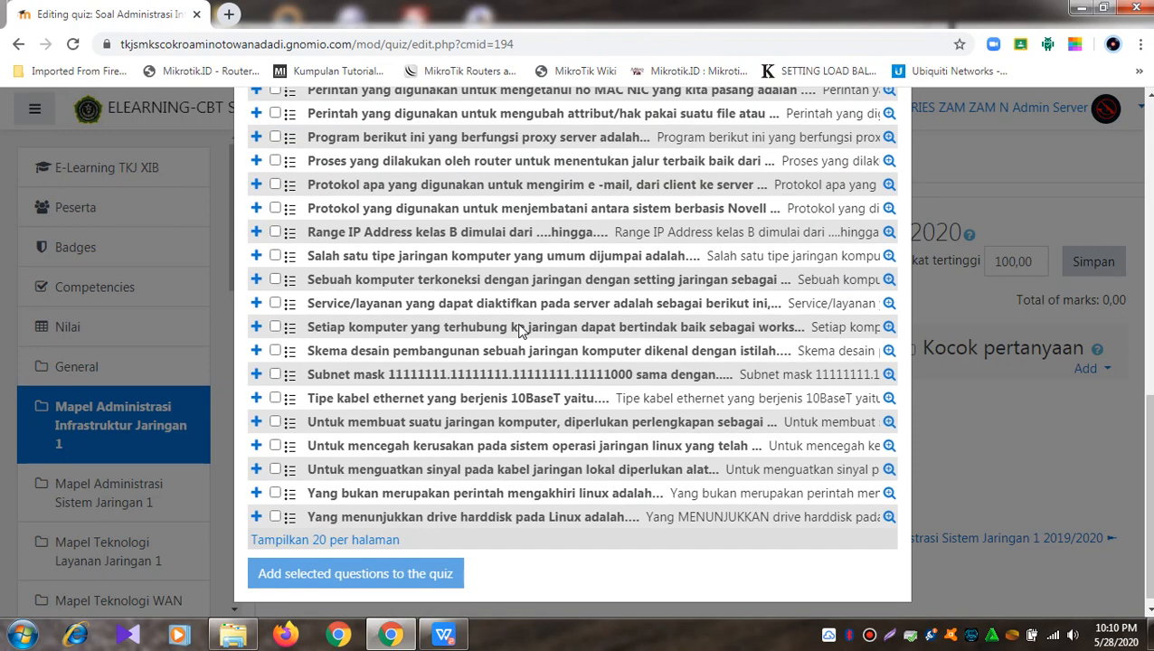
{"action": "scroll", "coordinate": [433, 378], "scroll_direction": "up", "scroll_amount": 4}
{"action": "scroll", "coordinate": [433, 378], "scroll_direction": "up", "scroll_amount": 5}
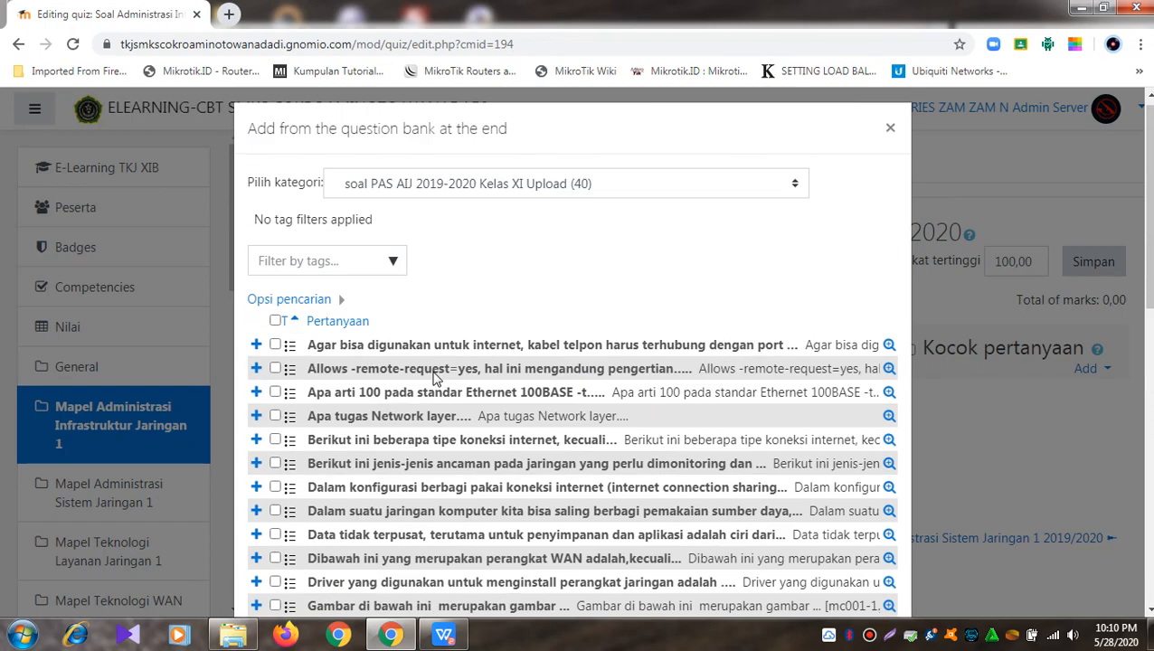
{"action": "left_click", "coordinate": [275, 322]}
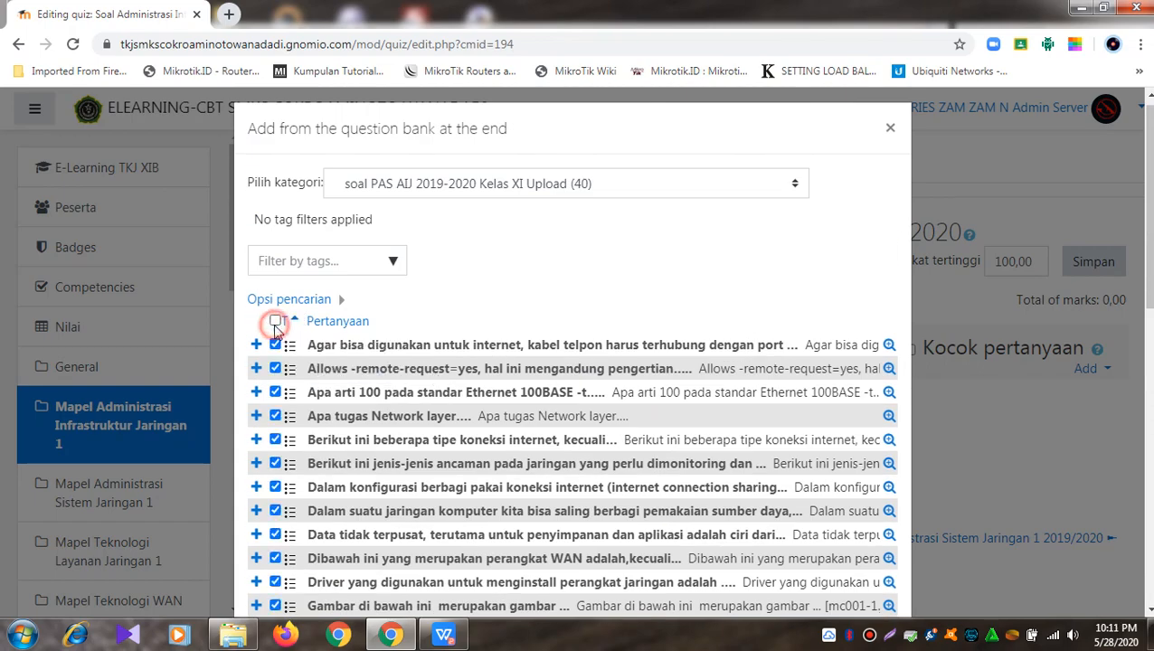
{"action": "scroll", "coordinate": [468, 329], "scroll_direction": "down", "scroll_amount": 10}
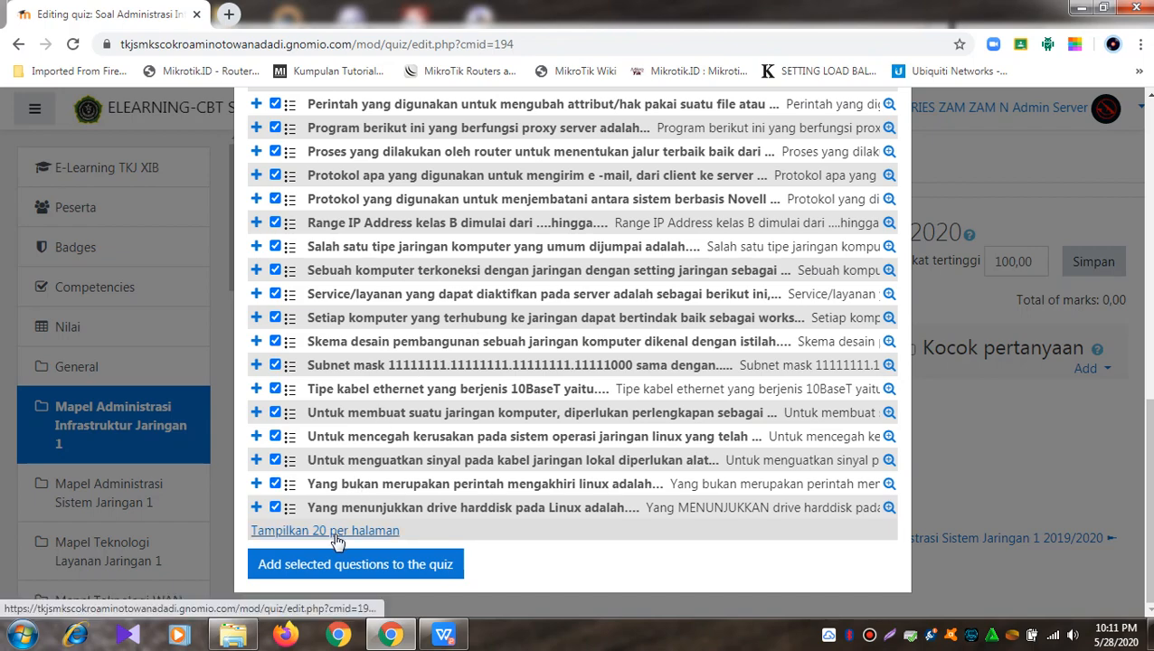
{"action": "scroll", "coordinate": [337, 540], "scroll_direction": "up", "scroll_amount": 10}
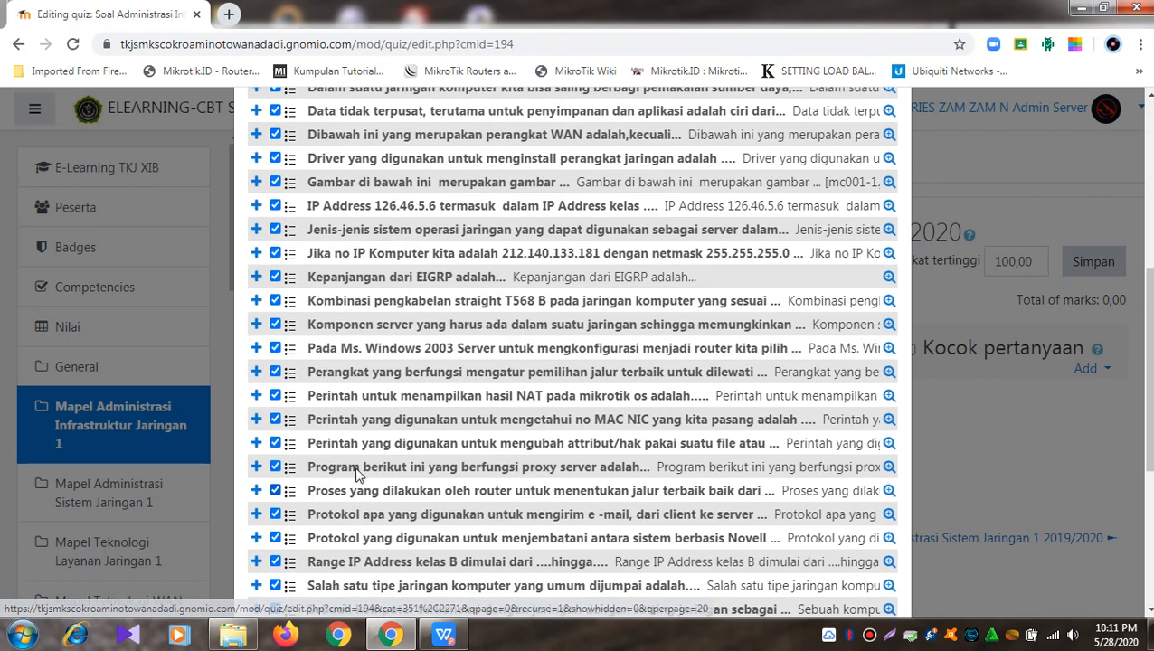
{"action": "left_click", "coordinate": [276, 236]}
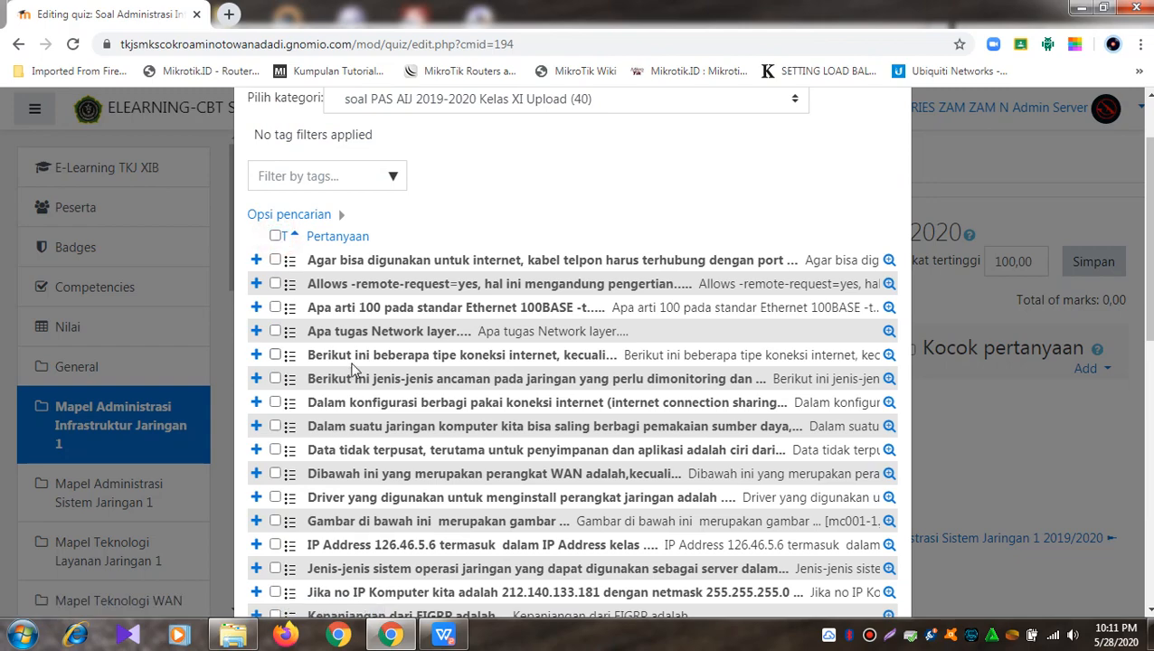
{"action": "scroll", "coordinate": [355, 371], "scroll_direction": "down", "scroll_amount": 10}
{"action": "left_click", "coordinate": [330, 533]}
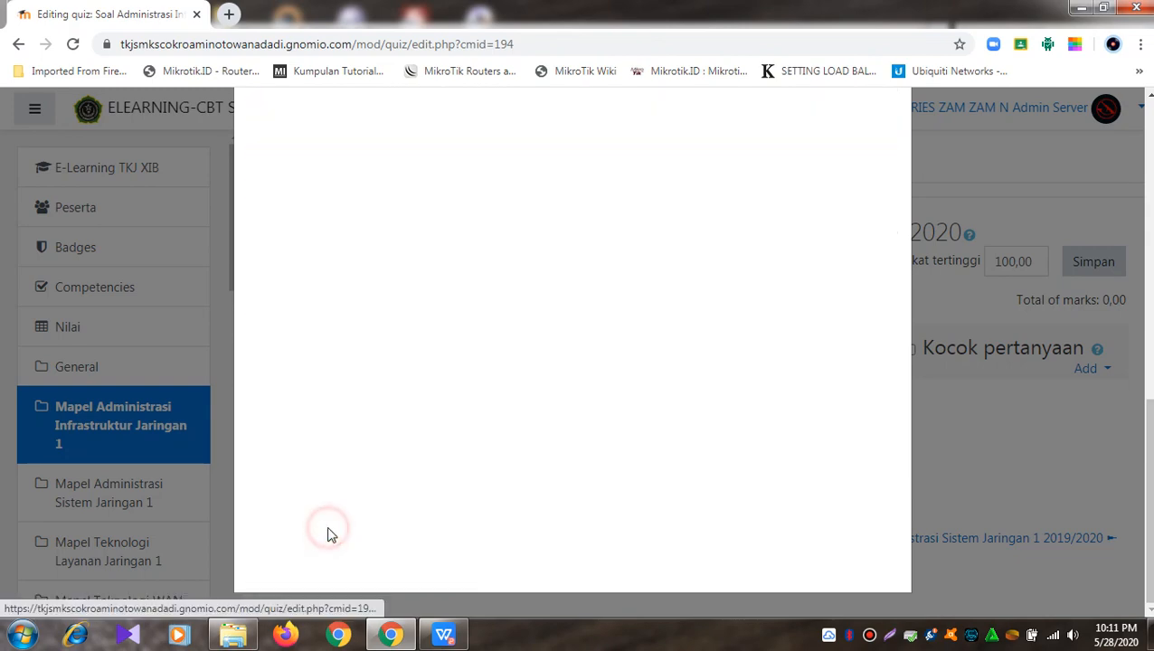
{"action": "scroll", "coordinate": [446, 391], "scroll_direction": "up", "scroll_amount": 5}
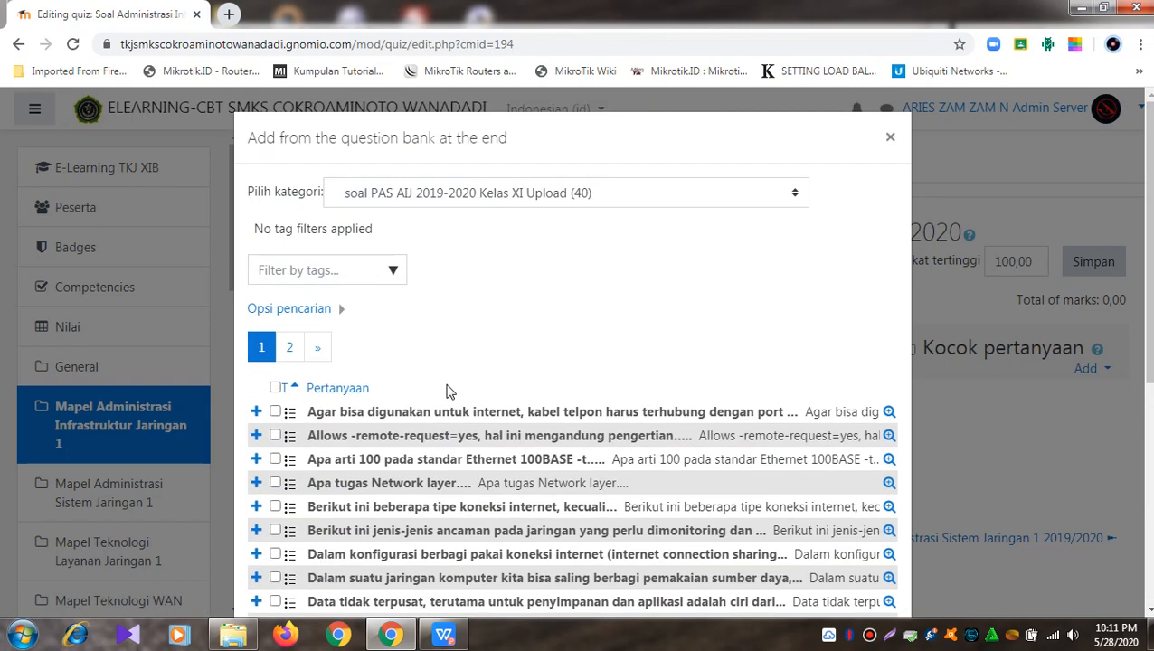
{"action": "left_click", "coordinate": [276, 387]}
{"action": "scroll", "coordinate": [277, 389], "scroll_direction": "down", "scroll_amount": 5}
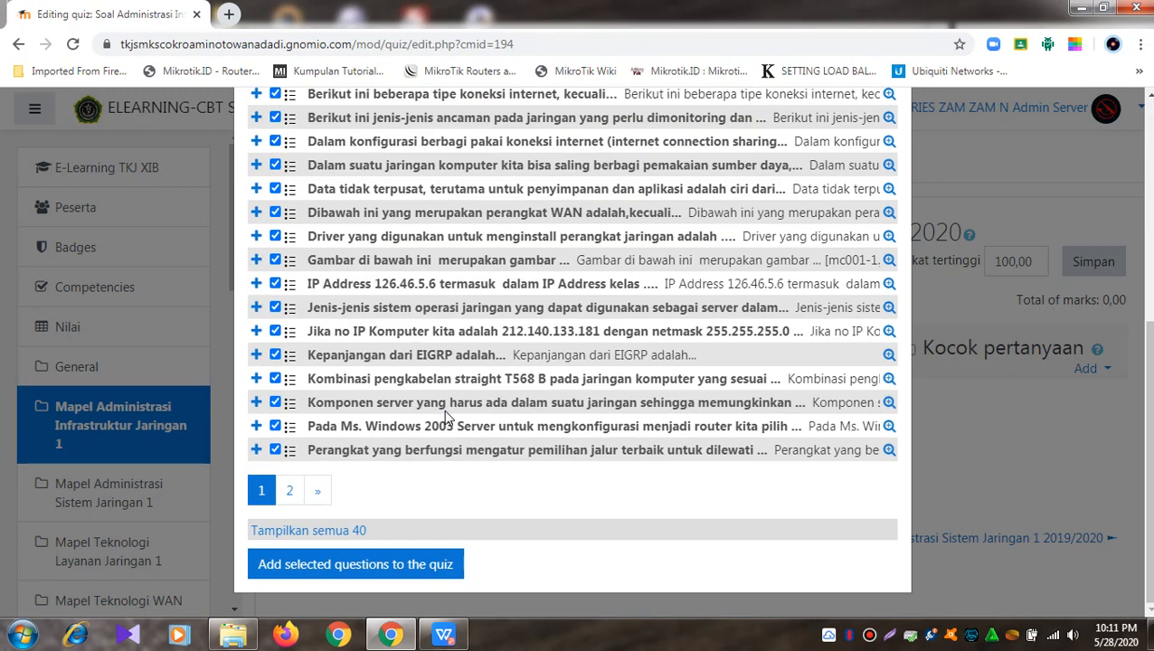
{"action": "left_click", "coordinate": [288, 490]}
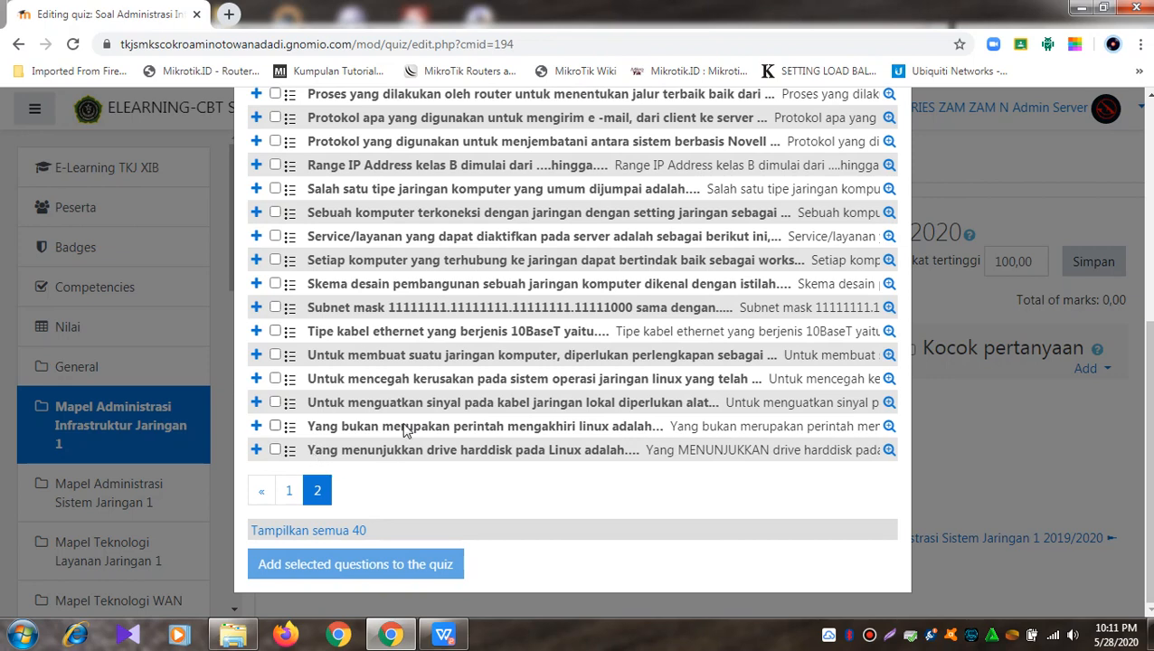
Step: Show all 40 questions, select them all, and add them to the quiz
{"action": "left_click", "coordinate": [333, 533]}
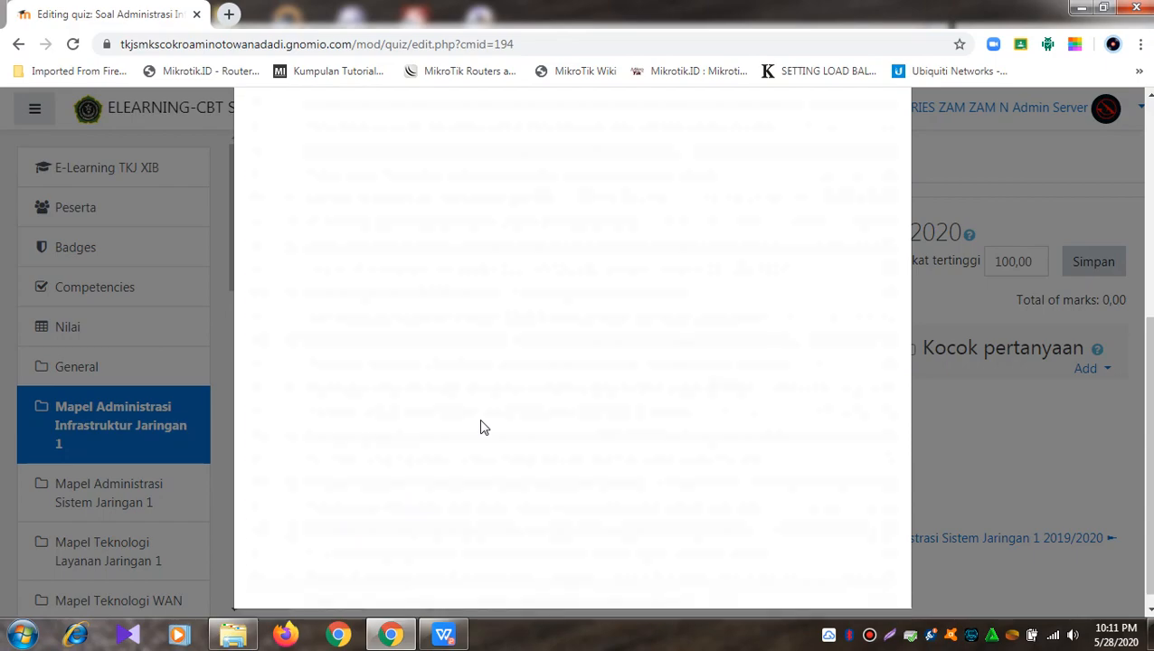
{"action": "scroll", "coordinate": [494, 360], "scroll_direction": "up", "scroll_amount": 5}
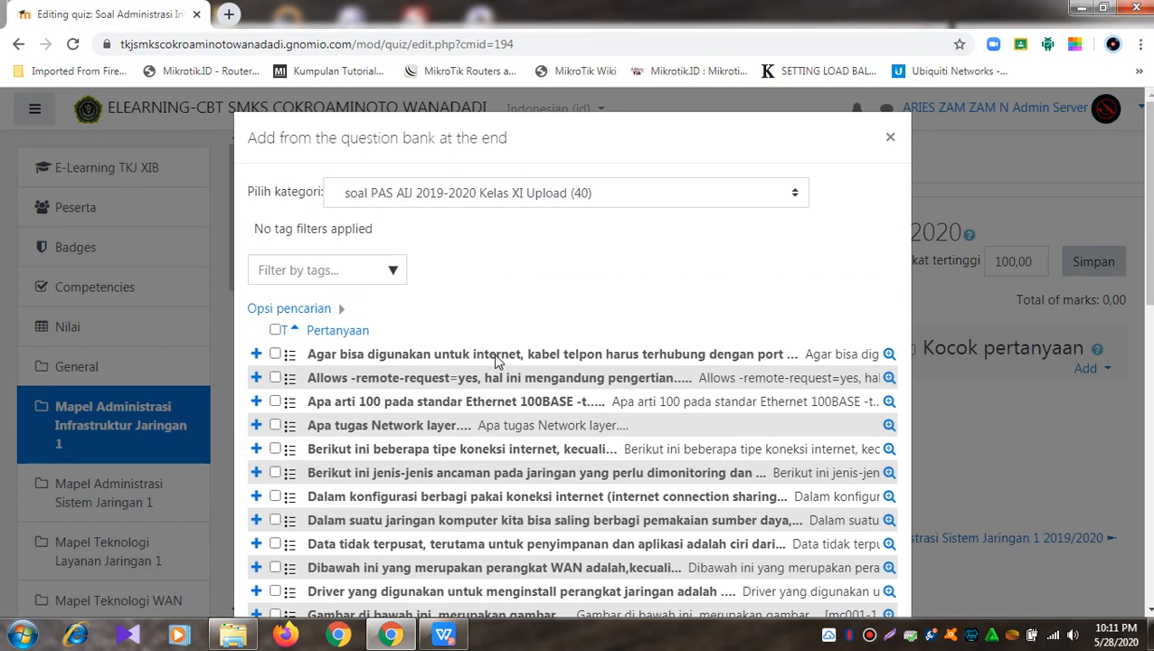
{"action": "left_click", "coordinate": [278, 332]}
{"action": "scroll", "coordinate": [316, 340], "scroll_direction": "down", "scroll_amount": 10}
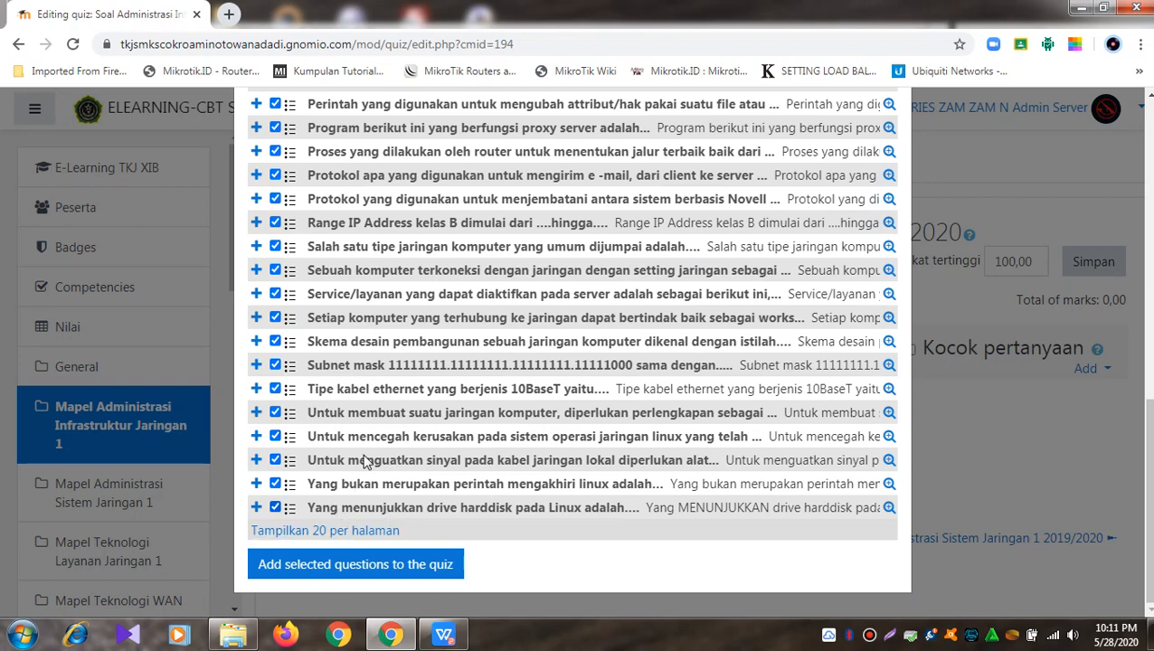
{"action": "left_click", "coordinate": [326, 573]}
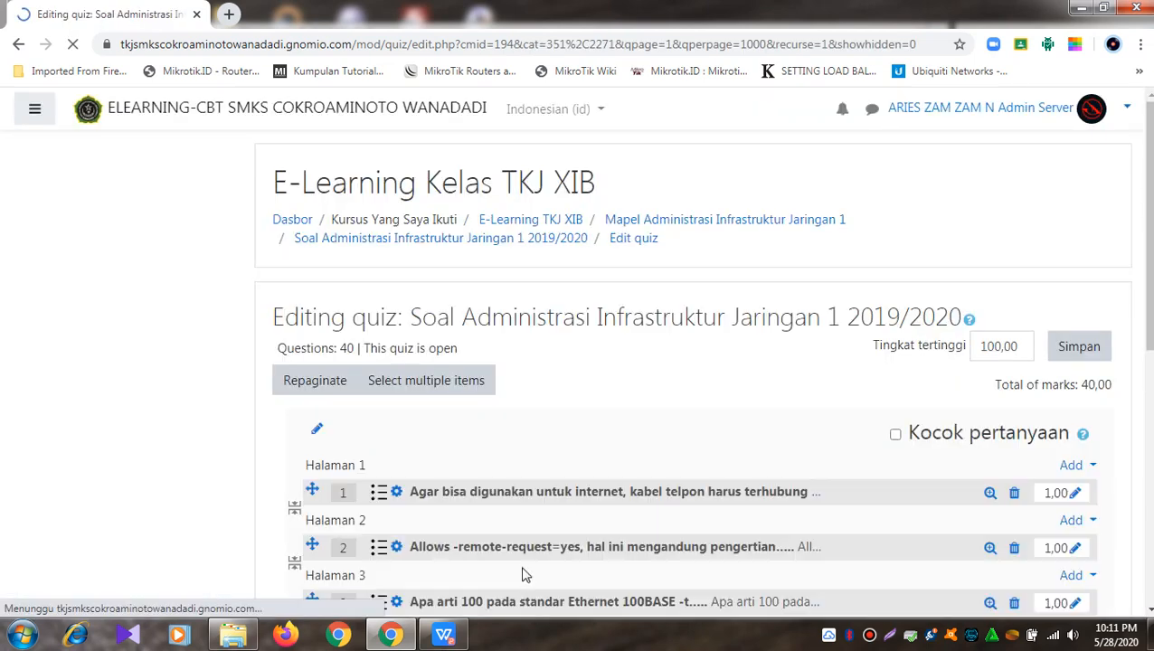
Step: Turn on Kocok pertanyaan question shuffling and begin editing question 1's 1,00 mark
{"action": "scroll", "coordinate": [711, 463], "scroll_direction": "down", "scroll_amount": 20}
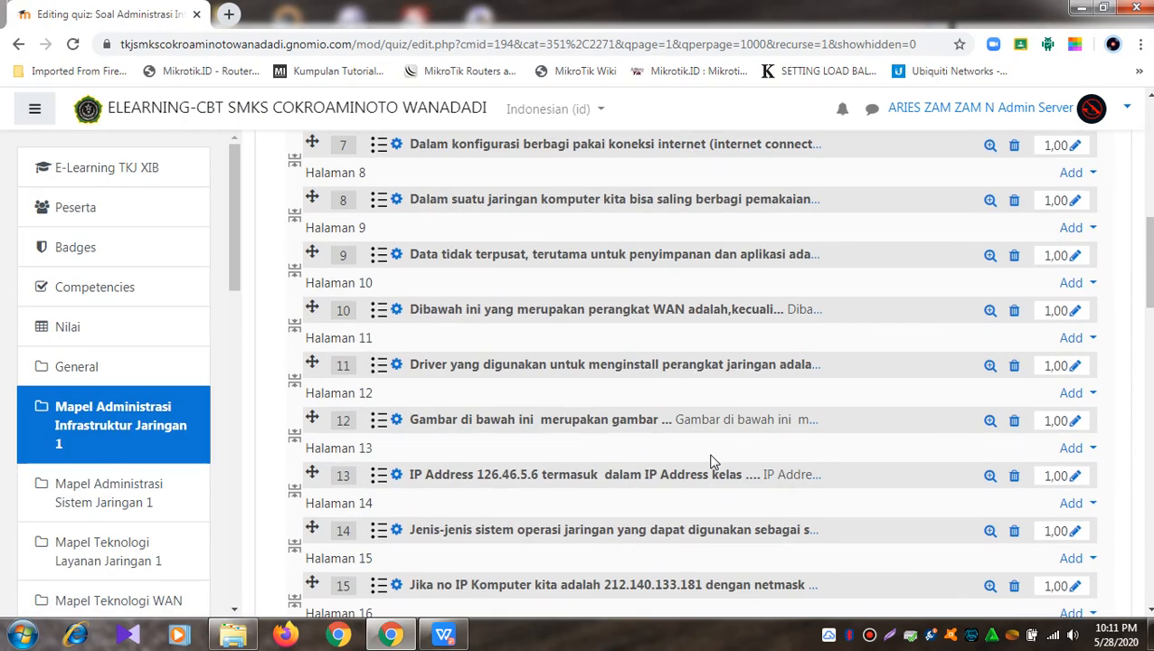
{"action": "scroll", "coordinate": [711, 463], "scroll_direction": "down", "scroll_amount": 10}
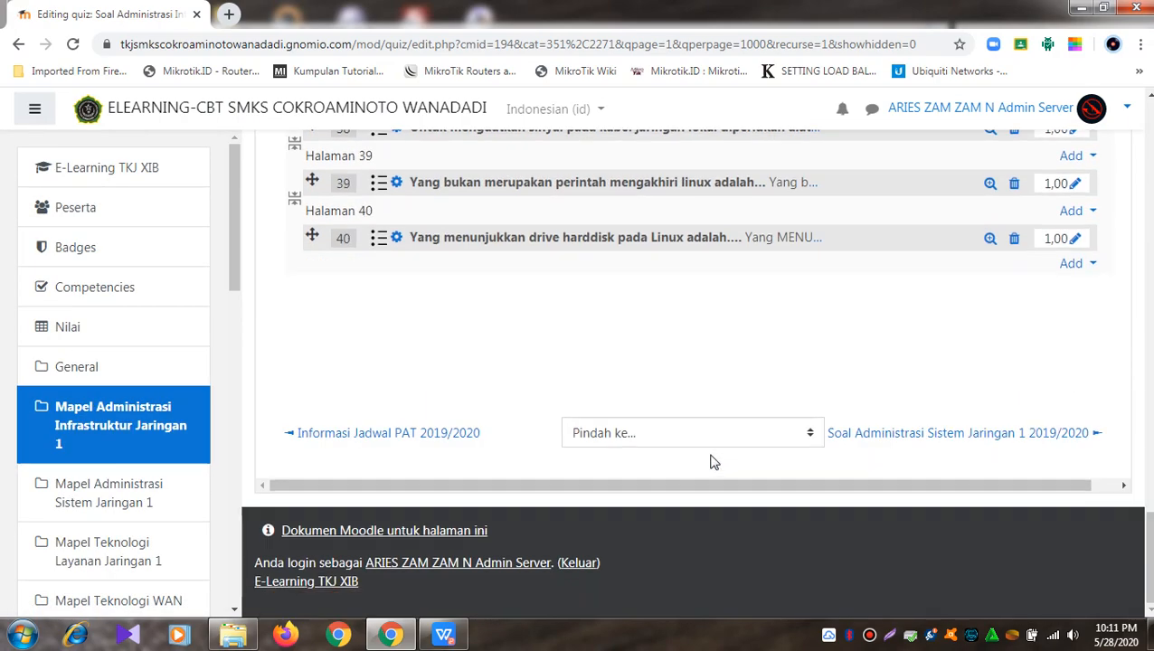
{"action": "scroll", "coordinate": [711, 463], "scroll_direction": "up", "scroll_amount": 20}
{"action": "scroll", "coordinate": [711, 463], "scroll_direction": "up", "scroll_amount": 10}
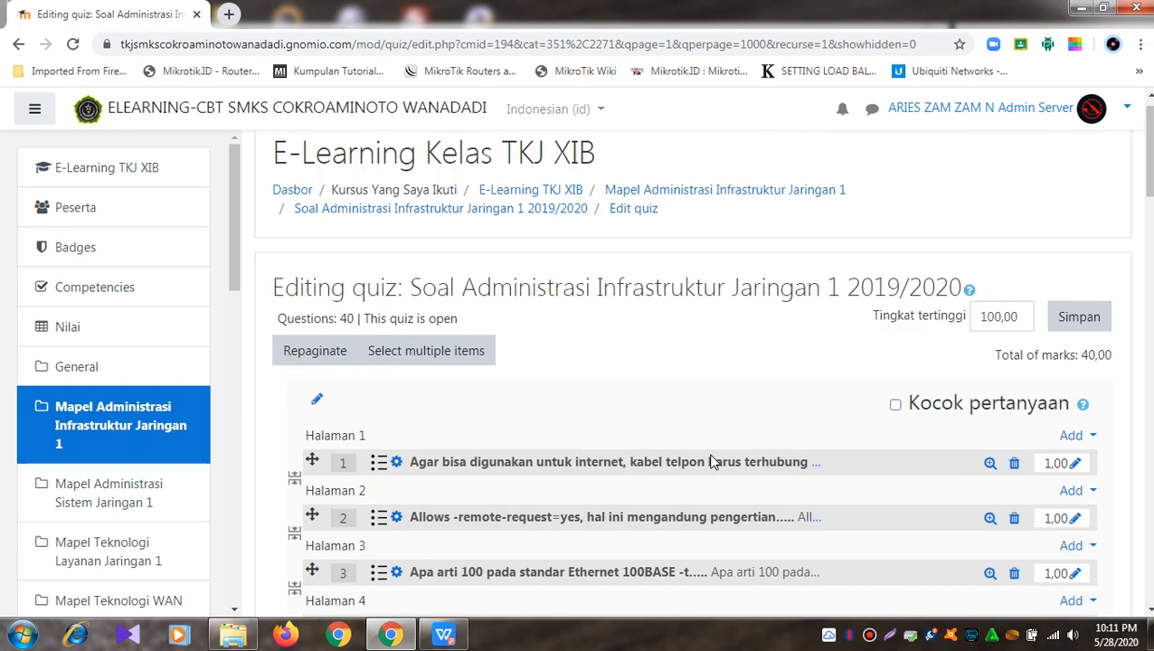
{"action": "left_click", "coordinate": [896, 406]}
{"action": "left_click", "coordinate": [1075, 467]}
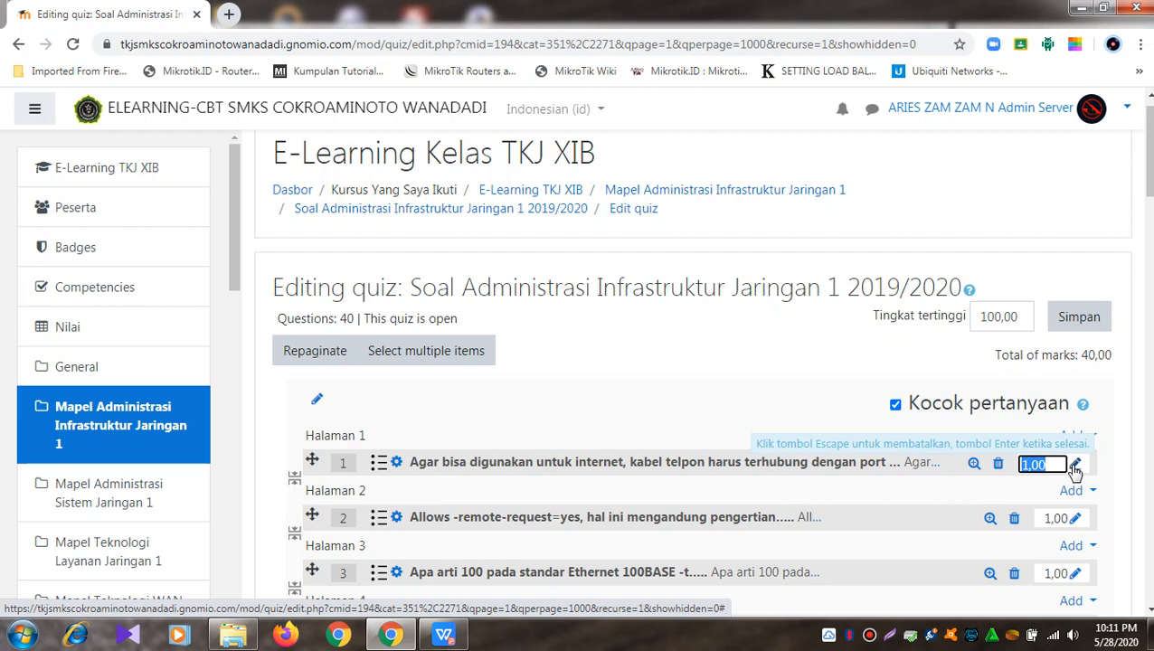
Step: Set the marks of questions 1 to 5 to 2.5 each
{"action": "type", "text": "2"}
{"action": "key", "text": "Return"}
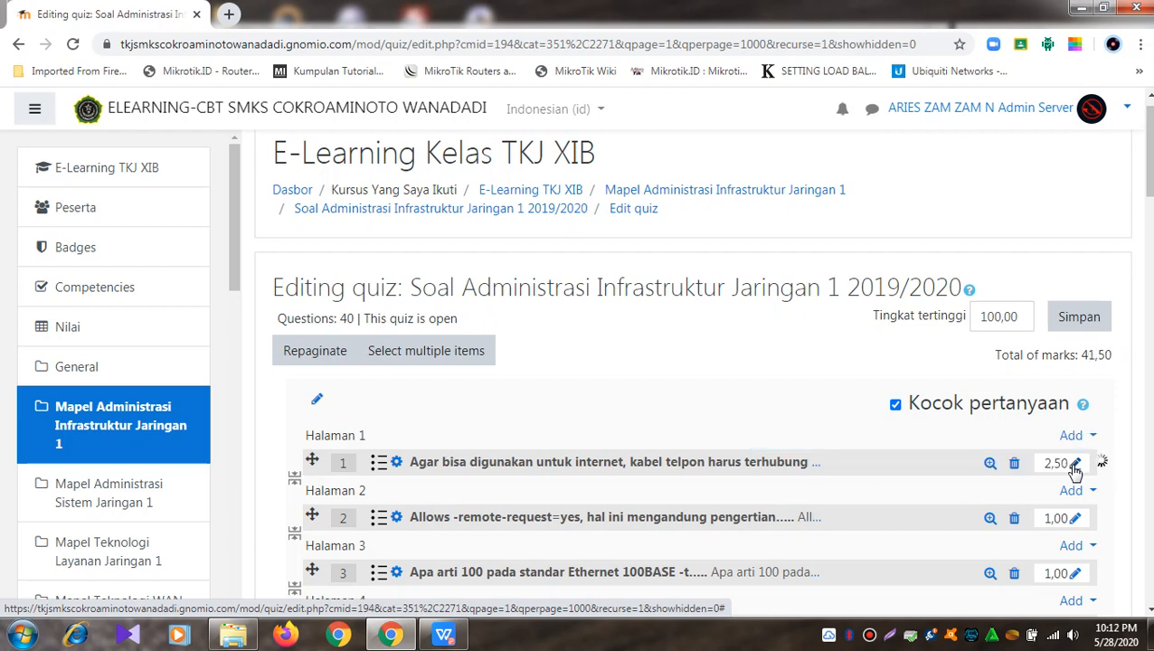
{"action": "left_click", "coordinate": [1076, 521]}
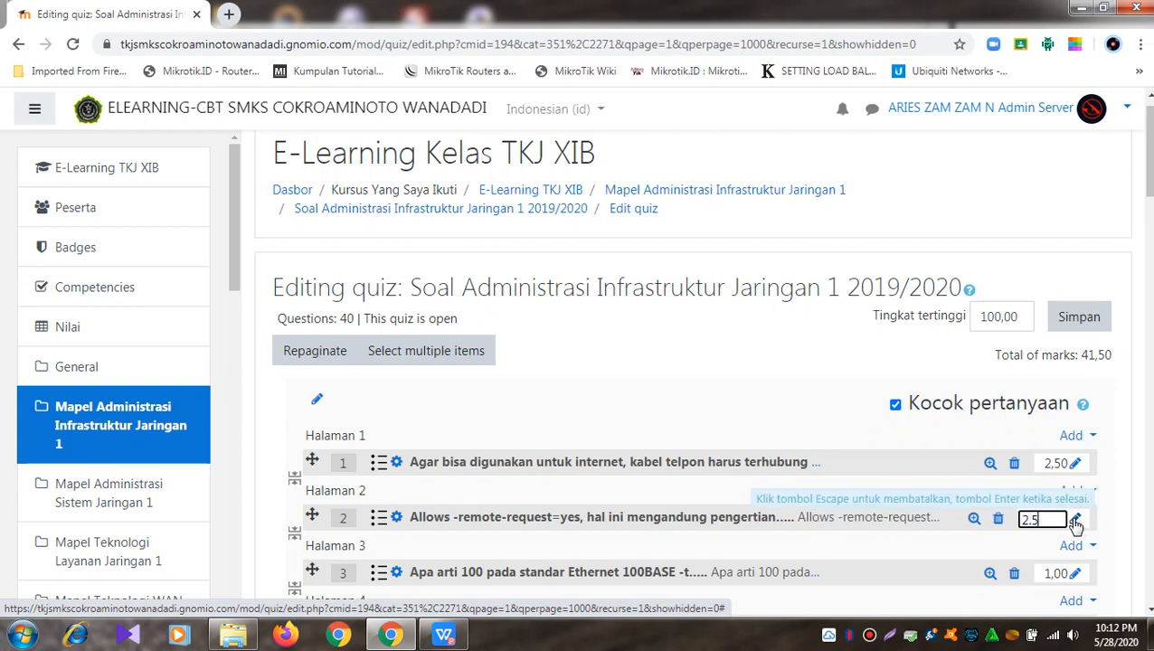
{"action": "type", "text": "2.5"}
{"action": "key", "text": "Return"}
{"action": "scroll", "coordinate": [1076, 522], "scroll_direction": "down", "scroll_amount": 2}
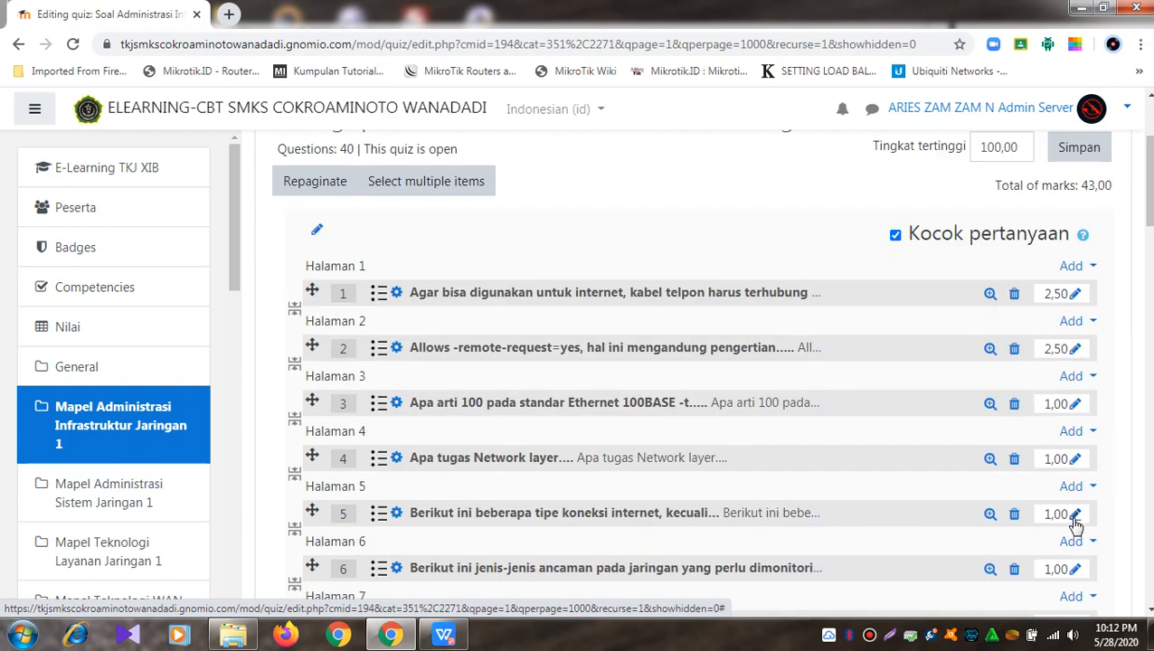
{"action": "left_click", "coordinate": [1076, 404]}
{"action": "type", "text": "2"}
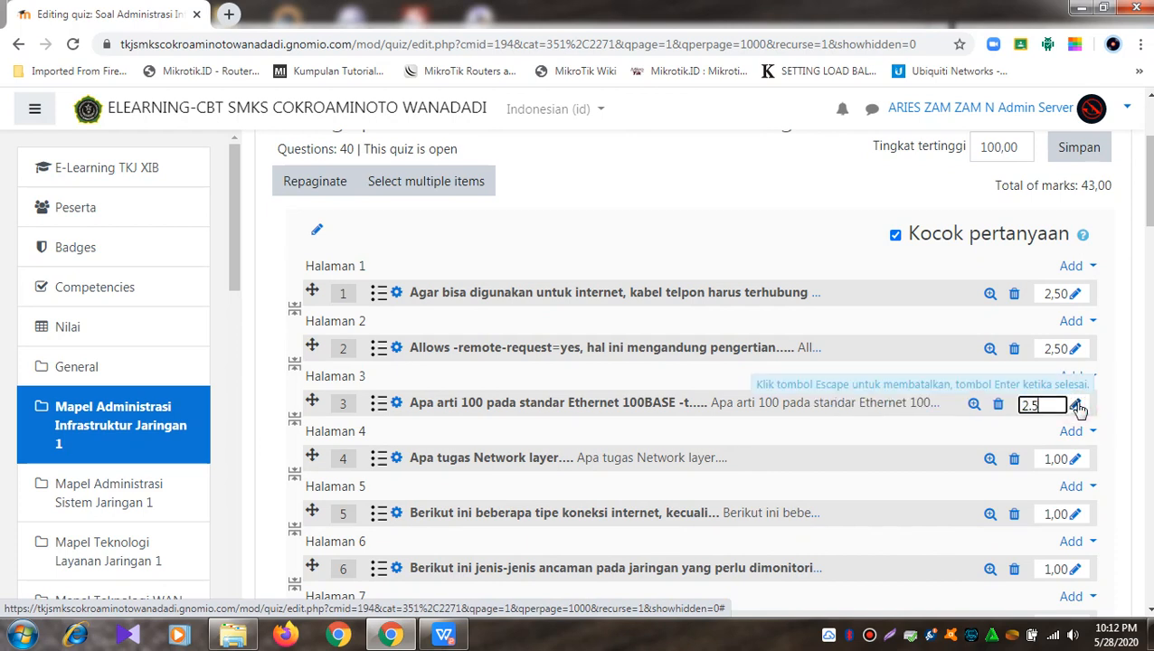
{"action": "type", "text": ".5"}
{"action": "key", "text": "Return"}
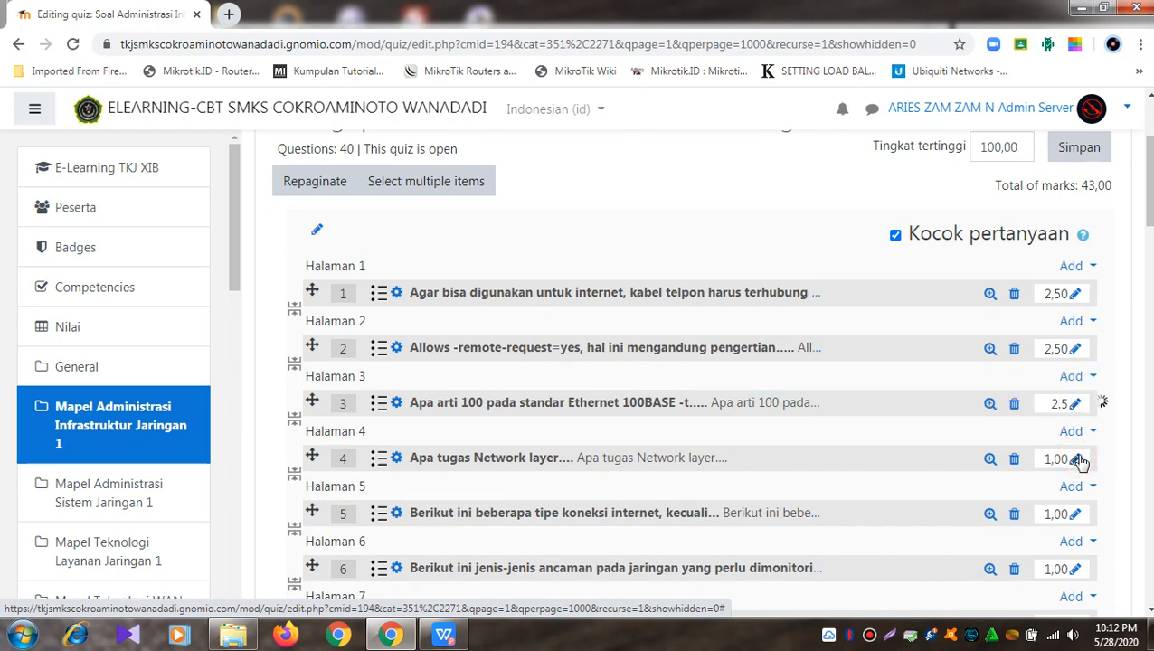
{"action": "left_click", "coordinate": [1077, 460]}
{"action": "type", "text": "2.5"}
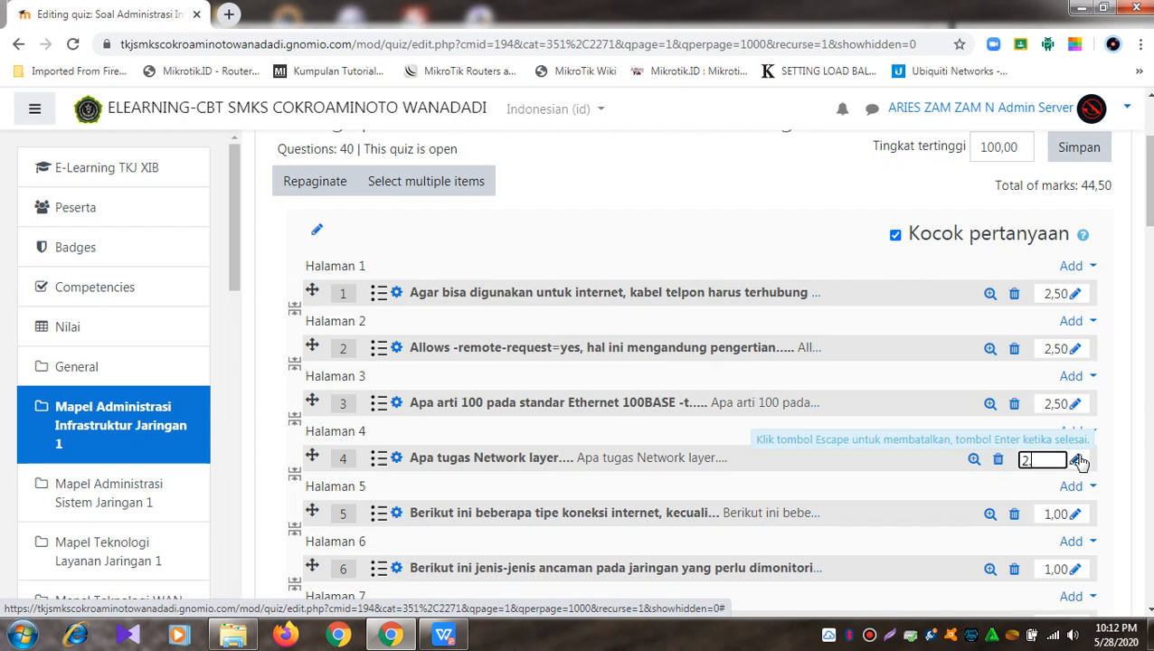
{"action": "key", "text": "Return"}
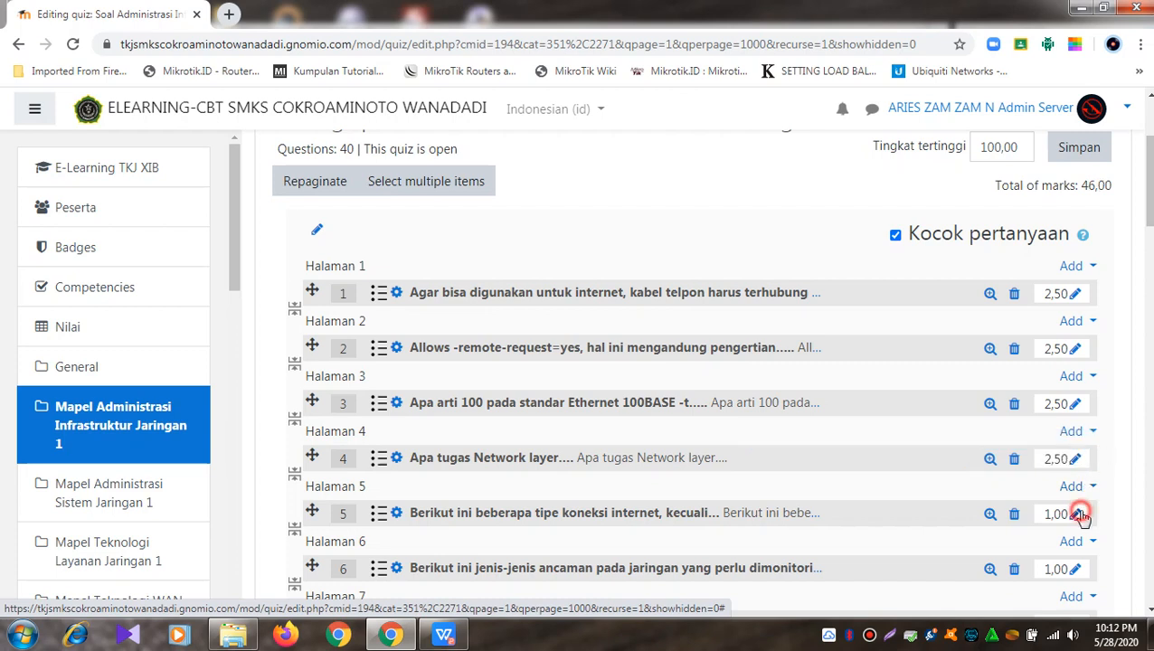
{"action": "left_click", "coordinate": [1076, 515]}
{"action": "type", "text": "2"}
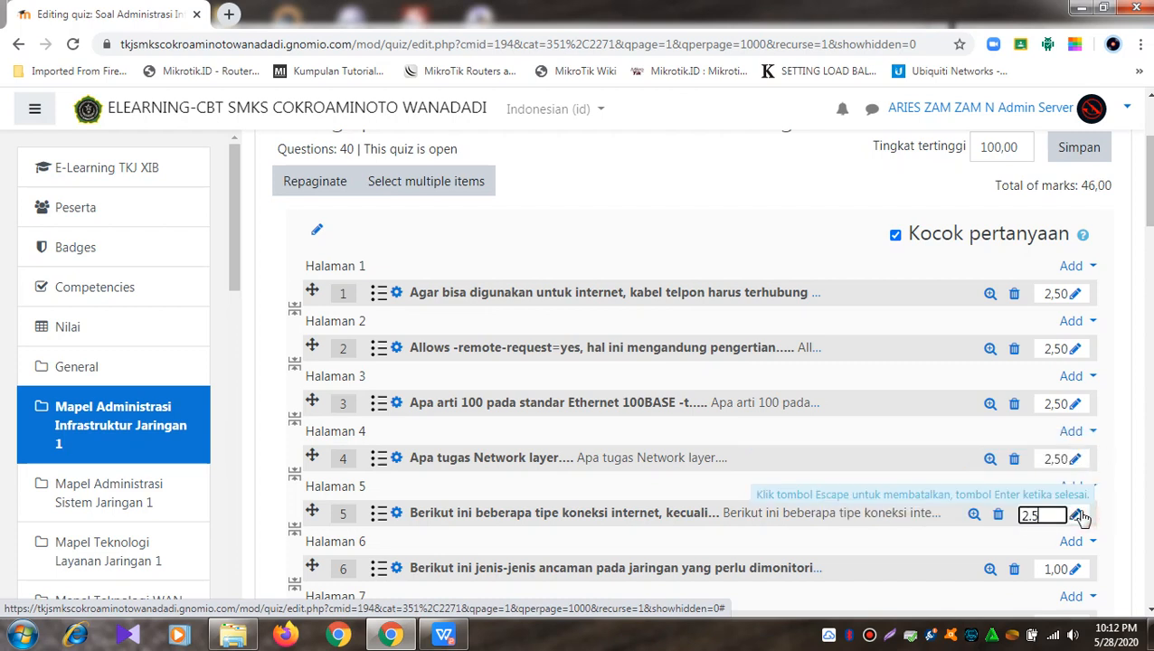
{"action": "type", "text": ".5"}
{"action": "key", "text": "Return"}
Step: Set questions 6 to 9 to 2.5 marks each, leaving question 9 at 2,50
{"action": "scroll", "coordinate": [1083, 516], "scroll_direction": "down", "scroll_amount": 2}
{"action": "left_click", "coordinate": [1075, 399]}
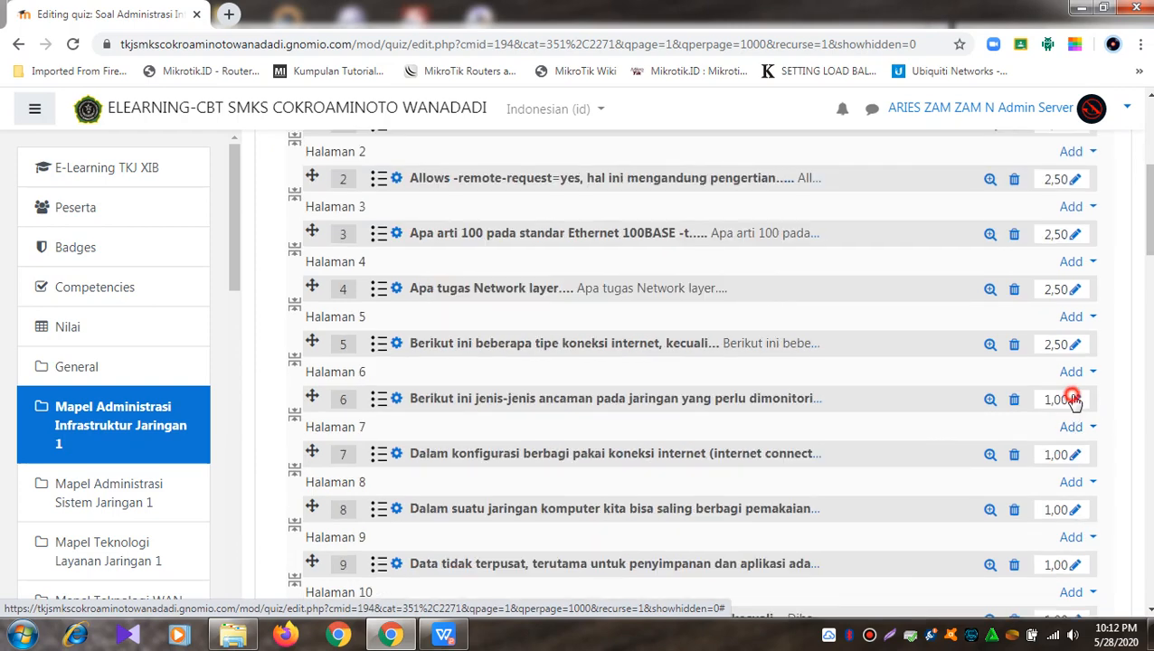
{"action": "type", "text": "2.5"}
{"action": "key", "text": "Return"}
{"action": "left_click", "coordinate": [1075, 455]}
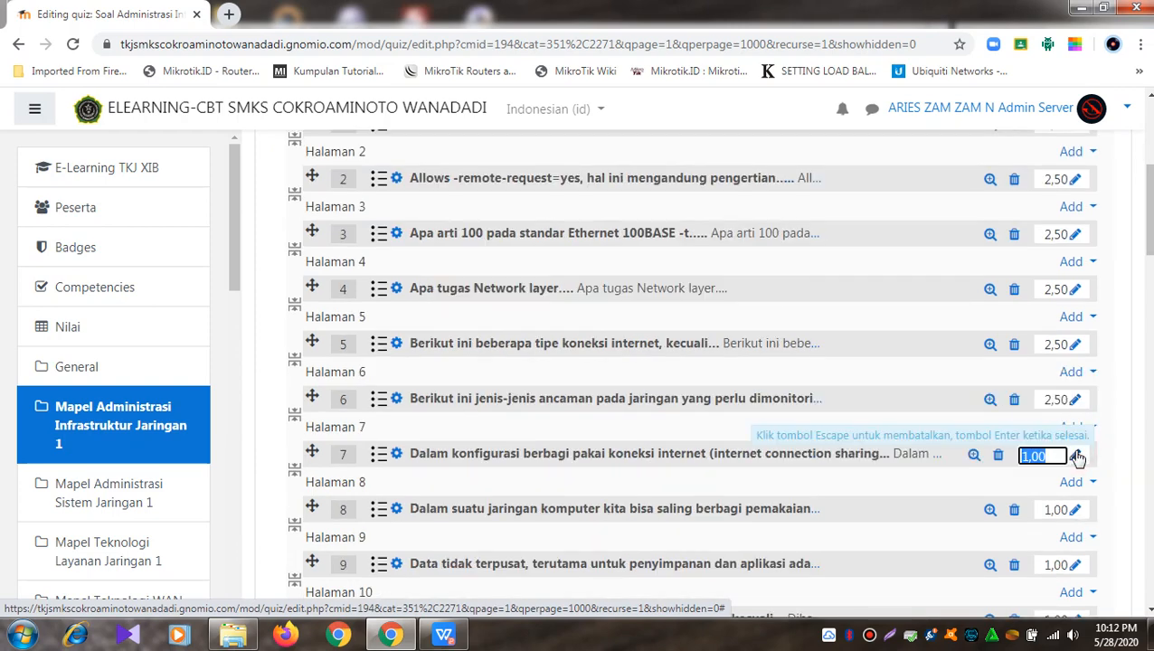
{"action": "type", "text": "2.5"}
{"action": "key", "text": "Return"}
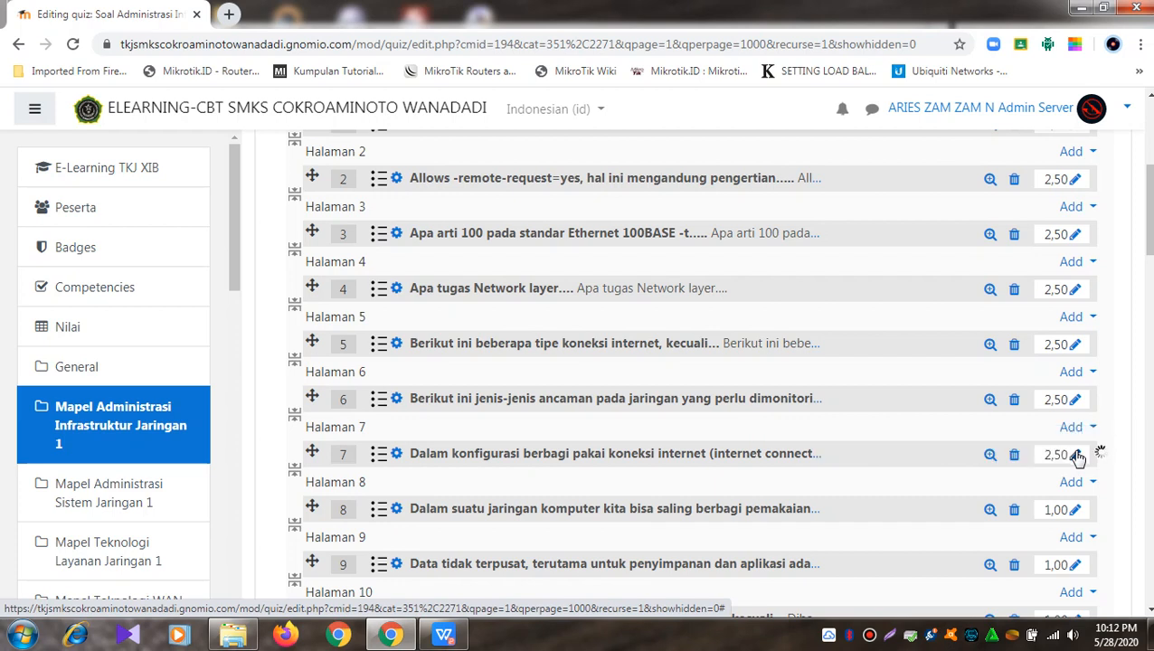
{"action": "left_click", "coordinate": [1076, 512]}
{"action": "type", "text": "2.5"}
{"action": "key", "text": "Return"}
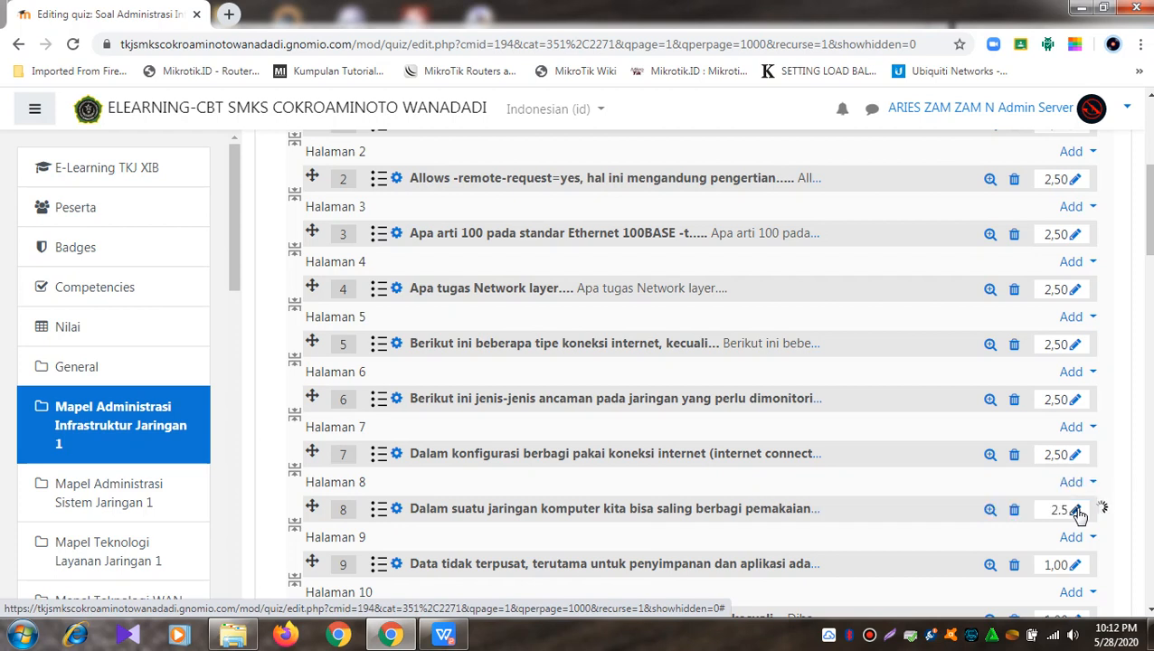
{"action": "left_click", "coordinate": [1073, 567]}
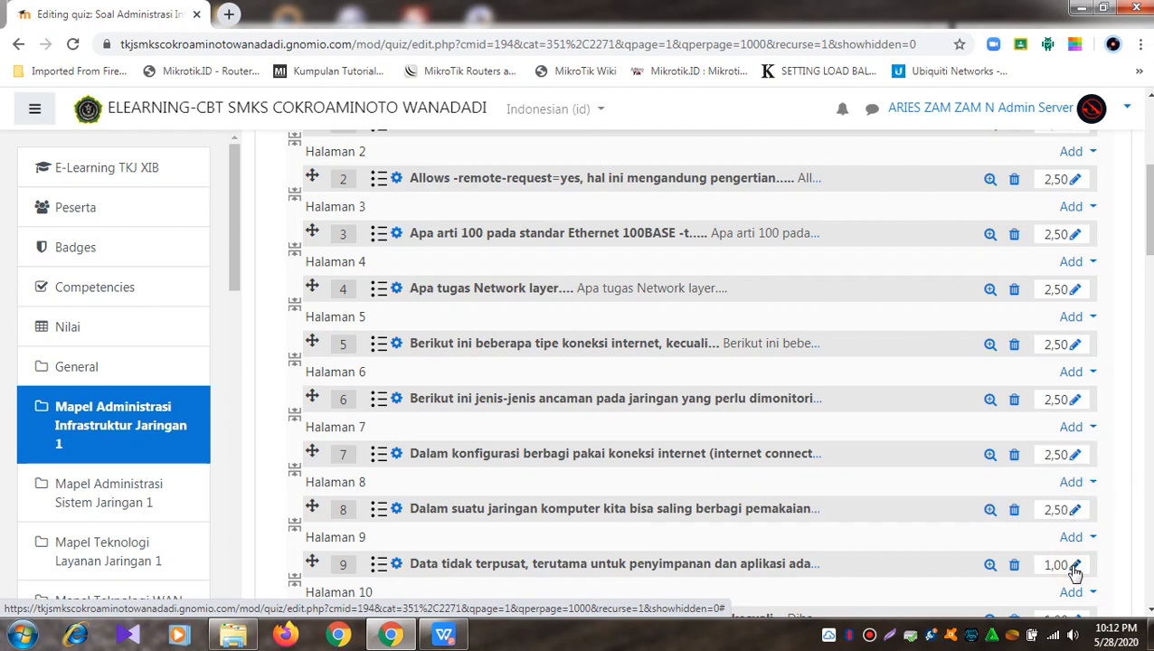
{"action": "type", "text": "2.5"}
{"action": "key", "text": "Return"}
{"action": "scroll", "coordinate": [1075, 572], "scroll_direction": "down", "scroll_amount": 2}
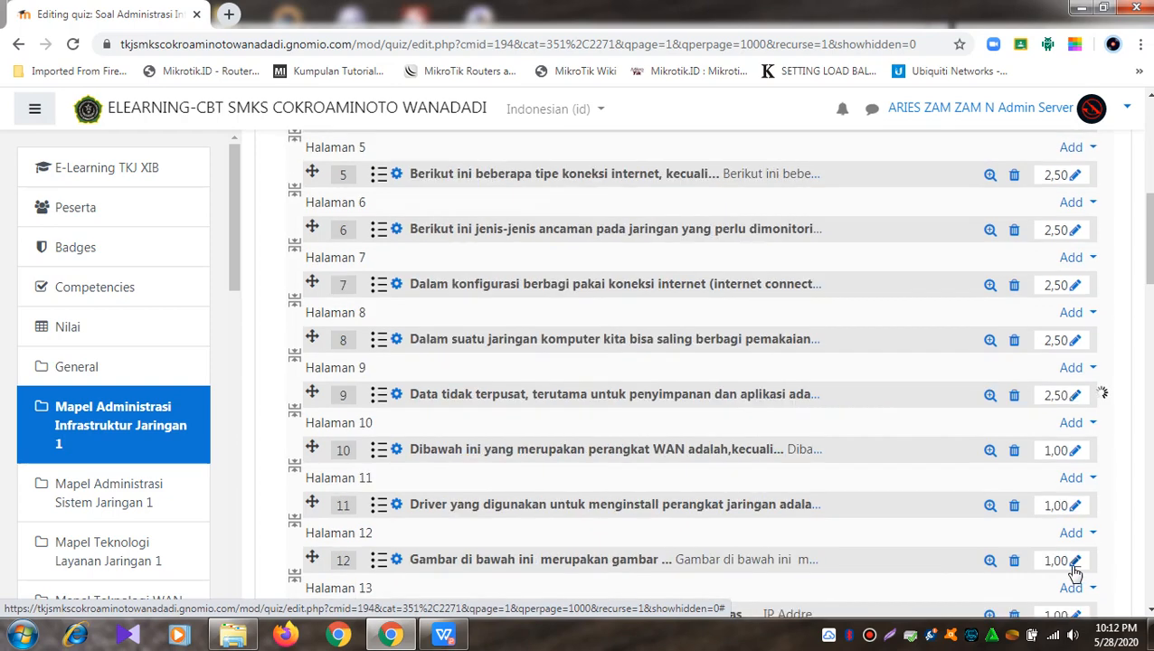
{"action": "left_click", "coordinate": [1081, 398]}
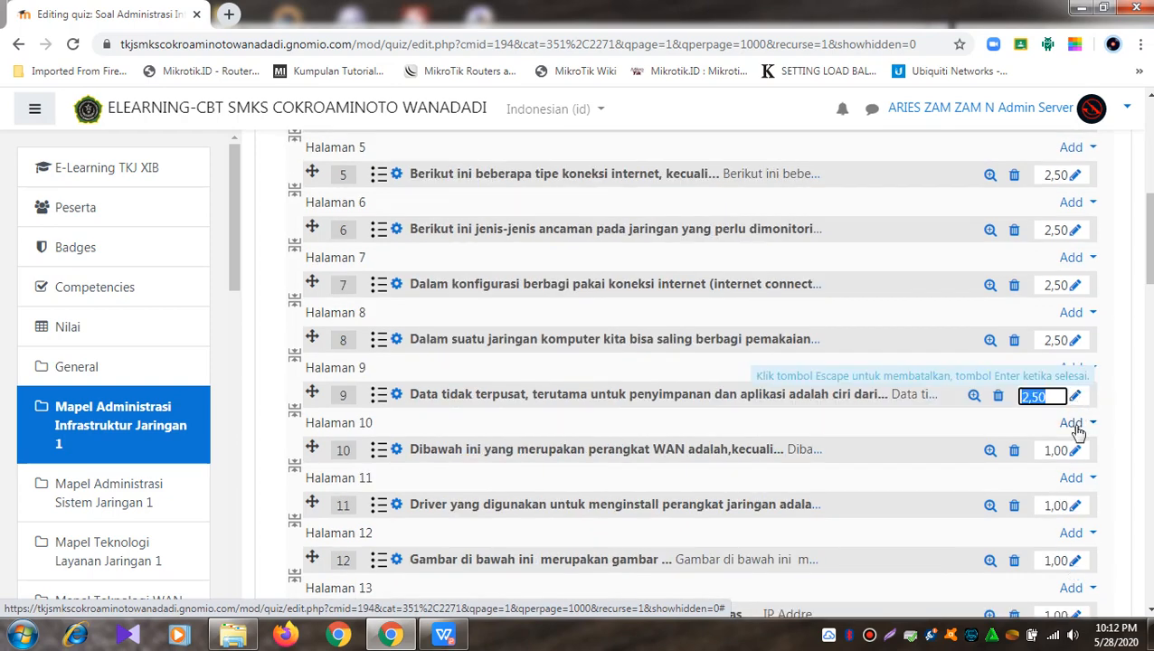
{"action": "key", "text": "Escape"}
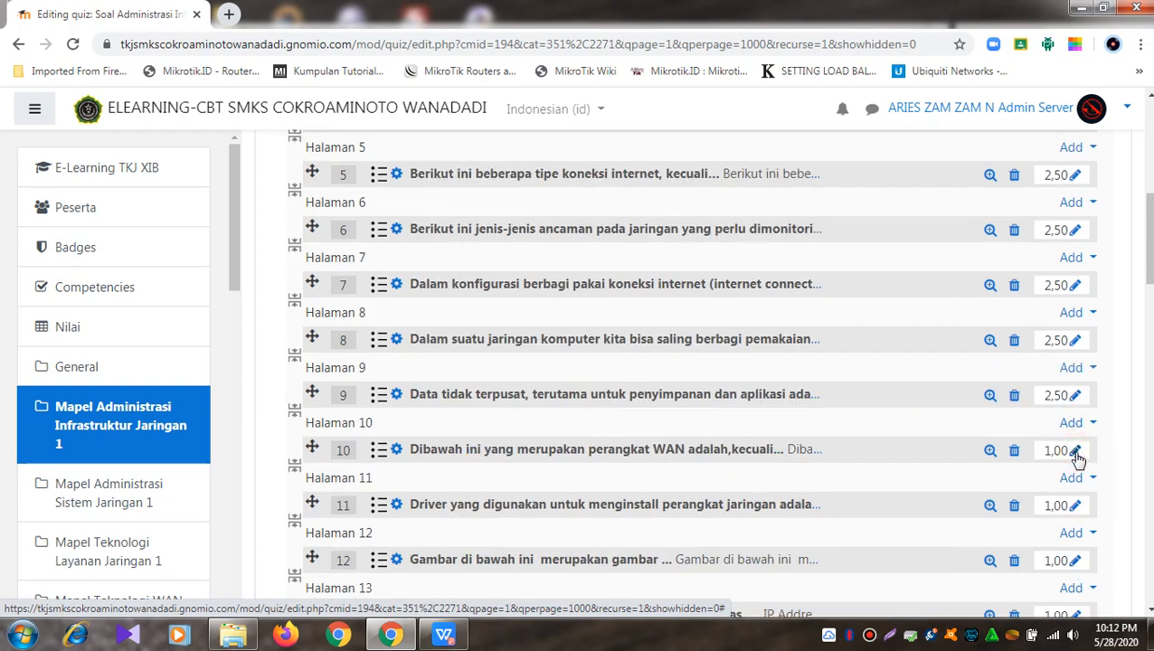
Step: Change the marks of questions 10 to 13 to 2.5 each
{"action": "left_click", "coordinate": [1076, 452]}
{"action": "type", "text": "2"}
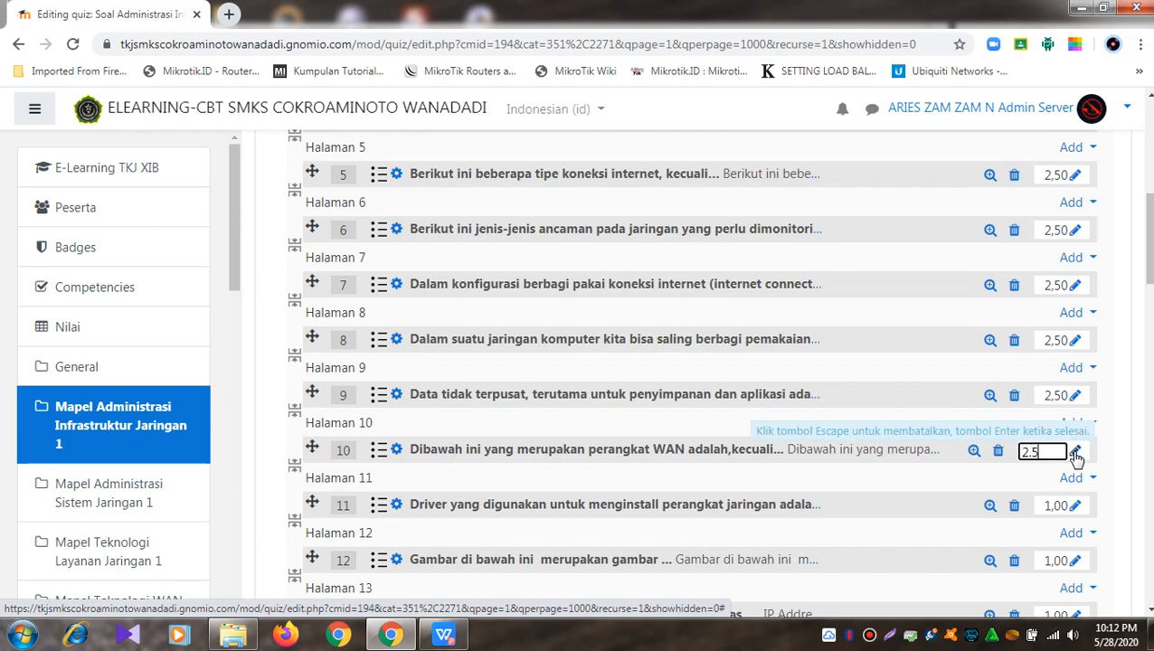
{"action": "type", "text": ".5"}
{"action": "key", "text": "Return"}
{"action": "left_click", "coordinate": [1075, 507]}
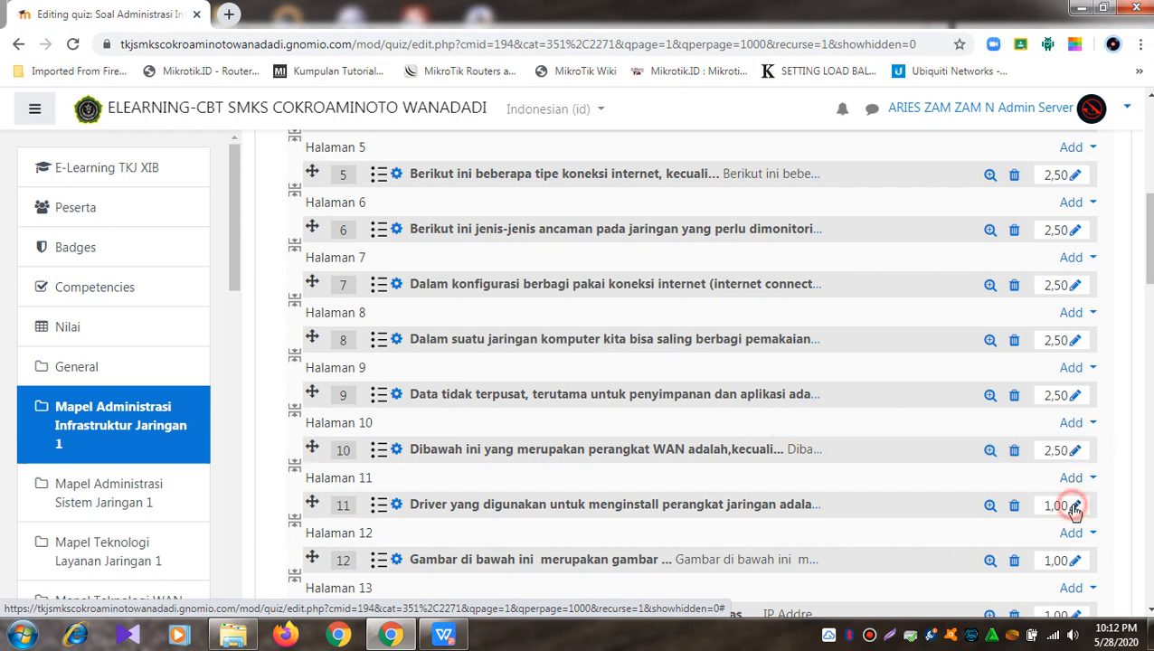
{"action": "type", "text": "2.5"}
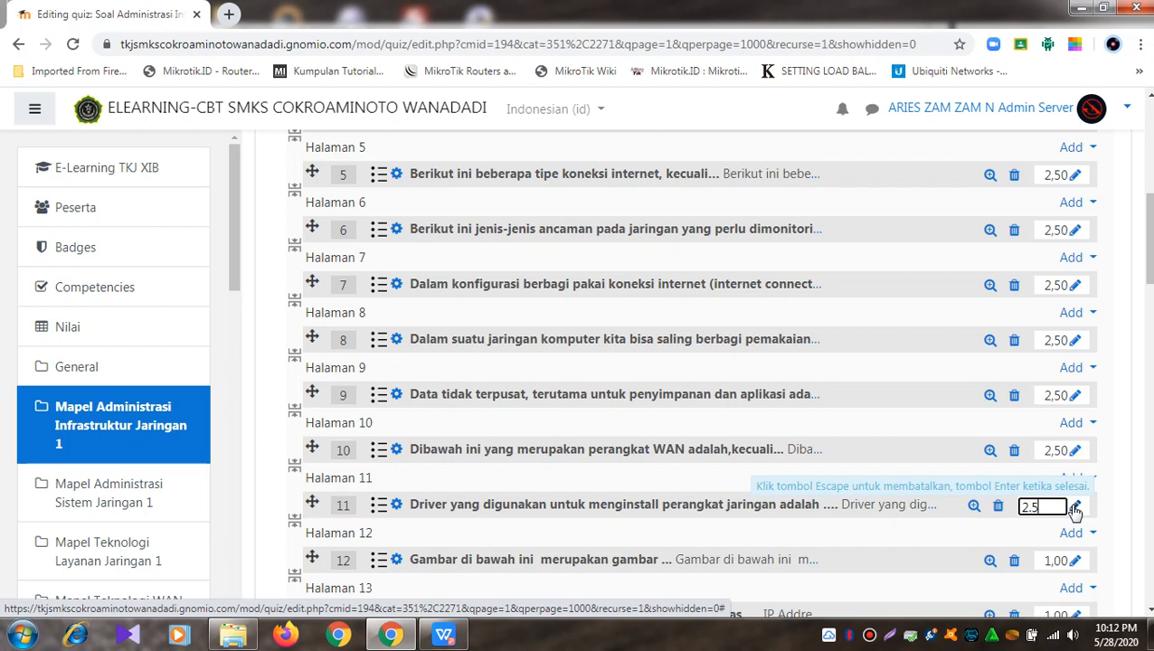
{"action": "key", "text": "Return"}
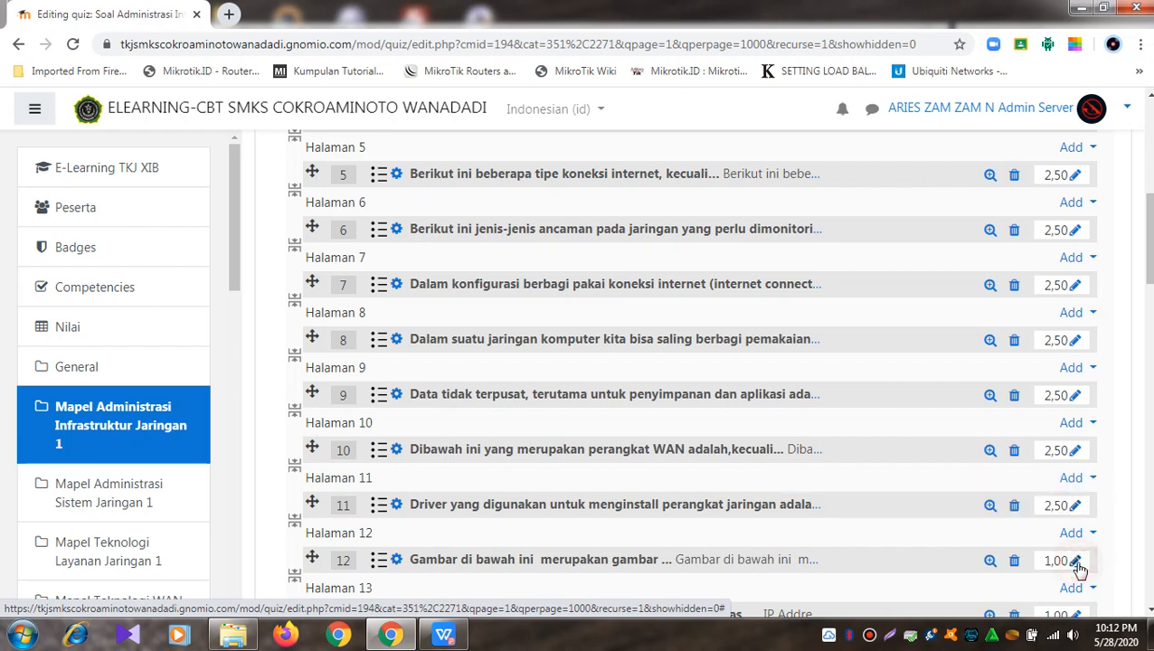
{"action": "left_click", "coordinate": [1076, 562]}
{"action": "type", "text": "2,5"}
{"action": "key", "text": "Return"}
{"action": "scroll", "coordinate": [1079, 567], "scroll_direction": "down", "scroll_amount": 3}
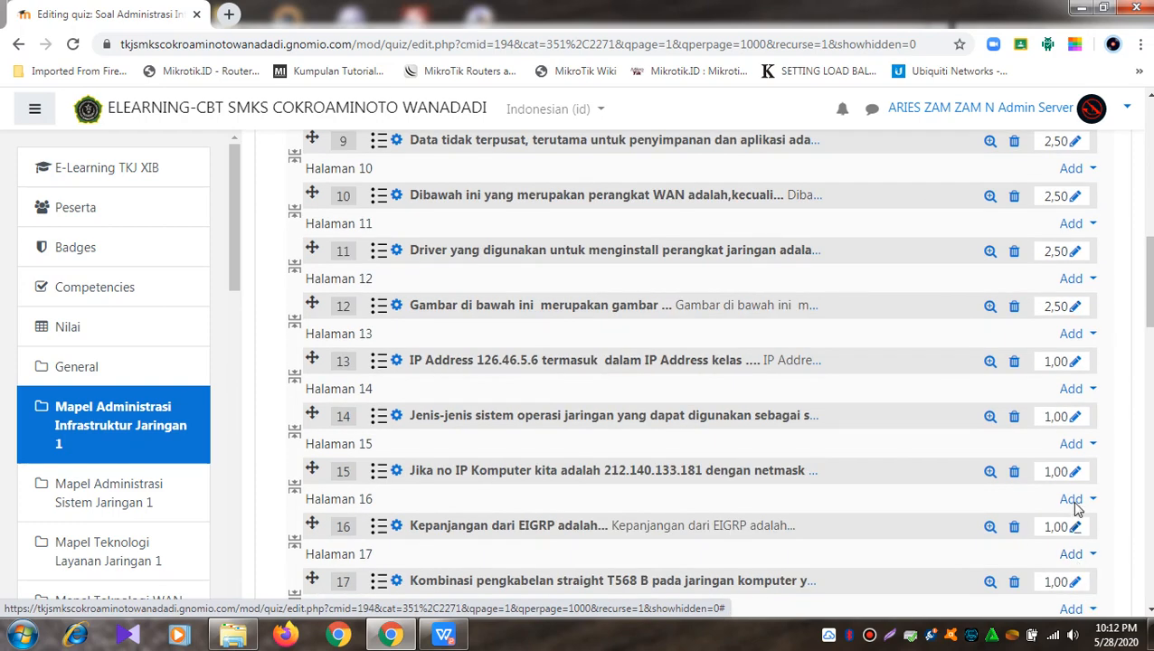
{"action": "left_click", "coordinate": [1072, 361]}
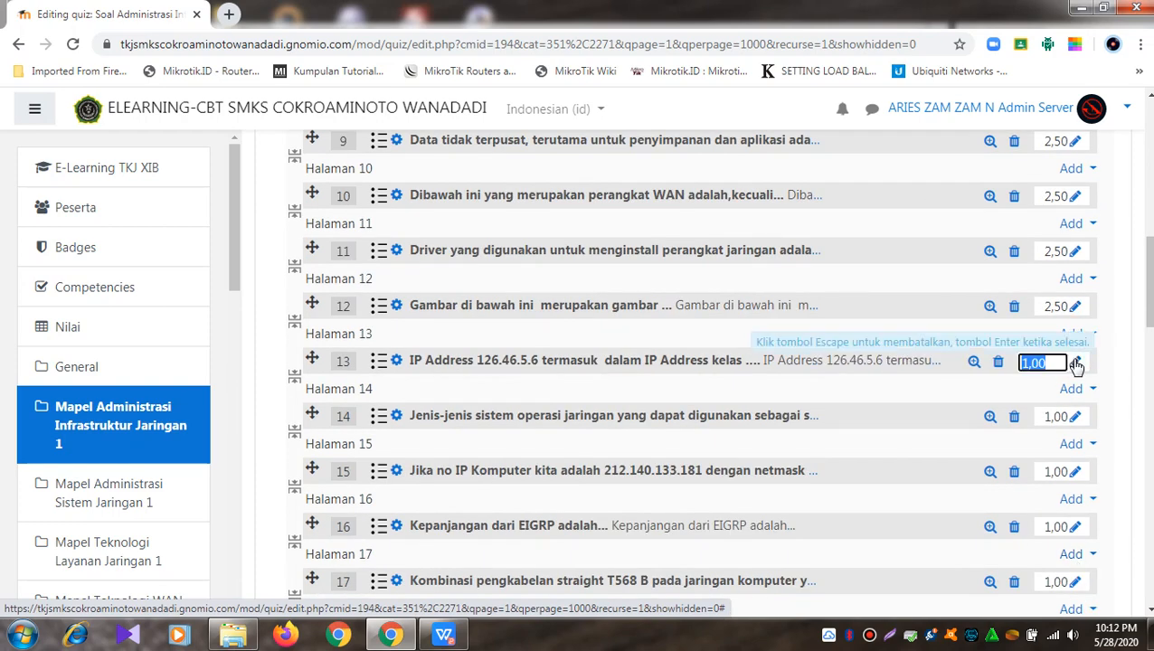
{"action": "type", "text": "2,5"}
{"action": "key", "text": "Return"}
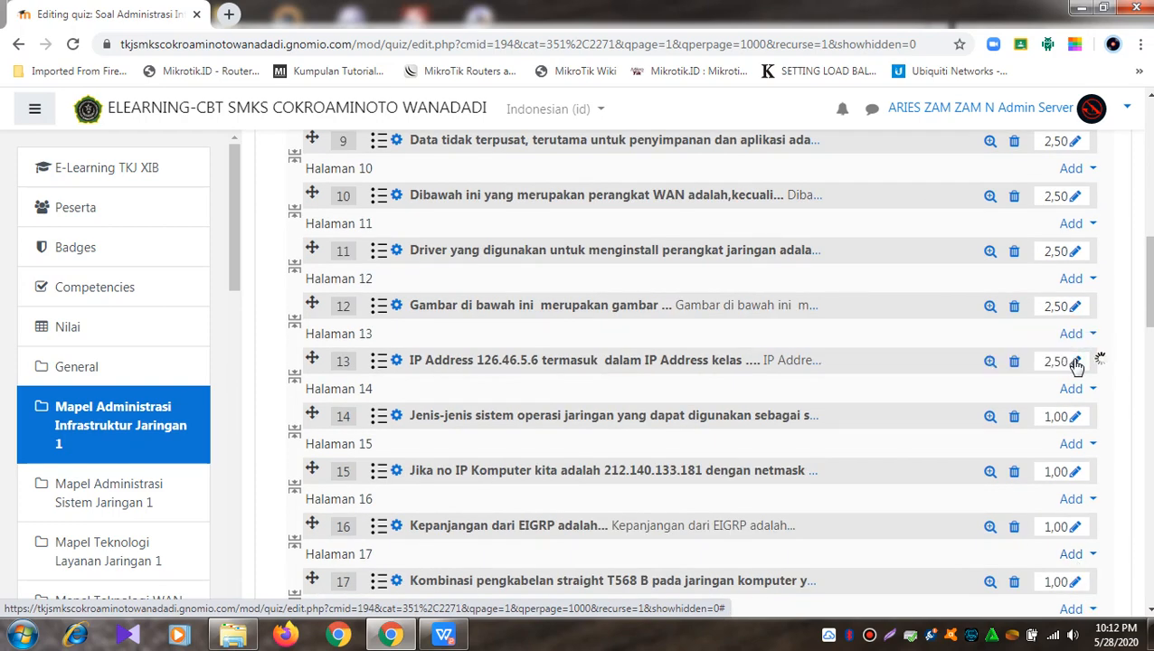
Step: Change the marks of questions 14 to 17 to 2.5 each
{"action": "left_click", "coordinate": [1076, 417]}
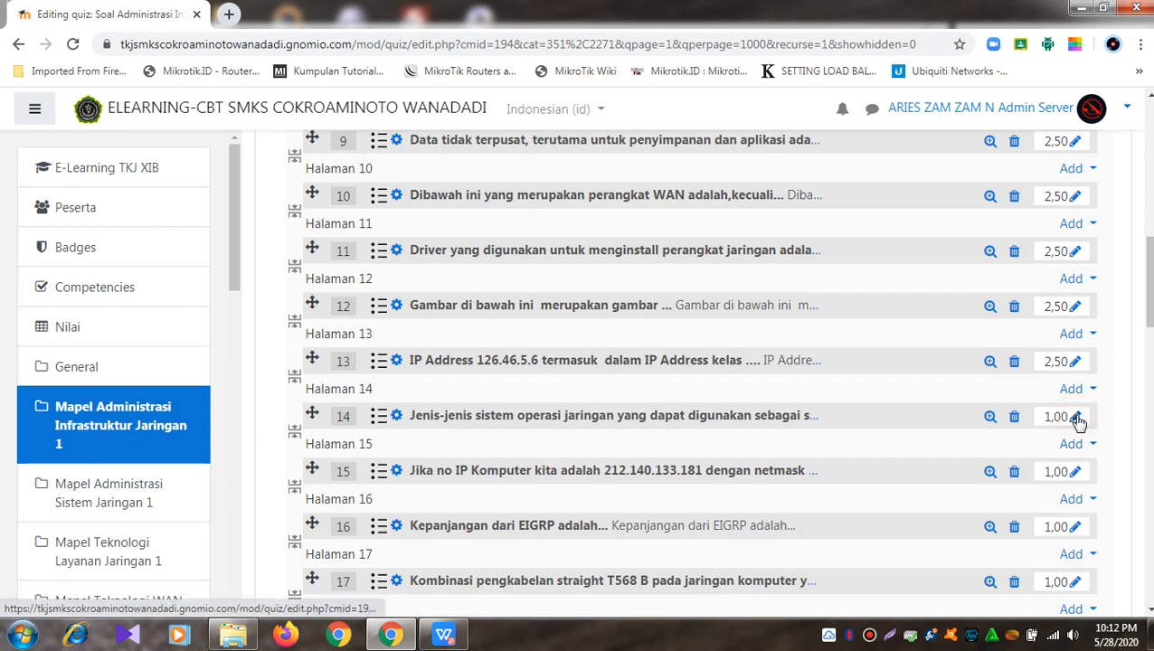
{"action": "type", "text": "2,5"}
{"action": "key", "text": "Return"}
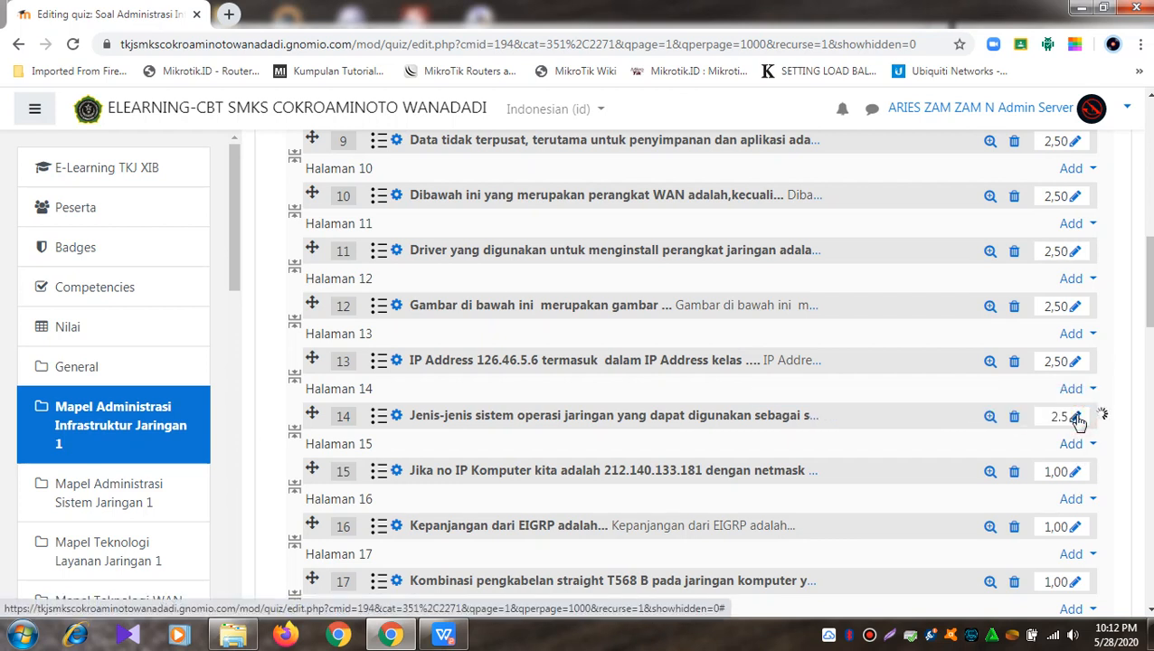
{"action": "left_click", "coordinate": [1080, 473]}
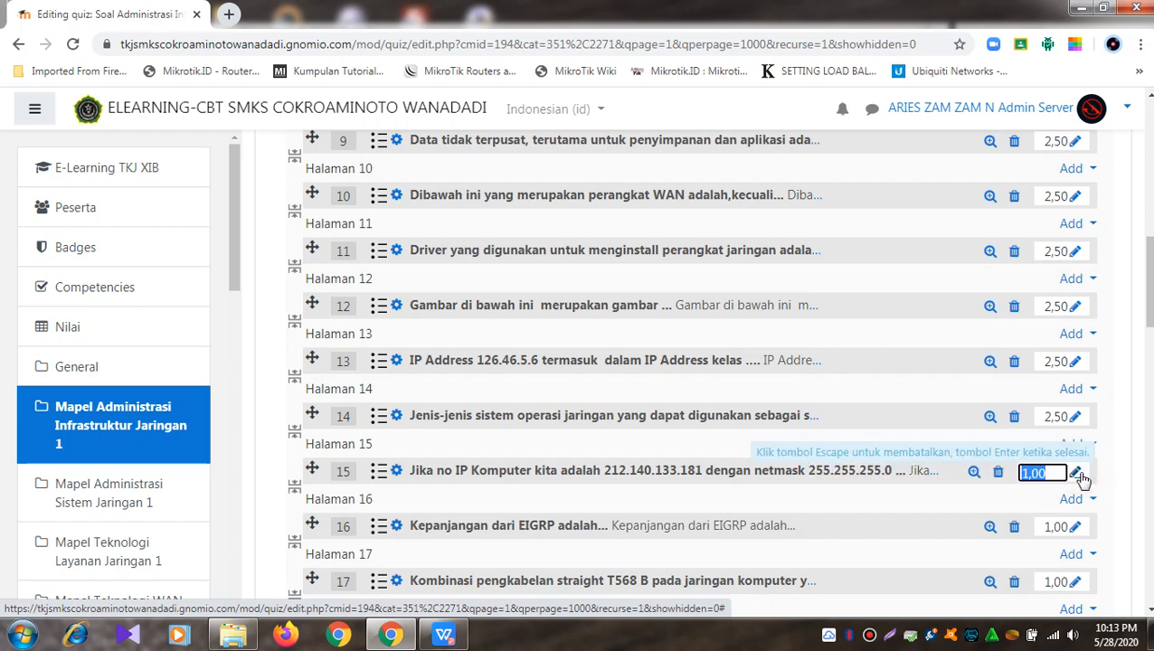
{"action": "type", "text": "2.5"}
{"action": "key", "text": "Return"}
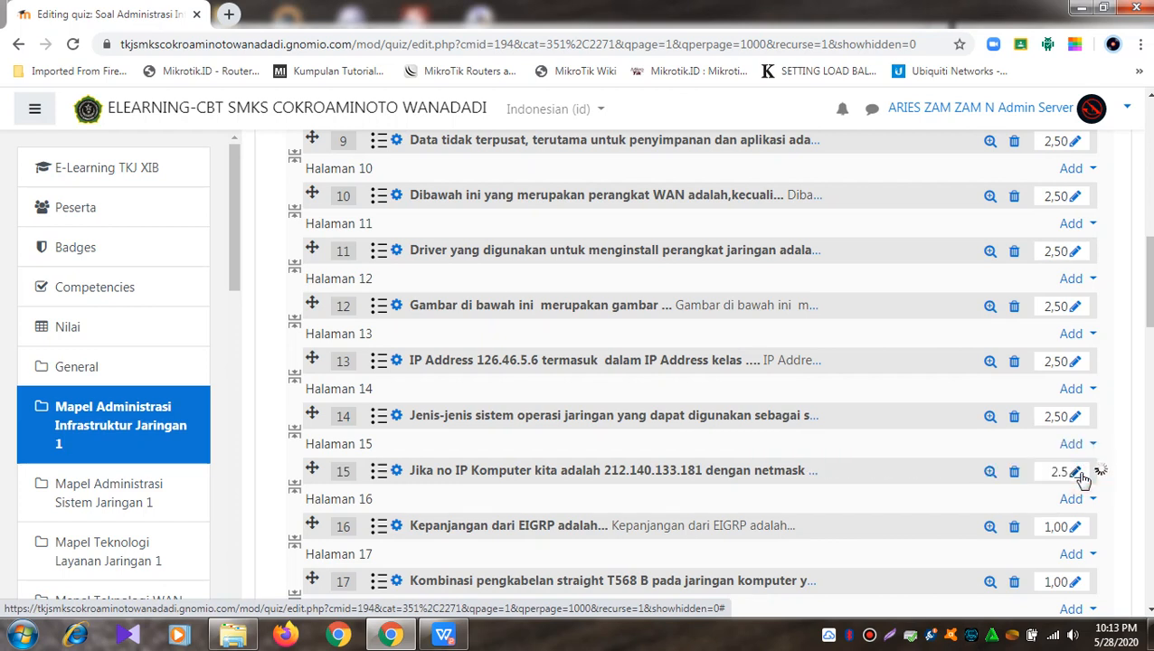
{"action": "left_click", "coordinate": [1075, 527]}
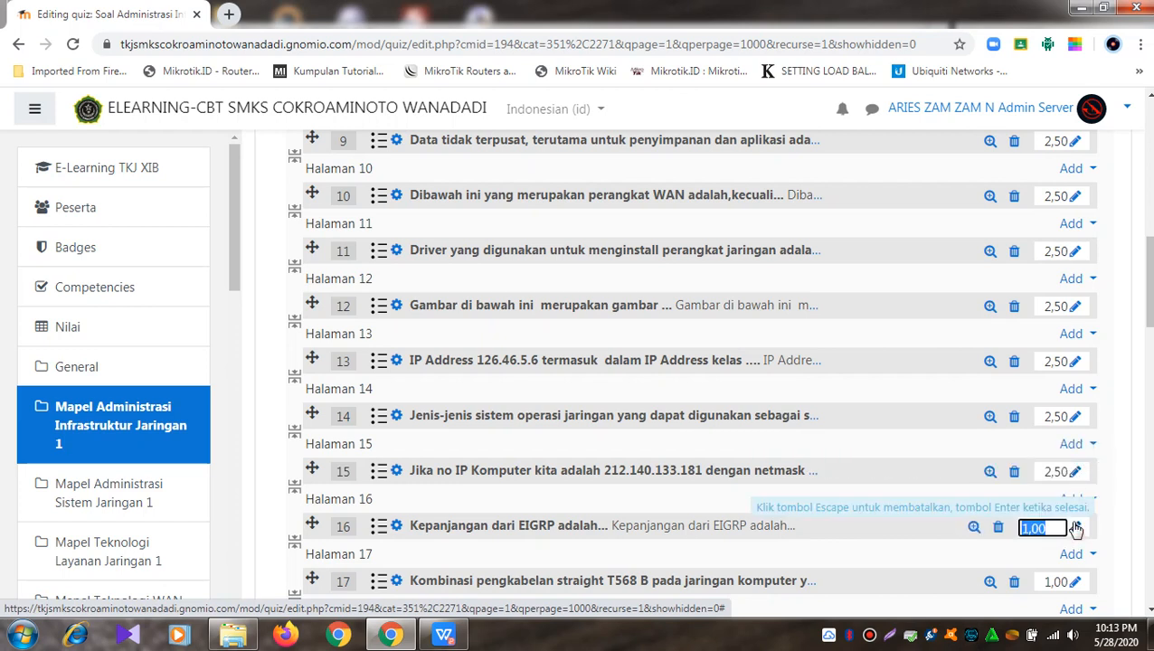
{"action": "type", "text": "2.5"}
{"action": "key", "text": "Return"}
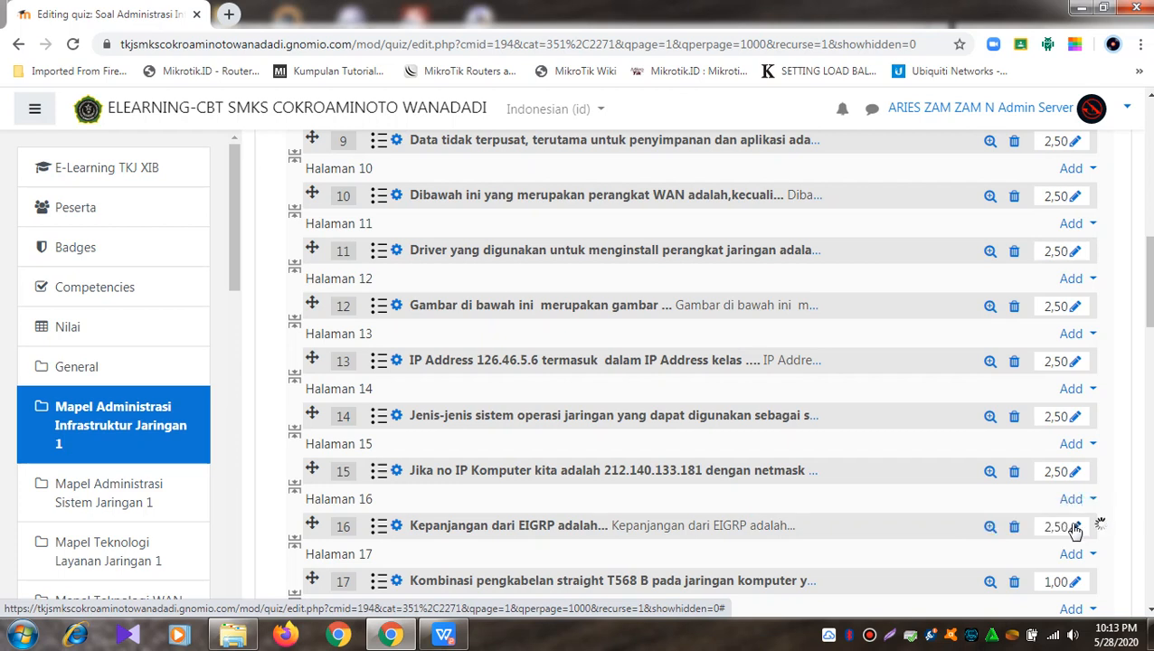
{"action": "left_click", "coordinate": [1073, 582]}
{"action": "type", "text": "2.5"}
{"action": "key", "text": "Return"}
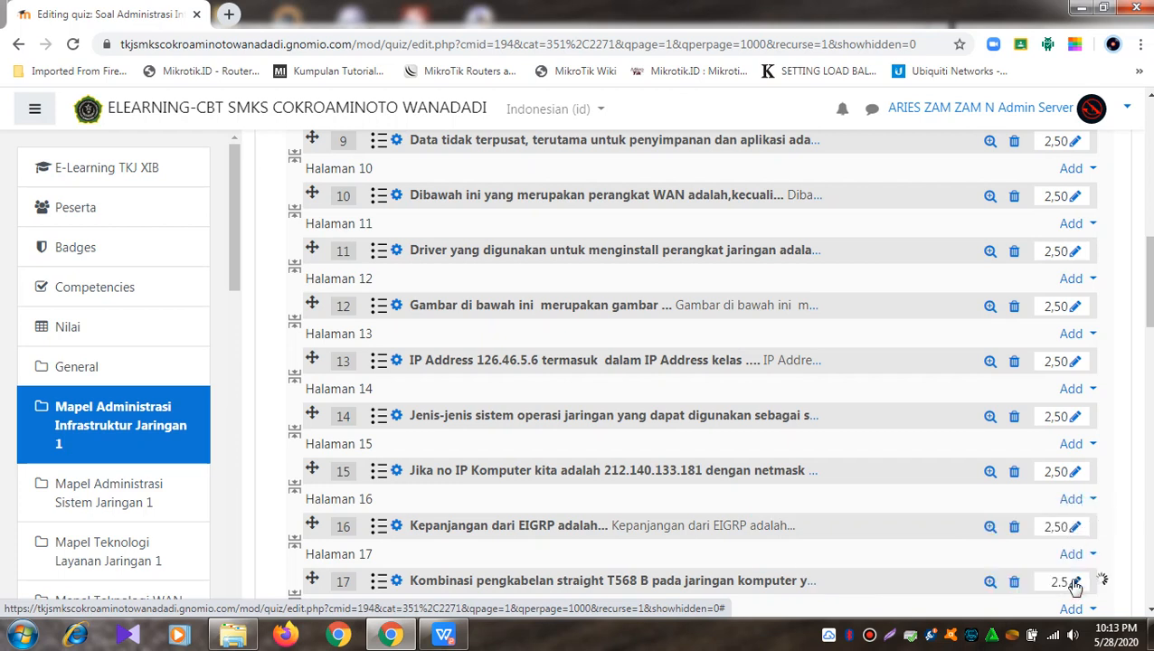
Step: Set questions 18 to 22 to 2.5 marks each
{"action": "scroll", "coordinate": [1075, 588], "scroll_direction": "down", "scroll_amount": 3}
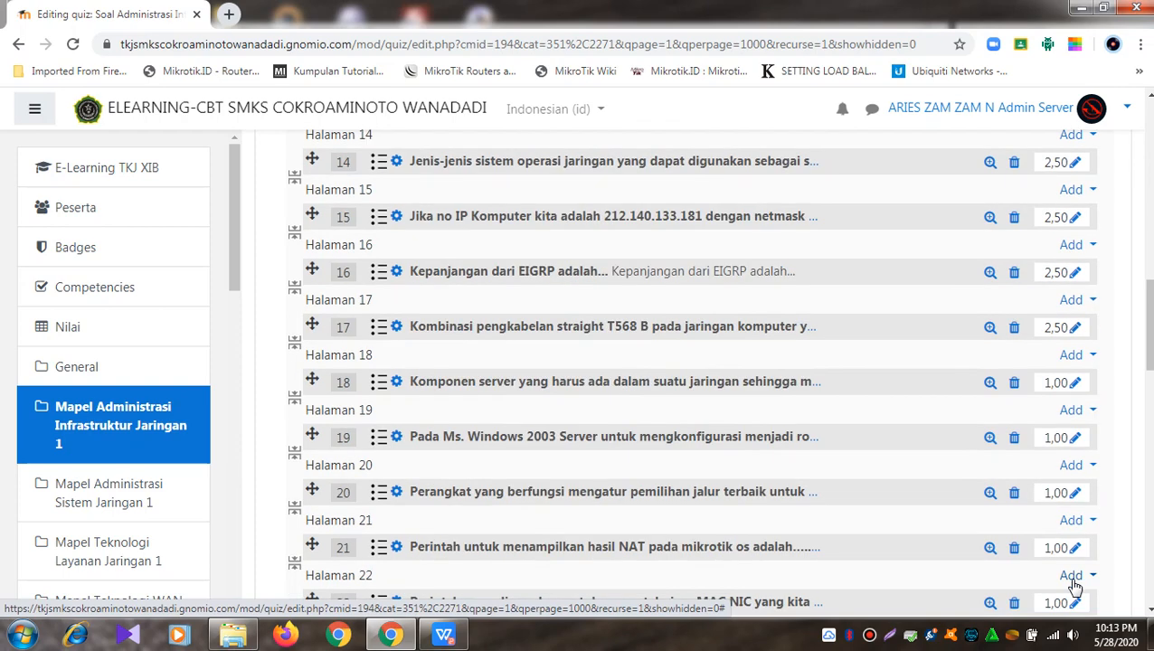
{"action": "left_click", "coordinate": [1076, 384]}
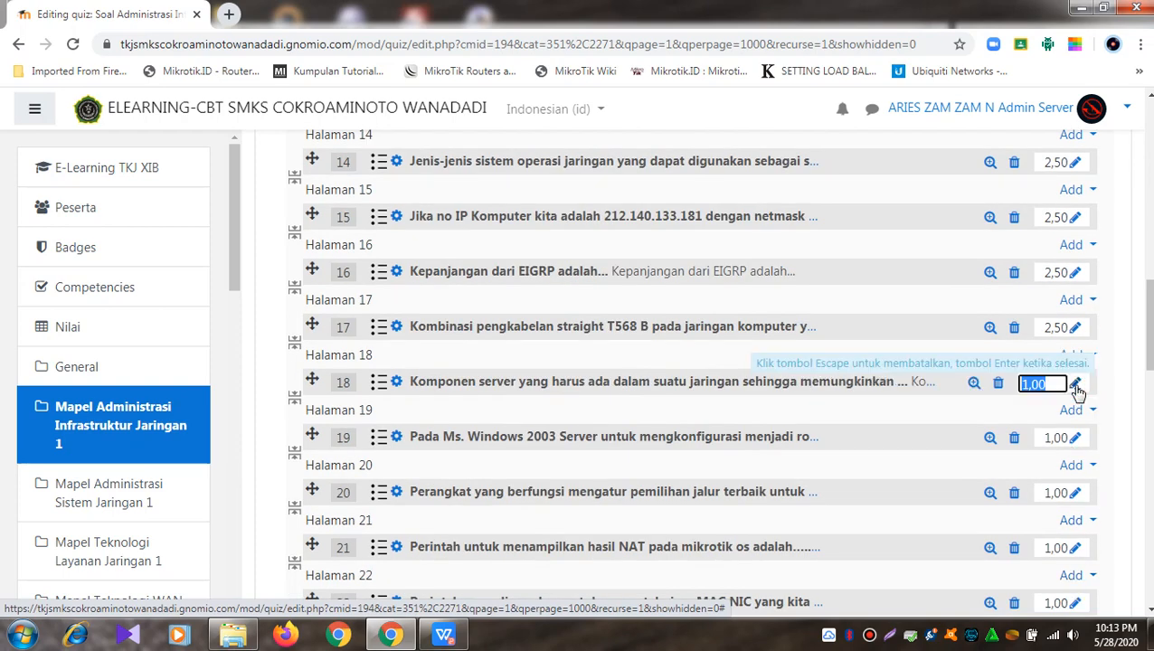
{"action": "type", "text": "2"}
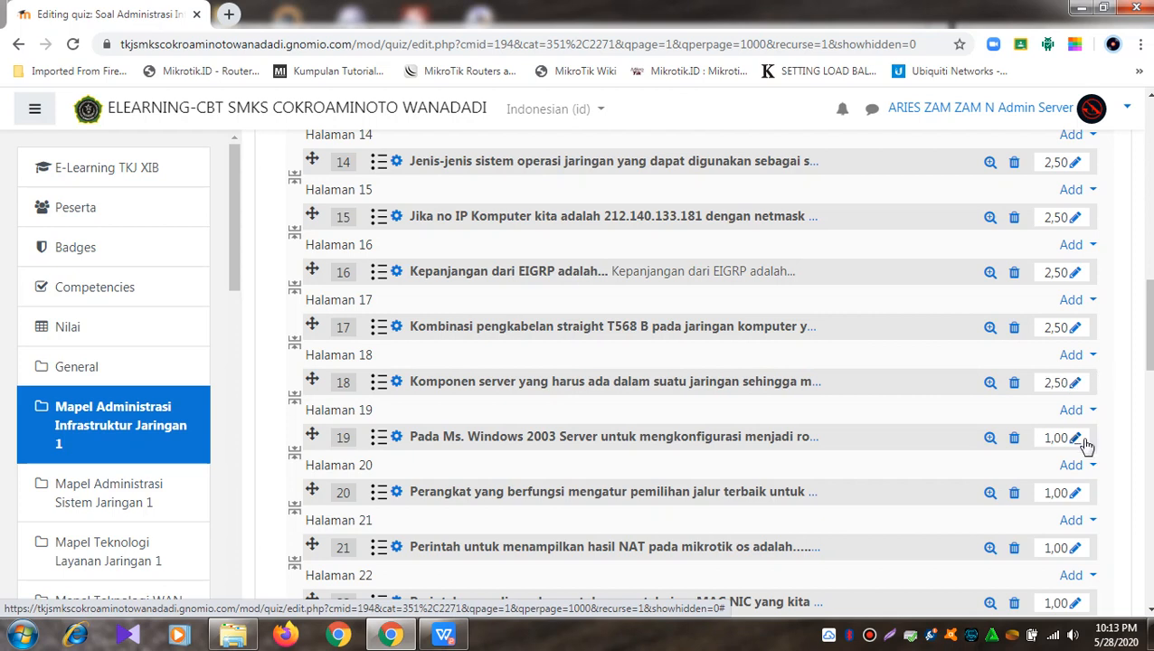
{"action": "left_click", "coordinate": [1078, 439]}
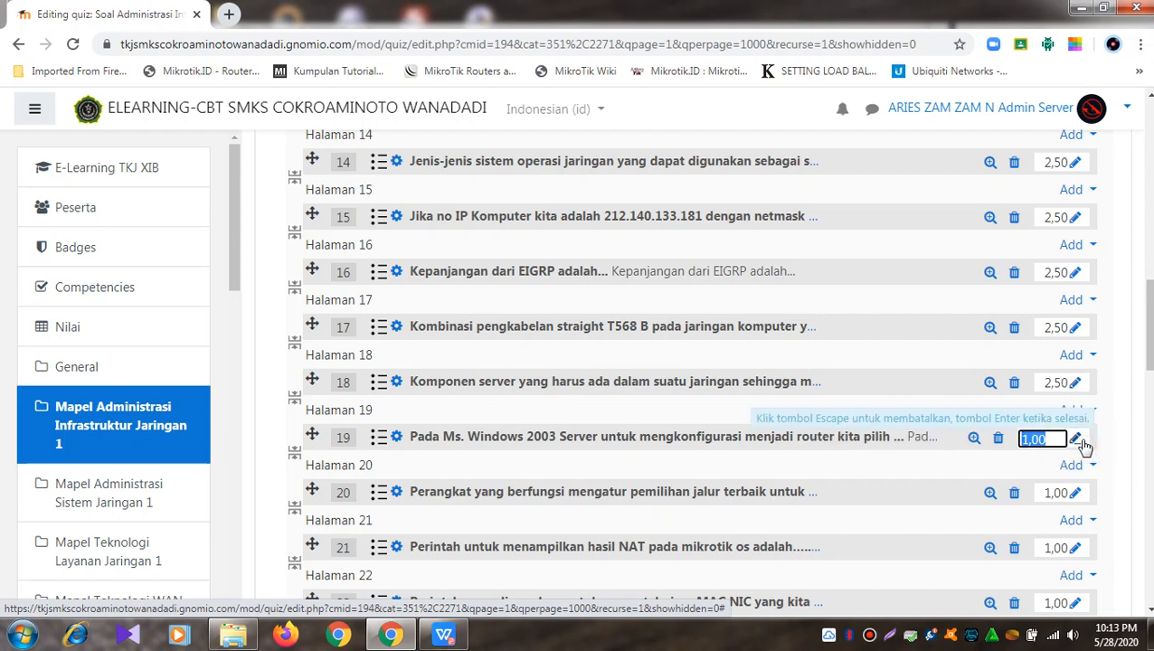
{"action": "type", "text": "2.5"}
{"action": "key", "text": "Return"}
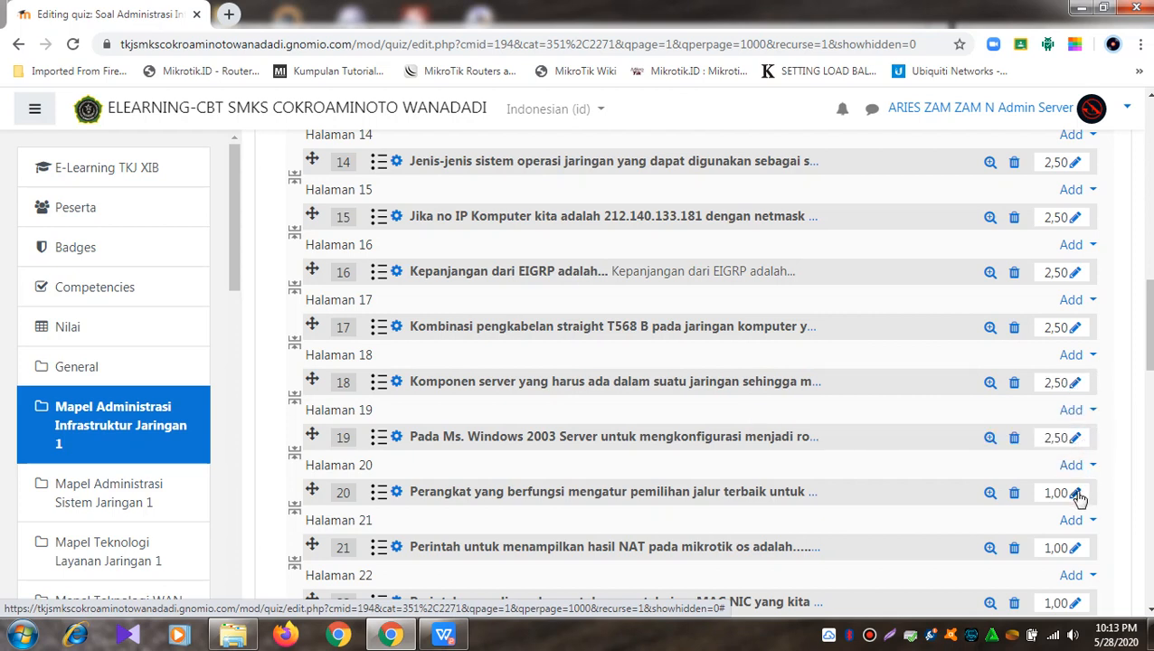
{"action": "left_click", "coordinate": [1076, 493]}
{"action": "type", "text": "2"}
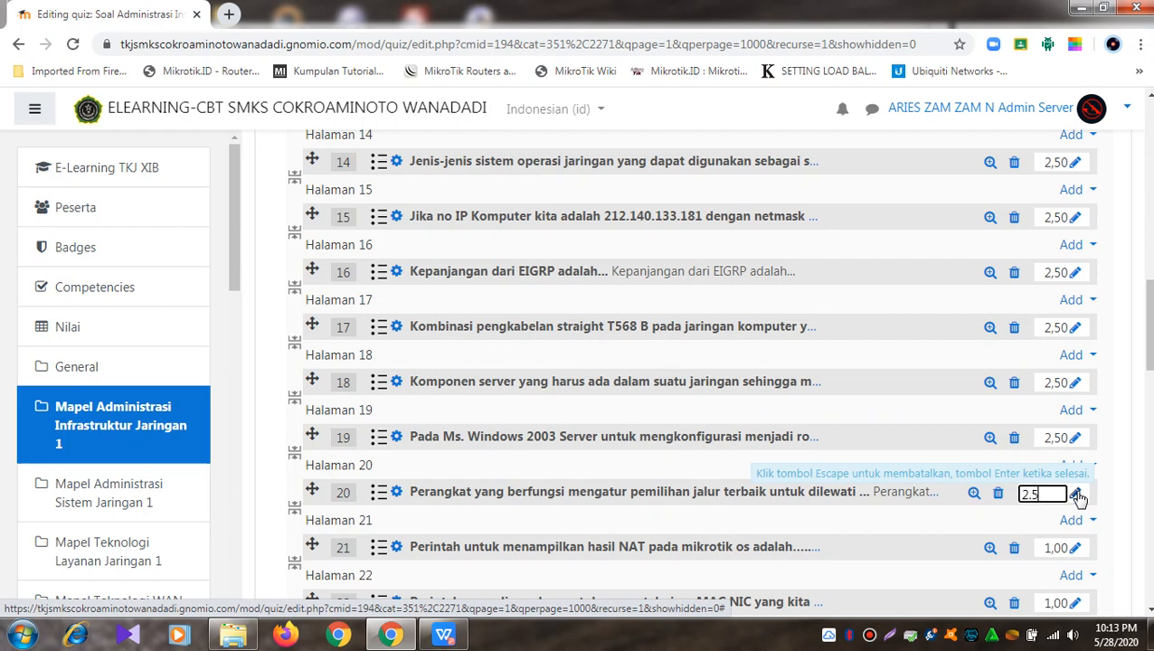
{"action": "type", "text": ".5"}
{"action": "key", "text": "Return"}
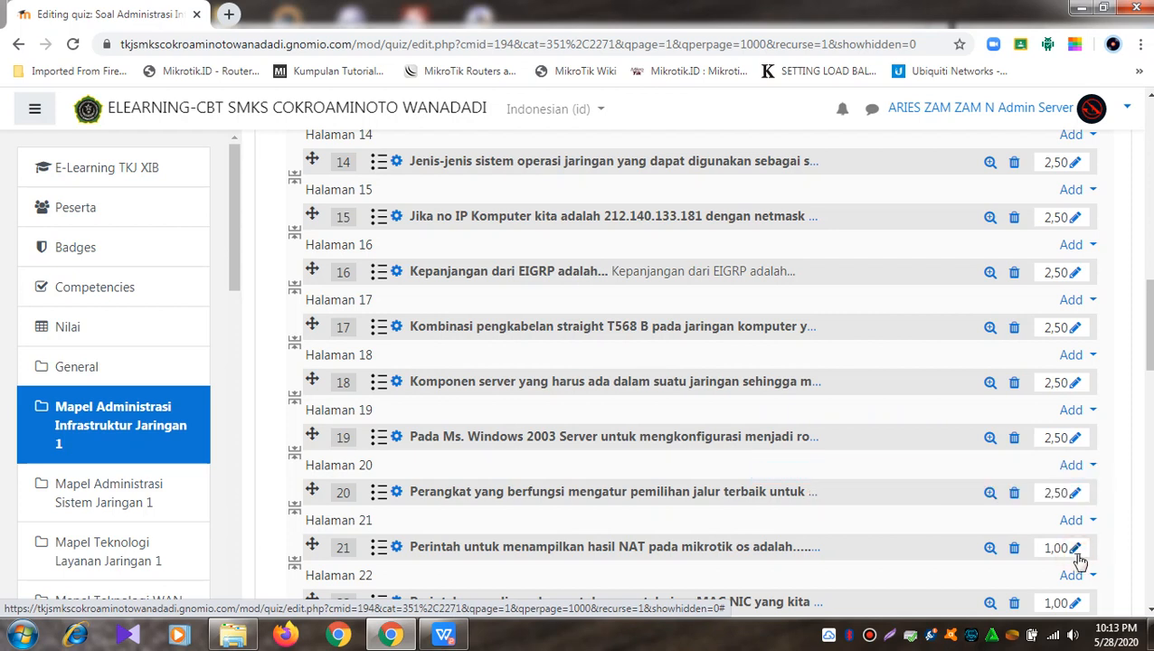
{"action": "left_click", "coordinate": [1077, 549]}
{"action": "type", "text": "2"}
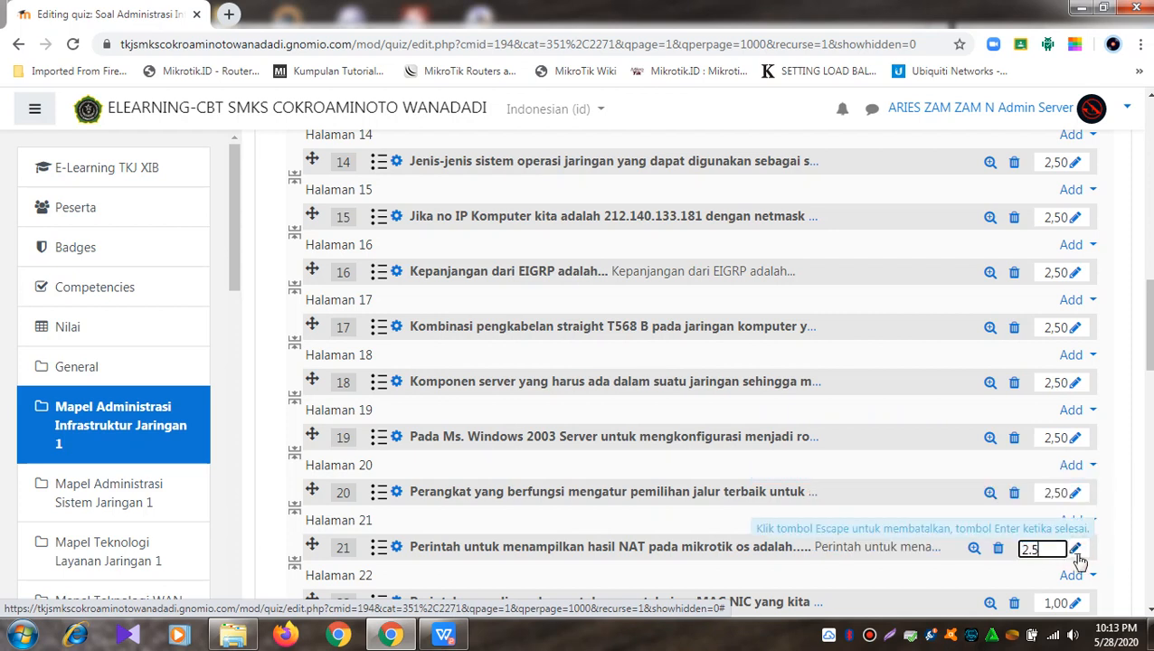
{"action": "type", "text": ".5"}
{"action": "key", "text": "Return"}
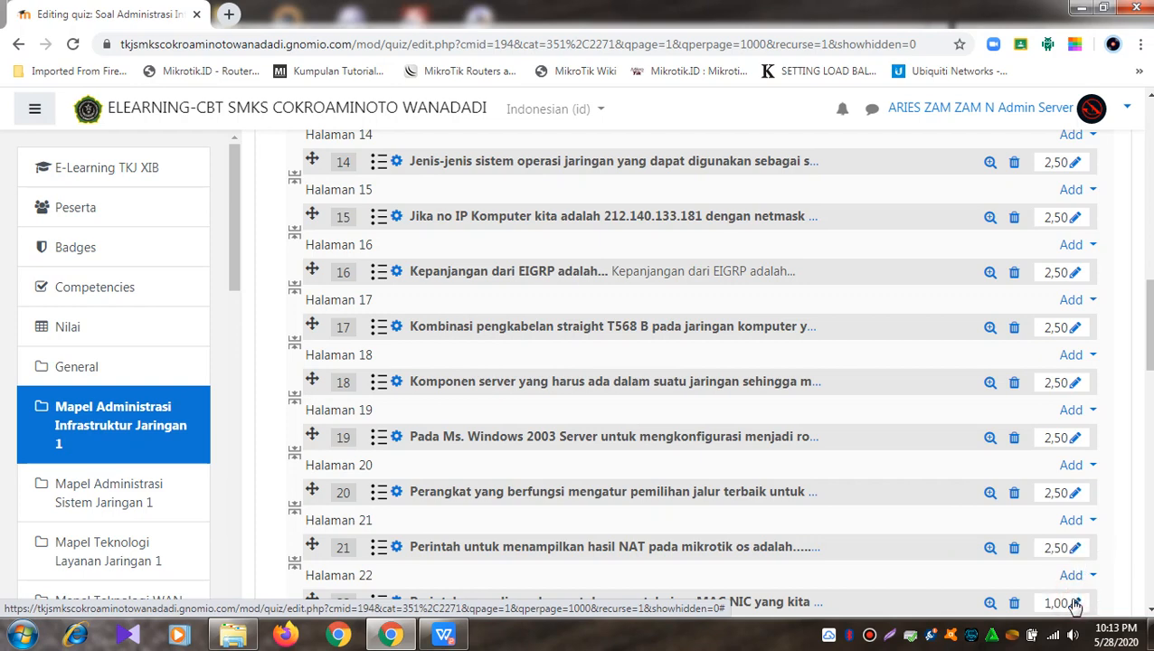
{"action": "left_click", "coordinate": [1075, 604]}
{"action": "type", "text": "2.5"}
{"action": "key", "text": "Return"}
Step: Set questions 23 to 27 to 2.5 marks each
{"action": "scroll", "coordinate": [1075, 597], "scroll_direction": "down", "scroll_amount": 4}
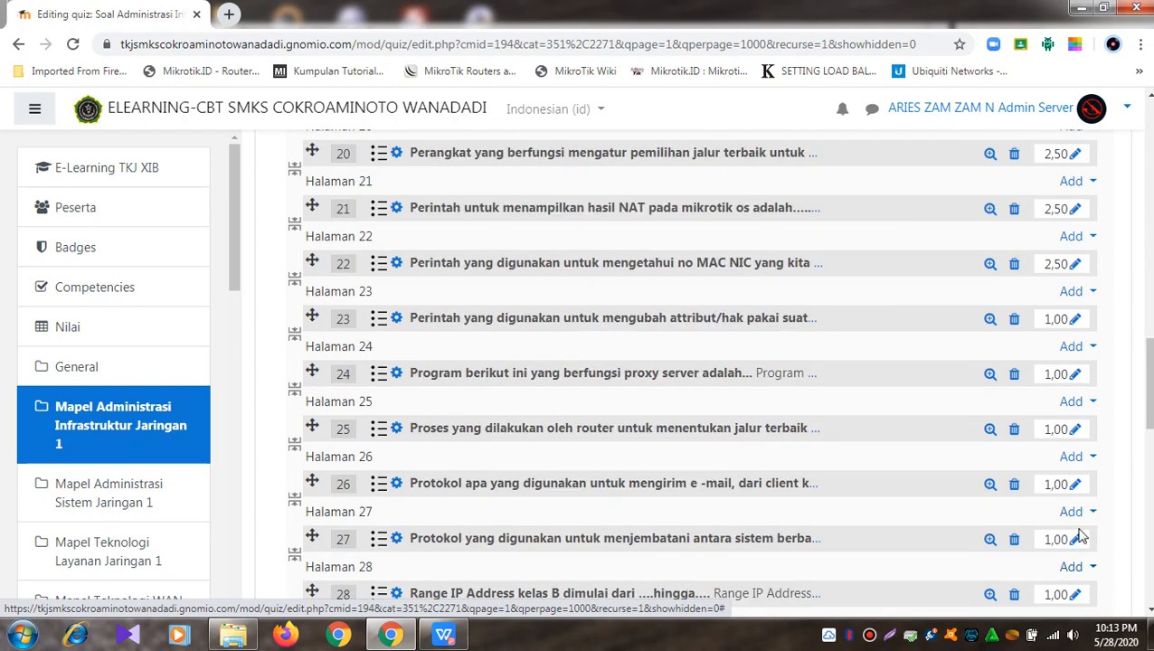
{"action": "left_click", "coordinate": [1075, 322]}
{"action": "type", "text": "2"}
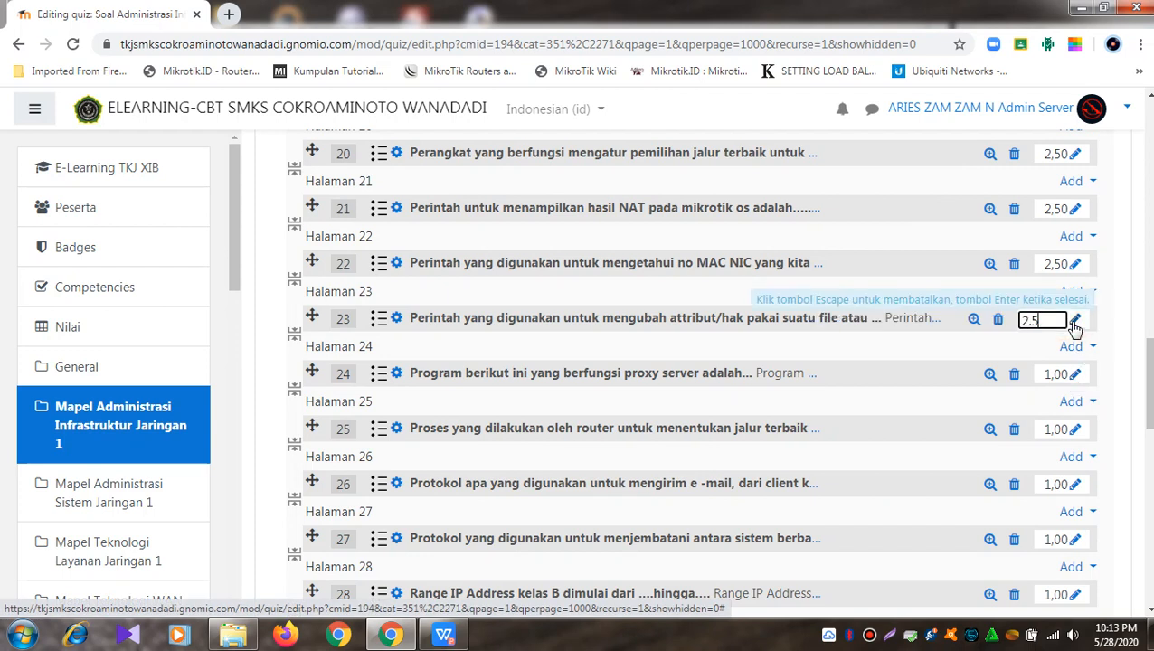
{"action": "type", "text": ".5"}
{"action": "key", "text": "Return"}
{"action": "left_click", "coordinate": [1076, 375]}
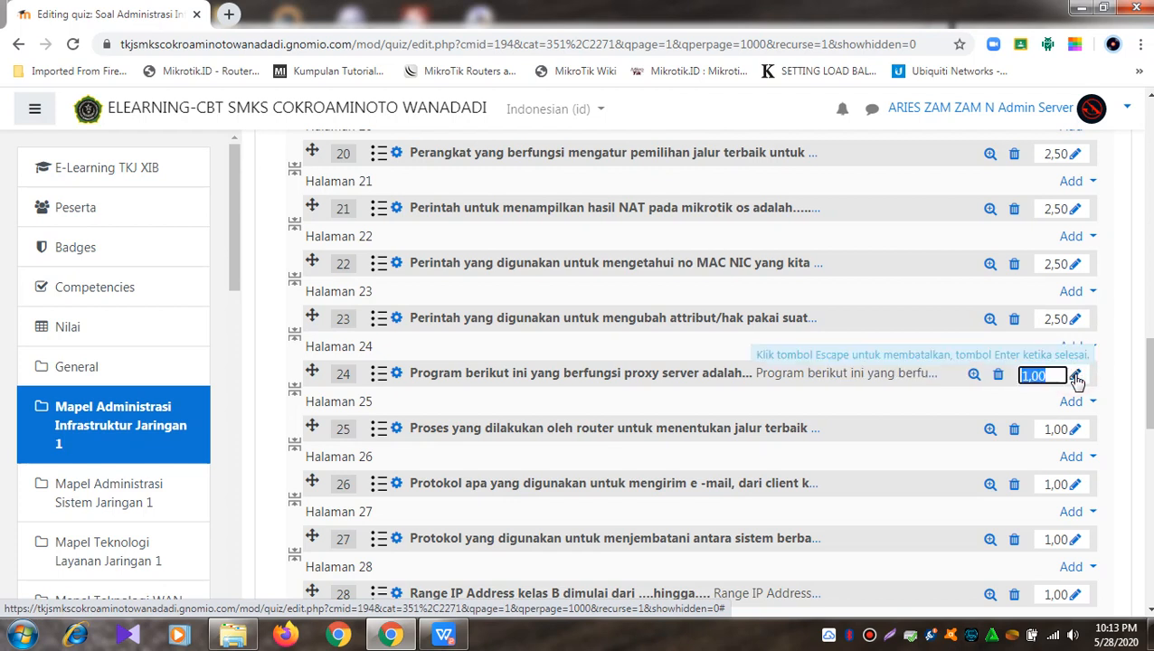
{"action": "type", "text": "2.5"}
{"action": "key", "text": "Return"}
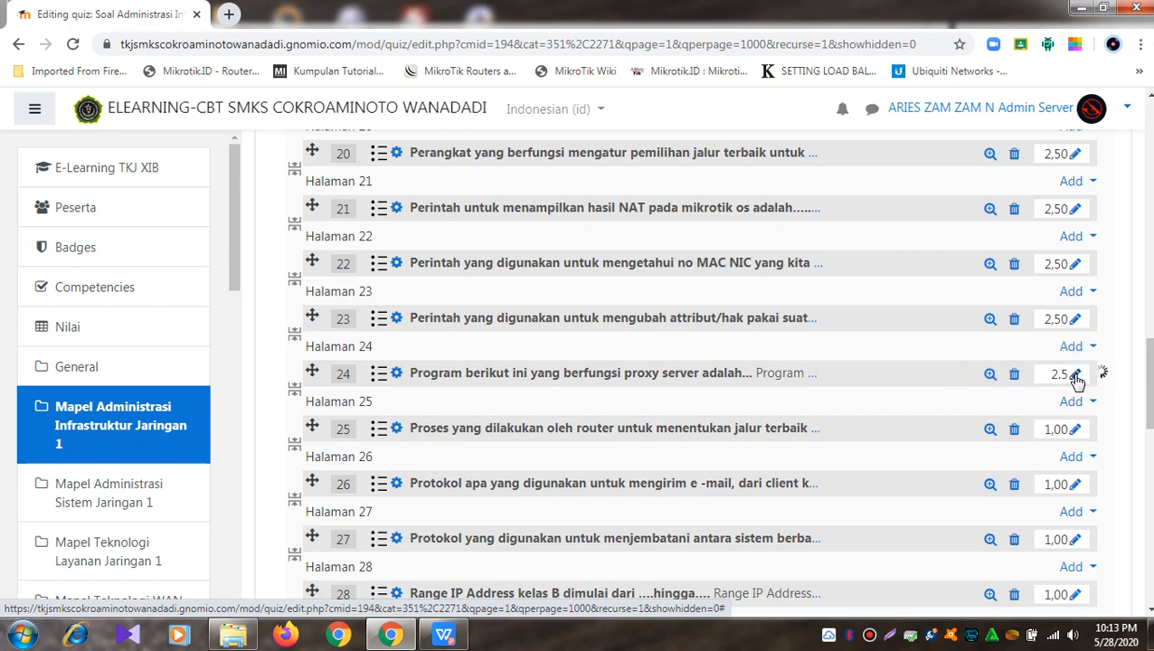
{"action": "left_click", "coordinate": [1076, 431]}
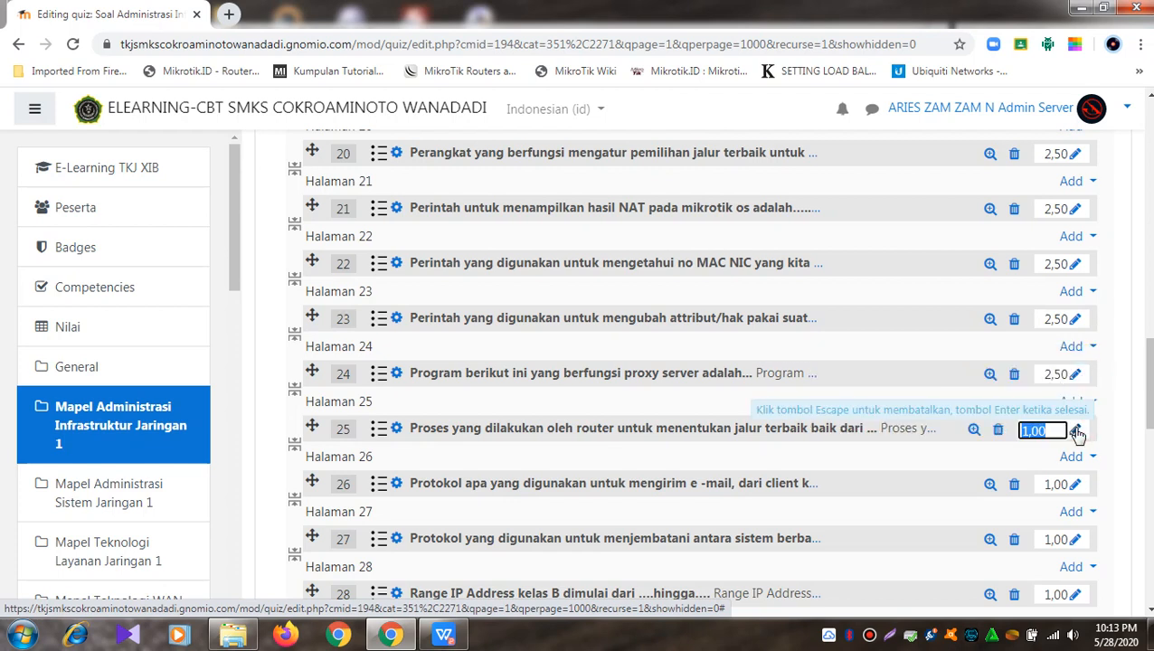
{"action": "type", "text": "2.5"}
{"action": "key", "text": "Return"}
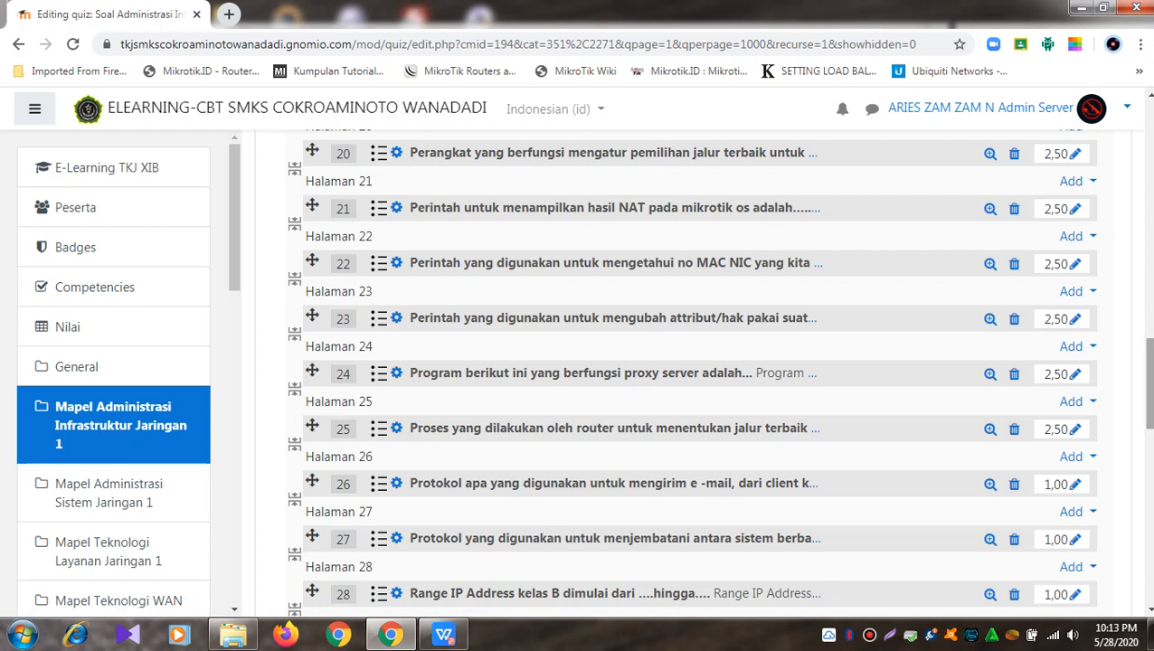
{"action": "left_click", "coordinate": [1075, 485]}
{"action": "type", "text": "2,5"}
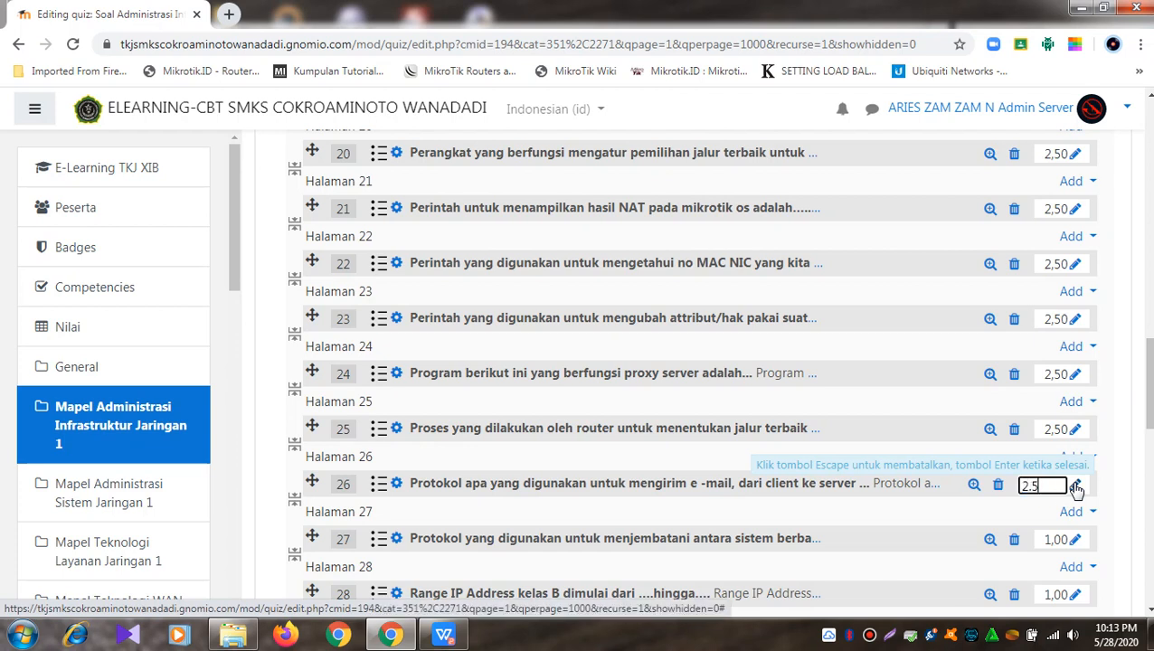
{"action": "key", "text": "Return"}
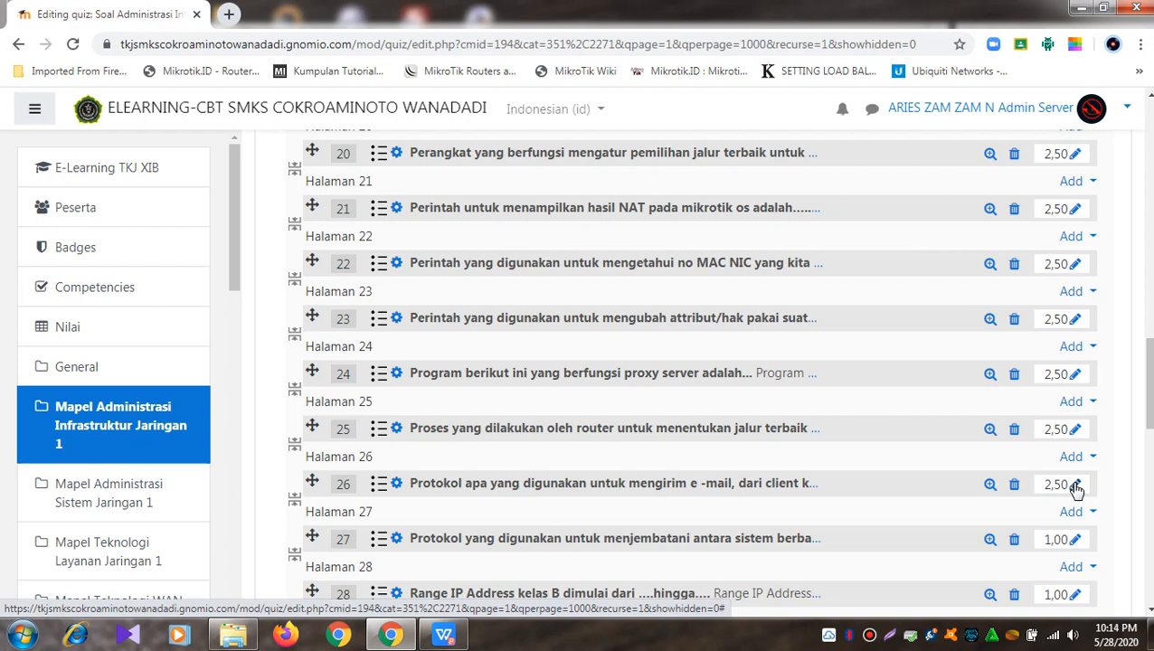
{"action": "left_click", "coordinate": [1077, 540]}
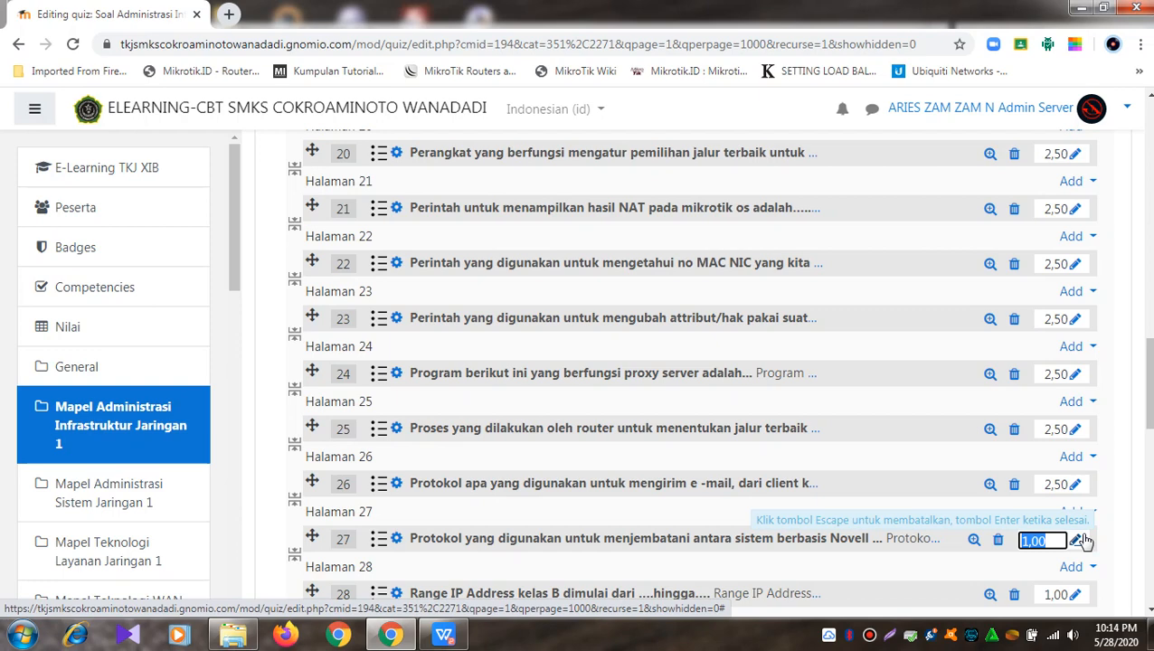
{"action": "type", "text": "2,5"}
{"action": "key", "text": "Return"}
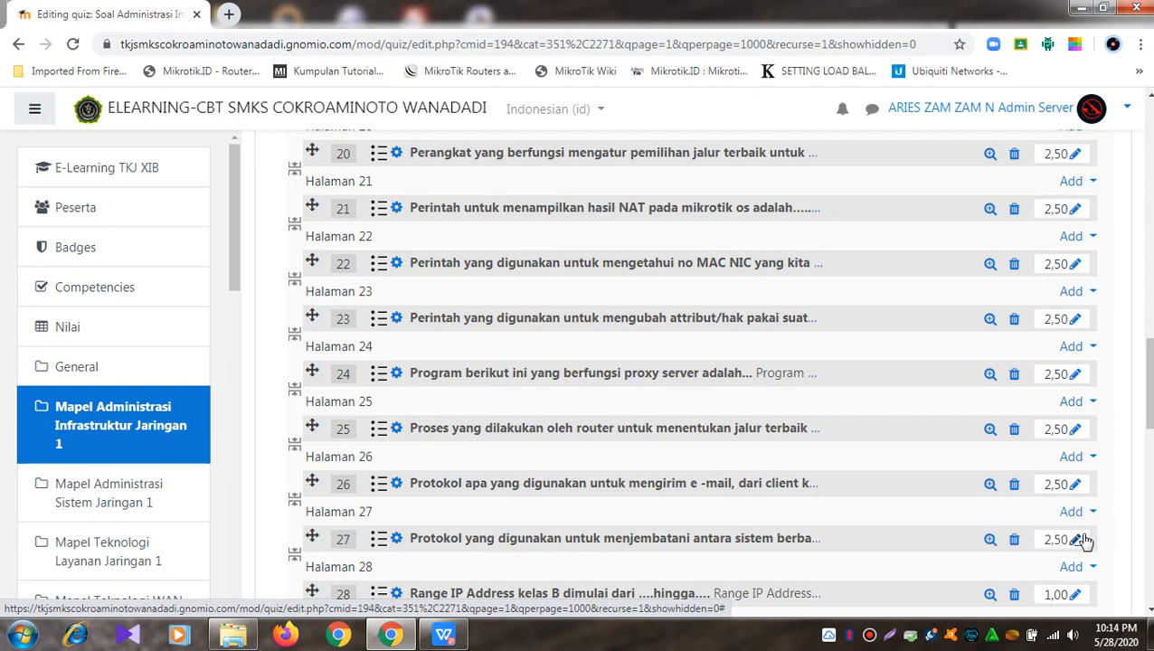
{"action": "scroll", "coordinate": [1024, 497], "scroll_direction": "up", "scroll_amount": 15}
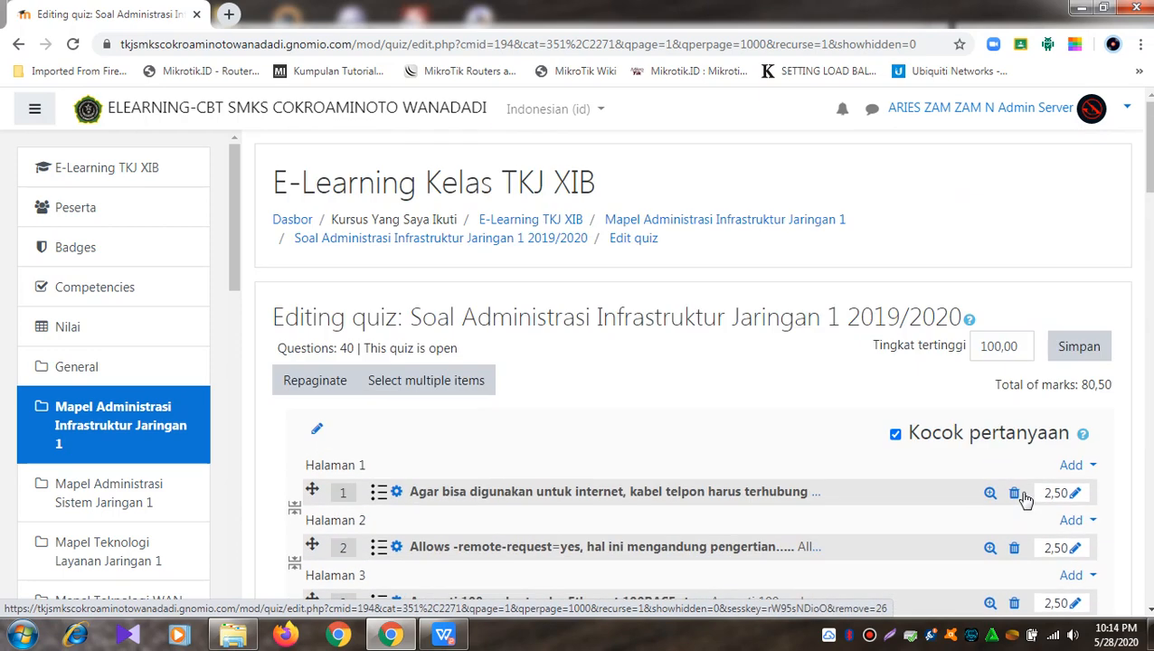
{"action": "left_click", "coordinate": [497, 248]}
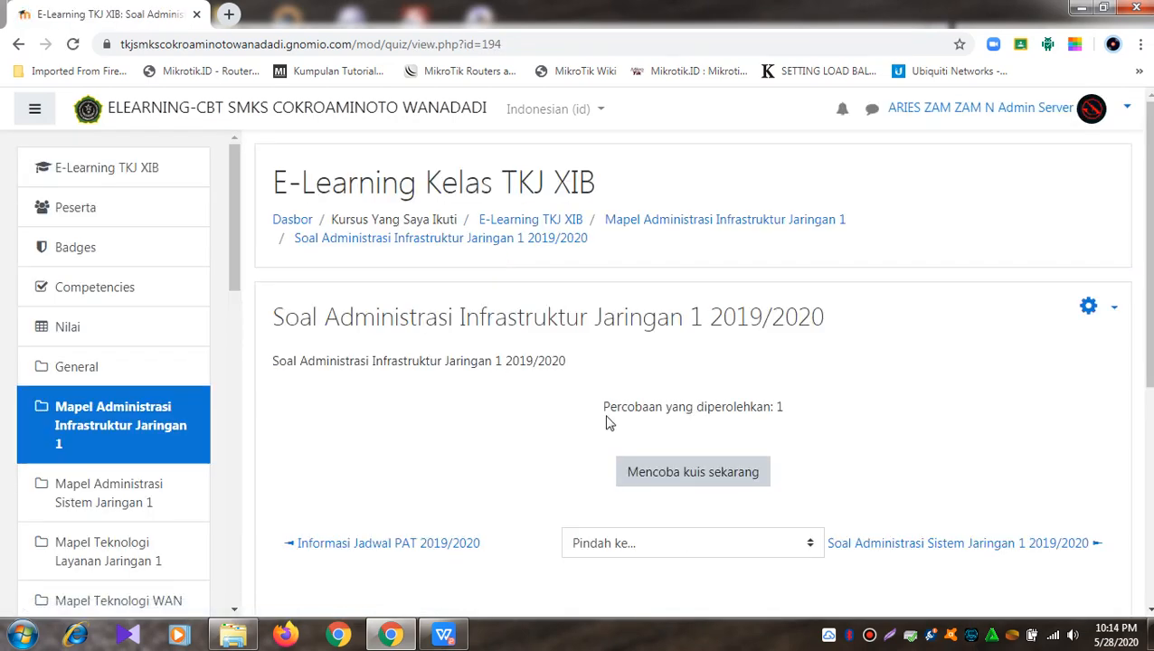
{"action": "scroll", "coordinate": [608, 423], "scroll_direction": "down", "scroll_amount": 3}
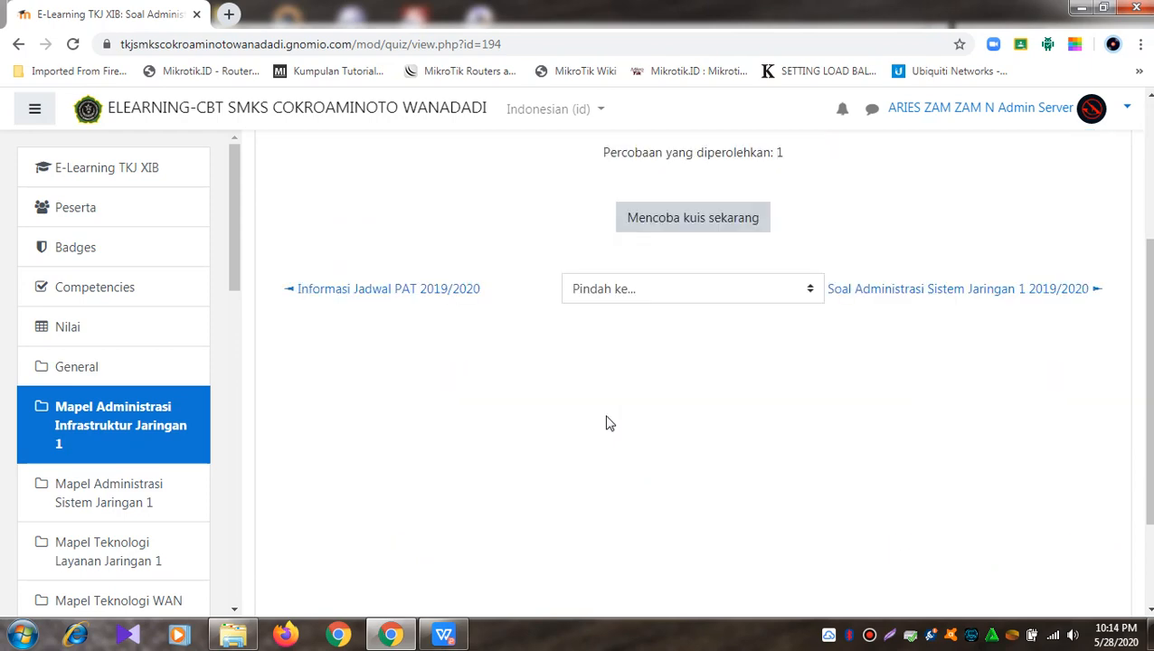
{"action": "scroll", "coordinate": [608, 423], "scroll_direction": "up", "scroll_amount": 3}
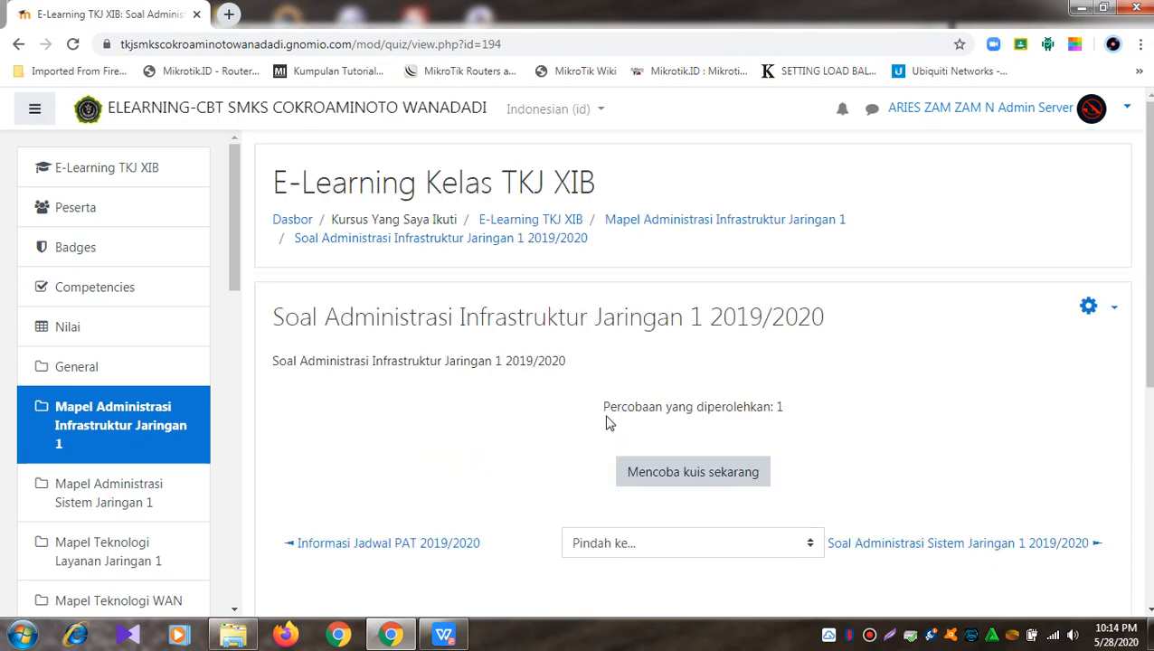
{"action": "left_click", "coordinate": [1115, 313]}
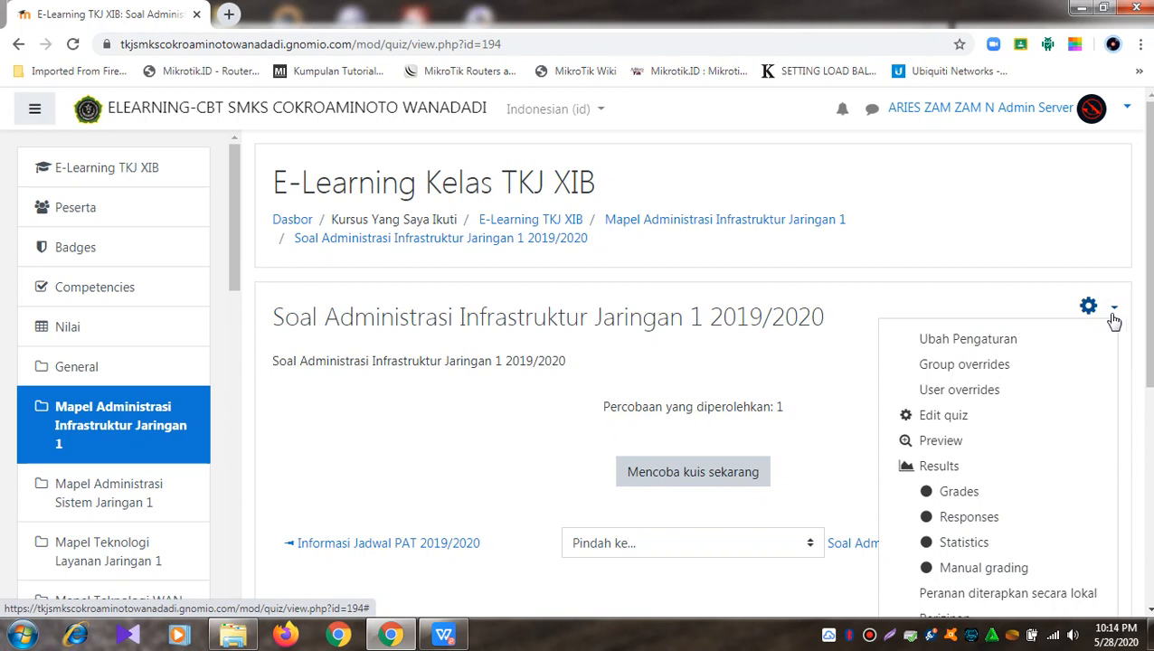
{"action": "left_click", "coordinate": [843, 383]}
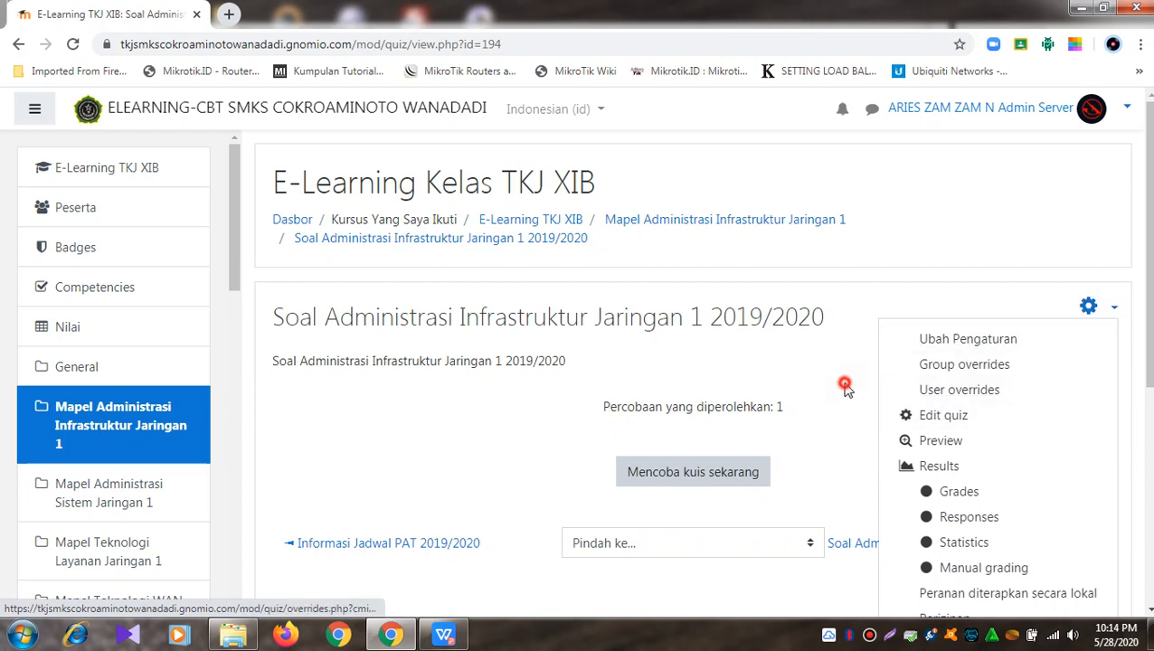
{"action": "left_click", "coordinate": [1118, 312]}
{"action": "left_click", "coordinate": [958, 413]}
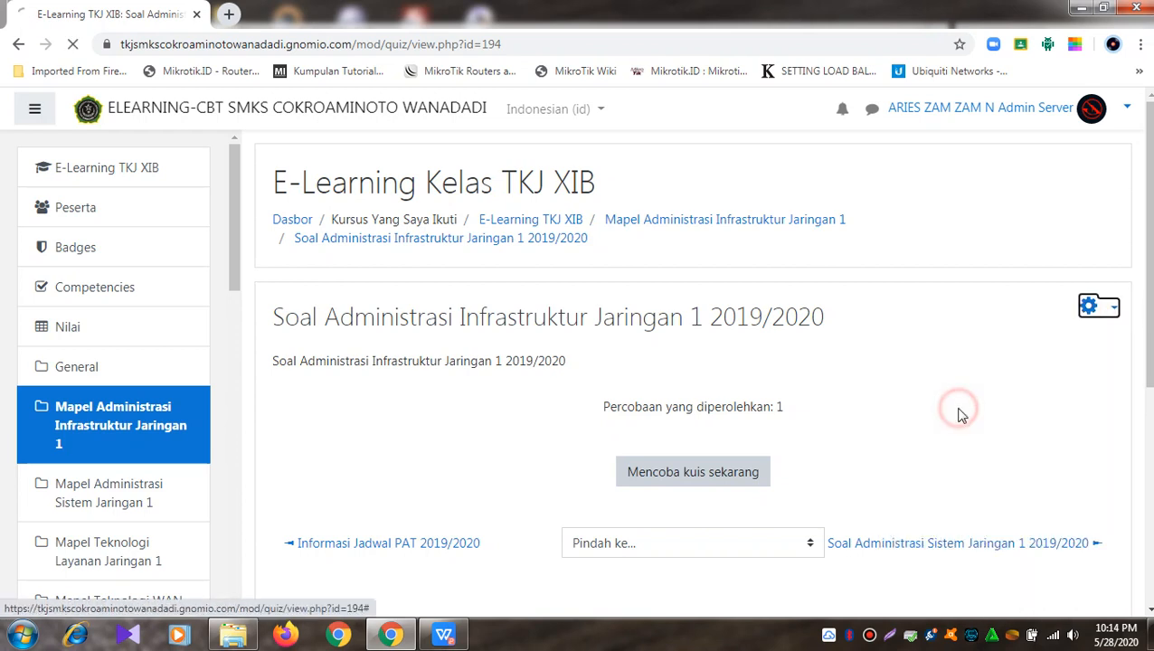
{"action": "scroll", "coordinate": [958, 403], "scroll_direction": "down", "scroll_amount": 7}
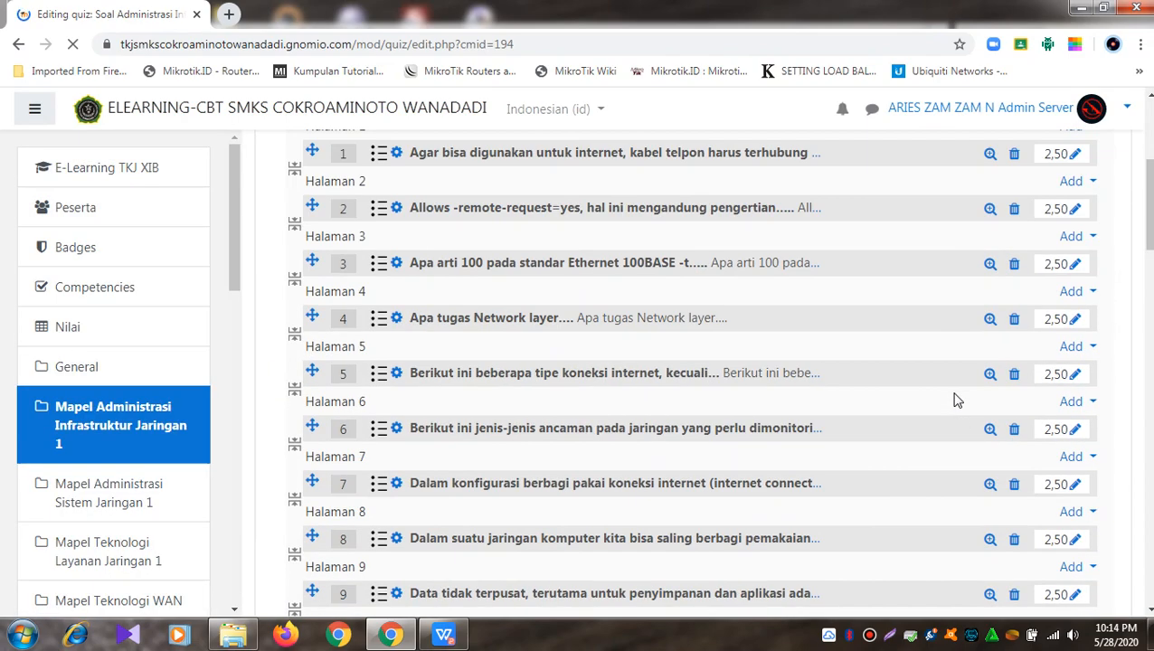
Step: Set the marks of questions 28 to 30 to 2,50 each
{"action": "scroll", "coordinate": [958, 395], "scroll_direction": "down", "scroll_amount": 10}
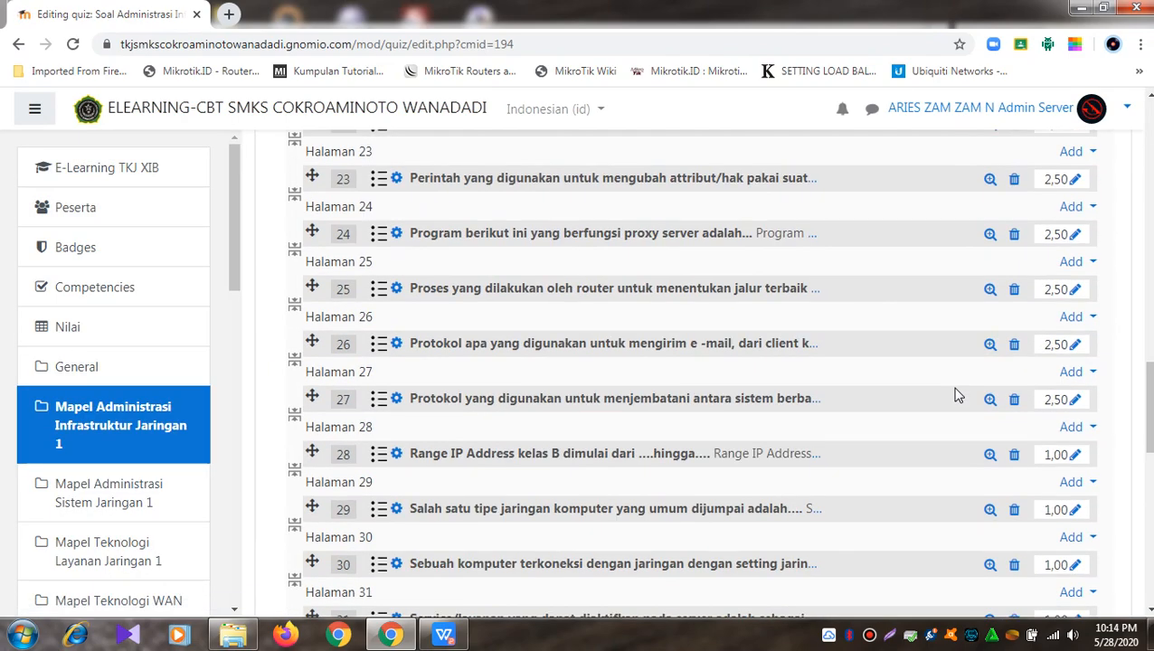
{"action": "scroll", "coordinate": [1083, 441], "scroll_direction": "down", "scroll_amount": 1}
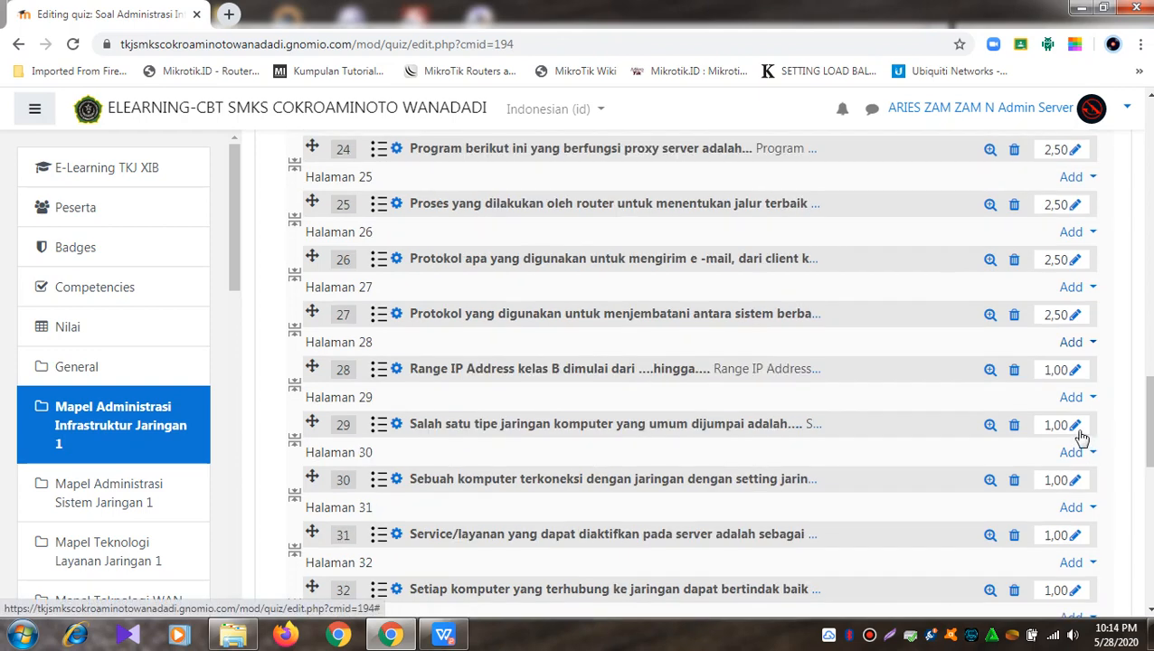
{"action": "left_click", "coordinate": [1076, 369]}
{"action": "type", "text": "2.5"}
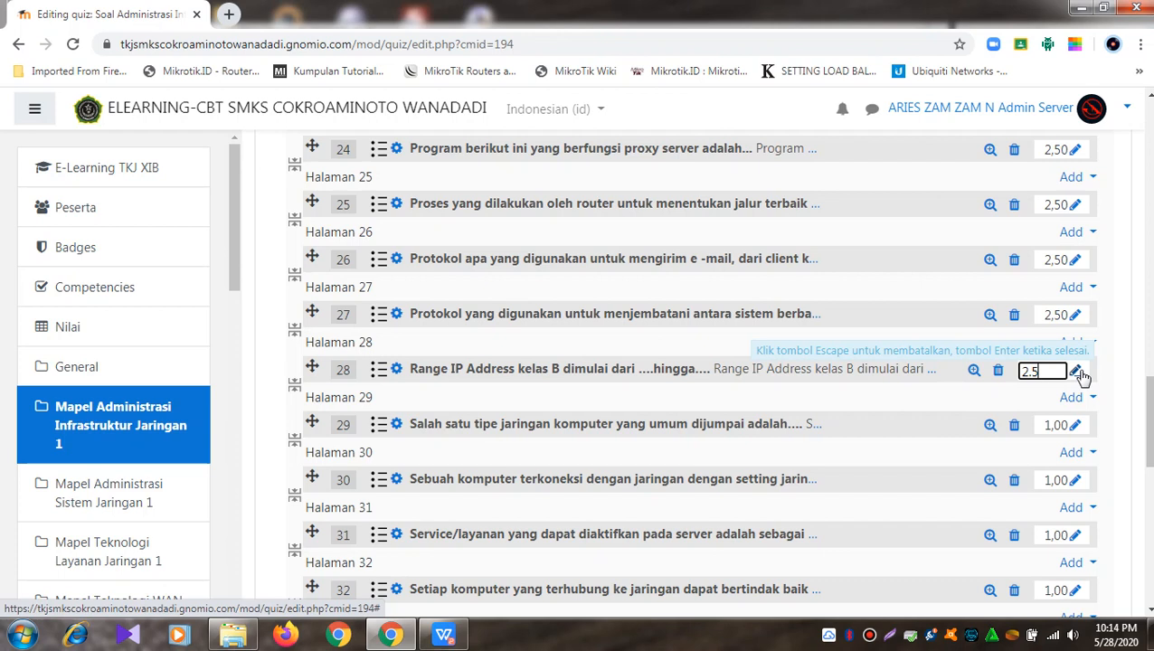
{"action": "key", "text": "Return"}
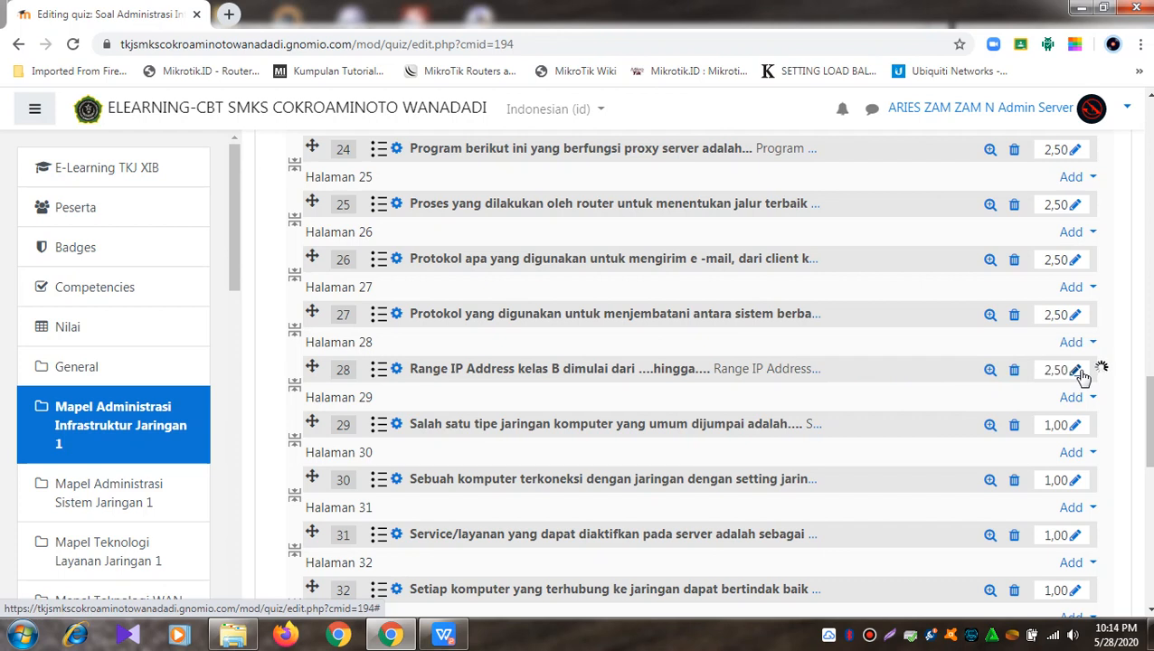
{"action": "left_click", "coordinate": [1076, 427]}
{"action": "type", "text": "2"}
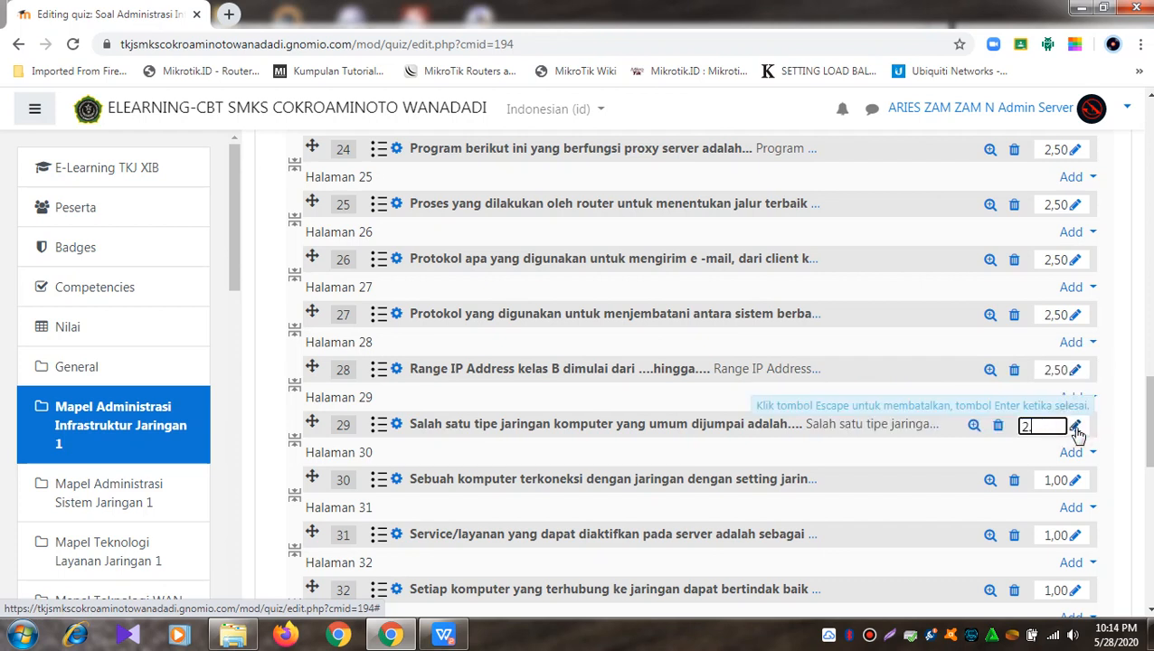
{"action": "type", "text": ".5"}
{"action": "key", "text": "Return"}
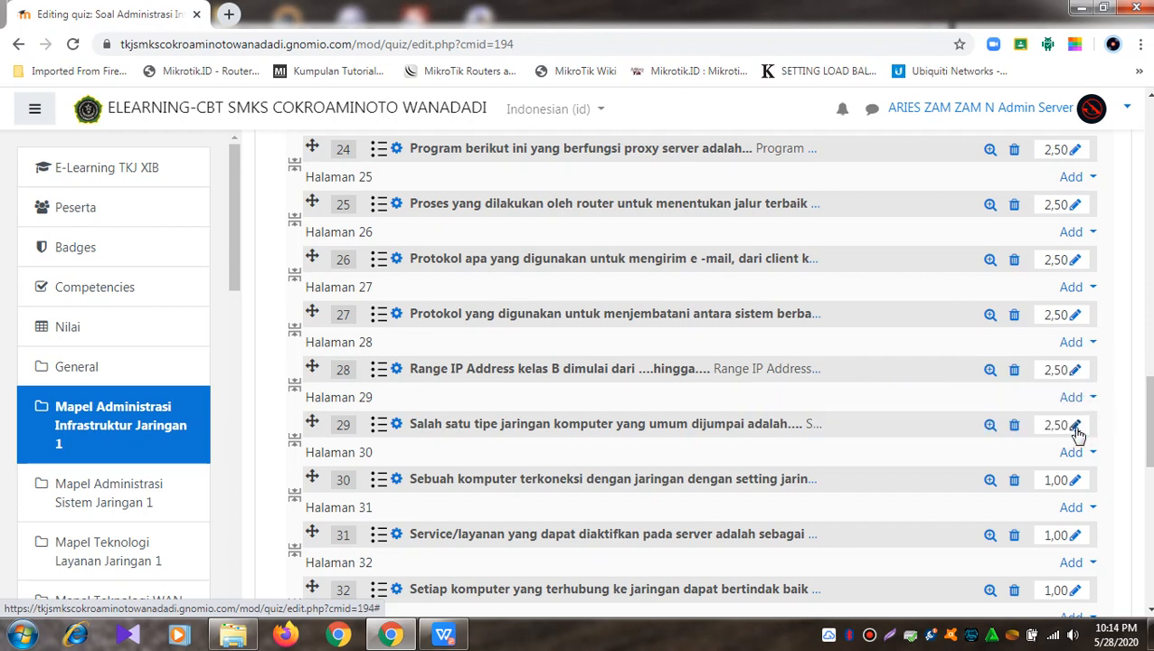
{"action": "left_click", "coordinate": [1076, 481]}
{"action": "key", "text": "Escape"}
{"action": "left_click", "coordinate": [1077, 482]}
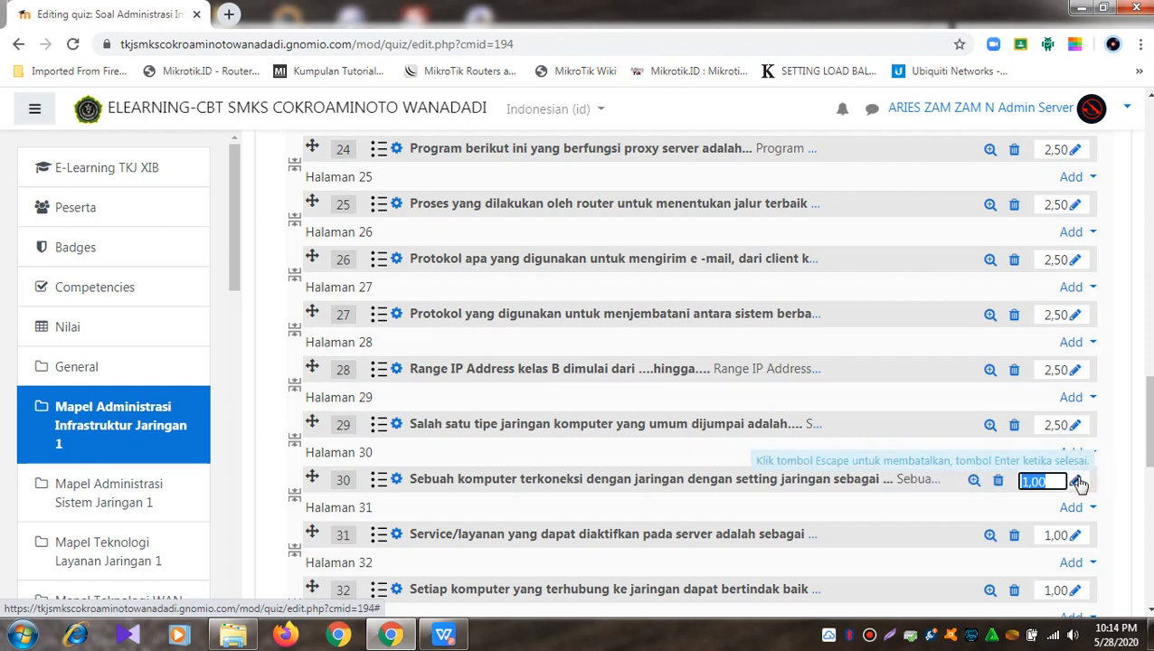
{"action": "type", "text": "2"}
{"action": "key", "text": "Return"}
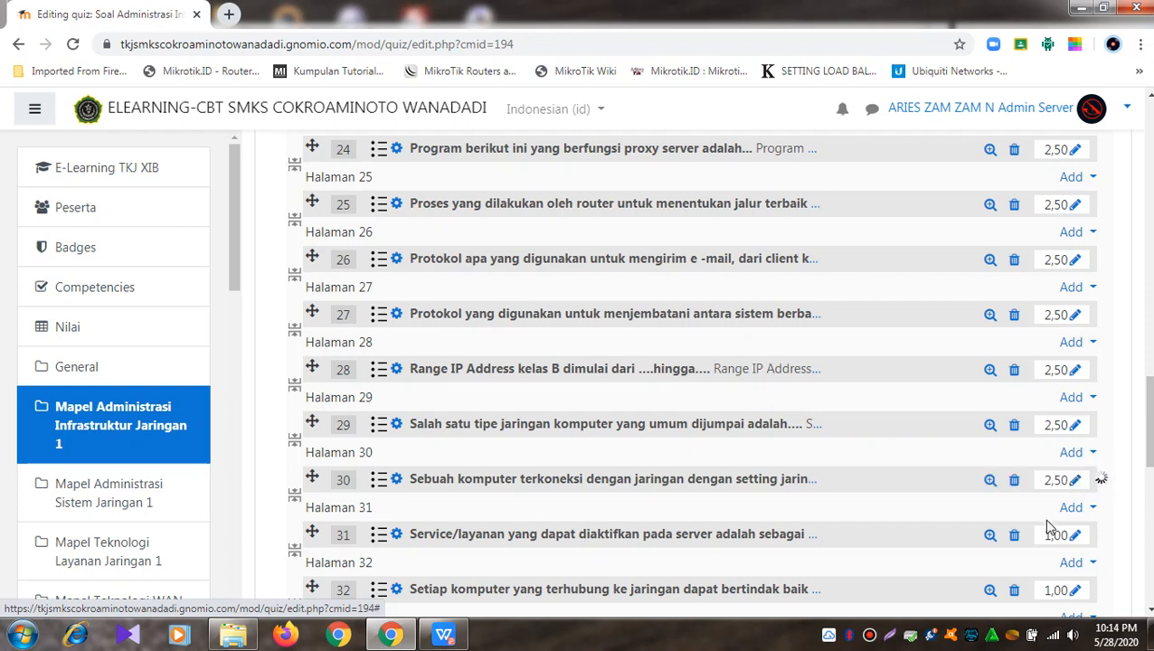
Step: Set the marks of questions 31 to 33 to 2,50 each
{"action": "left_click", "coordinate": [1080, 538]}
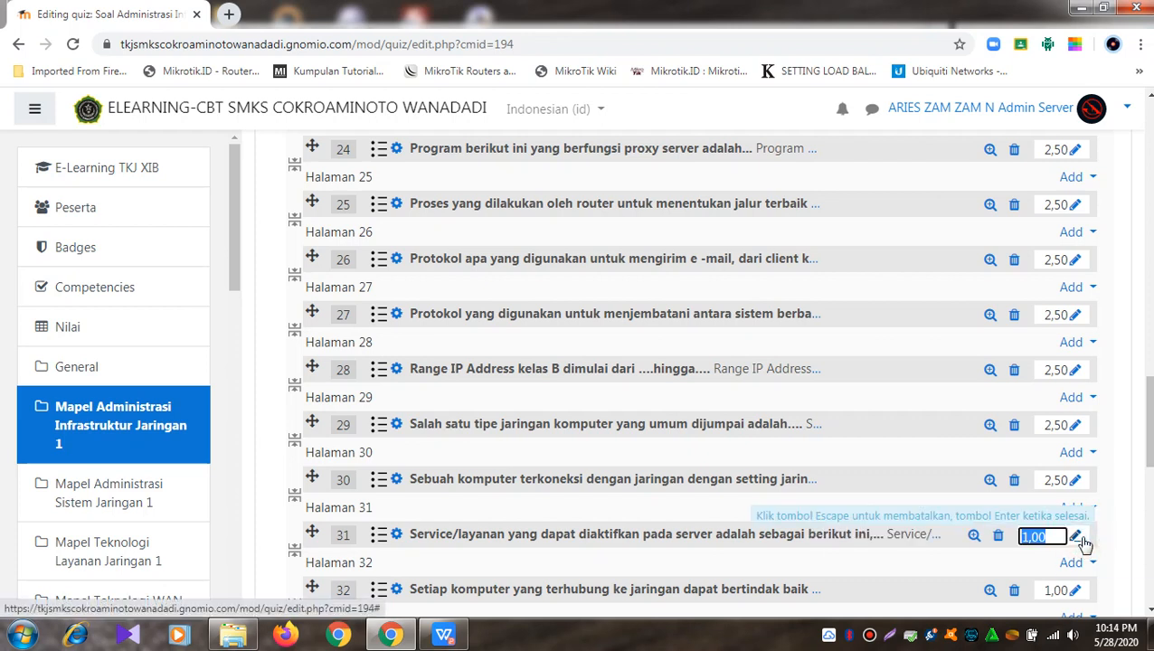
{"action": "type", "text": "2,5"}
{"action": "key", "text": "Return"}
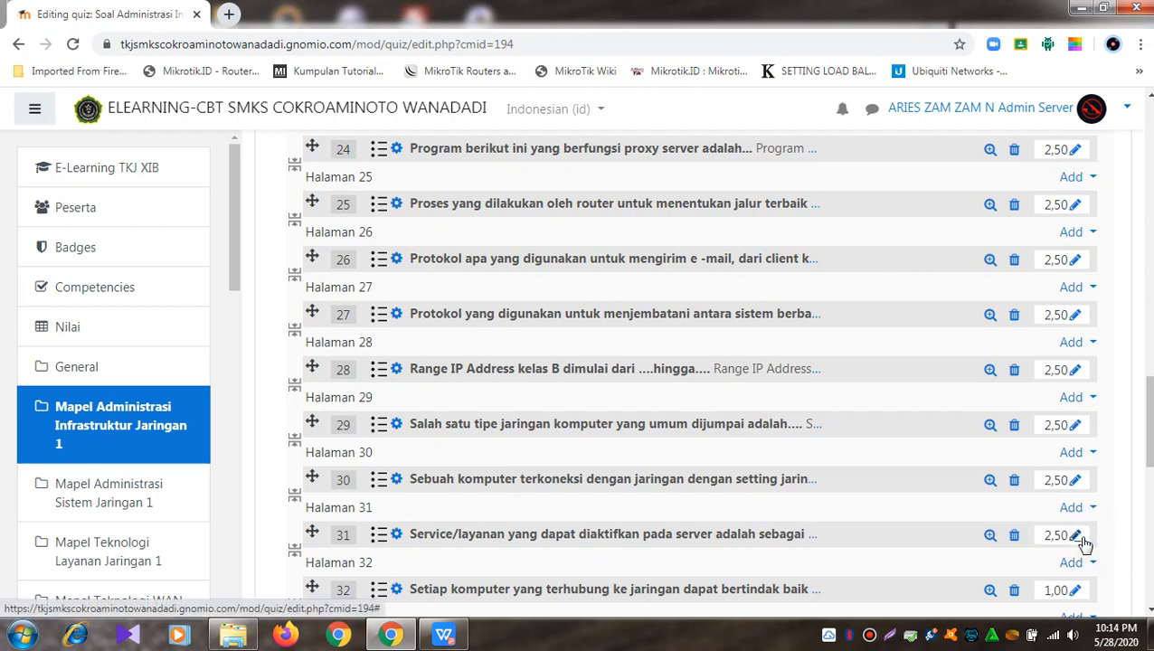
{"action": "left_click", "coordinate": [1079, 591]}
{"action": "type", "text": "2,5"}
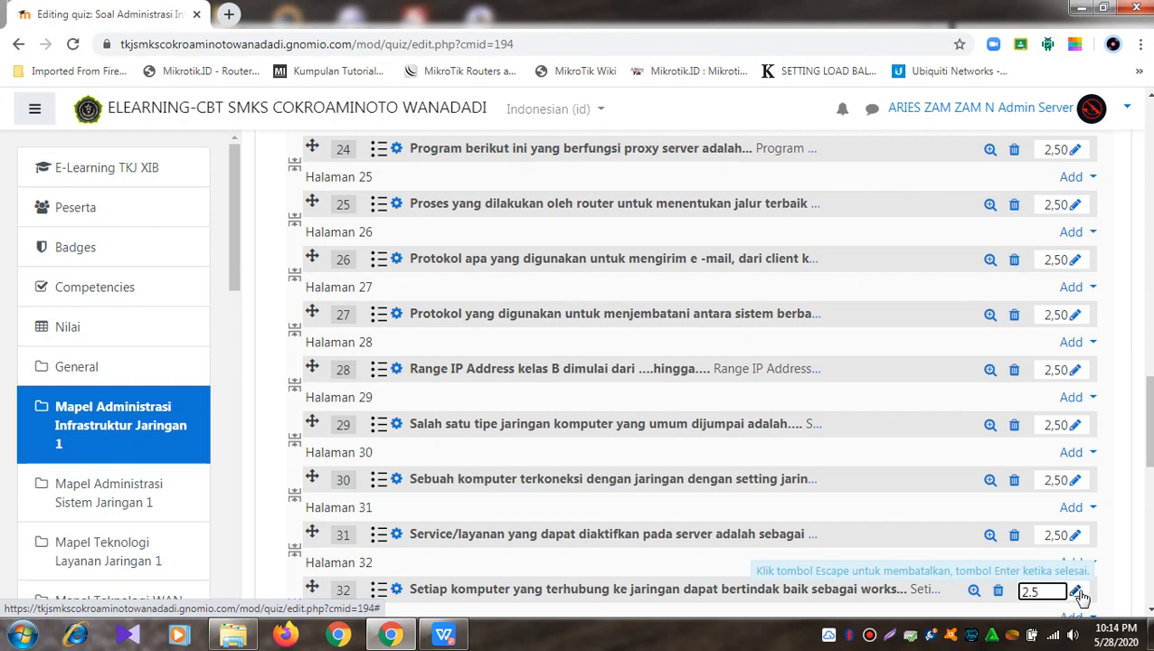
{"action": "key", "text": "Return"}
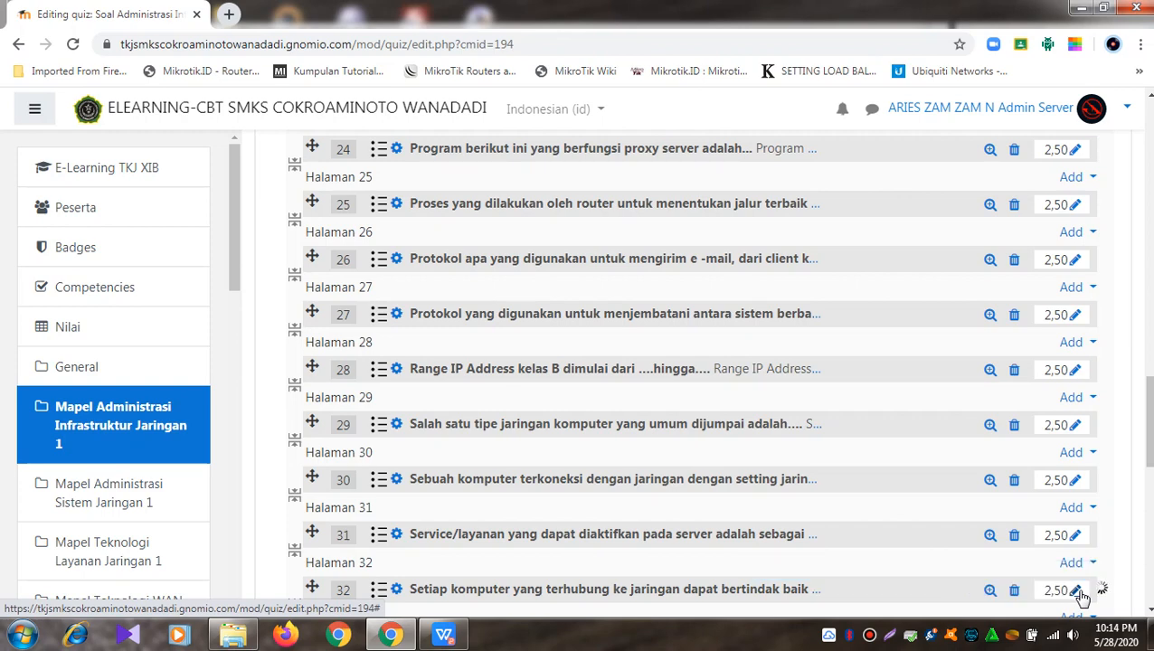
{"action": "scroll", "coordinate": [1081, 597], "scroll_direction": "down", "scroll_amount": 3}
{"action": "left_click", "coordinate": [1077, 392]}
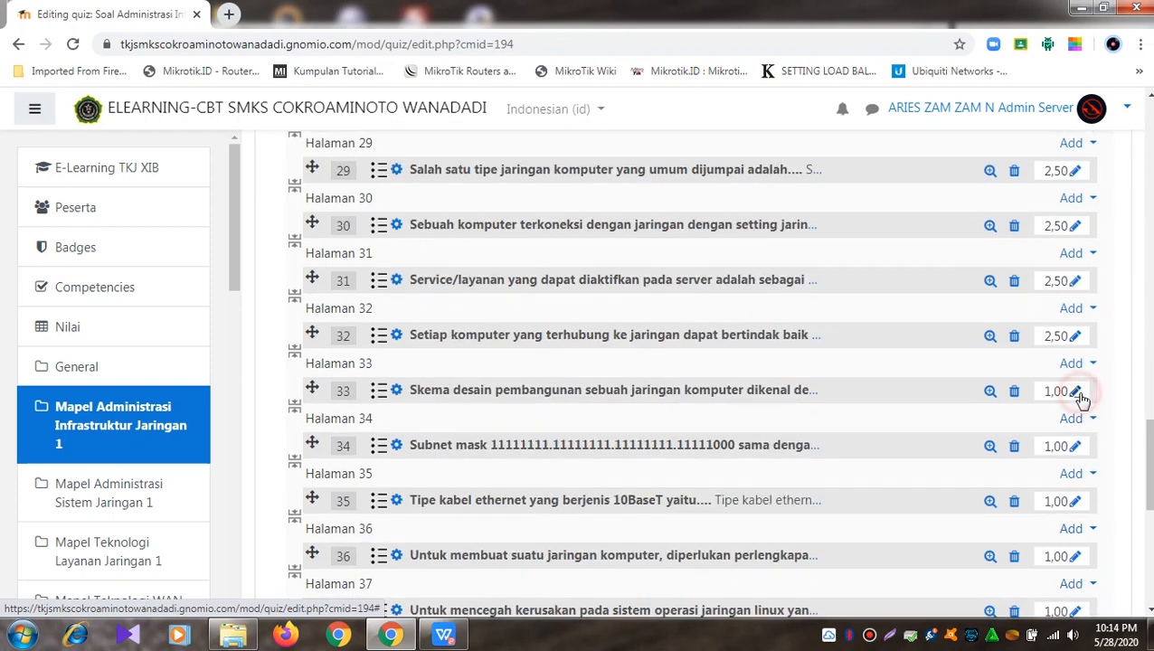
{"action": "type", "text": "2.5"}
{"action": "key", "text": "Return"}
Step: Change questions 34 to 37 to 2,50 marks each
{"action": "left_click", "coordinate": [1077, 446]}
{"action": "type", "text": "2.5"}
{"action": "key", "text": "Return"}
{"action": "left_click", "coordinate": [1076, 503]}
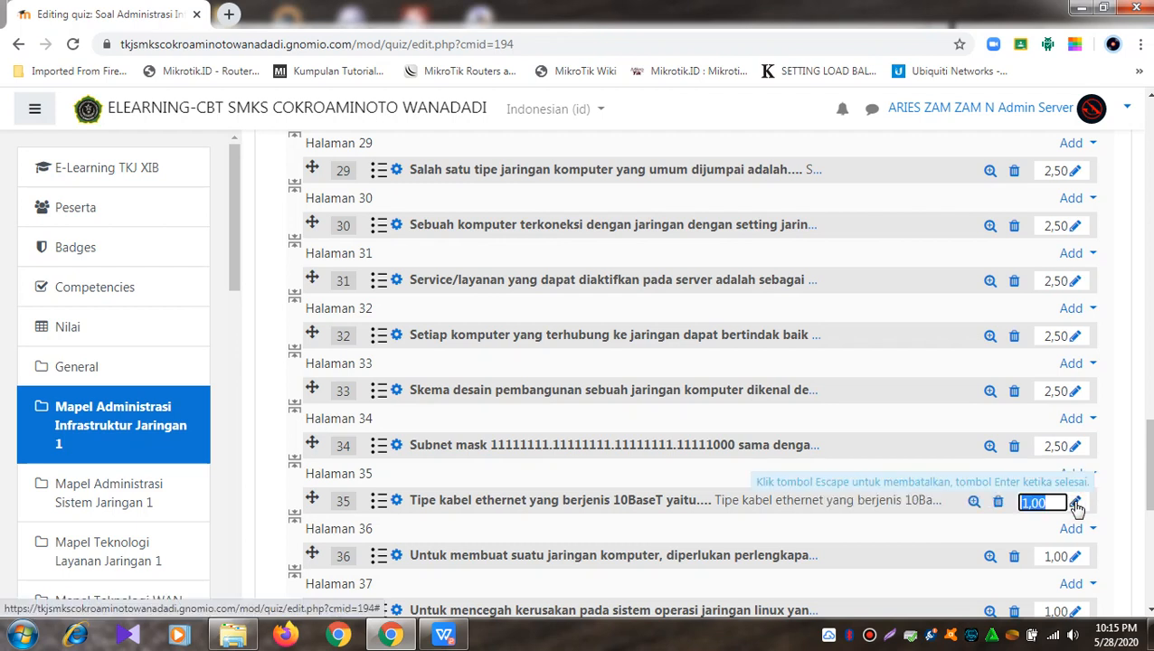
{"action": "type", "text": "2.5"}
{"action": "key", "text": "Return"}
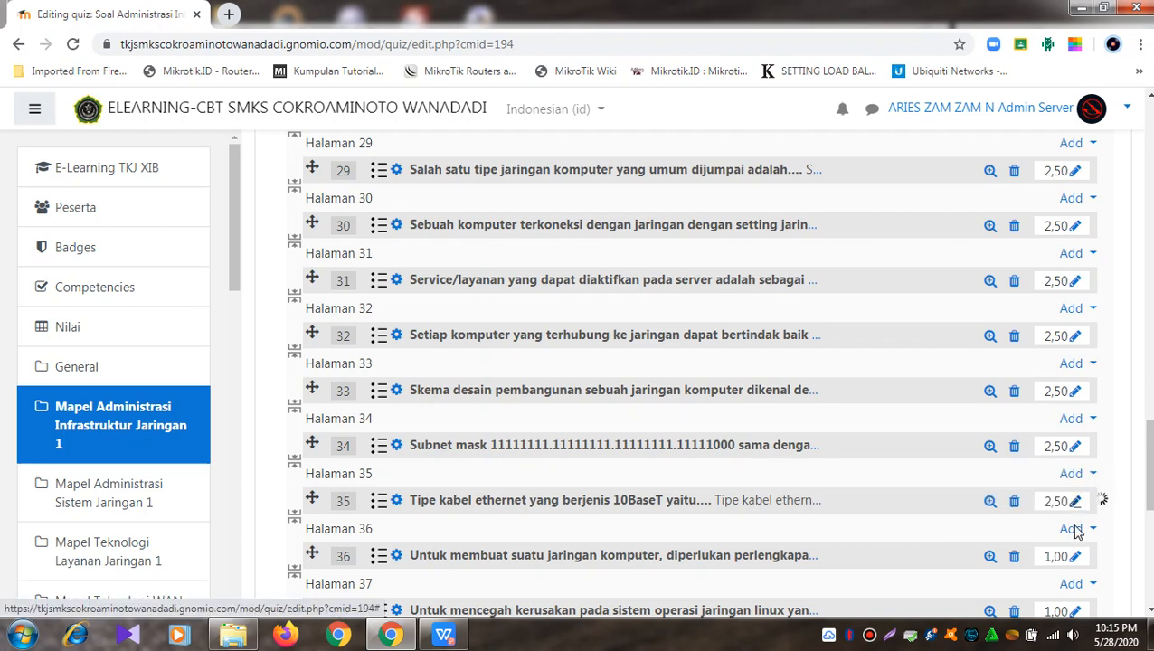
{"action": "left_click", "coordinate": [1076, 558]}
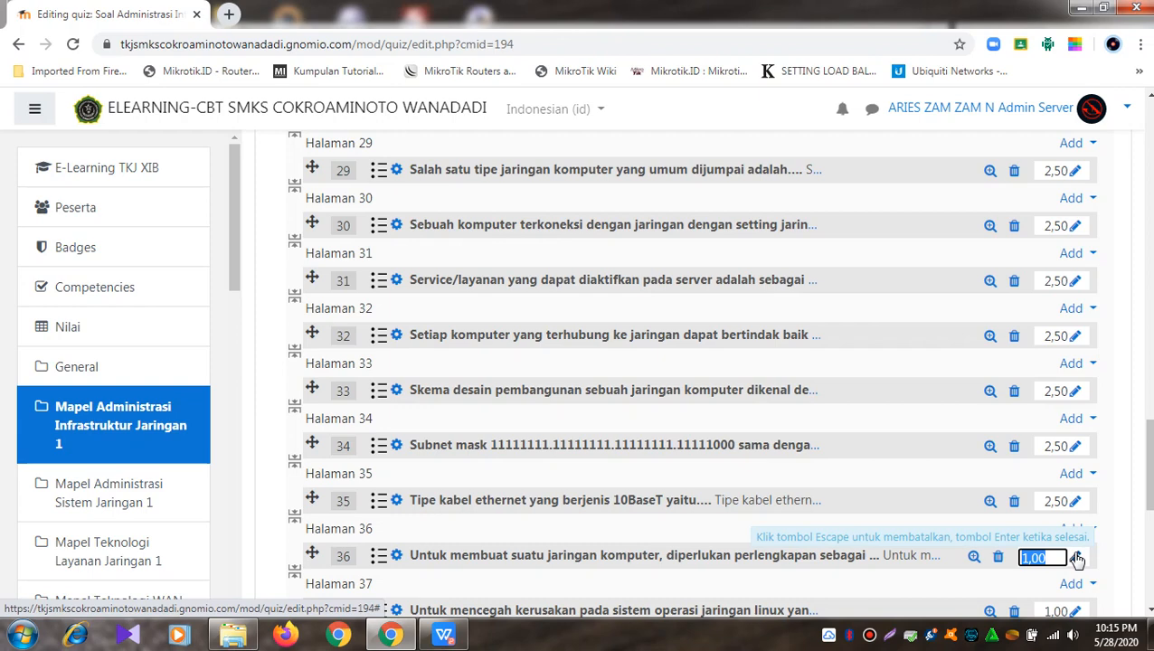
{"action": "type", "text": "2.5"}
{"action": "key", "text": "Return"}
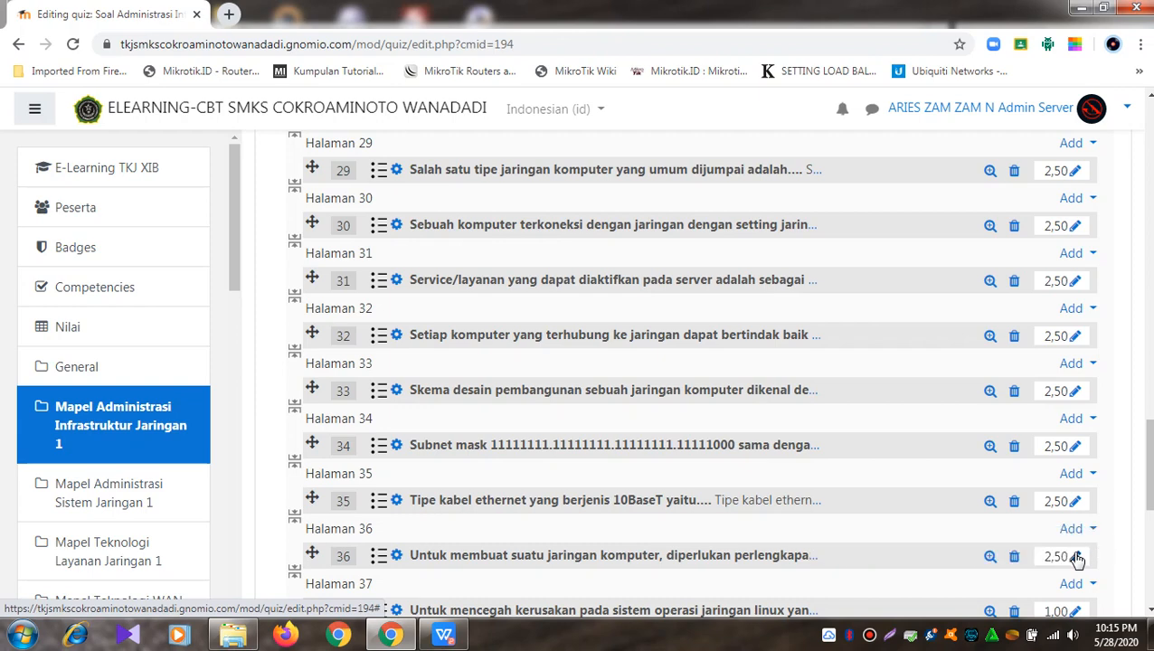
{"action": "scroll", "coordinate": [1078, 559], "scroll_direction": "down", "scroll_amount": 3}
{"action": "left_click", "coordinate": [1084, 360]}
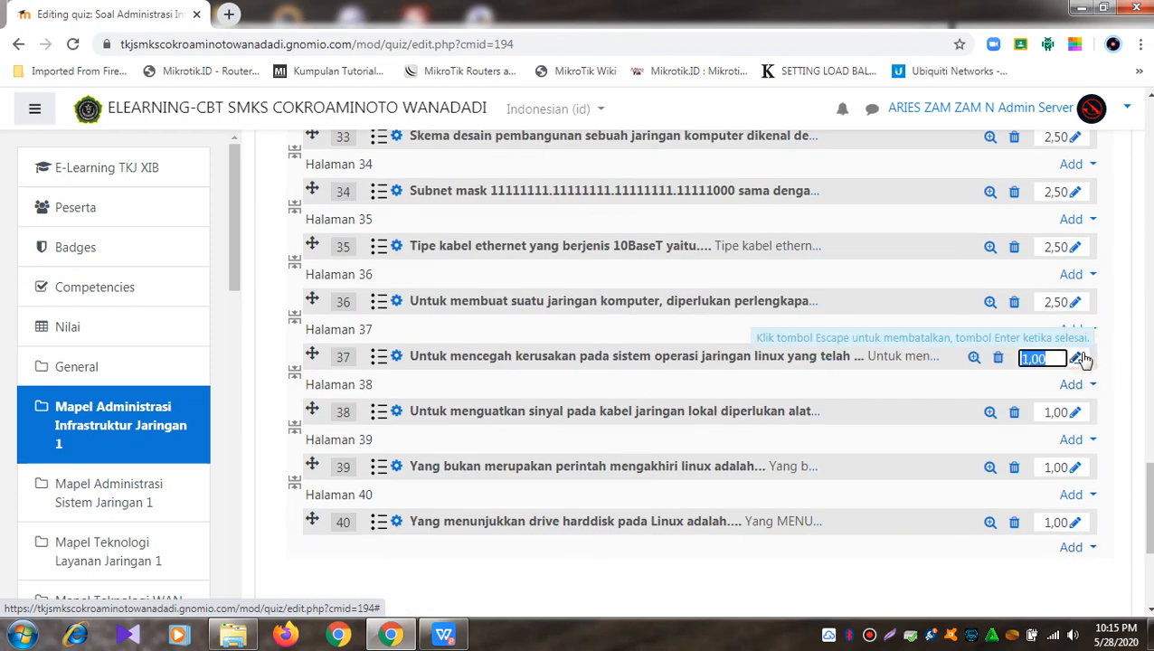
{"action": "type", "text": "2.5"}
{"action": "key", "text": "Return"}
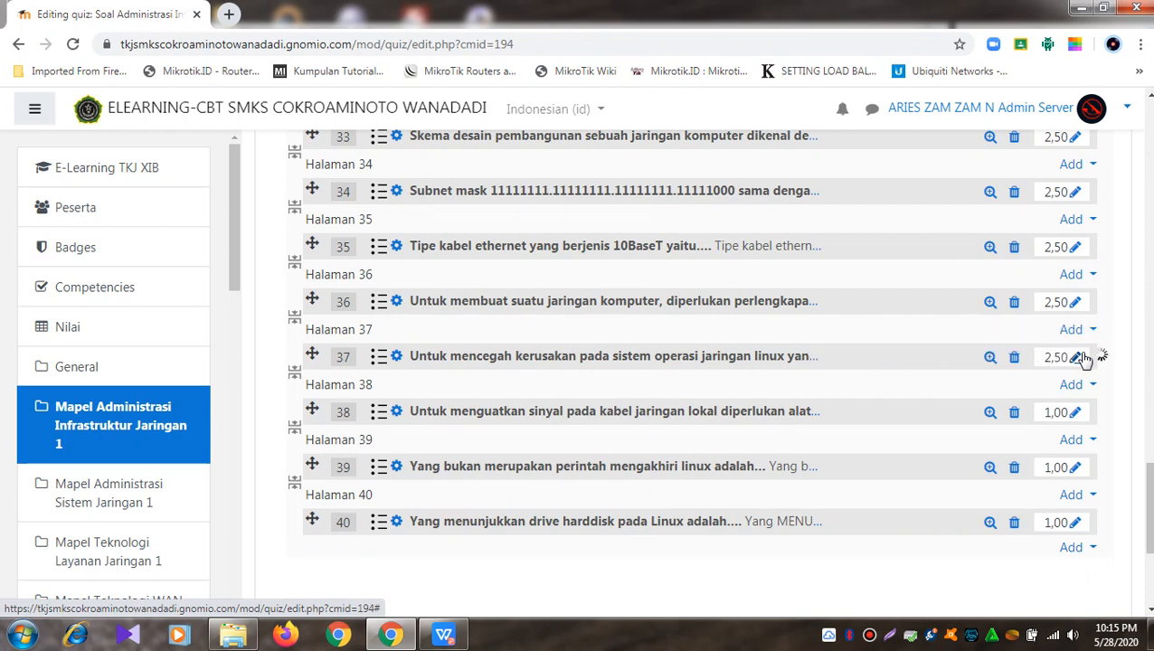
Step: Change questions 38 to 40 to 2,50 marks each
{"action": "left_click", "coordinate": [1075, 417]}
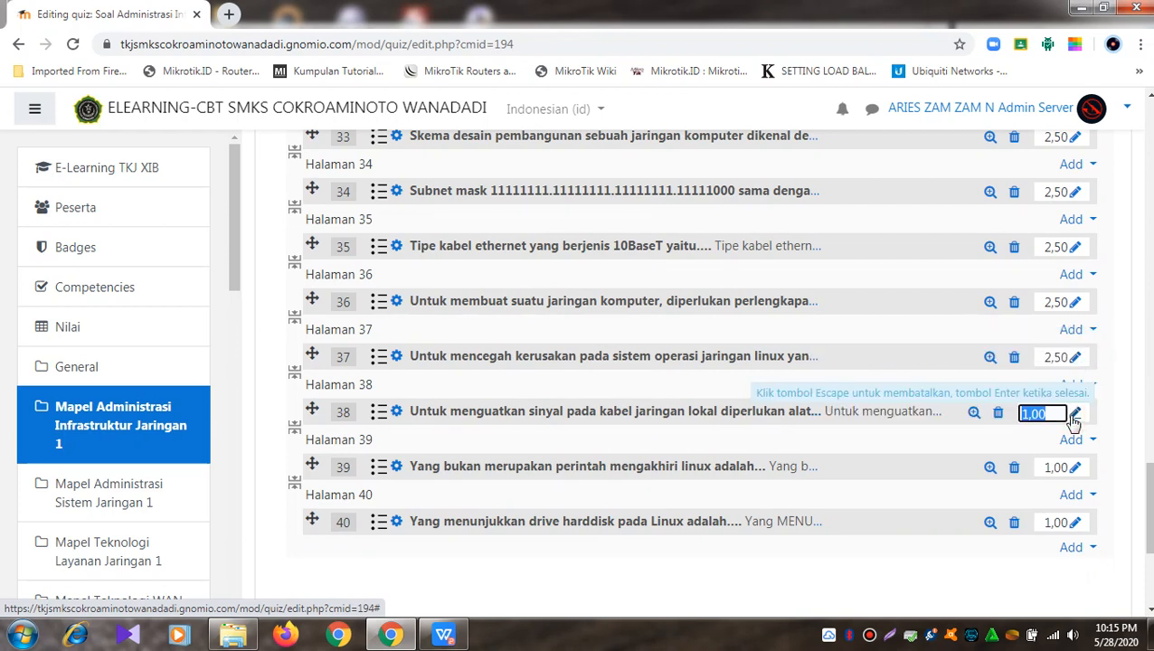
{"action": "type", "text": "2.5"}
{"action": "key", "text": "Return"}
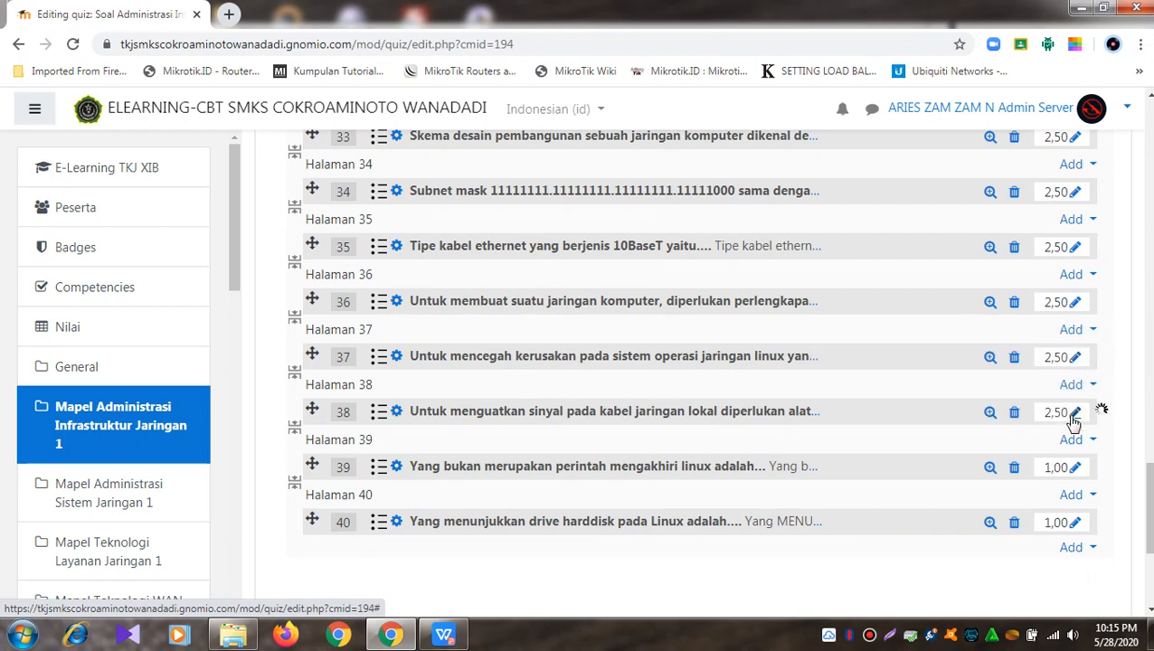
{"action": "left_click", "coordinate": [1075, 469]}
{"action": "type", "text": "2"}
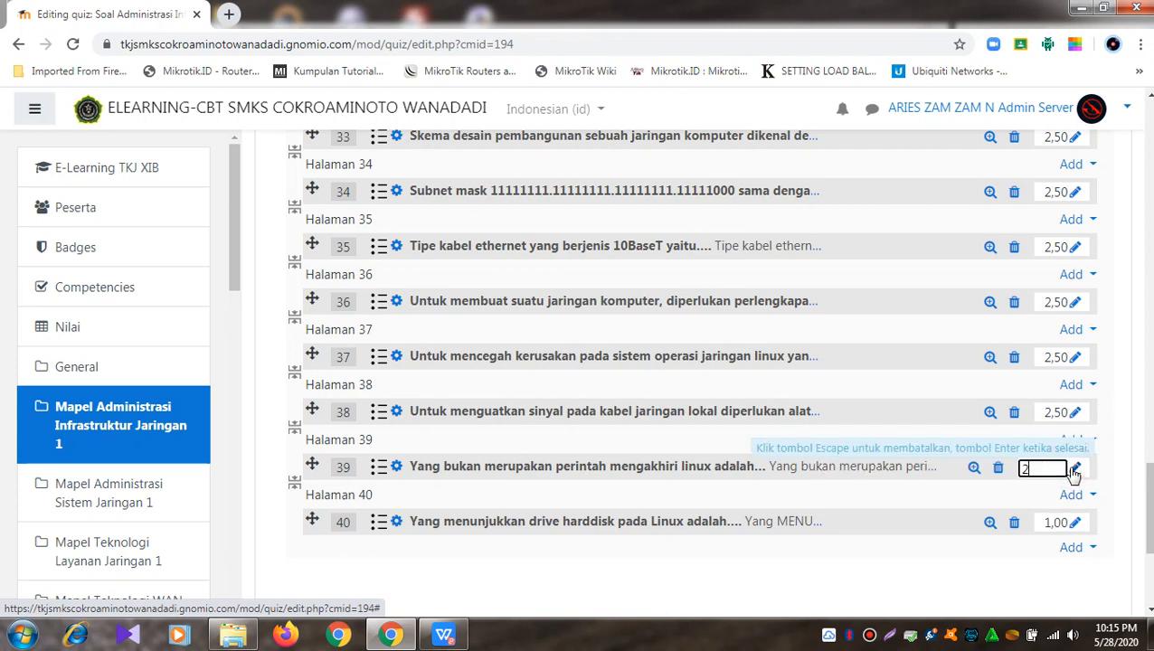
{"action": "type", "text": ".5"}
{"action": "key", "text": "Return"}
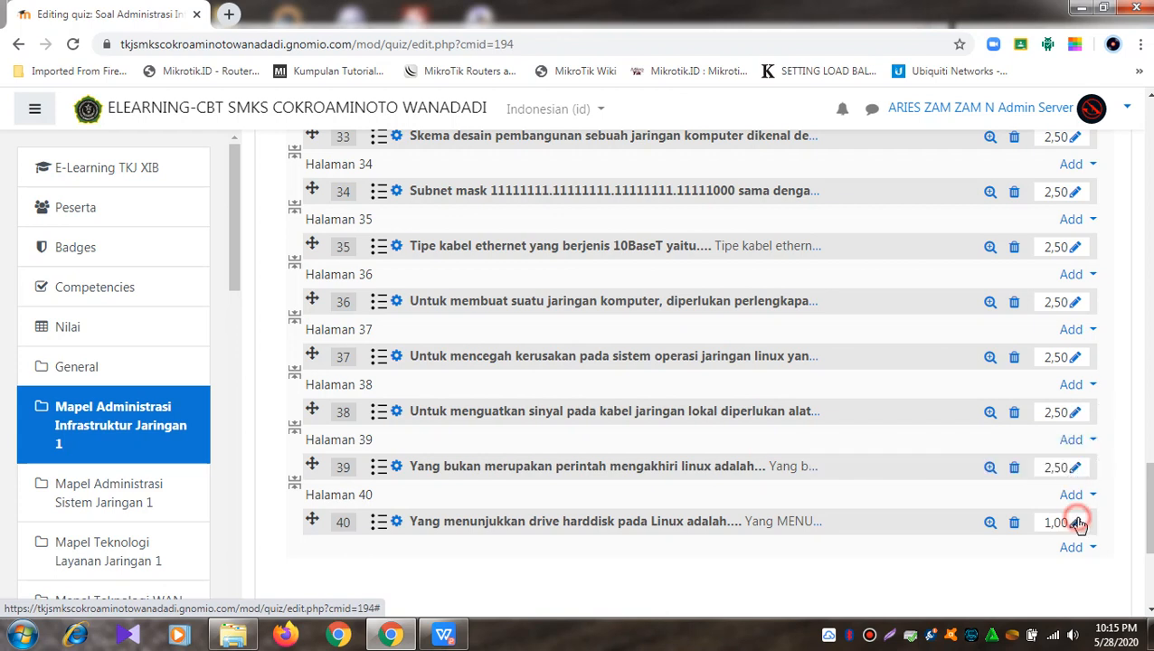
{"action": "left_click", "coordinate": [1076, 523]}
{"action": "type", "text": "2.5"}
{"action": "key", "text": "Return"}
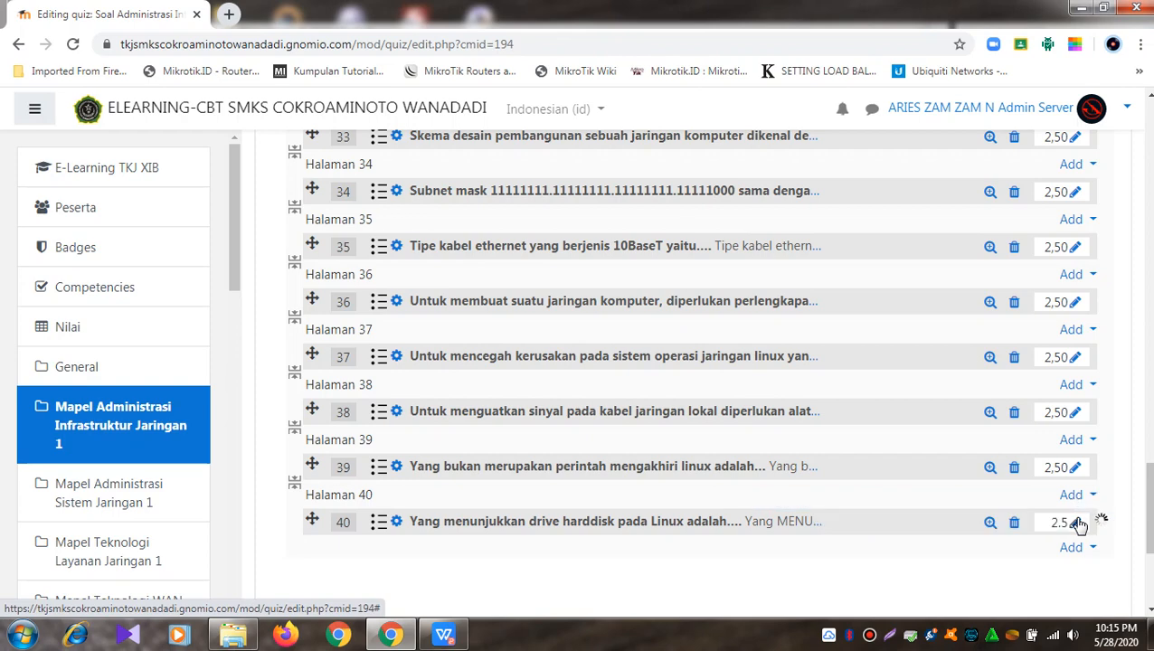
{"action": "scroll", "coordinate": [1077, 523], "scroll_direction": "up", "scroll_amount": 20}
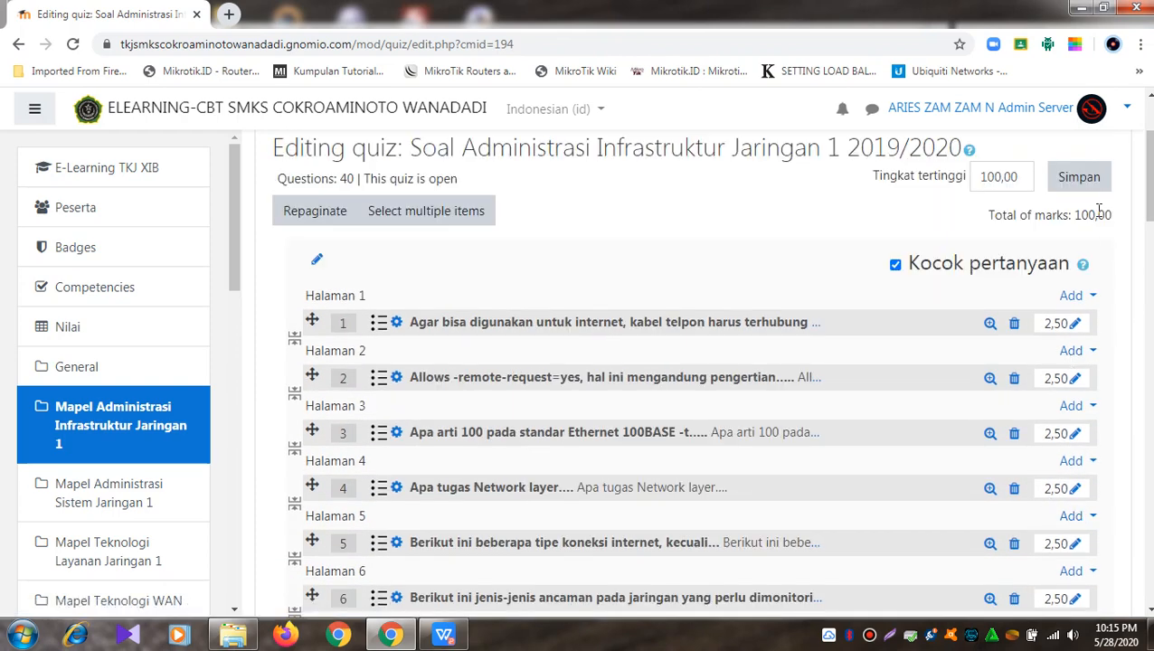
Step: Save the 100,00 maximum grade and open the quiz's Ubah Pengaturan settings form
{"action": "left_click", "coordinate": [1082, 179]}
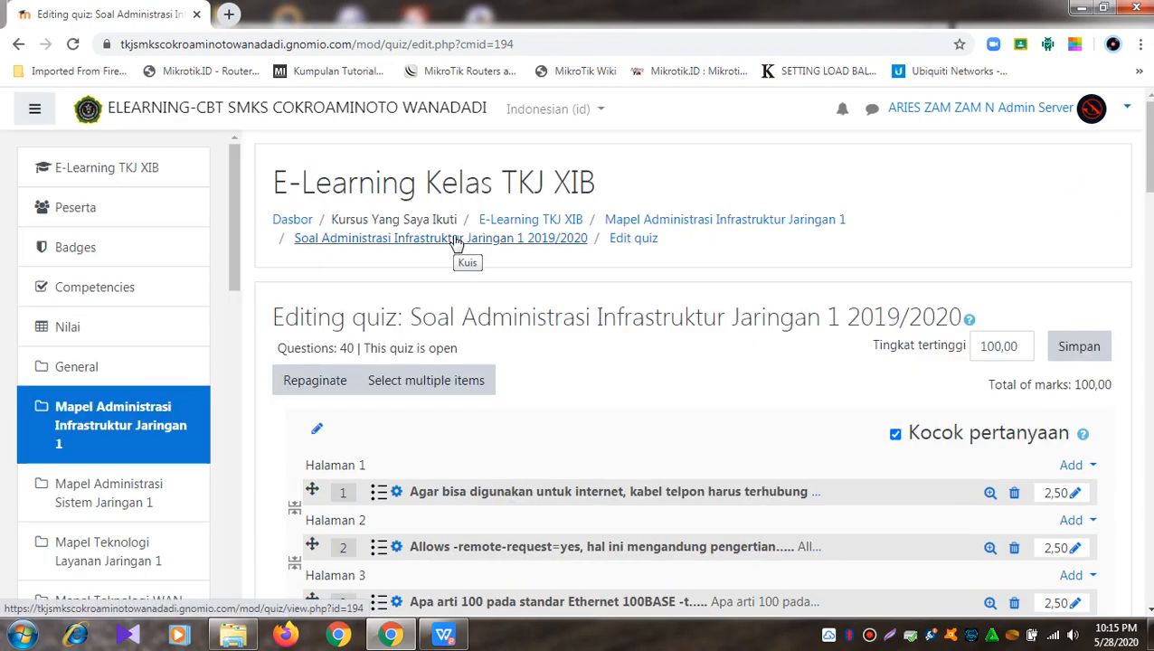
{"action": "left_click", "coordinate": [421, 240]}
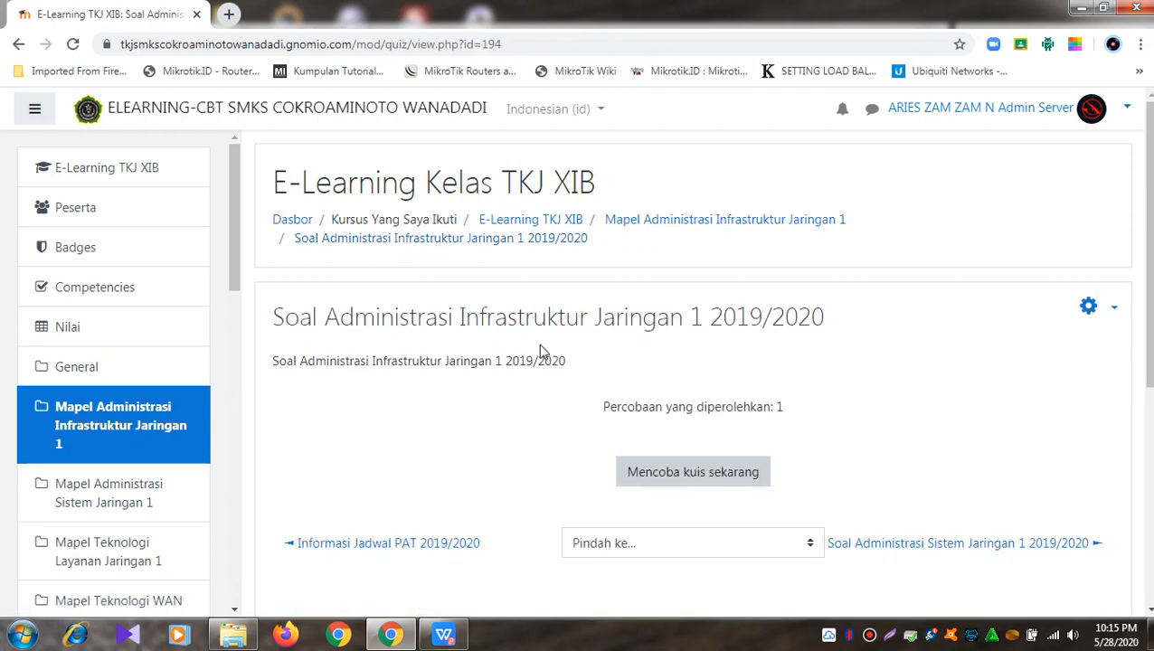
{"action": "left_click", "coordinate": [1112, 309]}
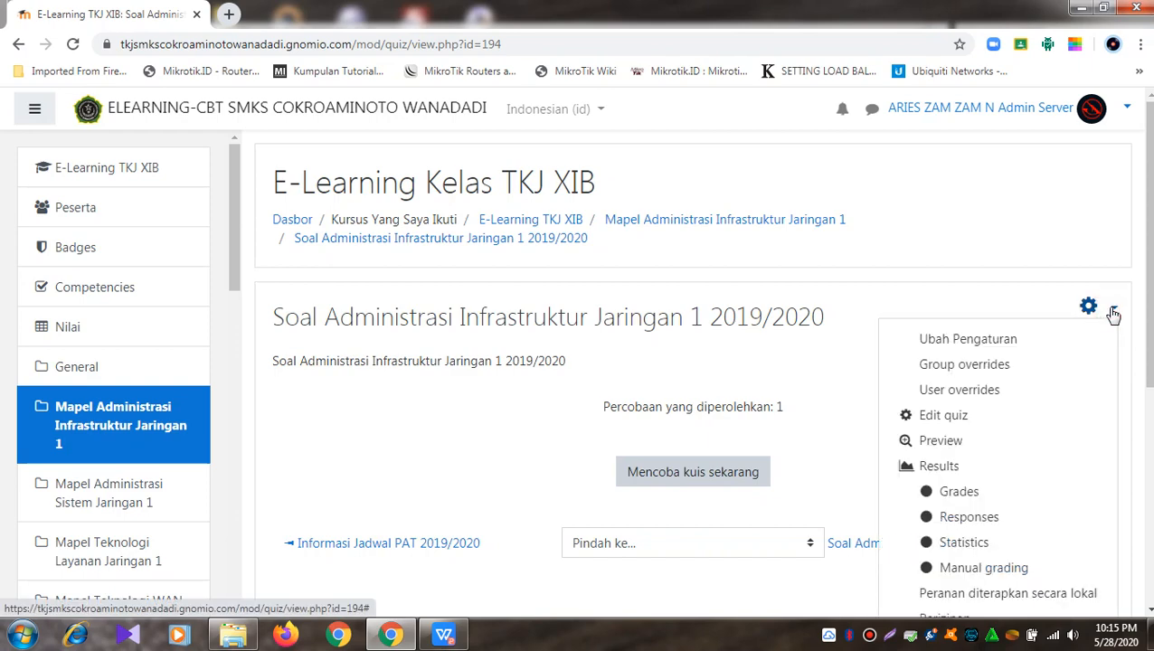
{"action": "left_click", "coordinate": [997, 341]}
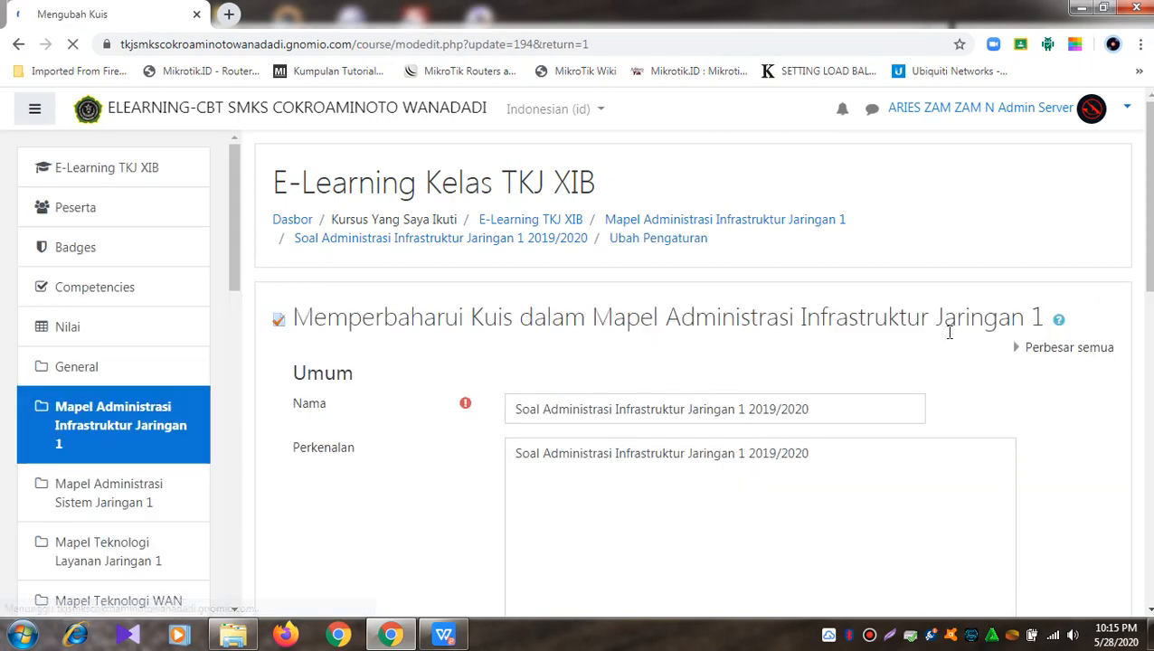
Step: Enable the quiz opening and closing dates and set the opening to 4 Juni 2020 15:00
{"action": "scroll", "coordinate": [950, 339], "scroll_direction": "down", "scroll_amount": 5}
{"action": "left_click", "coordinate": [344, 418]}
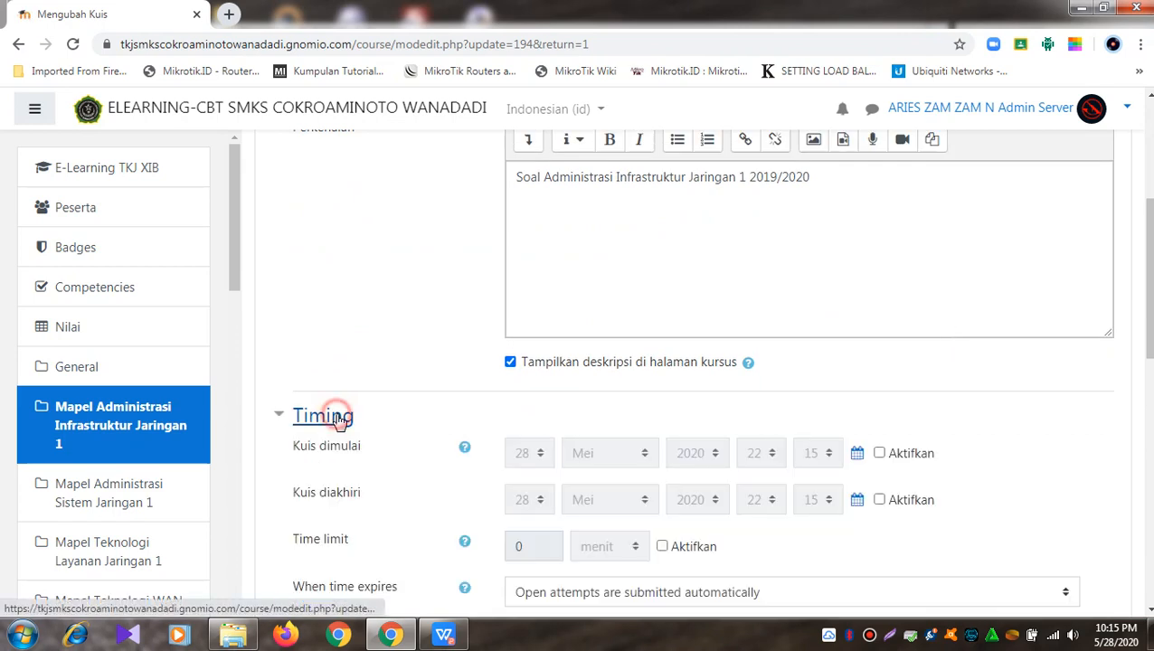
{"action": "scroll", "coordinate": [517, 418], "scroll_direction": "down", "scroll_amount": 3}
{"action": "left_click", "coordinate": [897, 200]}
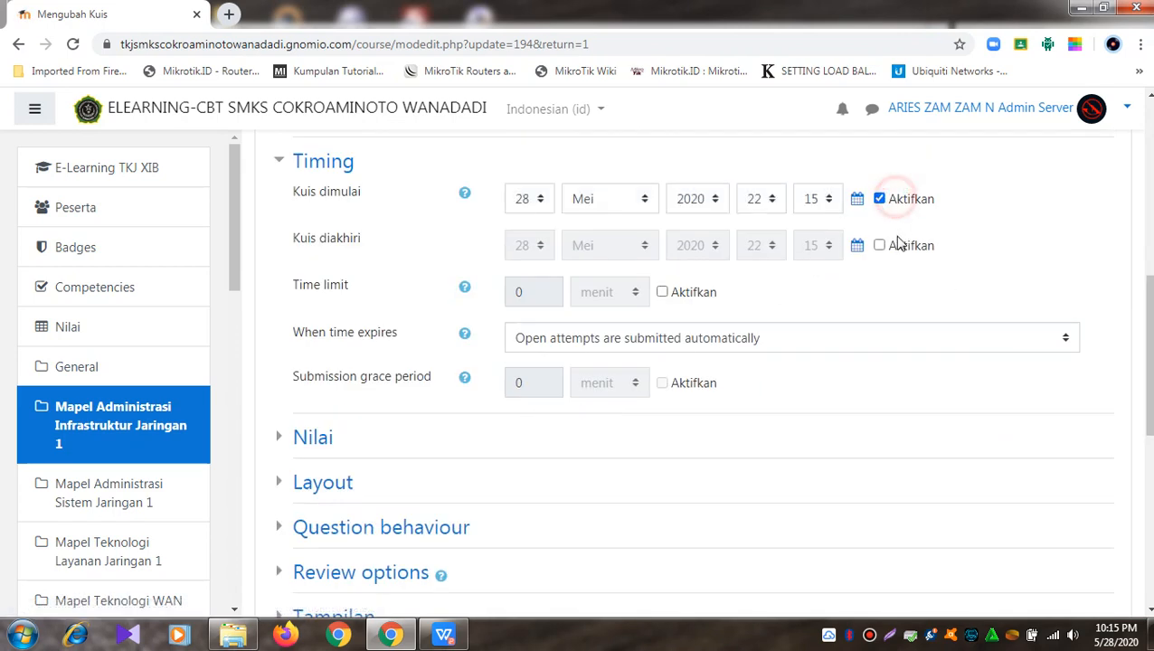
{"action": "left_click", "coordinate": [899, 249]}
{"action": "left_click", "coordinate": [548, 200]}
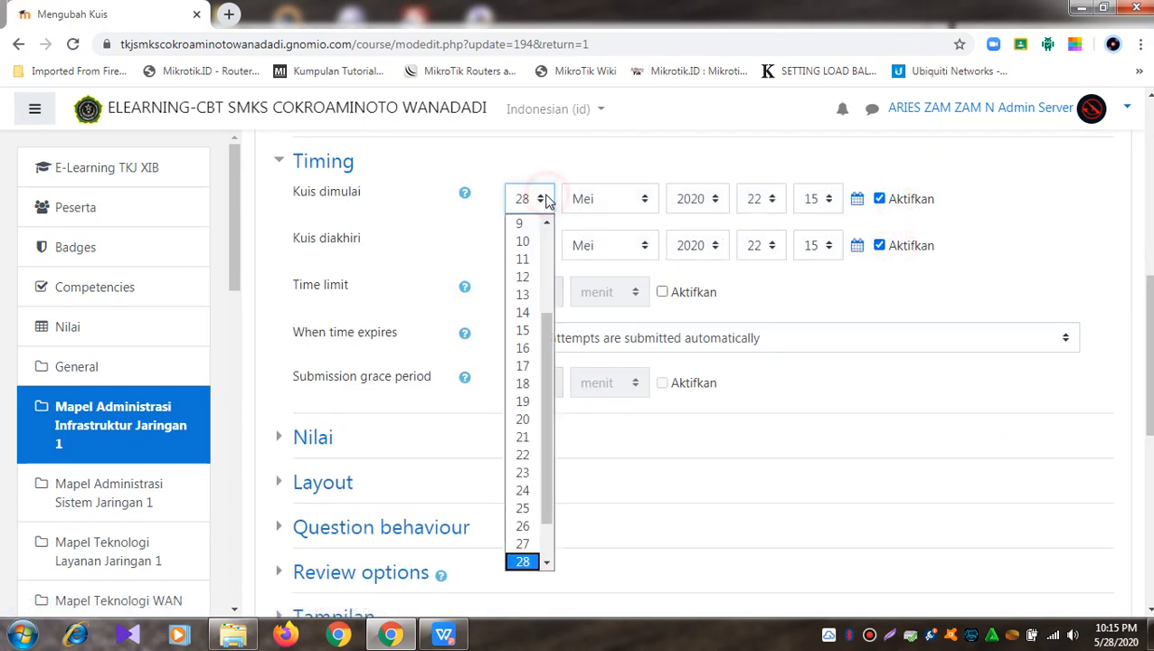
{"action": "scroll", "coordinate": [554, 250], "scroll_direction": "up", "scroll_amount": 3}
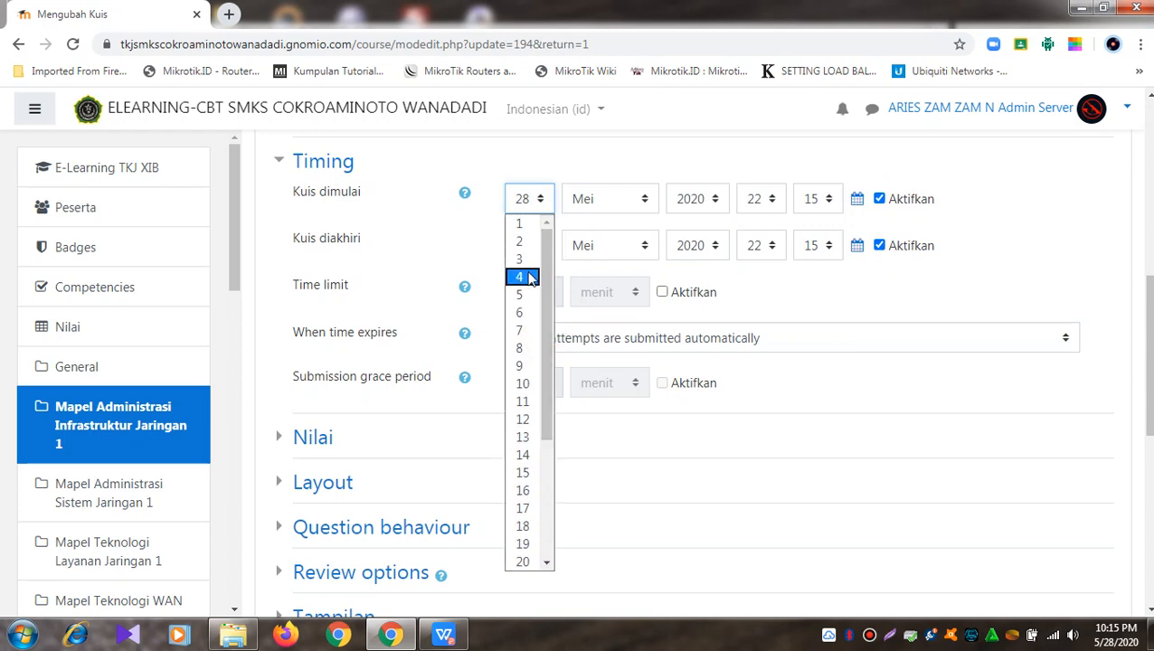
{"action": "left_click", "coordinate": [525, 277]}
{"action": "left_click", "coordinate": [640, 201]}
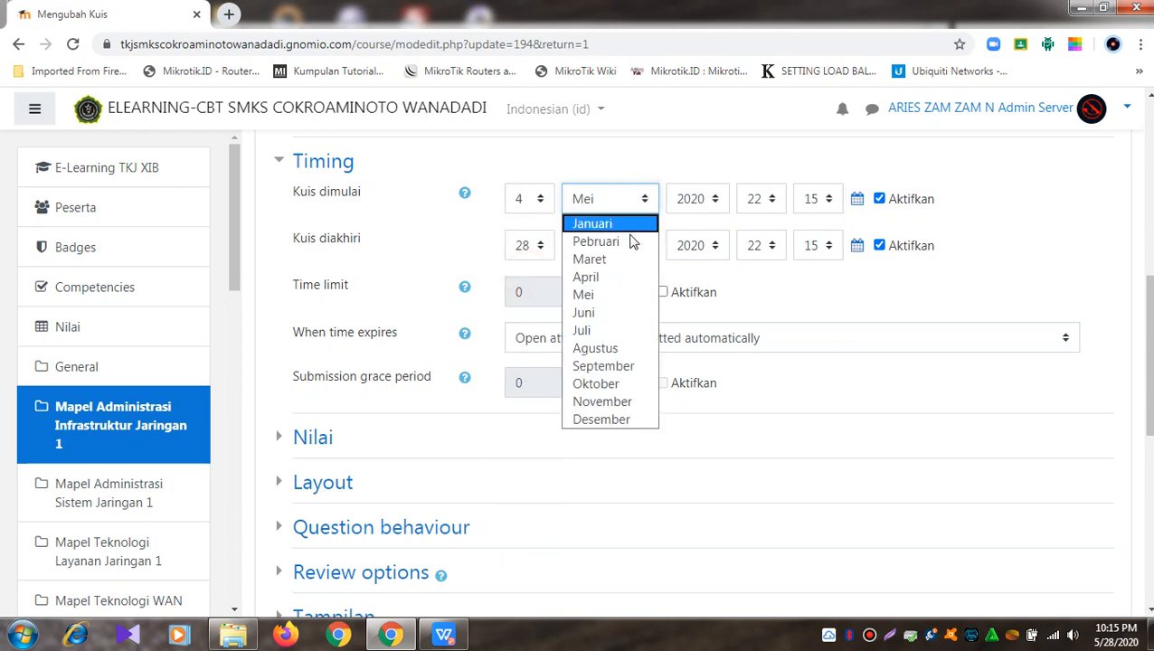
{"action": "left_click", "coordinate": [583, 311]}
{"action": "left_click", "coordinate": [775, 204]}
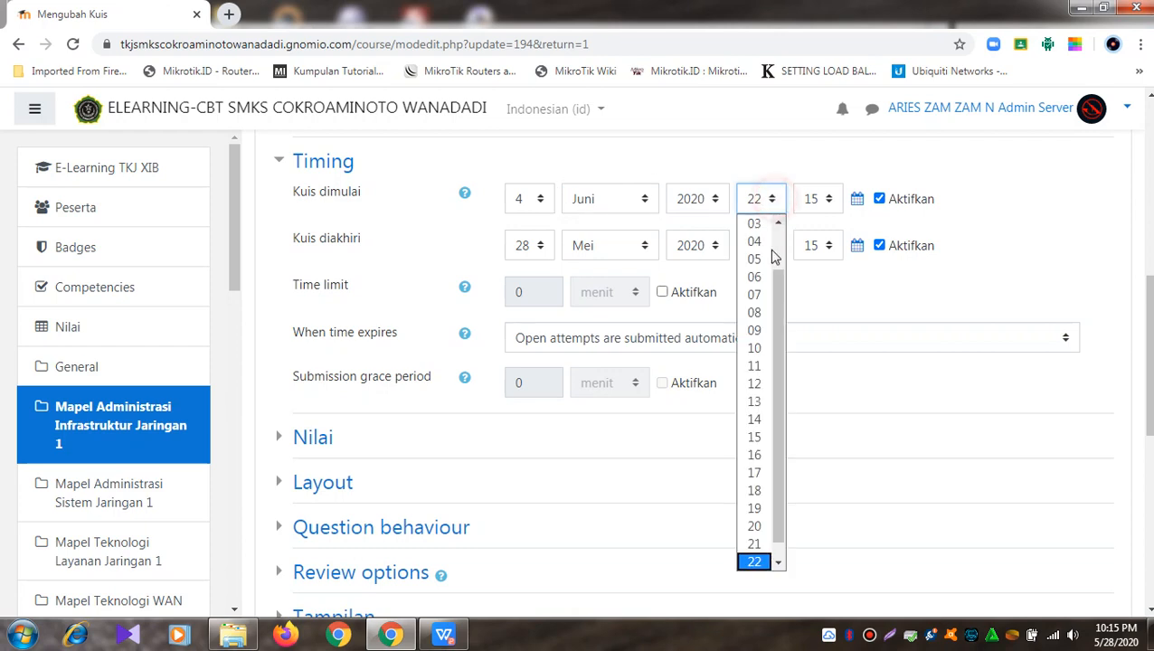
{"action": "left_click", "coordinate": [765, 436]}
{"action": "left_click", "coordinate": [825, 199]}
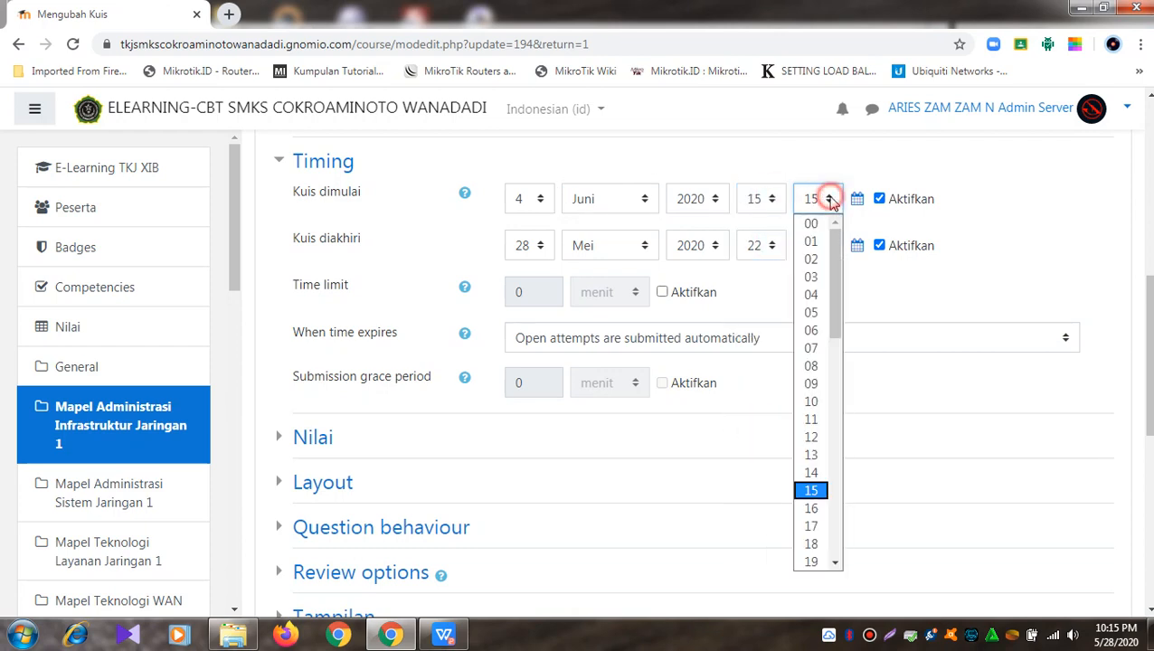
{"action": "left_click", "coordinate": [818, 225]}
Step: Set the quiz closing time to 4 Juni 2020 16:30
{"action": "left_click", "coordinate": [545, 251]}
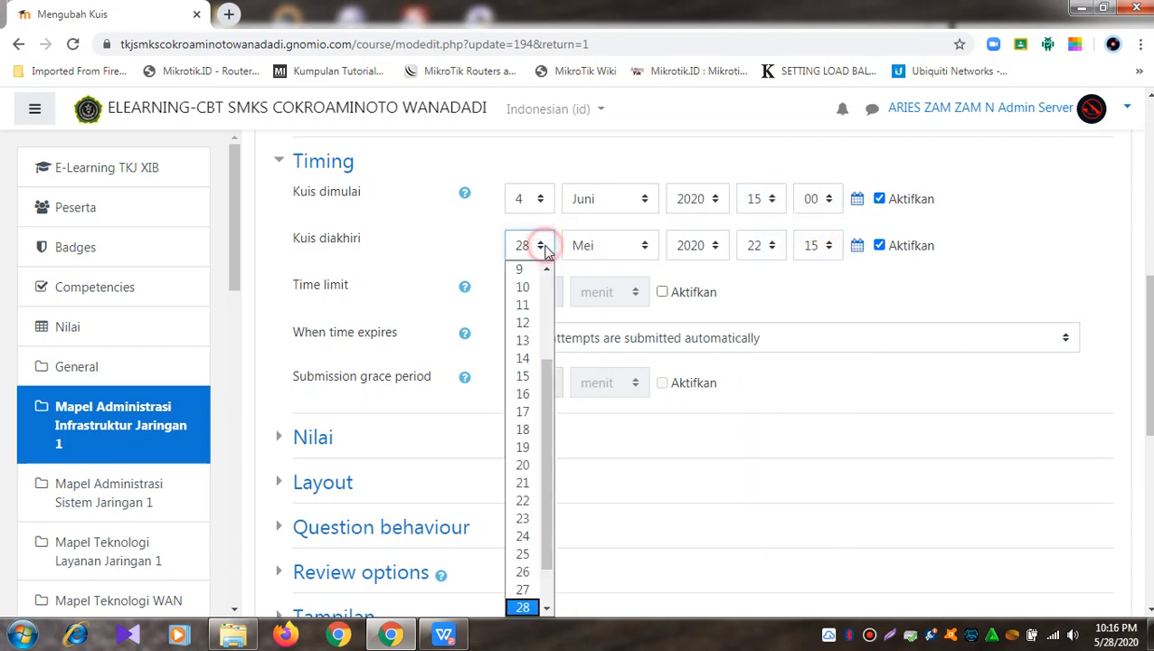
{"action": "left_click_drag", "start_coordinate": [556, 336], "coordinate": [538, 288]}
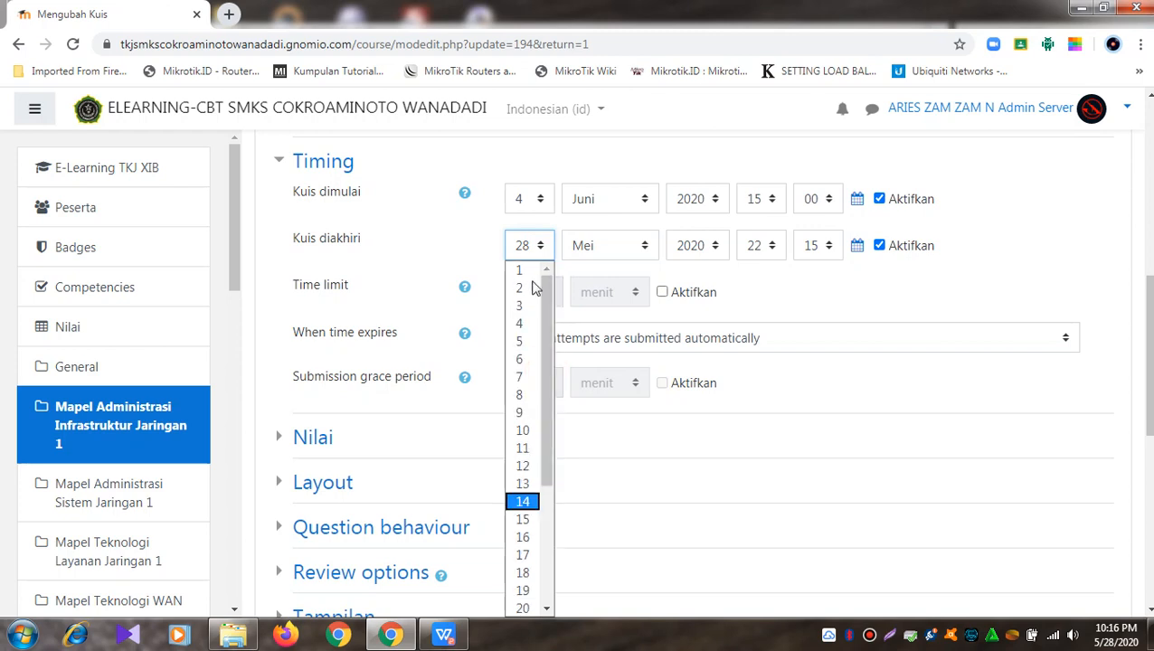
{"action": "left_click", "coordinate": [522, 321]}
{"action": "left_click", "coordinate": [648, 250]}
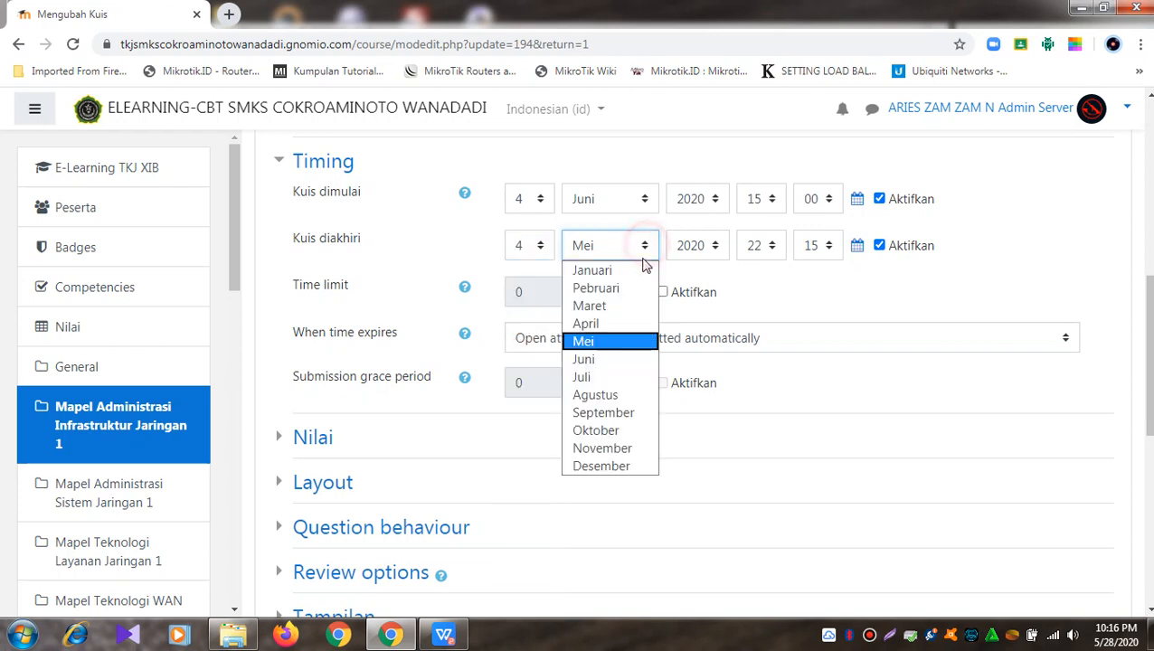
{"action": "left_click", "coordinate": [616, 358]}
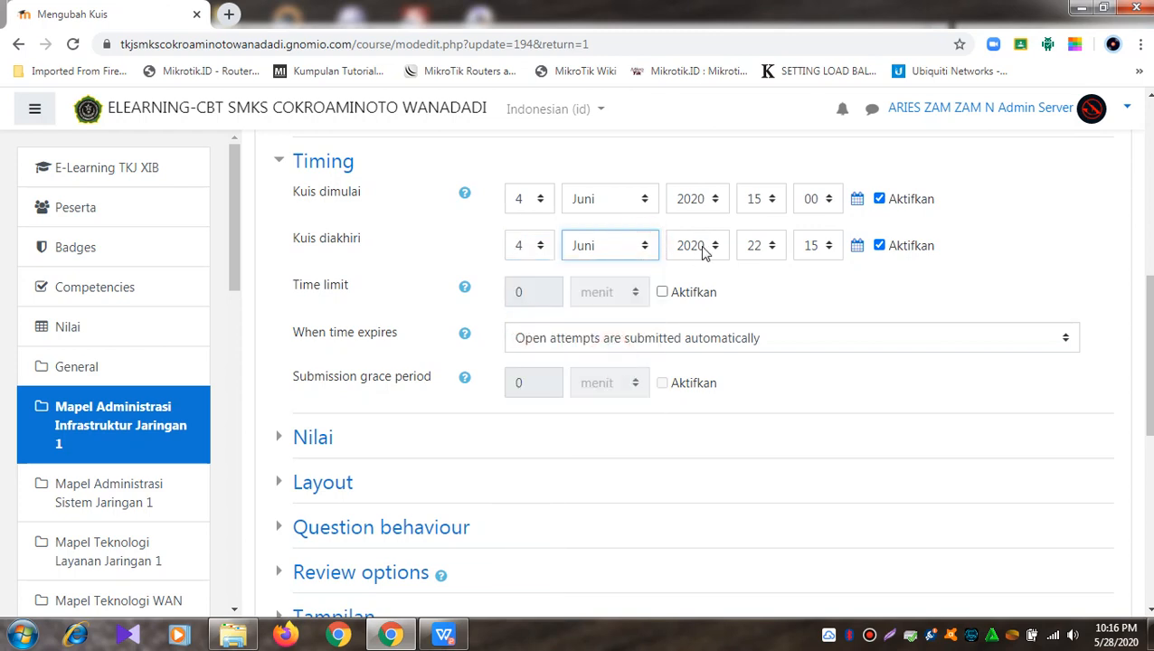
{"action": "left_click", "coordinate": [780, 246]}
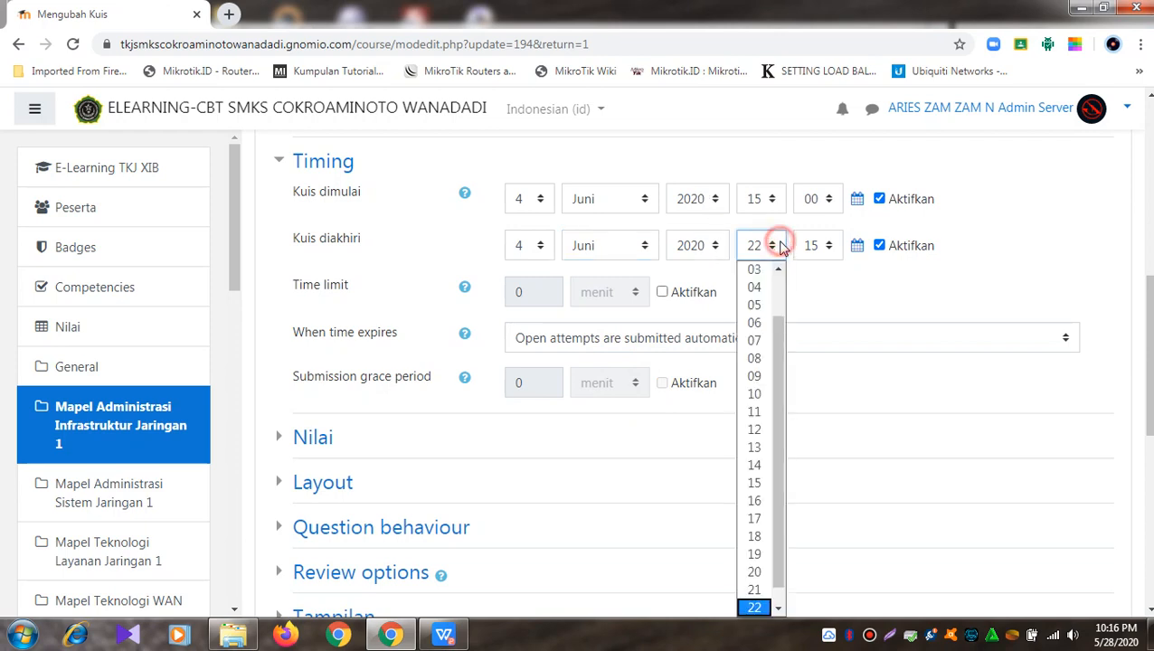
{"action": "left_click", "coordinate": [762, 481]}
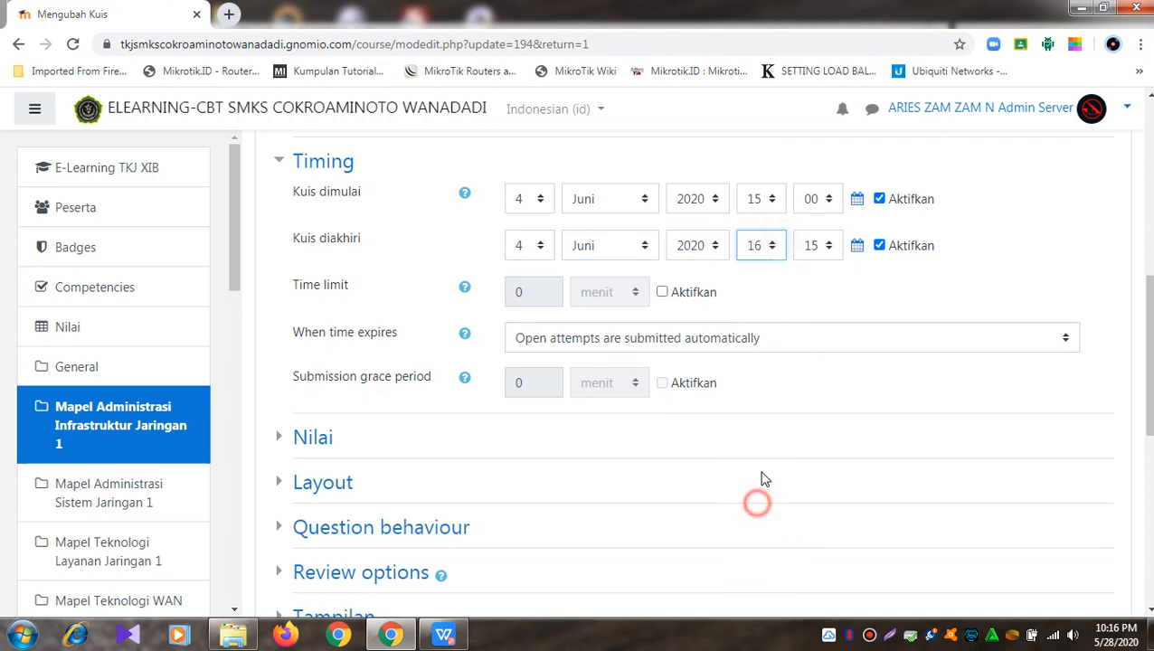
{"action": "left_click", "coordinate": [830, 247]}
{"action": "left_click_drag", "start_coordinate": [838, 303], "coordinate": [832, 432]}
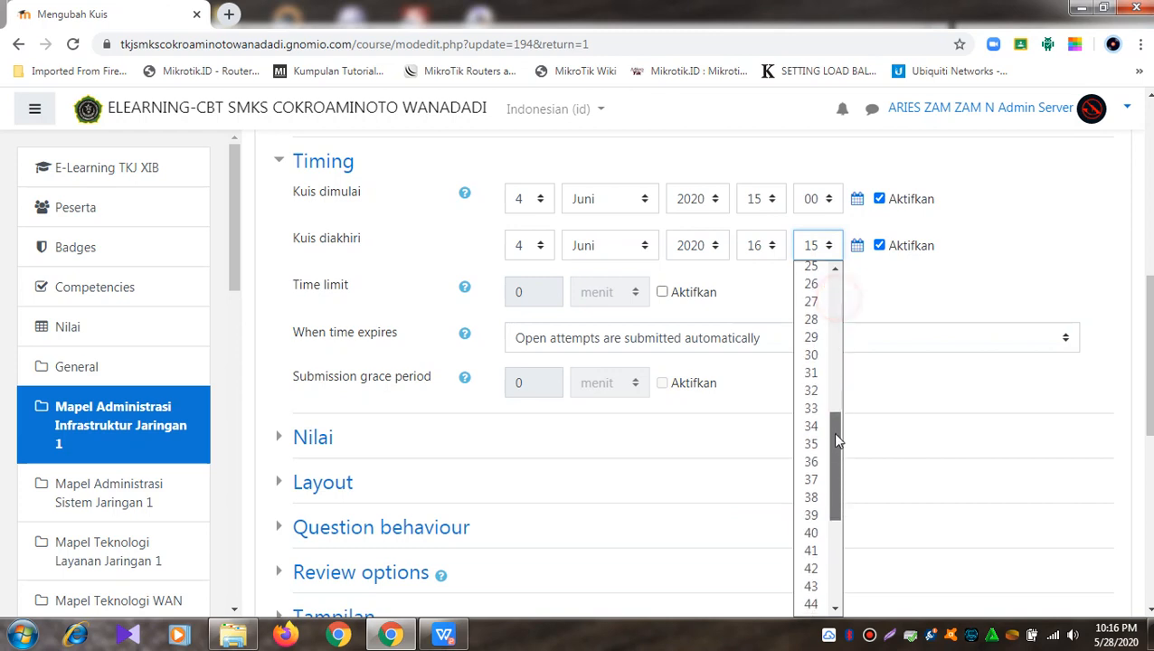
{"action": "left_click", "coordinate": [814, 354]}
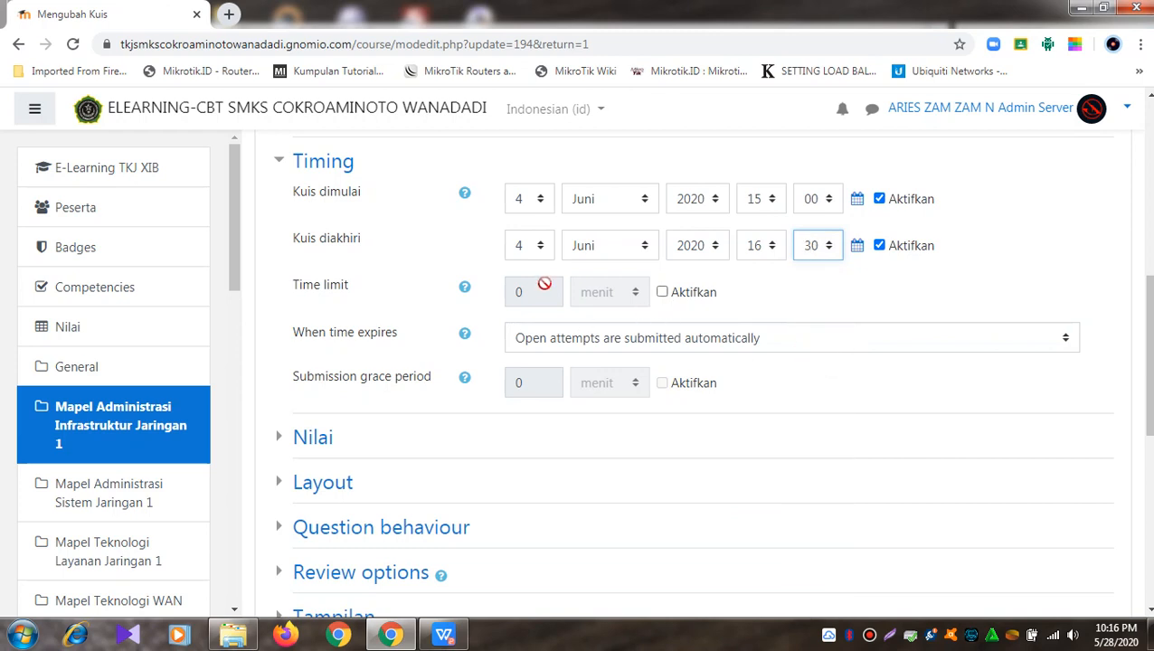
Step: Enable the quiz time limit and set it to 90 menit
{"action": "left_click", "coordinate": [675, 296]}
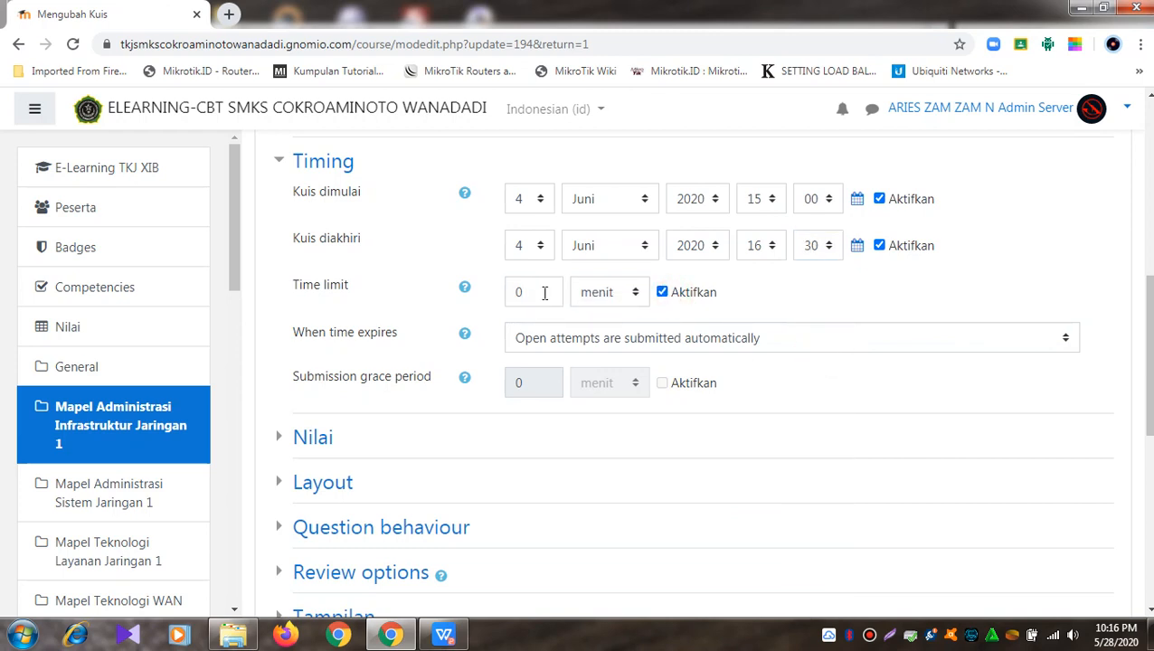
{"action": "double_click", "coordinate": [517, 292]}
{"action": "left_click", "coordinate": [283, 438]}
Step: Limit the quiz to 1 allowed attempt under Nilai
{"action": "scroll", "coordinate": [322, 407], "scroll_direction": "down", "scroll_amount": 3}
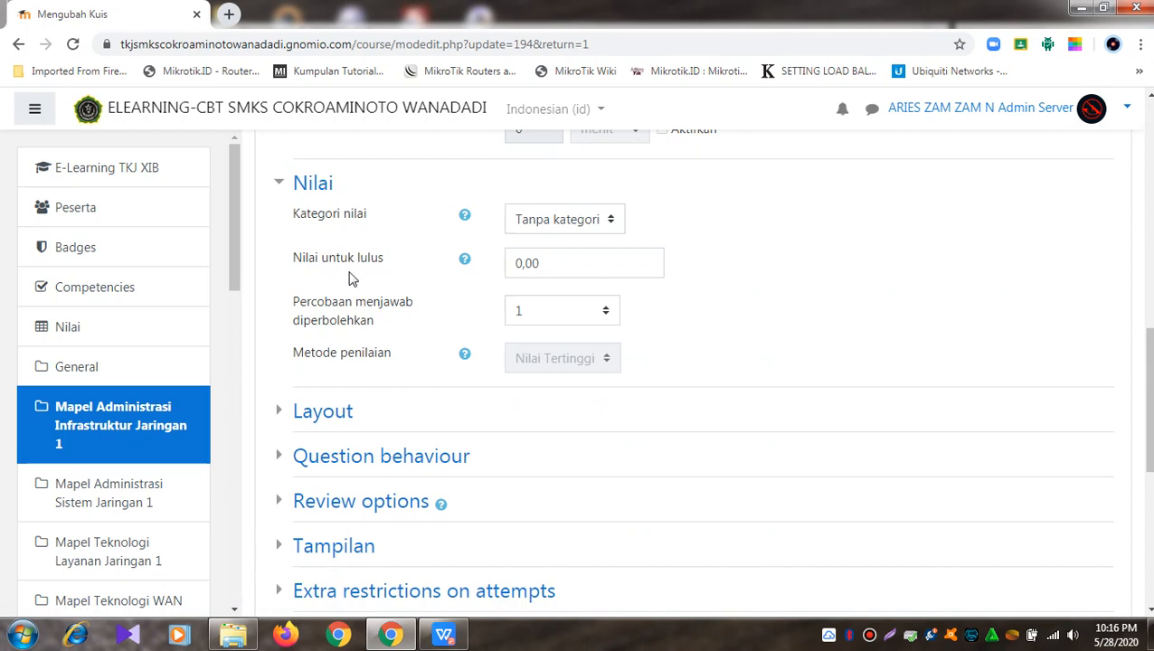
{"action": "left_click", "coordinate": [585, 313]}
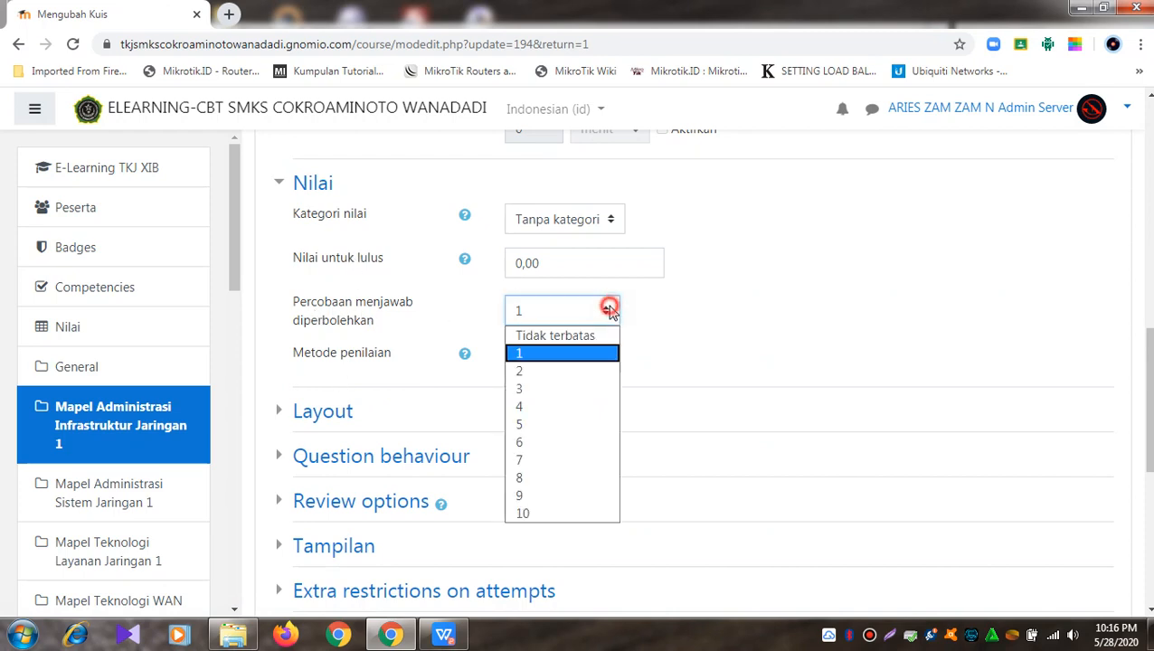
{"action": "left_click", "coordinate": [582, 352]}
Step: In Review options, tick The attempt under After the quiz is closed
{"action": "scroll", "coordinate": [584, 342], "scroll_direction": "down", "scroll_amount": 2}
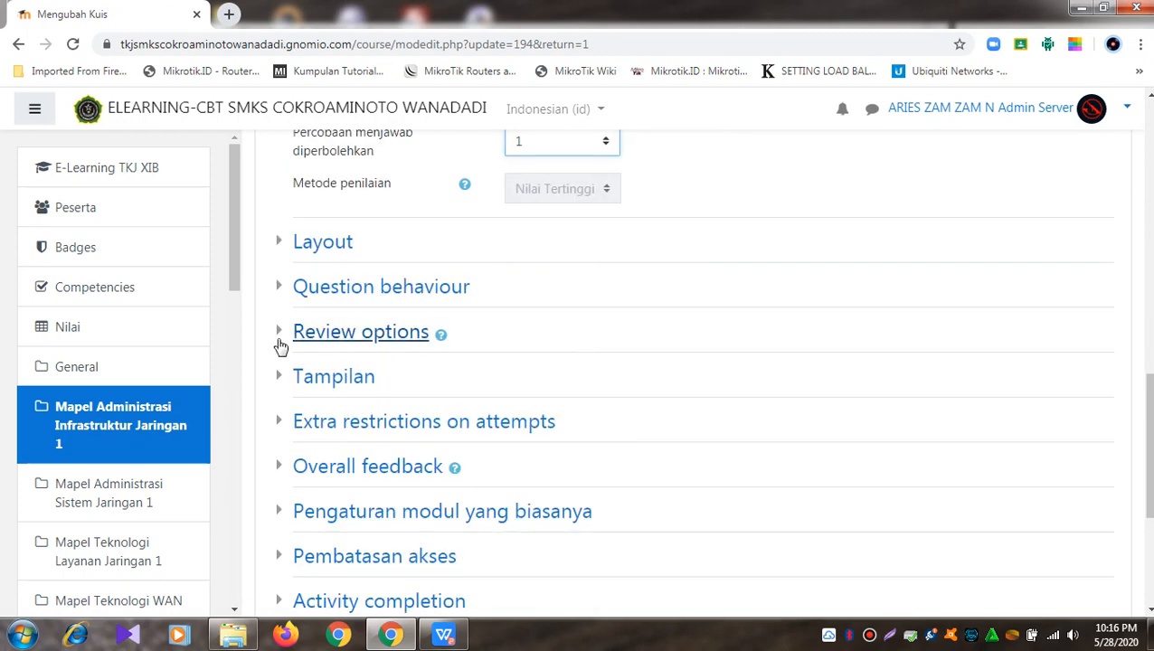
{"action": "left_click", "coordinate": [299, 332]}
{"action": "scroll", "coordinate": [648, 366], "scroll_direction": "down", "scroll_amount": 2}
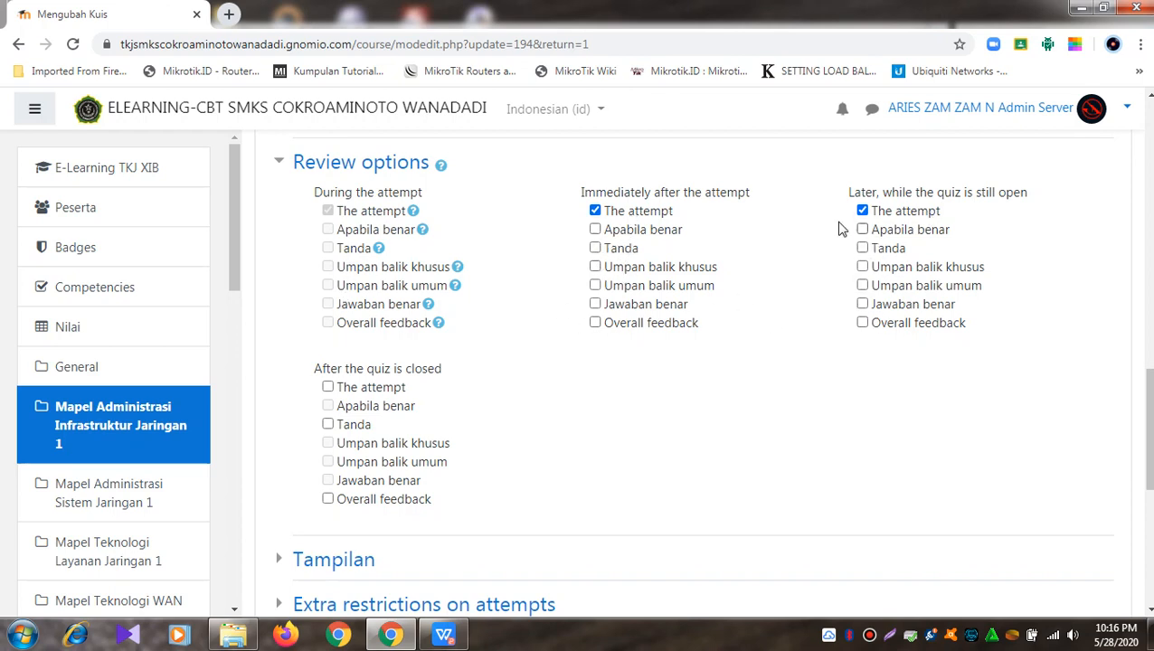
{"action": "left_click", "coordinate": [368, 391]}
Step: Save the quiz settings with Simpan dan kembali ke kursus
{"action": "scroll", "coordinate": [435, 420], "scroll_direction": "down", "scroll_amount": 5}
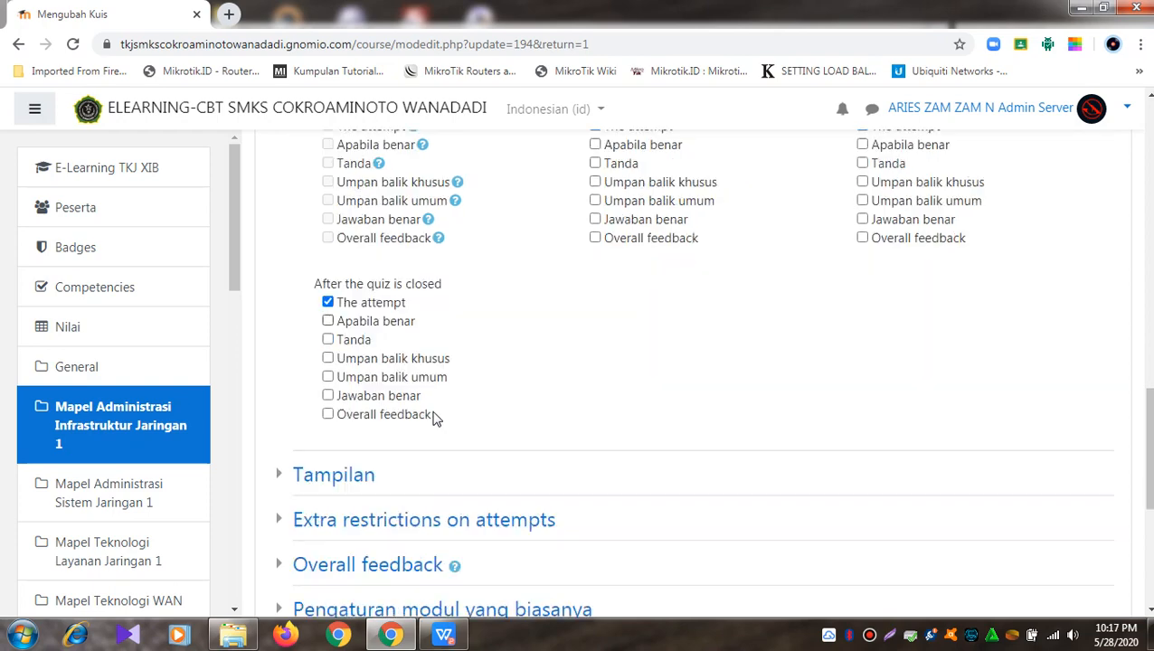
{"action": "scroll", "coordinate": [432, 417], "scroll_direction": "up", "scroll_amount": 5}
{"action": "scroll", "coordinate": [432, 417], "scroll_direction": "down", "scroll_amount": 4}
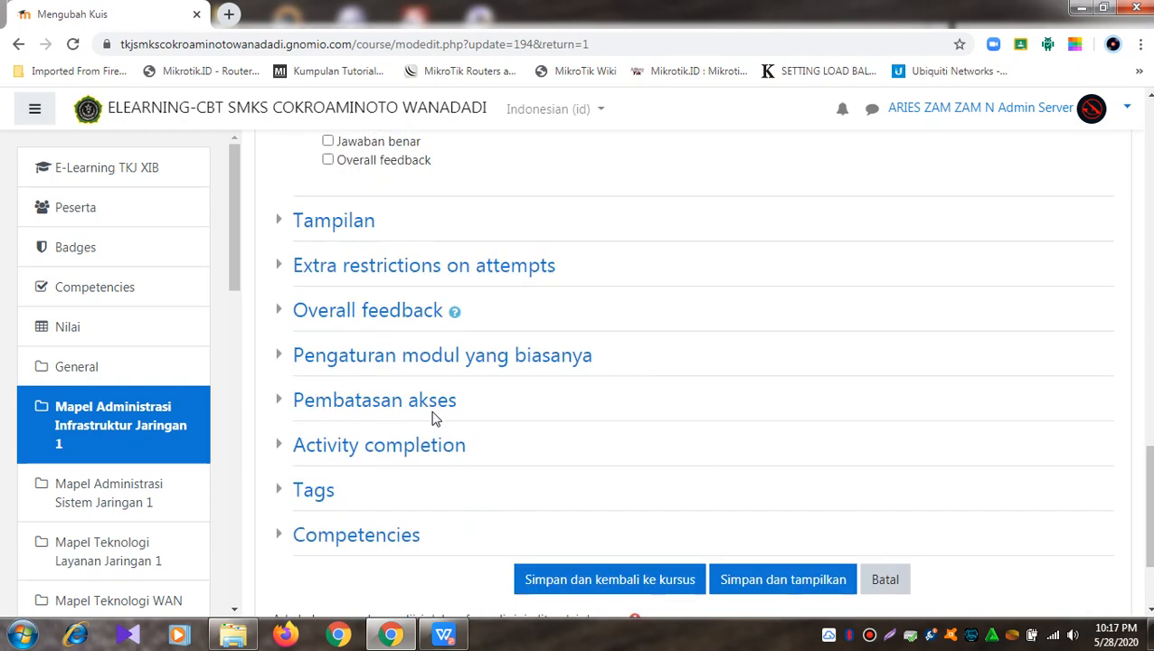
{"action": "left_click", "coordinate": [583, 584]}
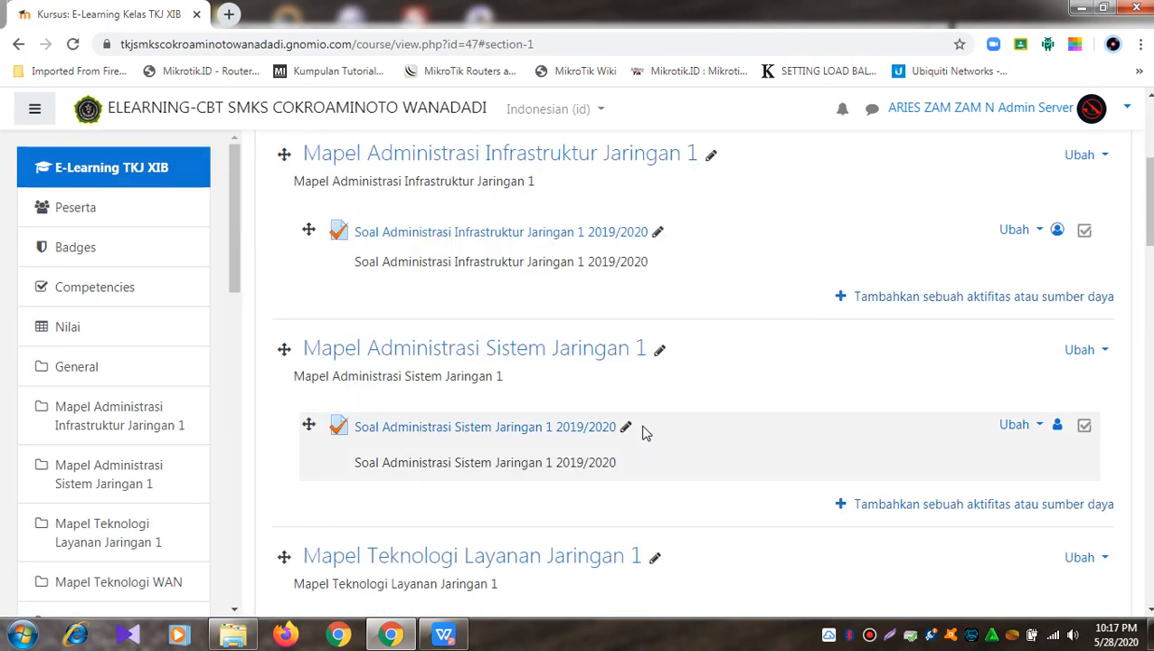
Step: Open the Soal Administrasi Infrastruktur Jaringan 1 2019/2020 quiz to check its timing and attempts
{"action": "left_click", "coordinate": [522, 235]}
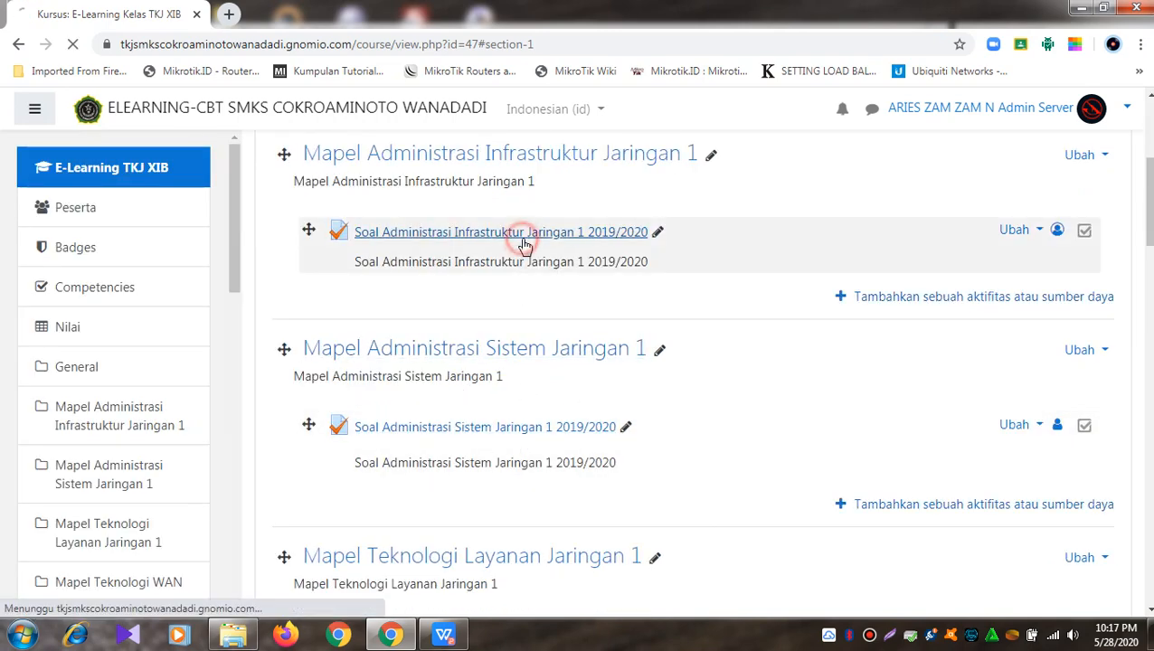
{"action": "scroll", "coordinate": [522, 244], "scroll_direction": "down", "scroll_amount": 3}
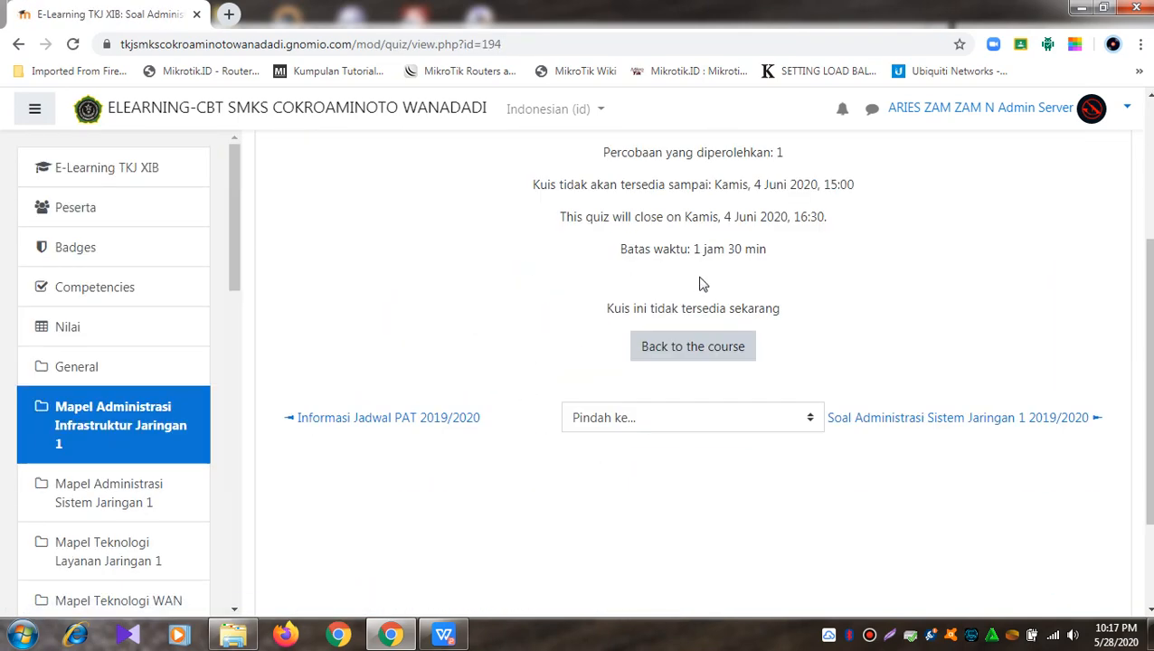
{"action": "scroll", "coordinate": [698, 281], "scroll_direction": "up", "scroll_amount": 3}
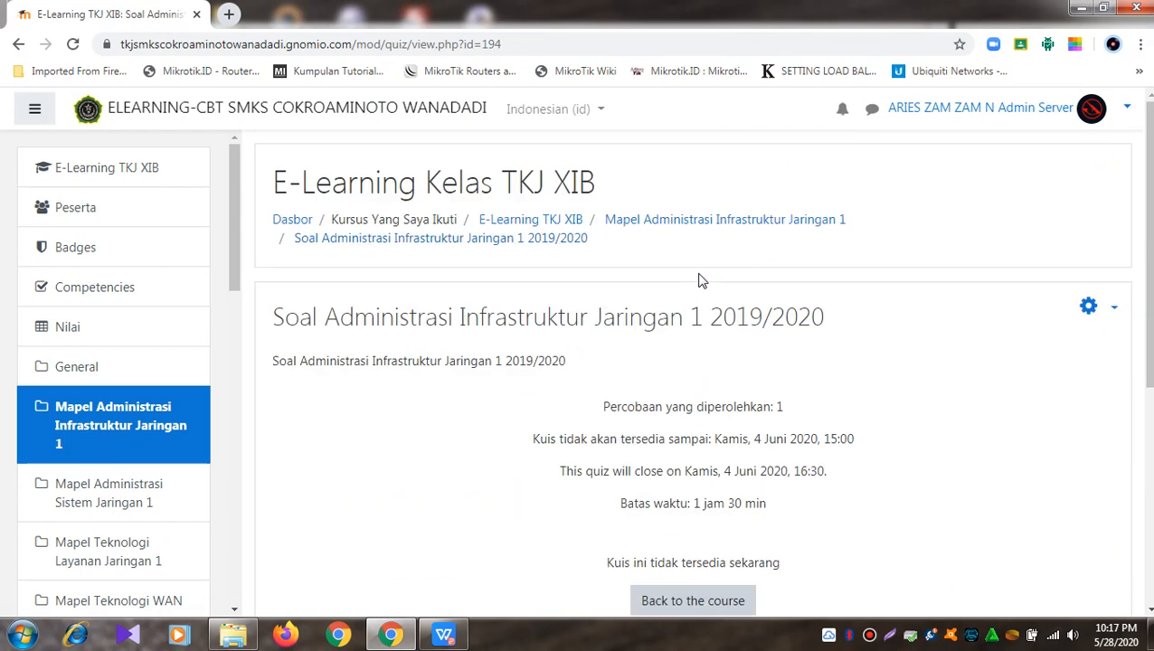